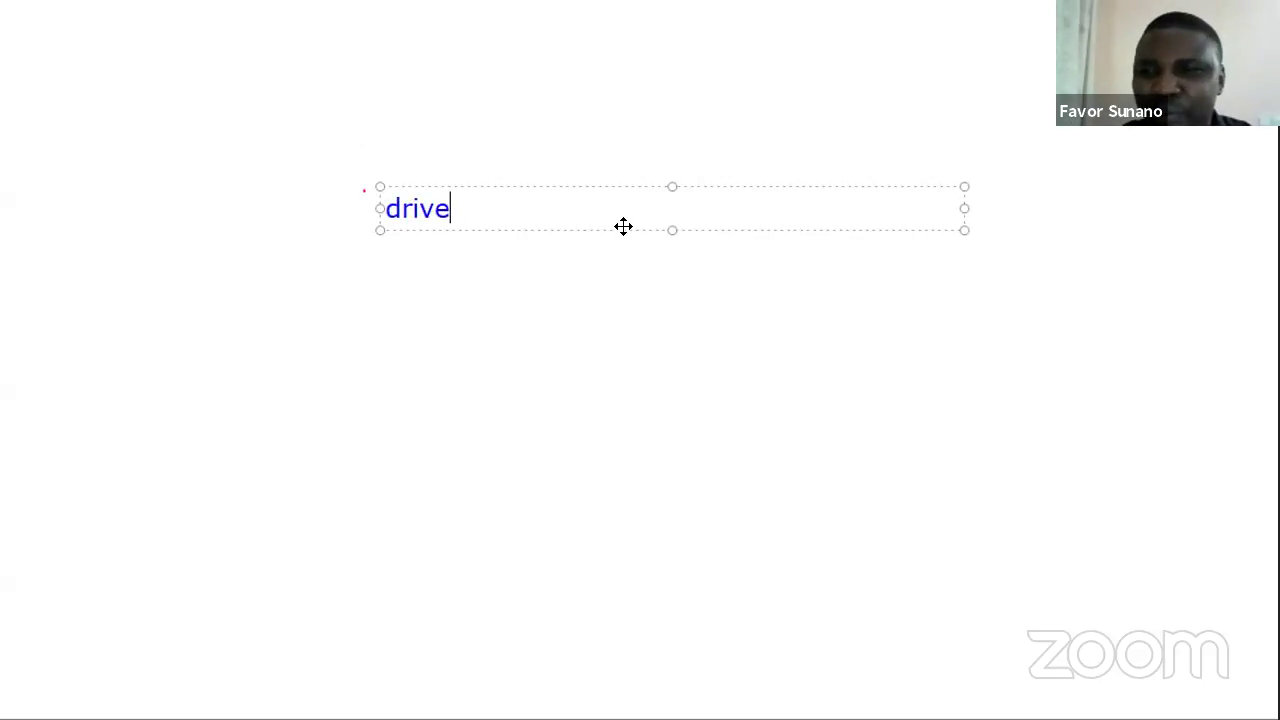
- Write drive.google.com on the Zoom whiteboard, then bring the Google Drive window forward
type(".google.com")
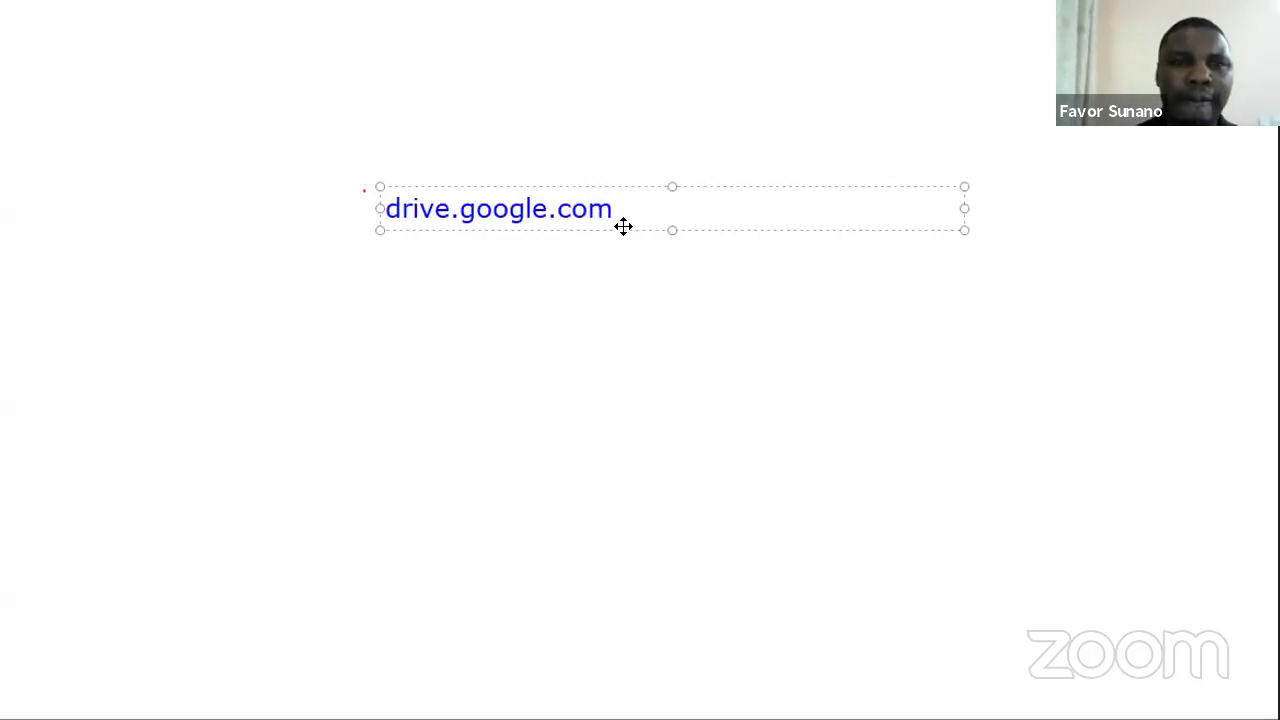
left_click(481, 240)
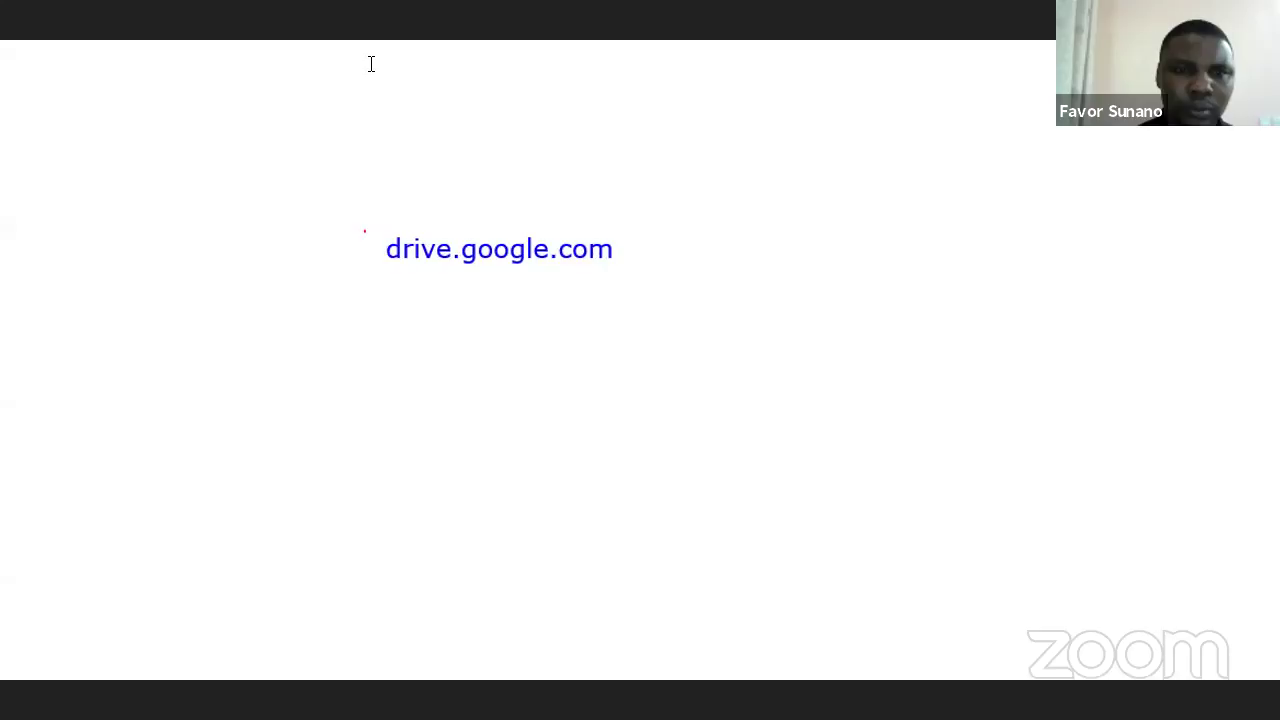
key("alt+Tab")
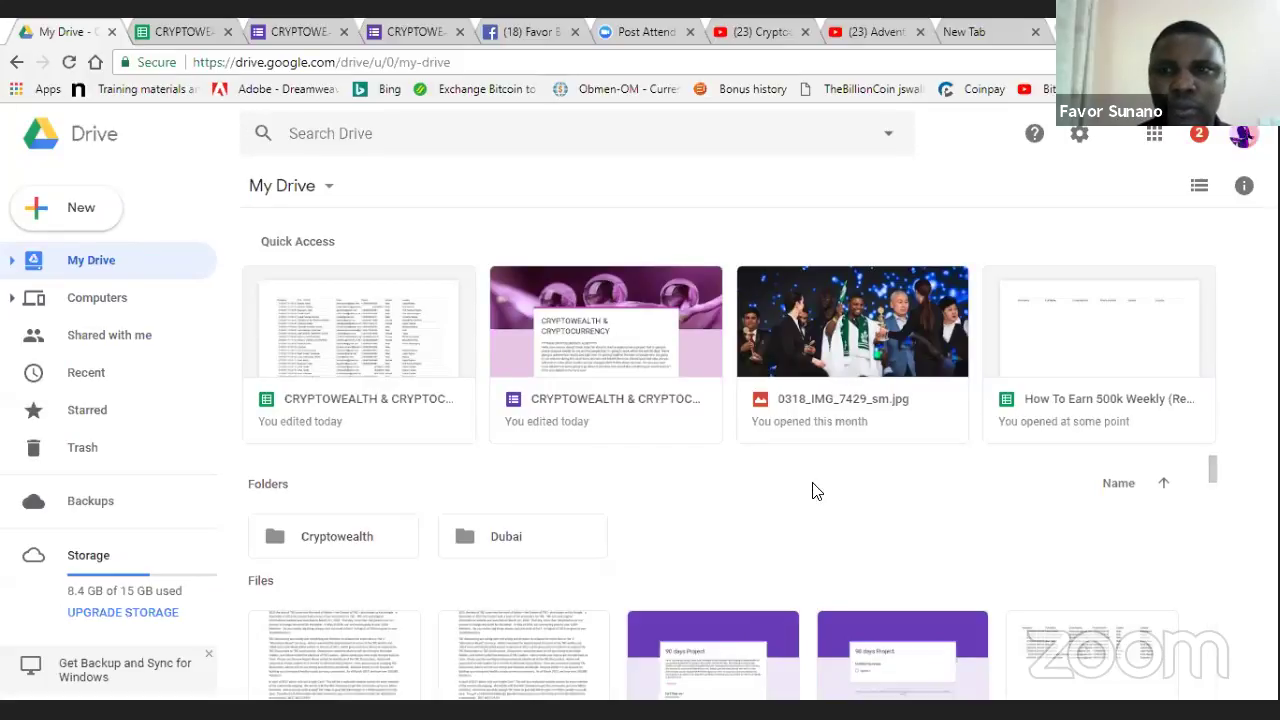
- Reload and close the YouTube live-show tab, returning to the My Drive tab
left_click(755, 31)
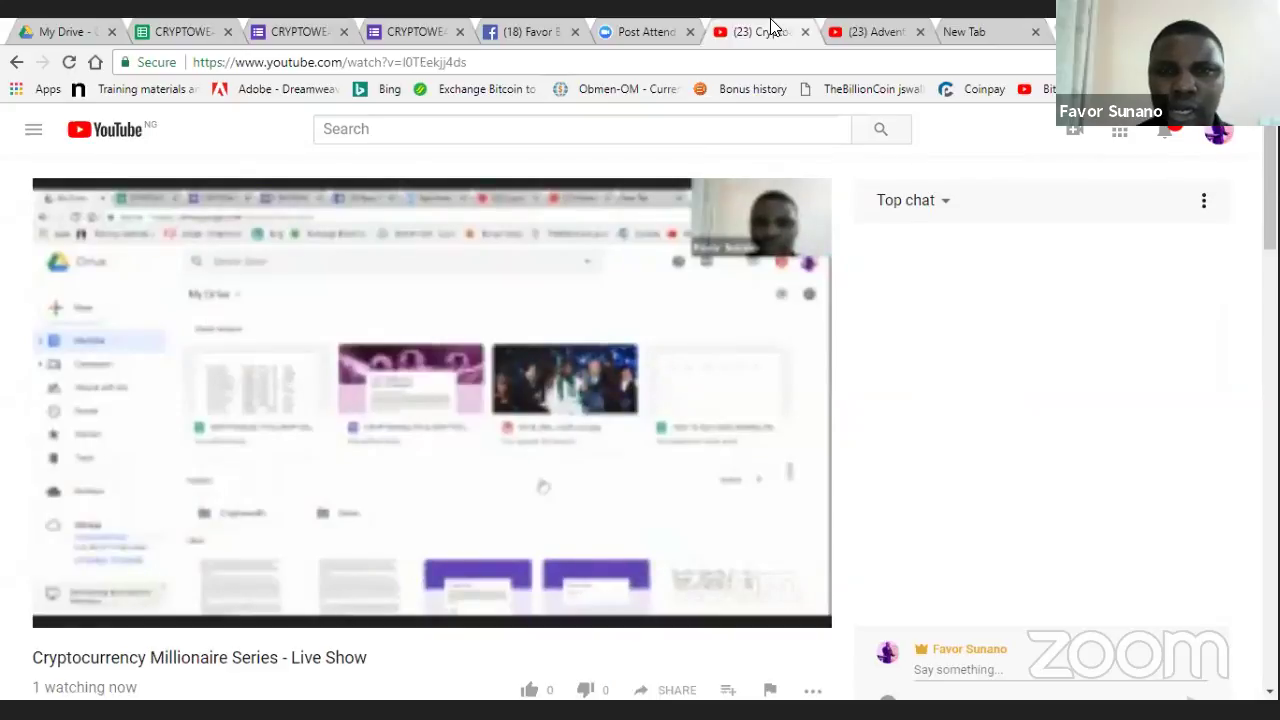
key("ctrl+l")
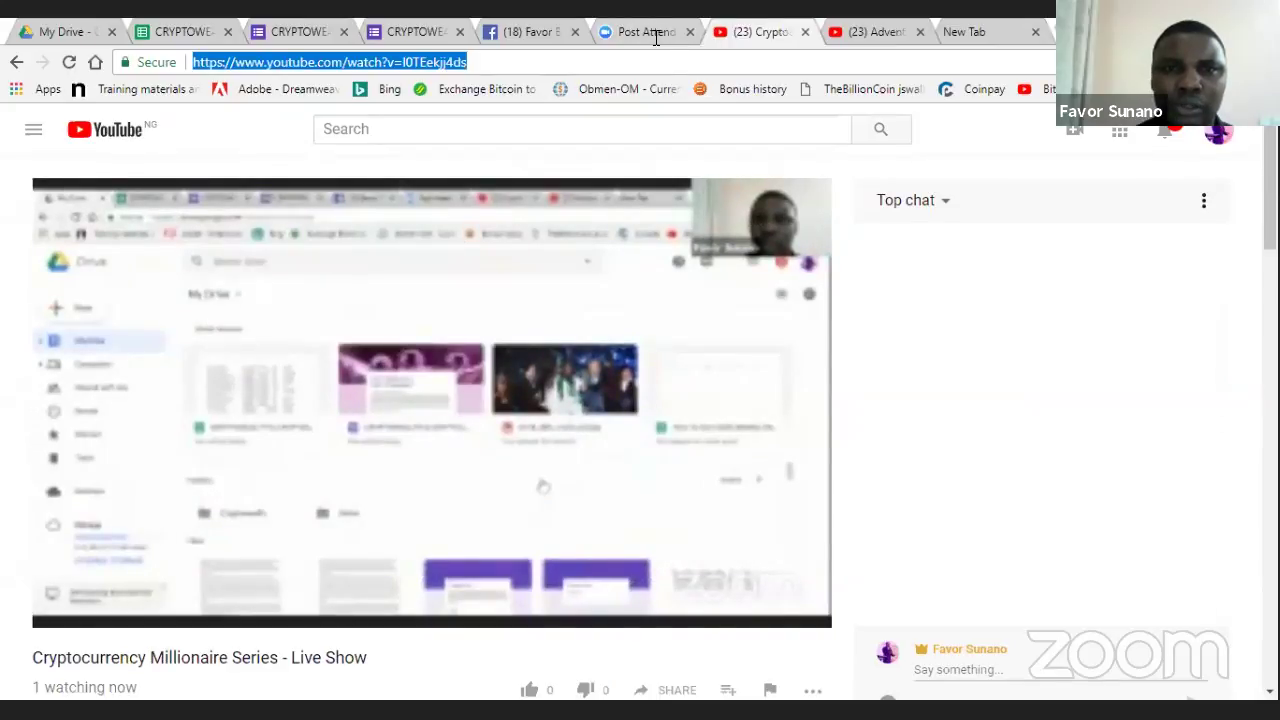
key("Return")
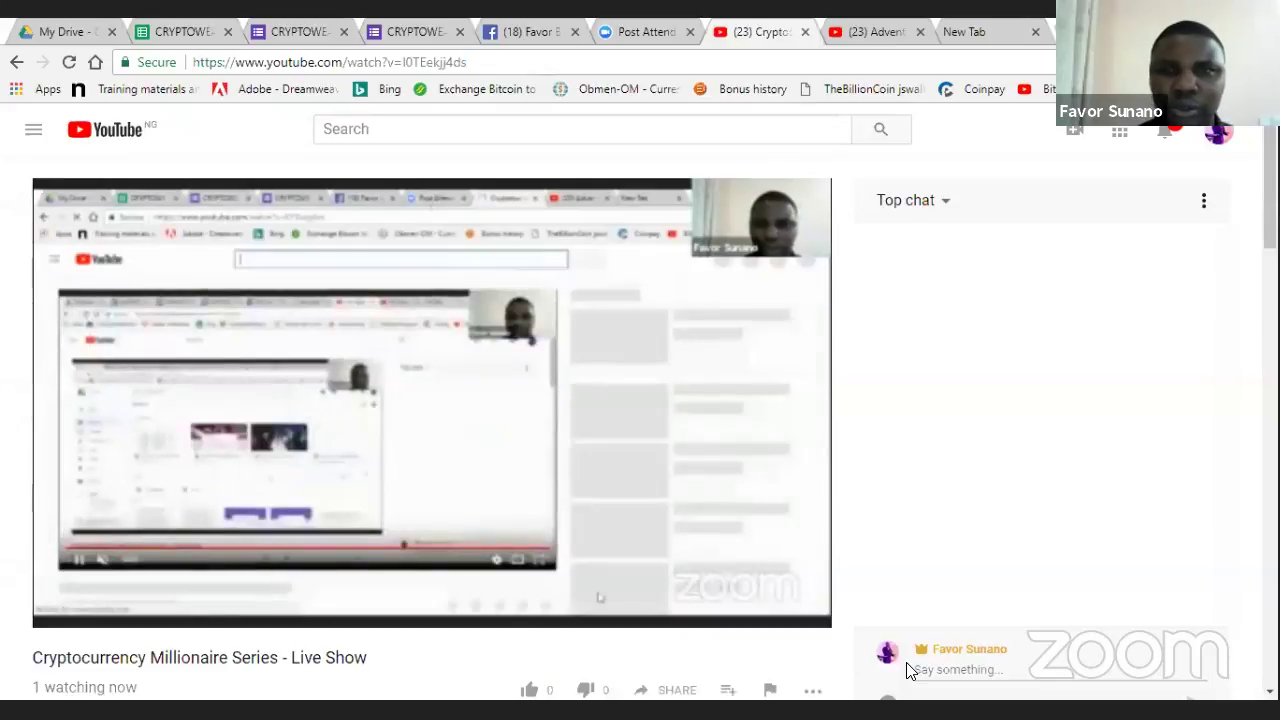
left_click(805, 37)
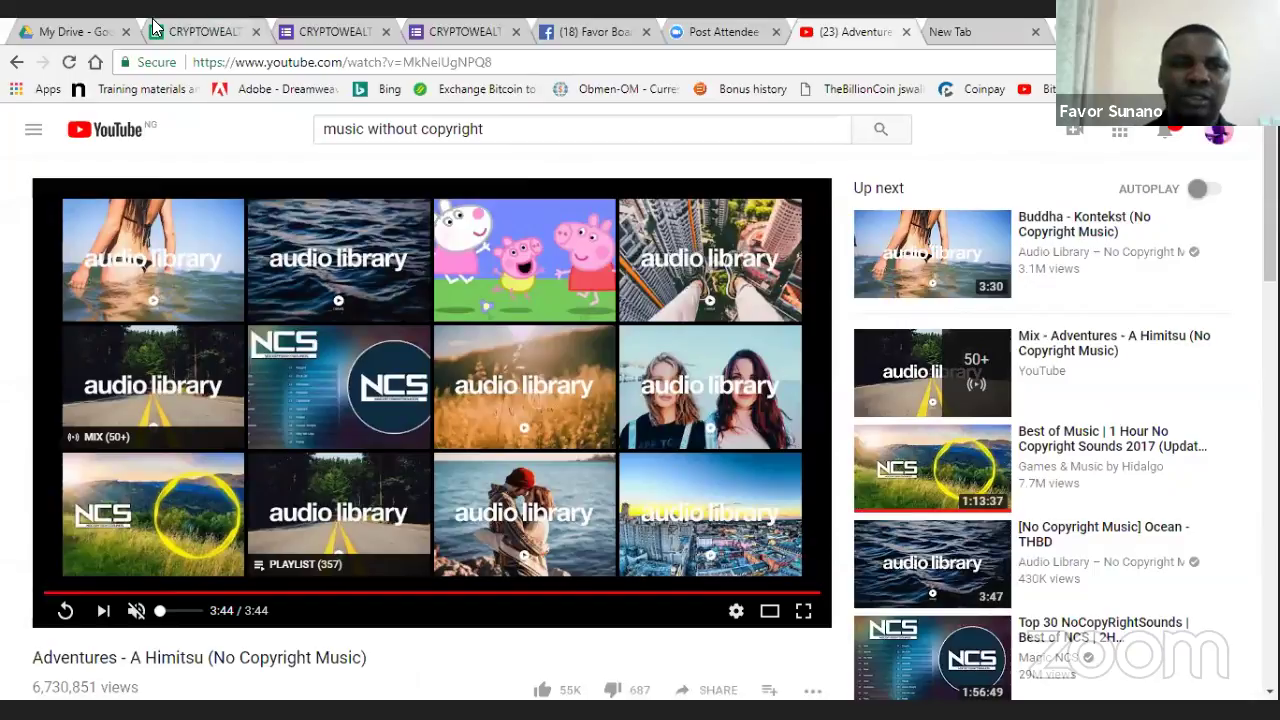
left_click(110, 31)
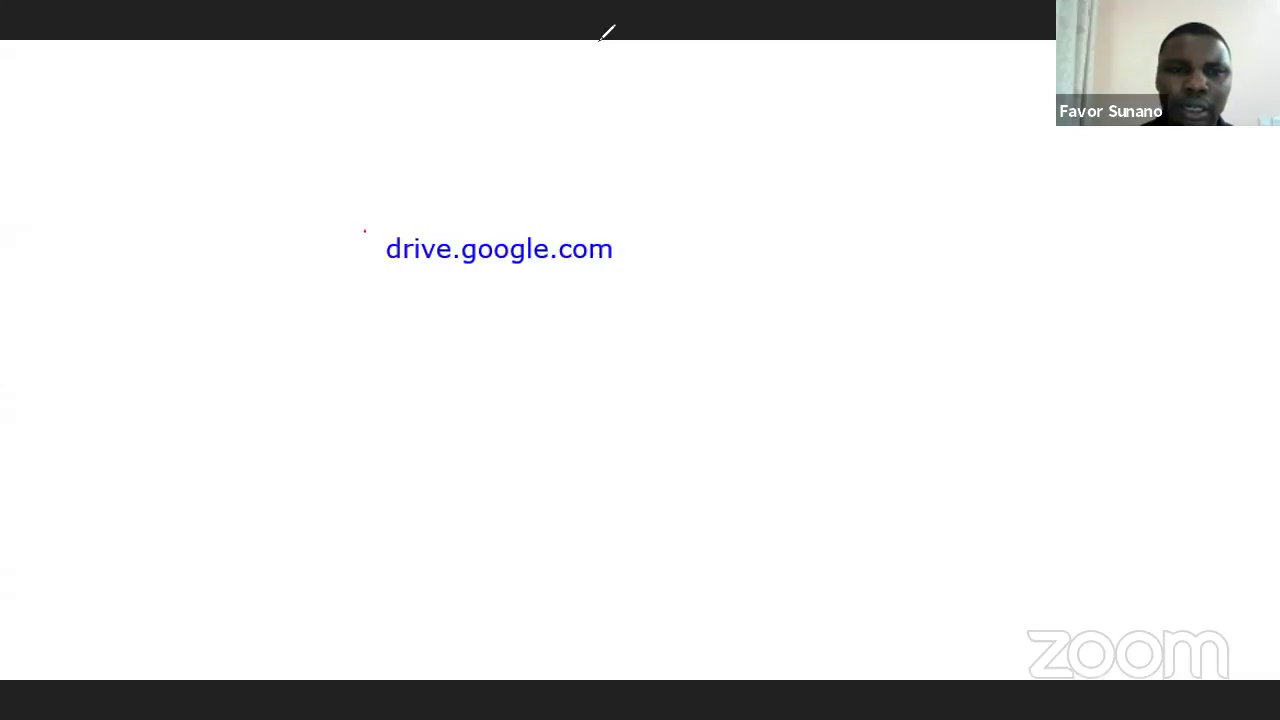
- From My Drive, create a blank Google Form via New > More > Google Forms
left_click(76, 258)
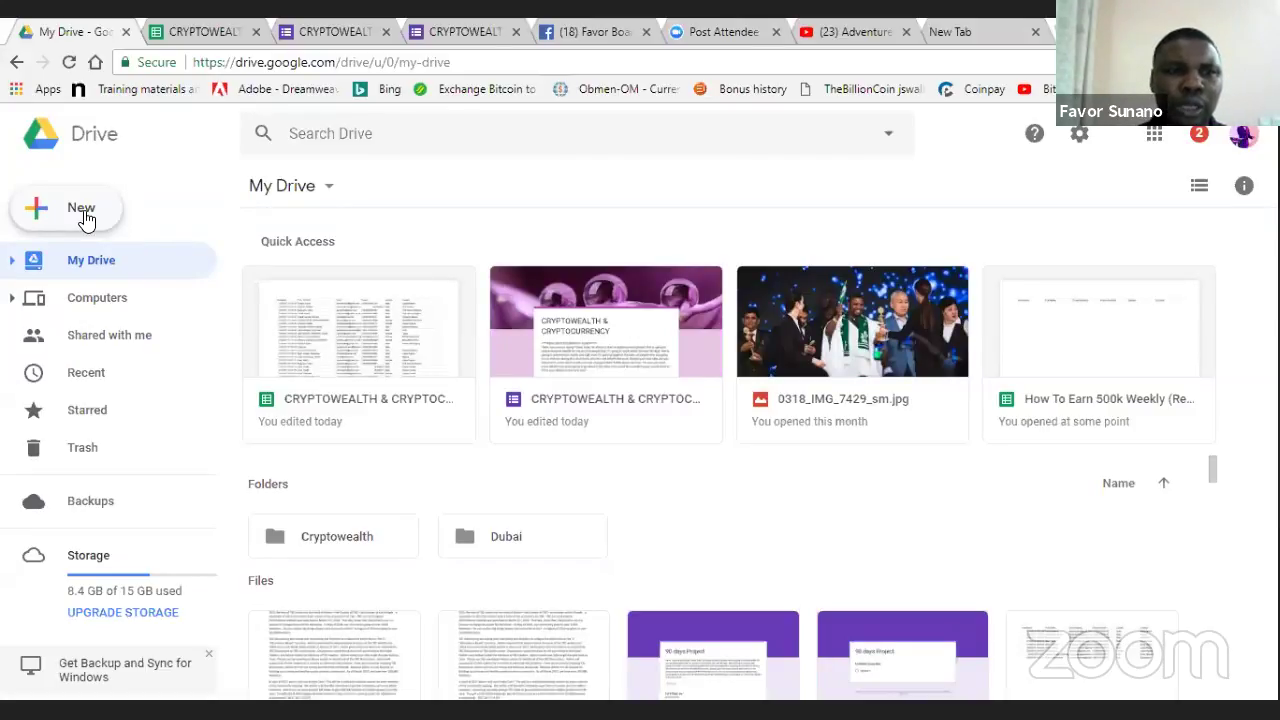
left_click(86, 220)
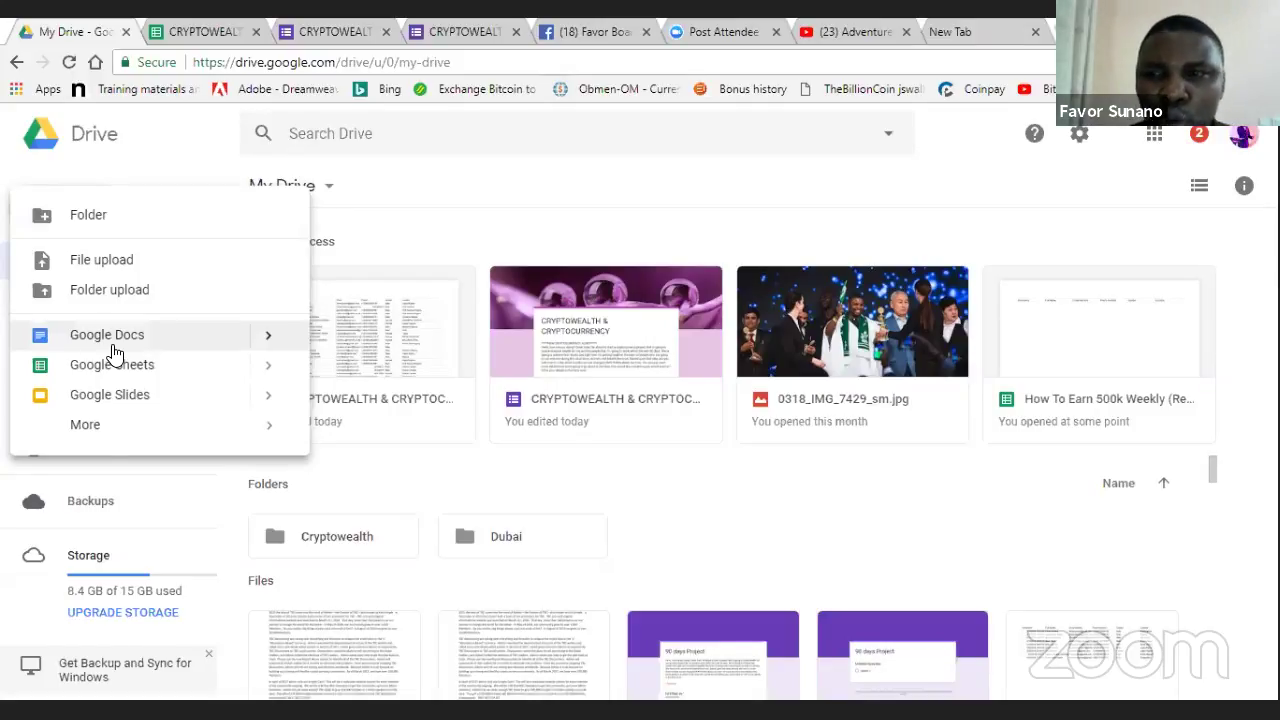
mouse_move(89, 437)
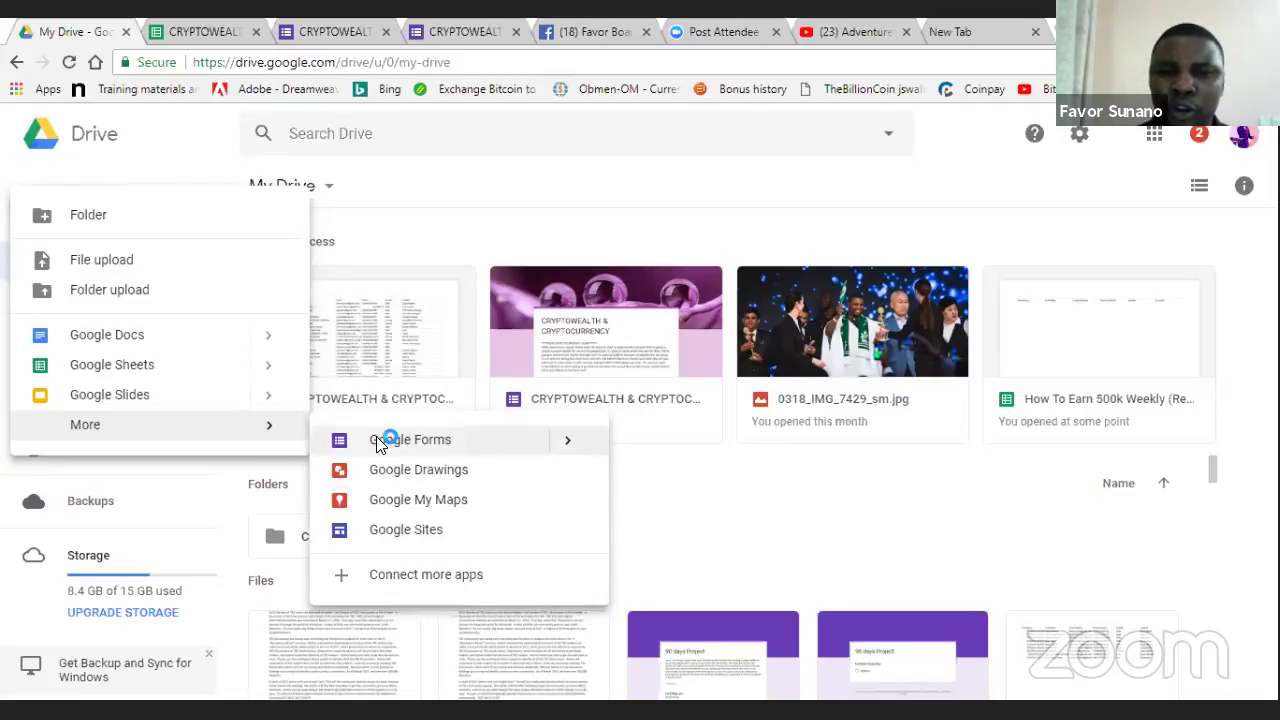
left_click(378, 442)
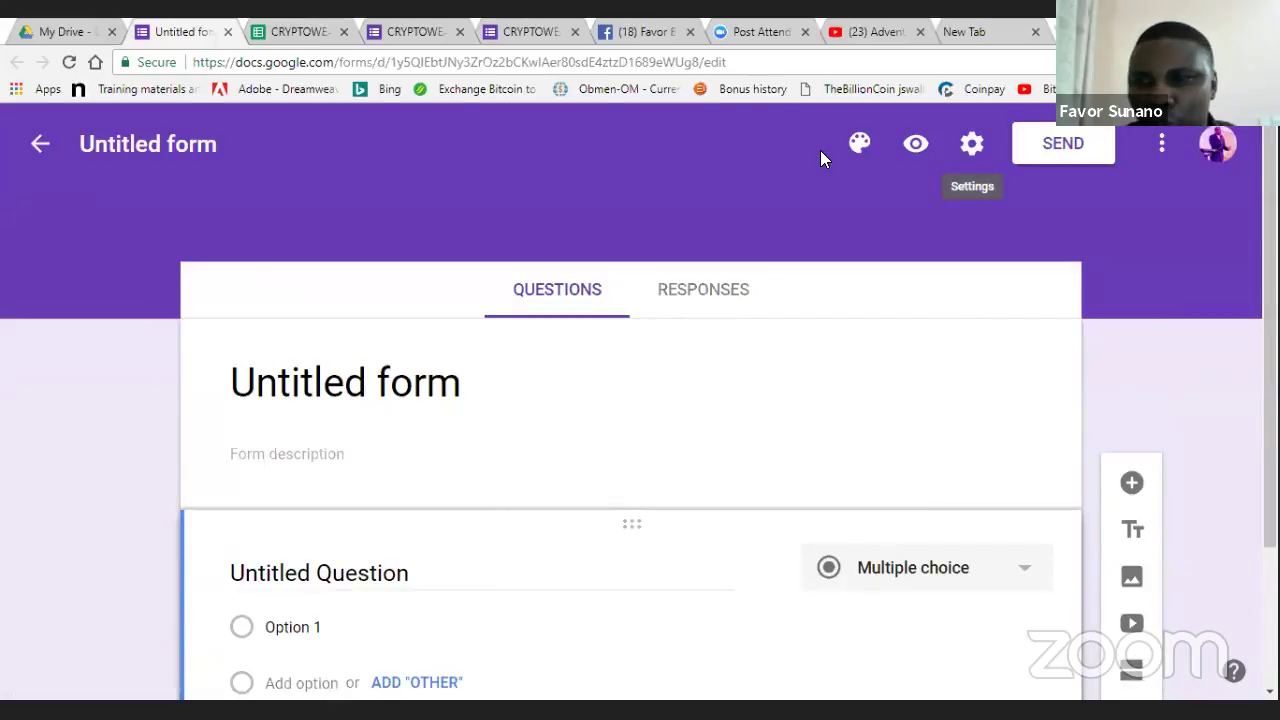
left_click(425, 395)
key("BackSpace")
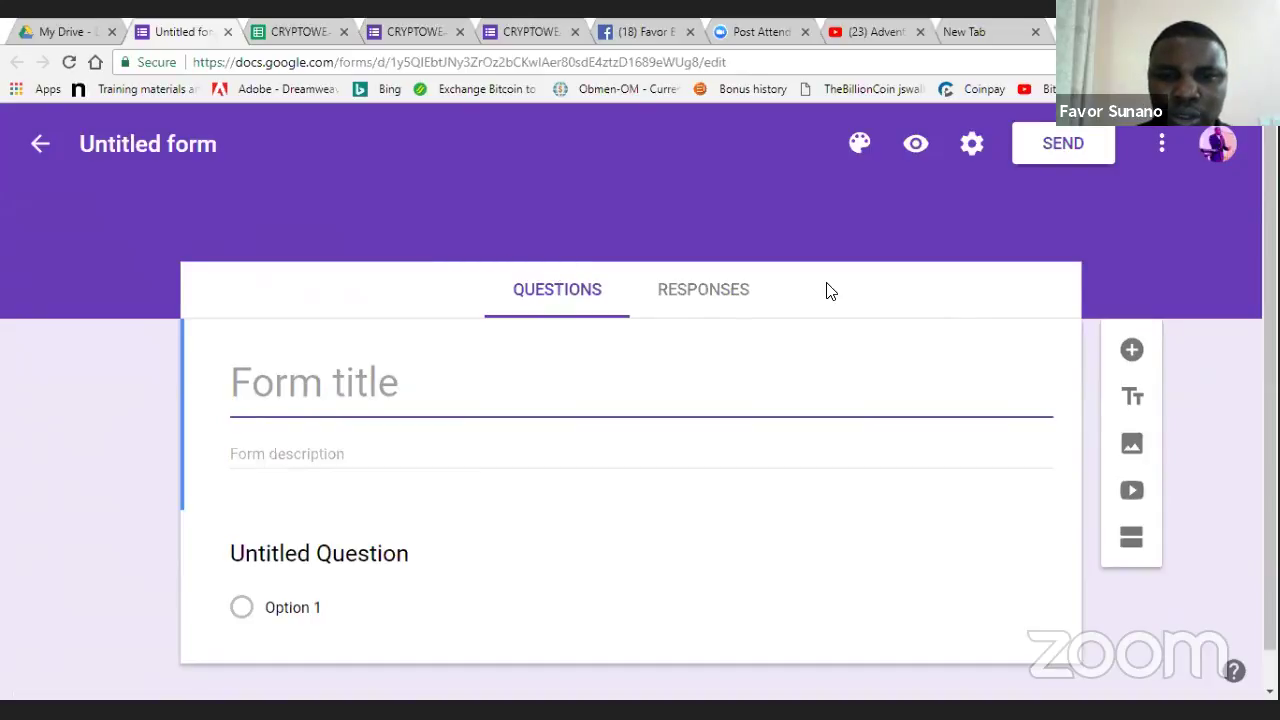
key("ctrl+z")
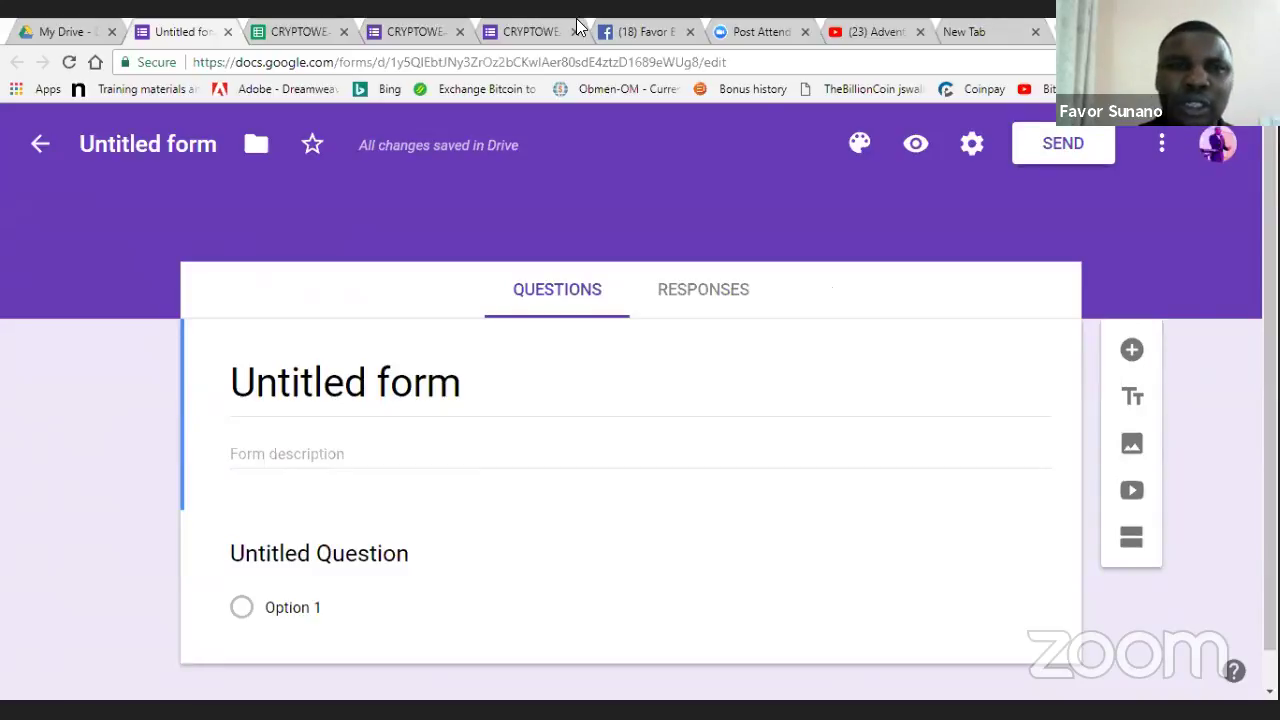
left_click(425, 28)
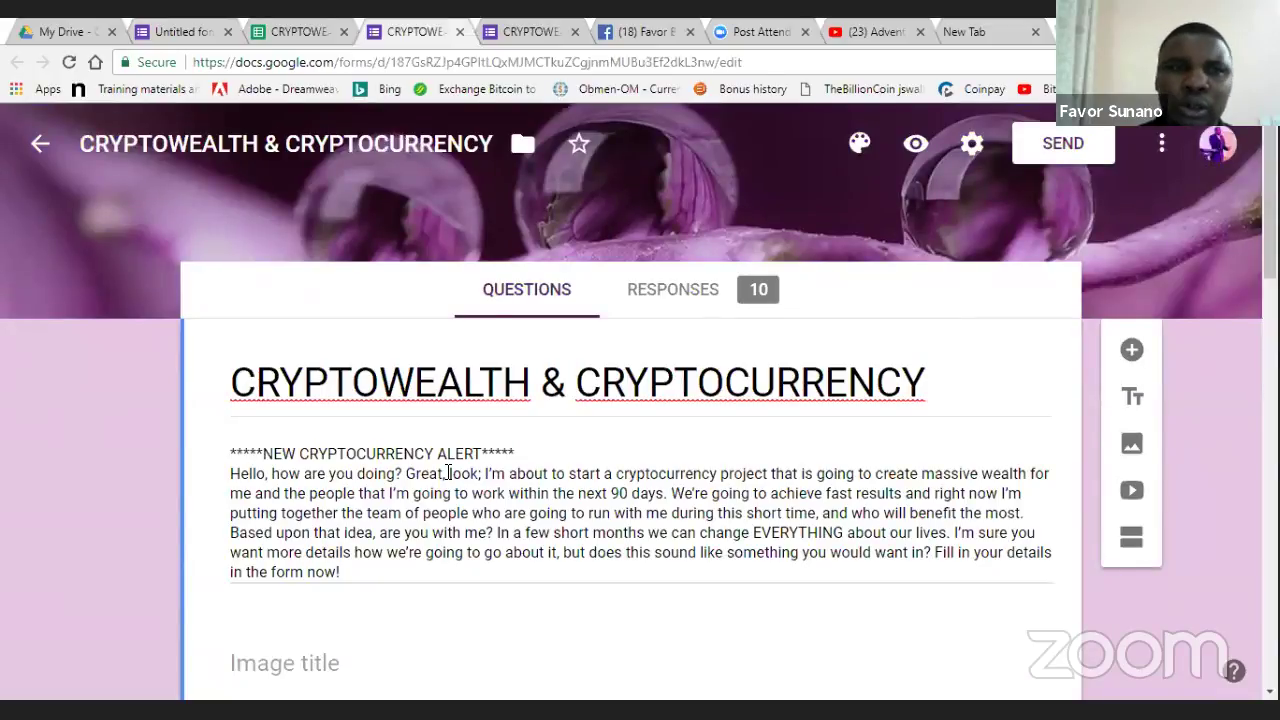
left_click(201, 24)
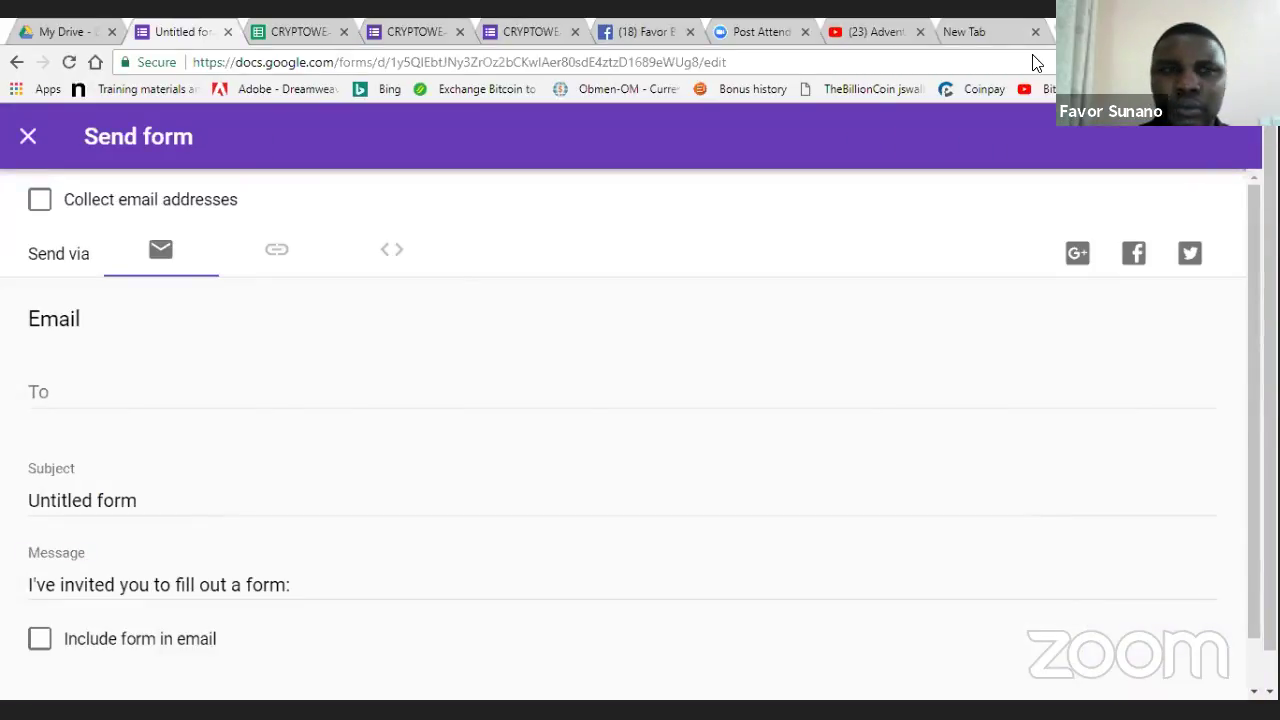
left_click(72, 26)
left_click(141, 32)
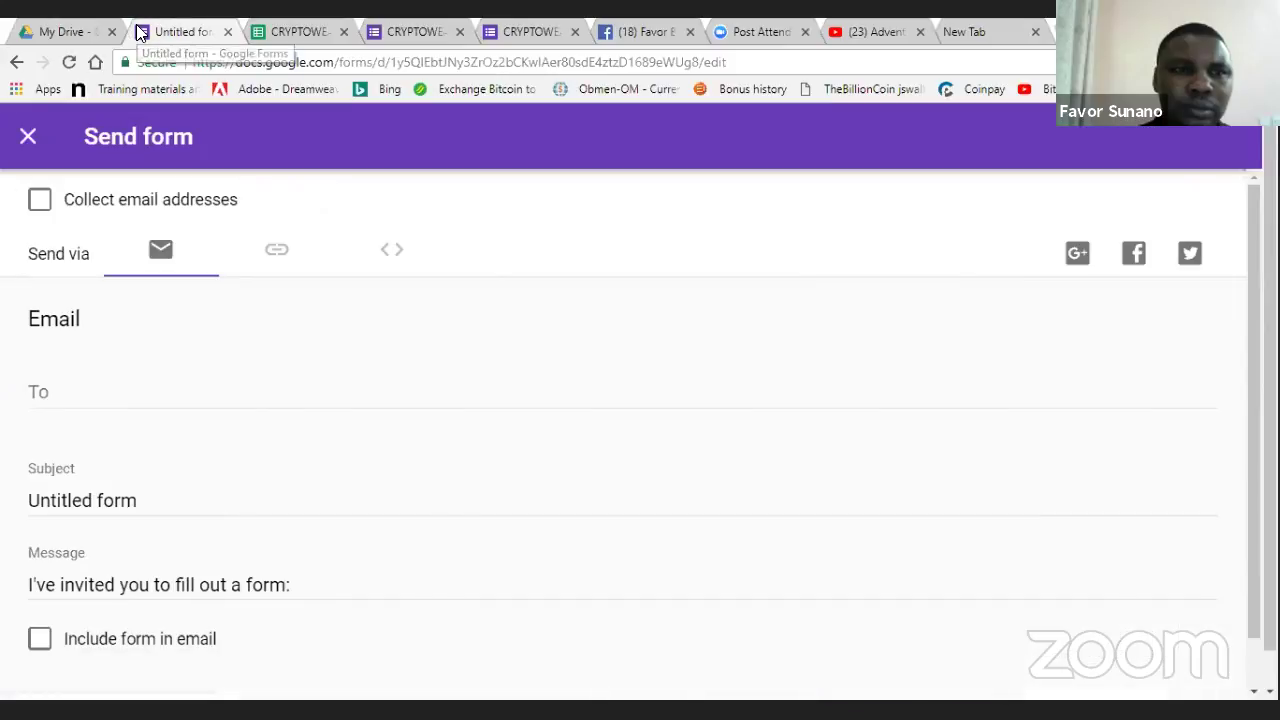
left_click(27, 135)
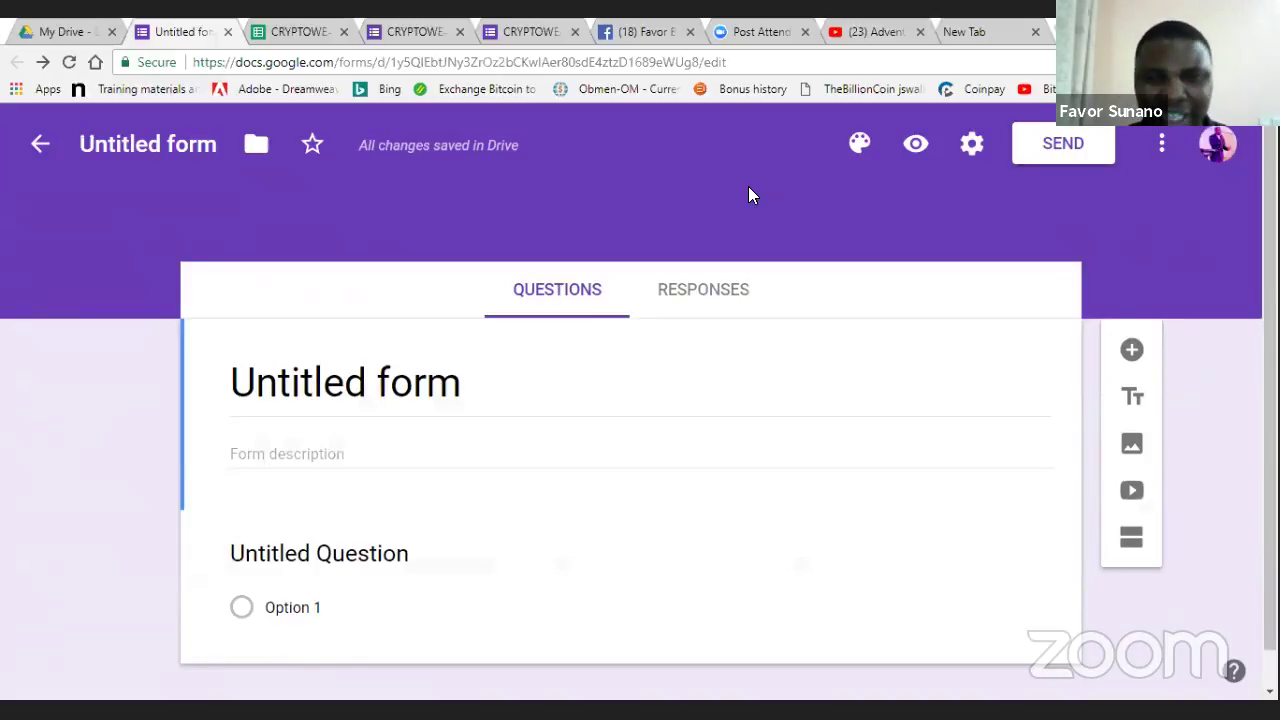
- Replace the Untitled form title with 'Crypto Wealth Generator'
left_click(421, 393)
key("BackSpace")
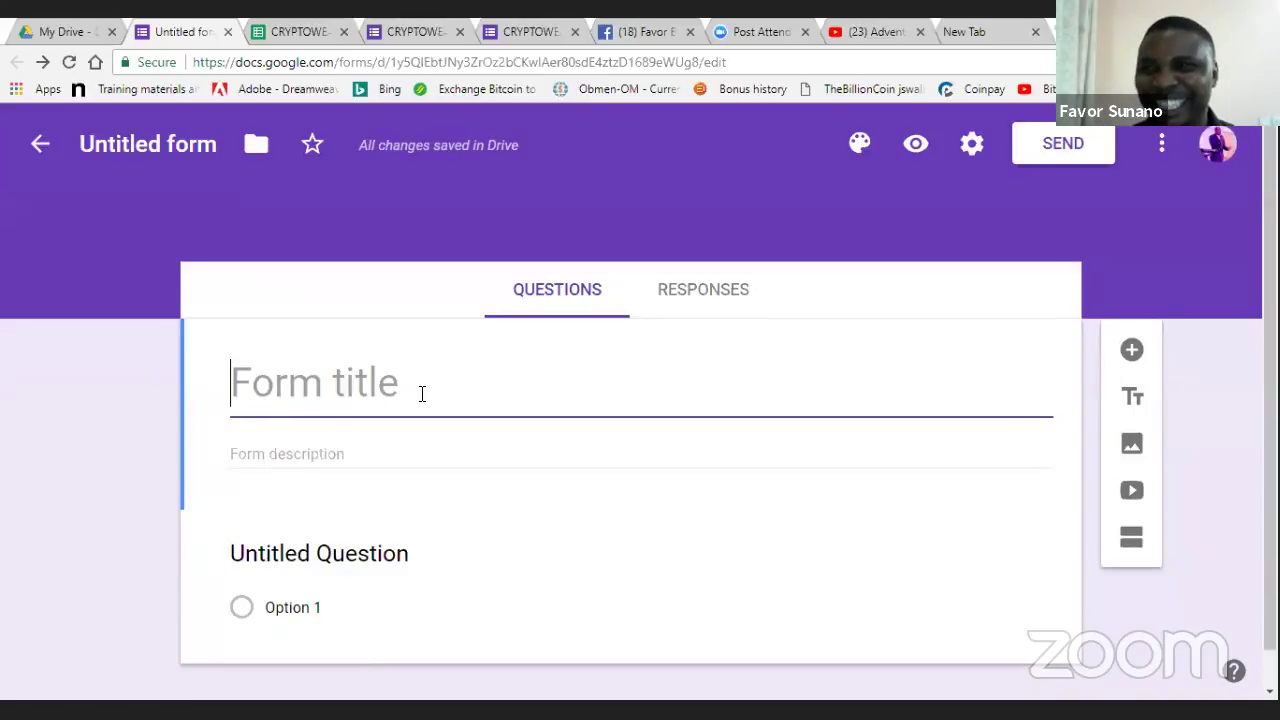
type("Crypto Wealth Generator")
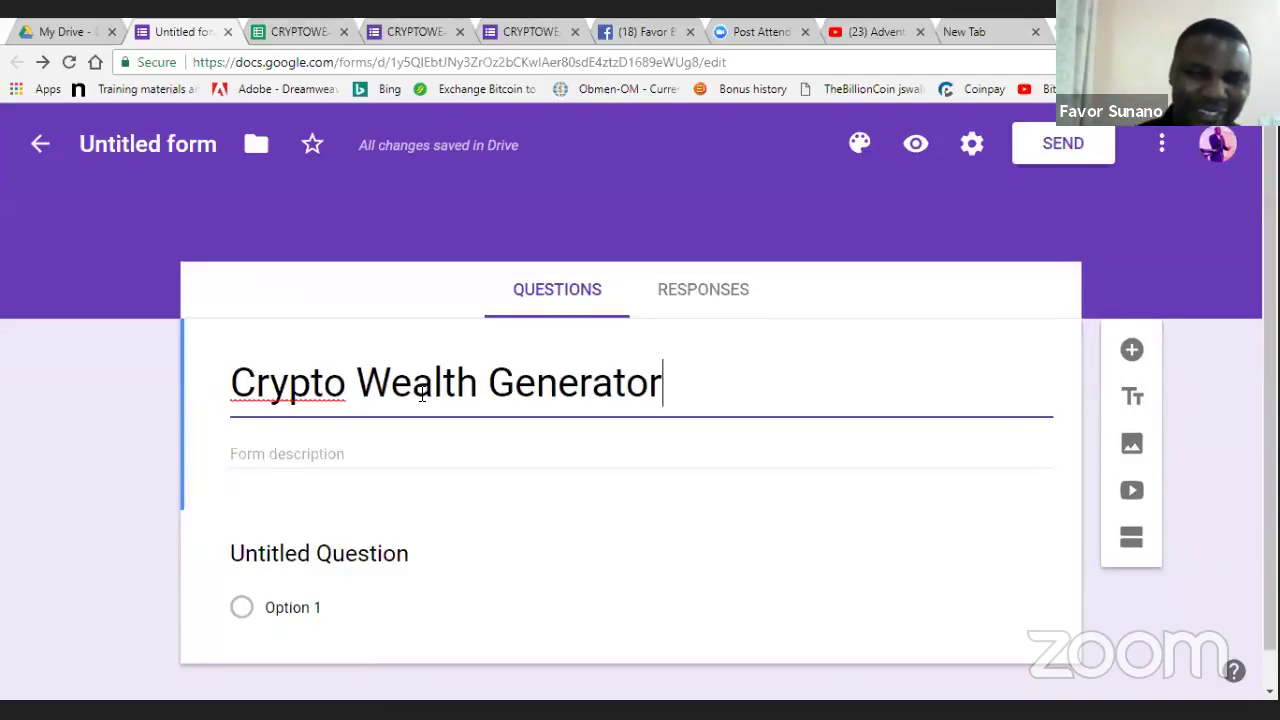
left_click(601, 308)
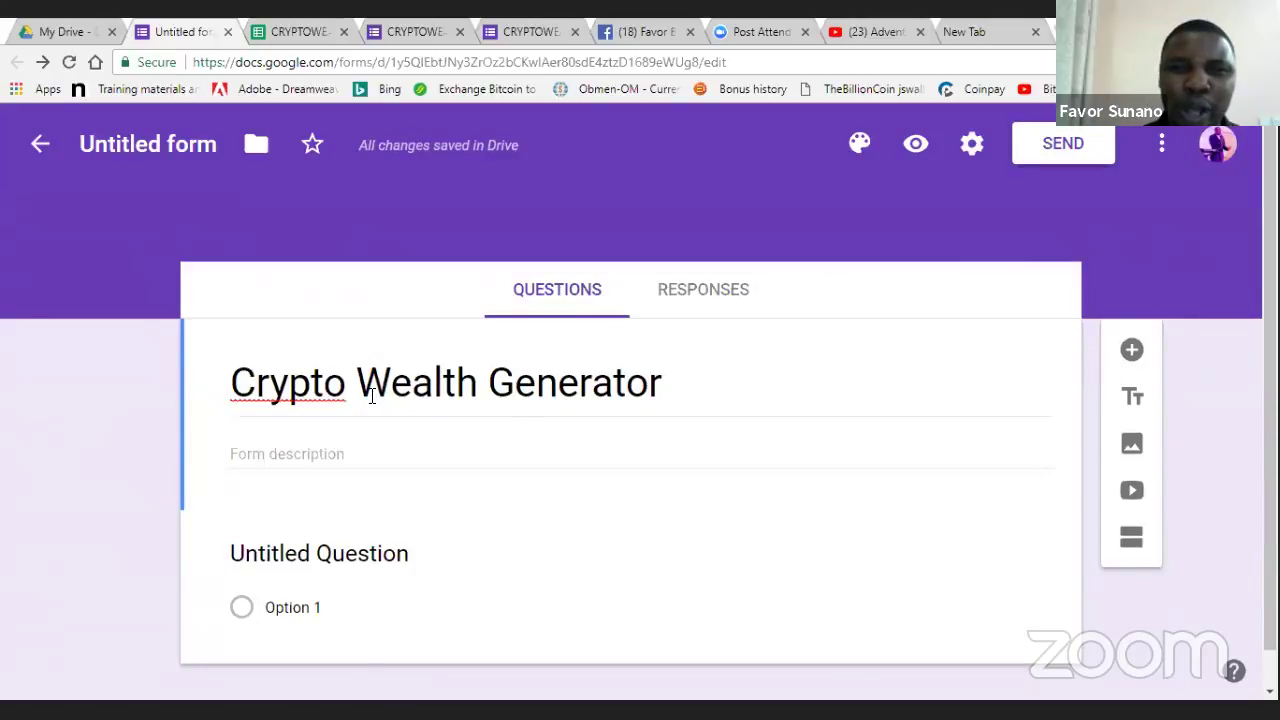
- Select and copy the CRYPTOWEALTH & CRYPTOCURRENCY form's whole description text
left_click(443, 452)
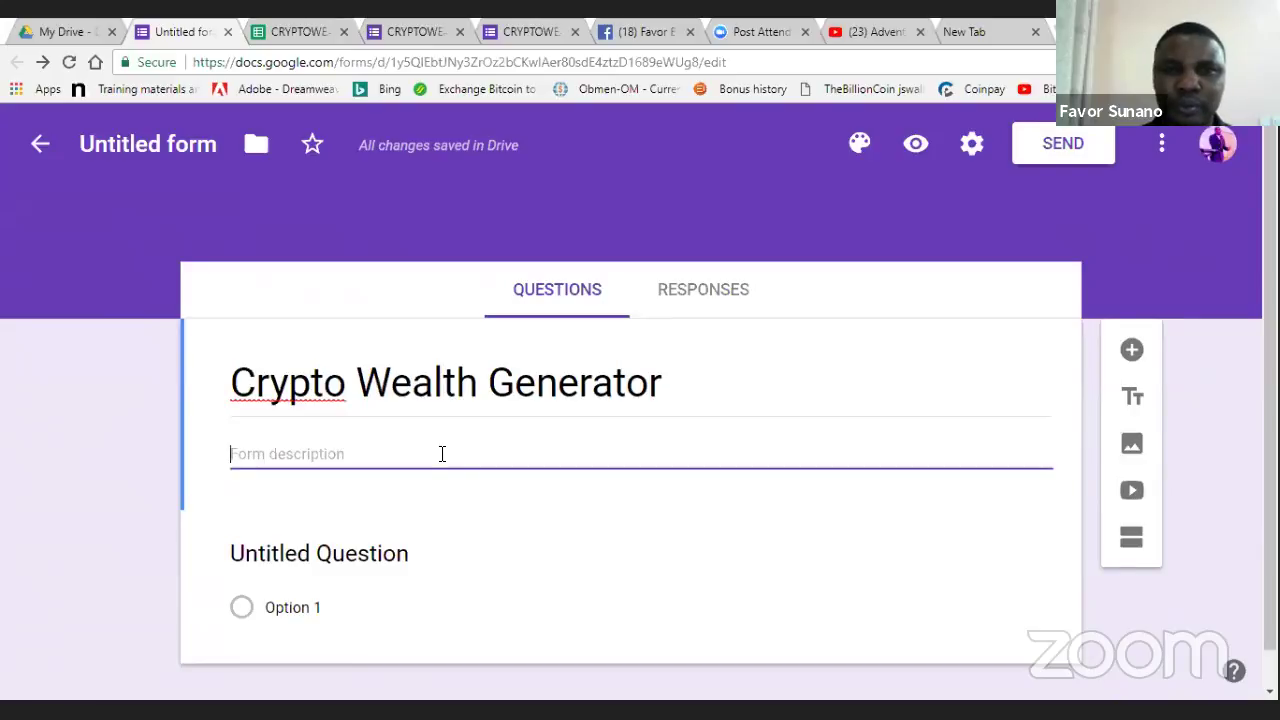
left_click(378, 38)
left_click(231, 457)
key("ctrl+a")
key("ctrl+c")
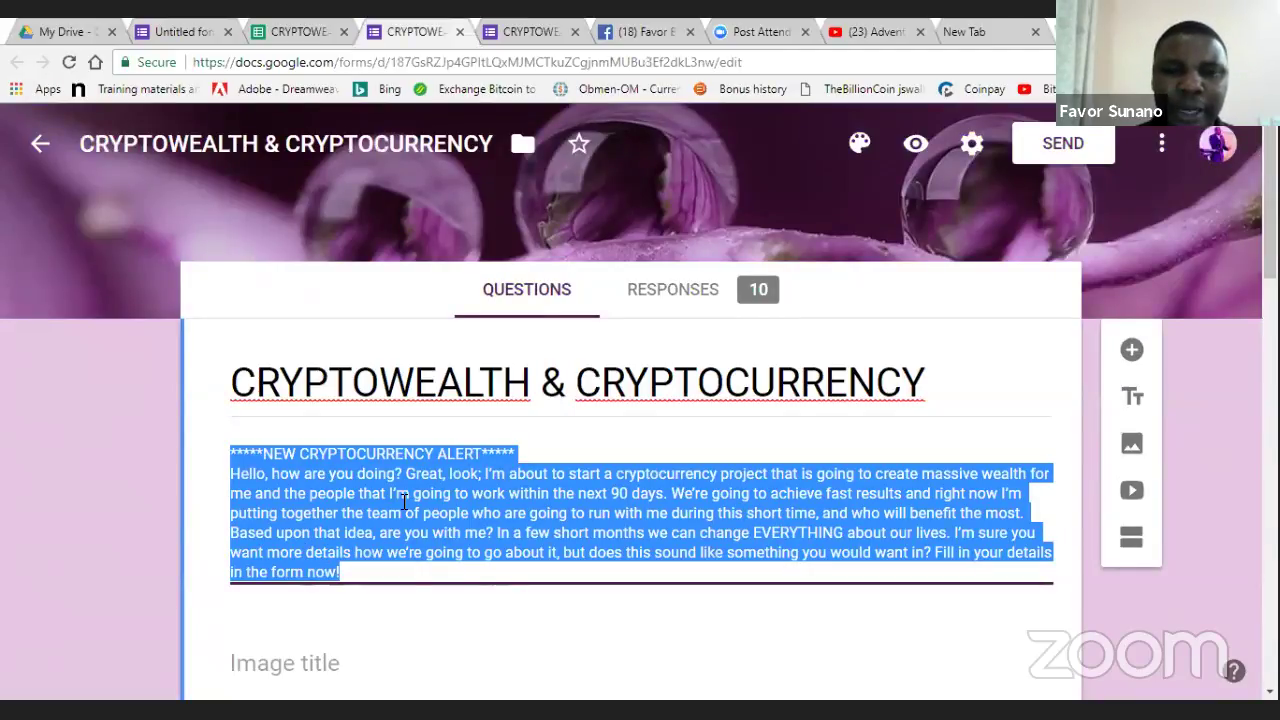
- Name the form's Drive file 'Crypto Wealth Generator'
left_click(300, 31)
left_click(180, 31)
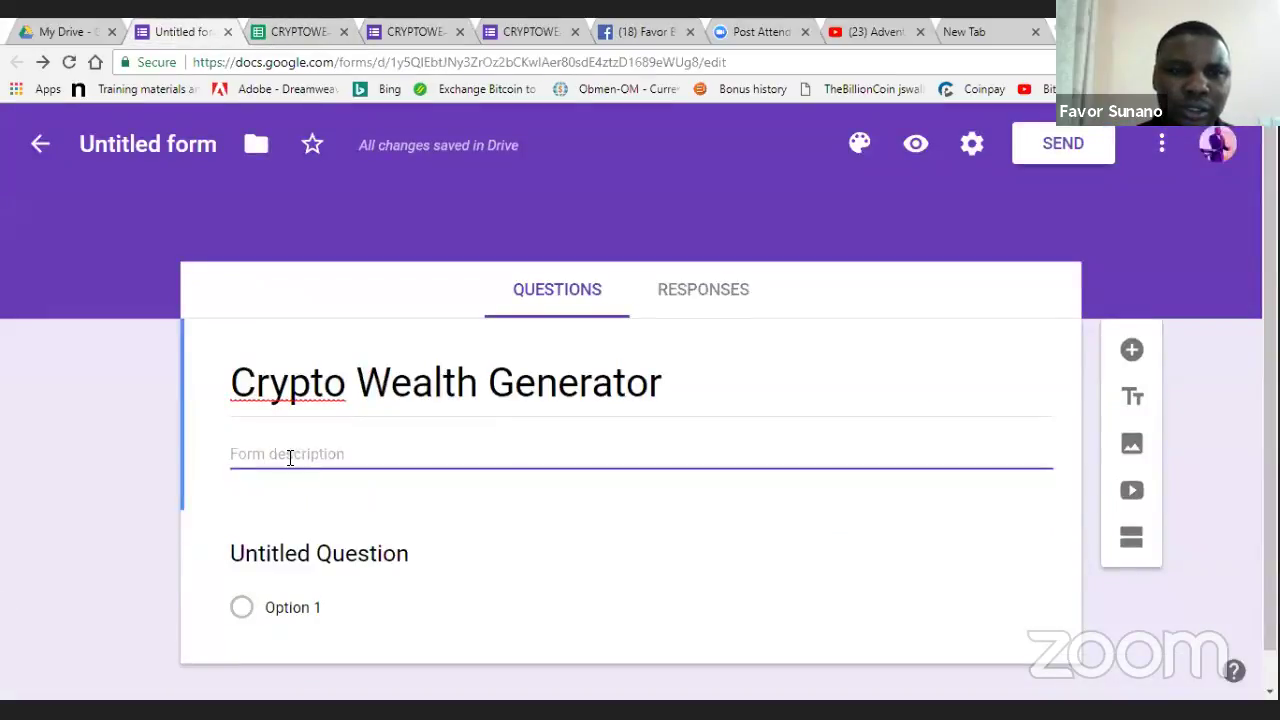
left_click(393, 408)
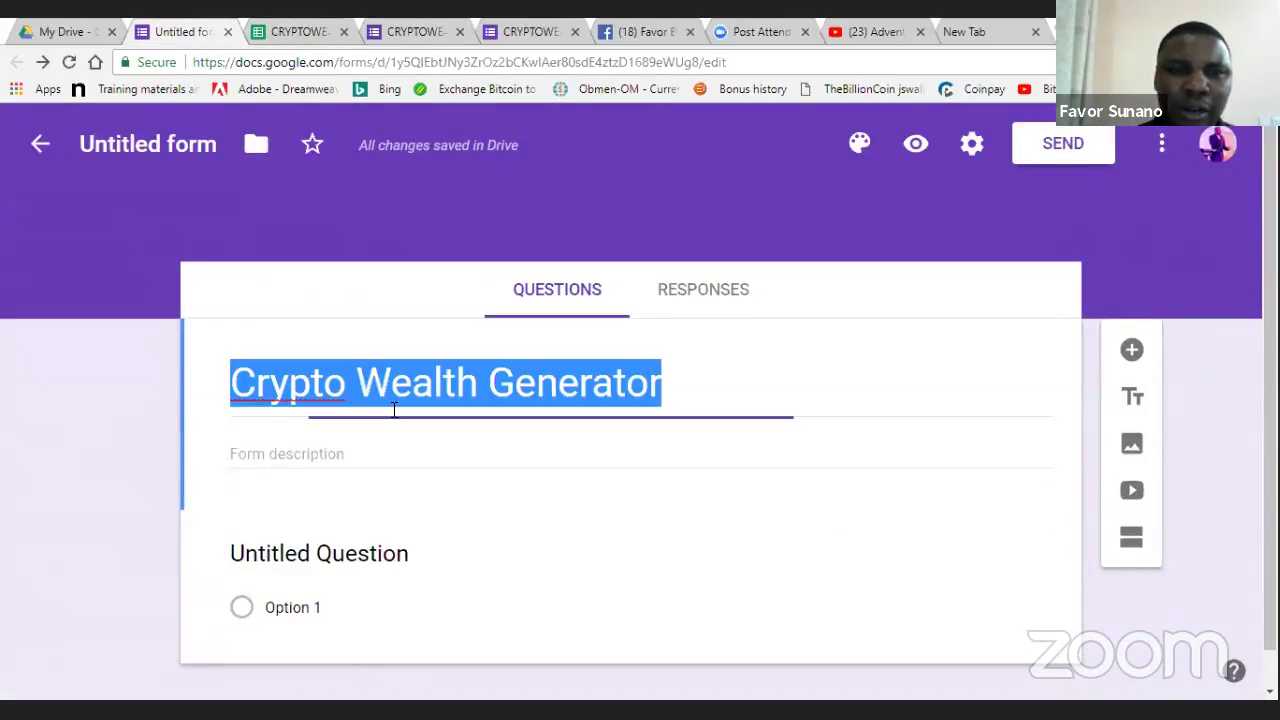
left_click(356, 384)
left_click(682, 384)
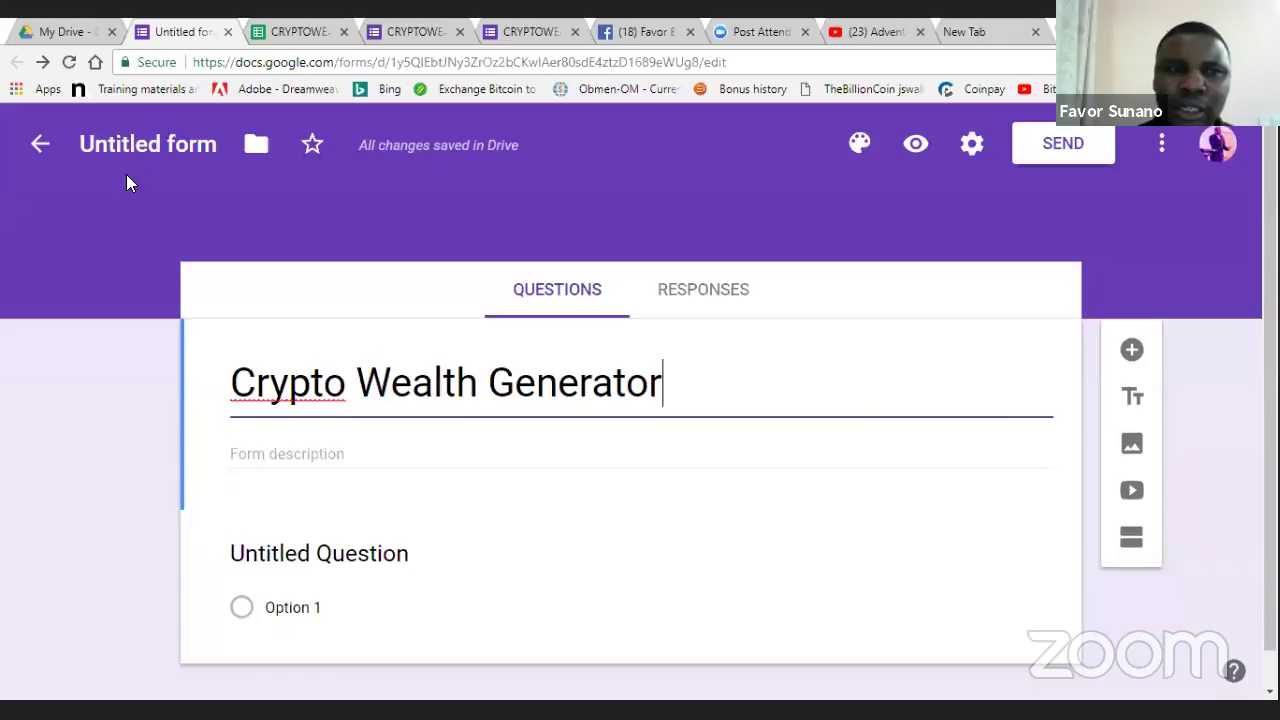
left_click(146, 140)
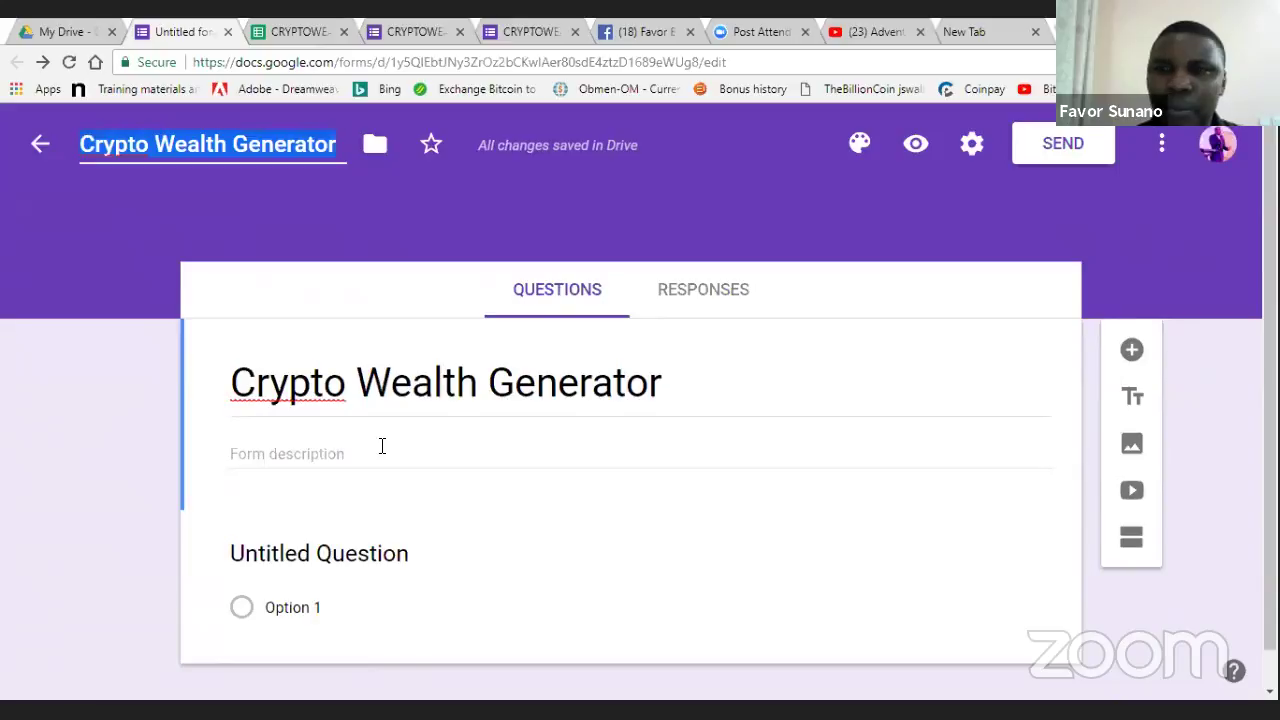
left_click(305, 311)
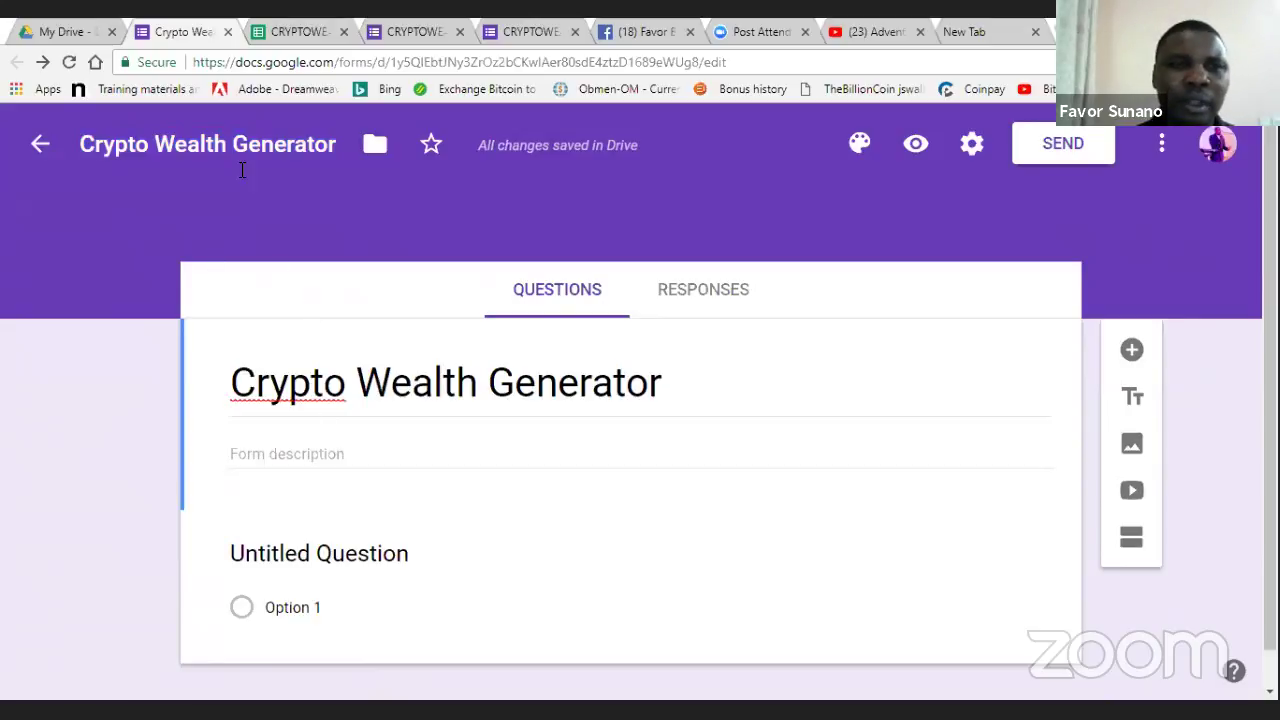
- Paste the NEW CRYPTOCURRENCY ALERT text into the form description
left_click(248, 461)
key("ctrl+v")
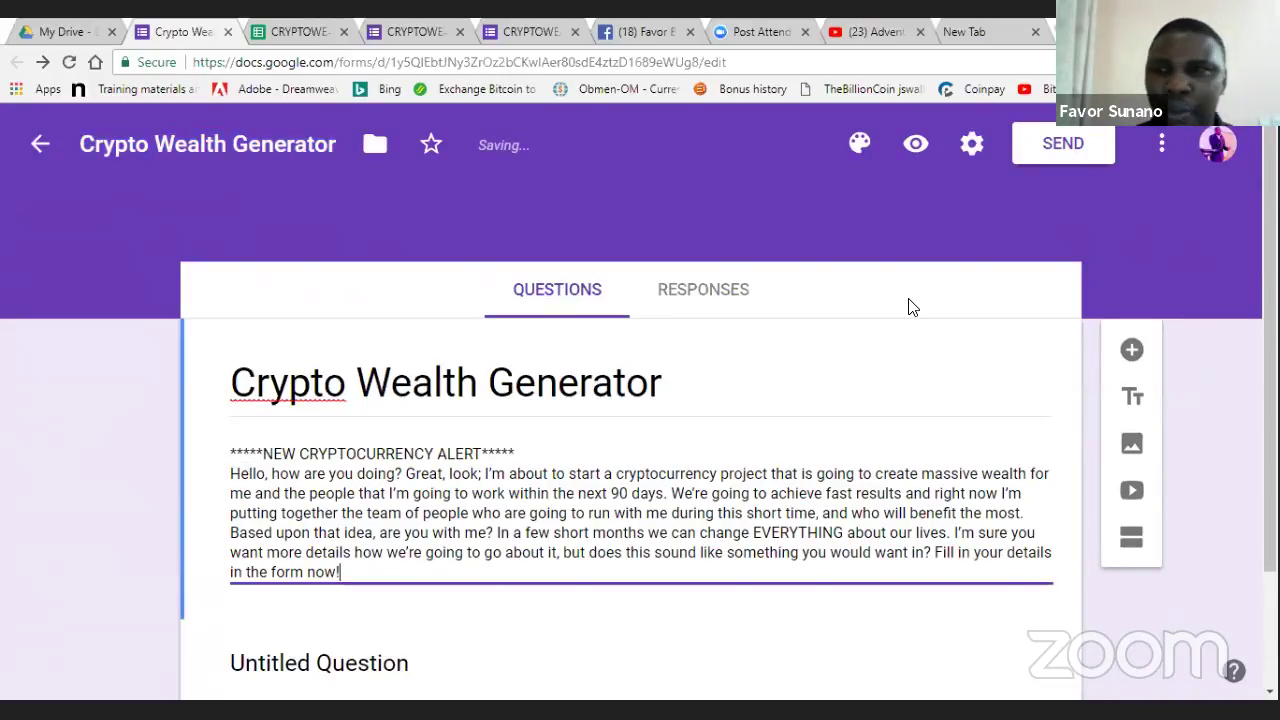
left_click(1010, 188)
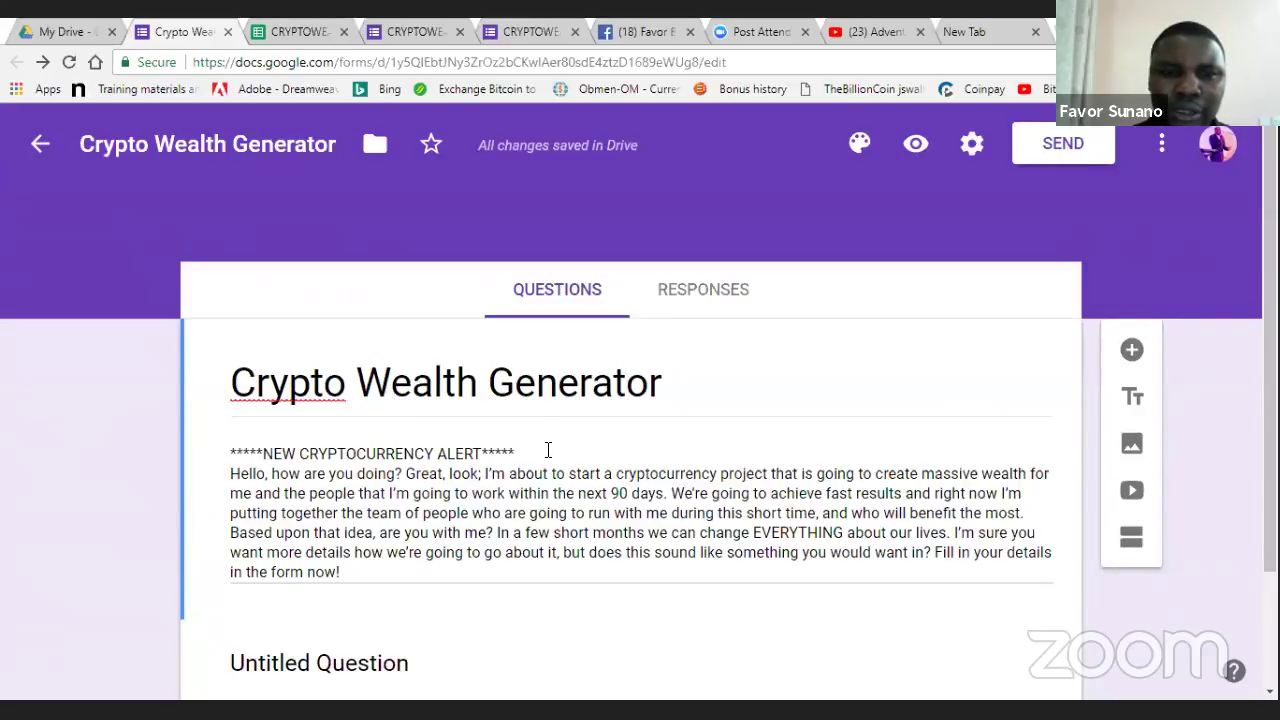
left_click_drag(546, 449, 224, 446)
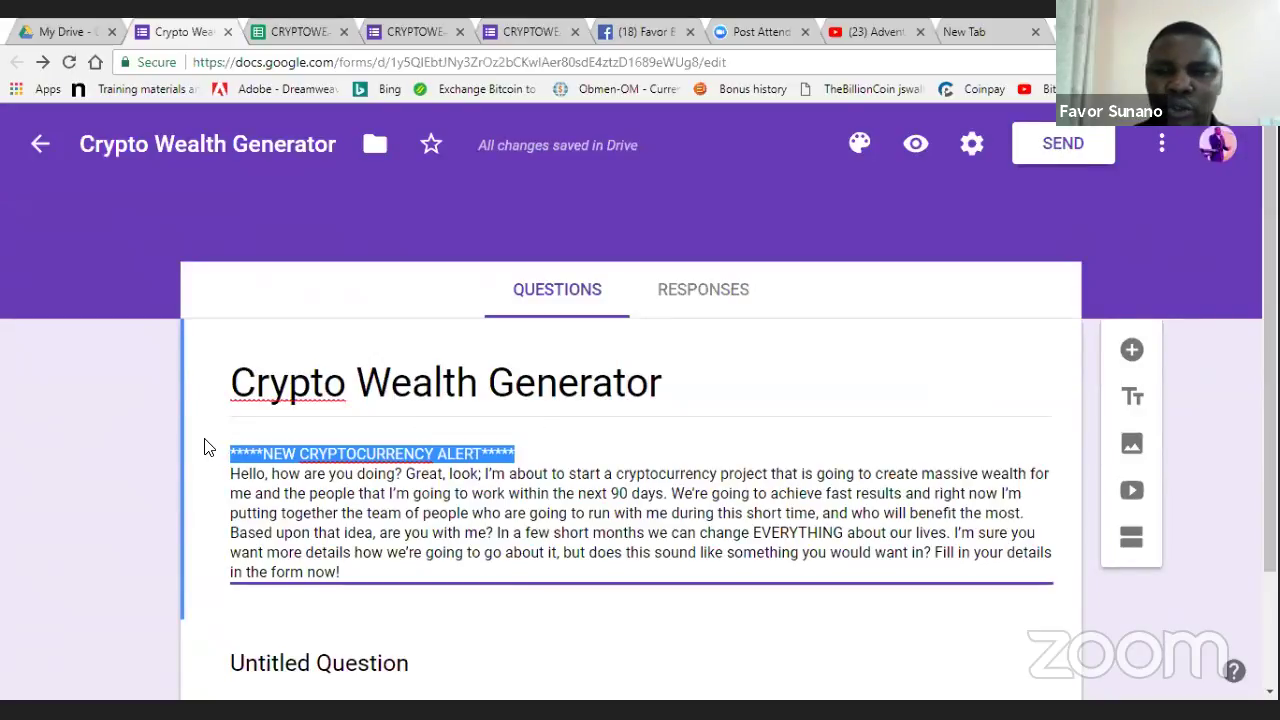
left_click(294, 512)
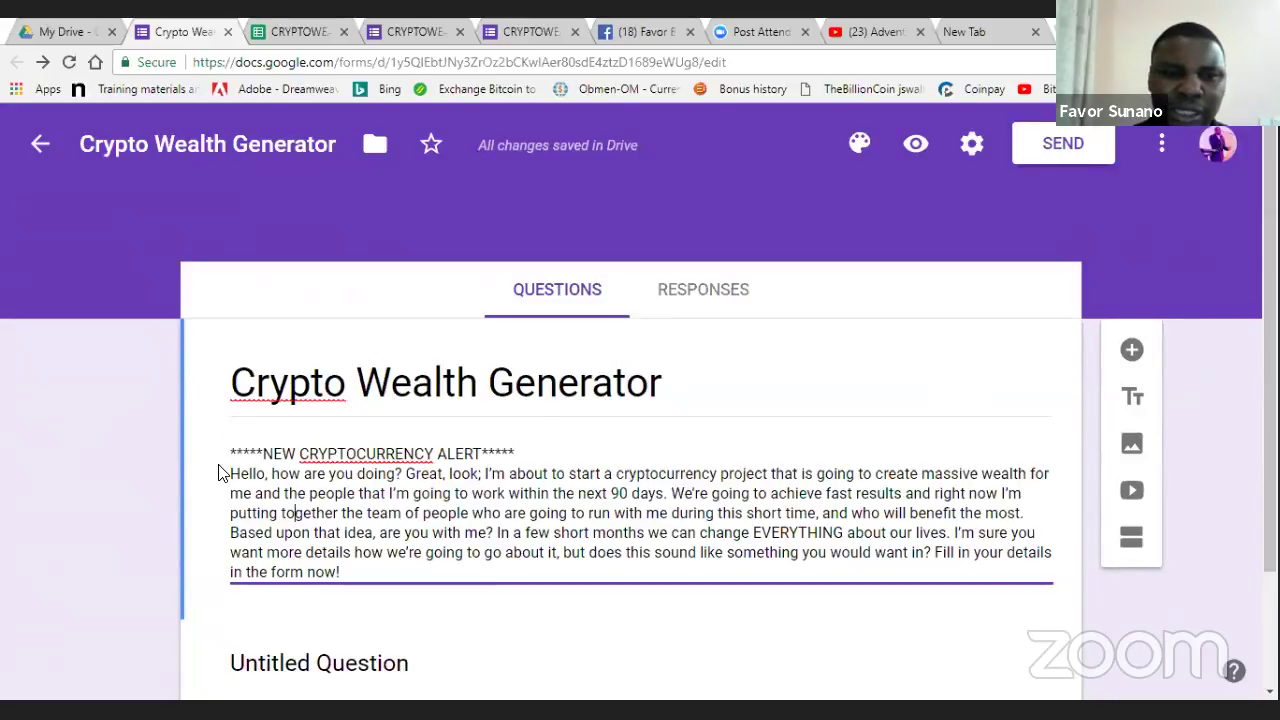
left_click(229, 482)
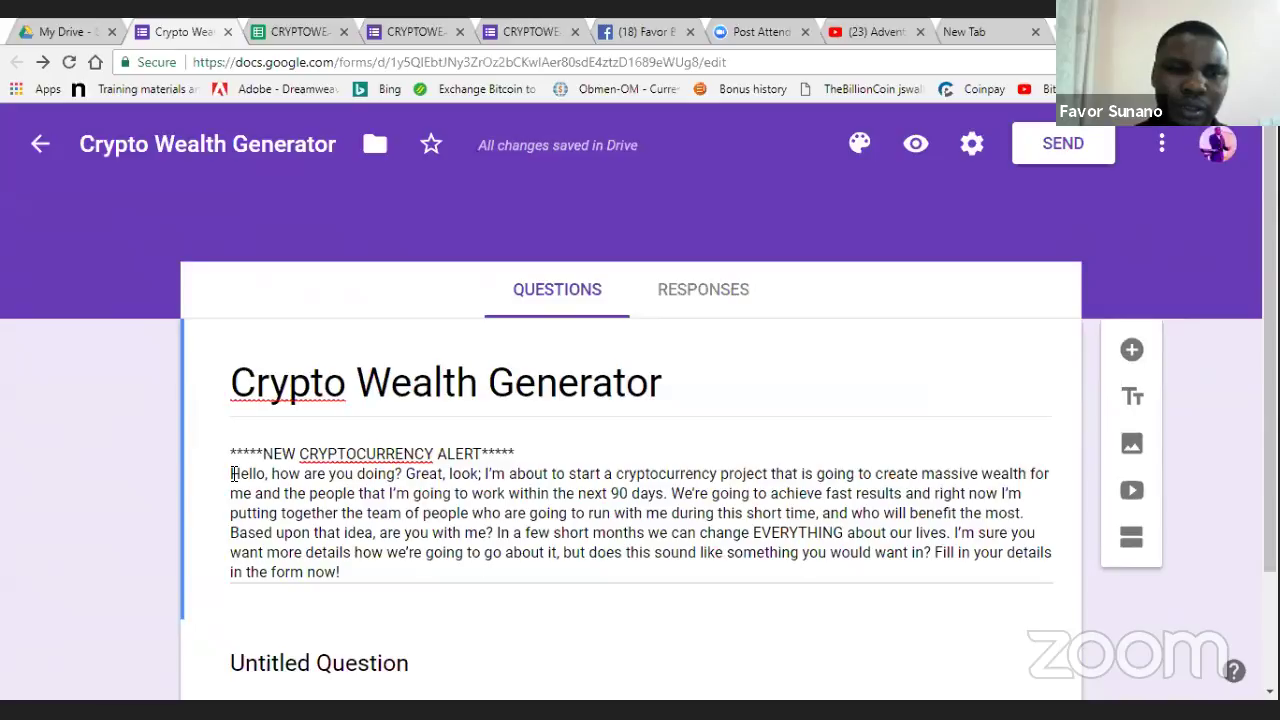
left_click(357, 573)
key("ctrl+a")
left_click_drag(308, 540, 228, 478)
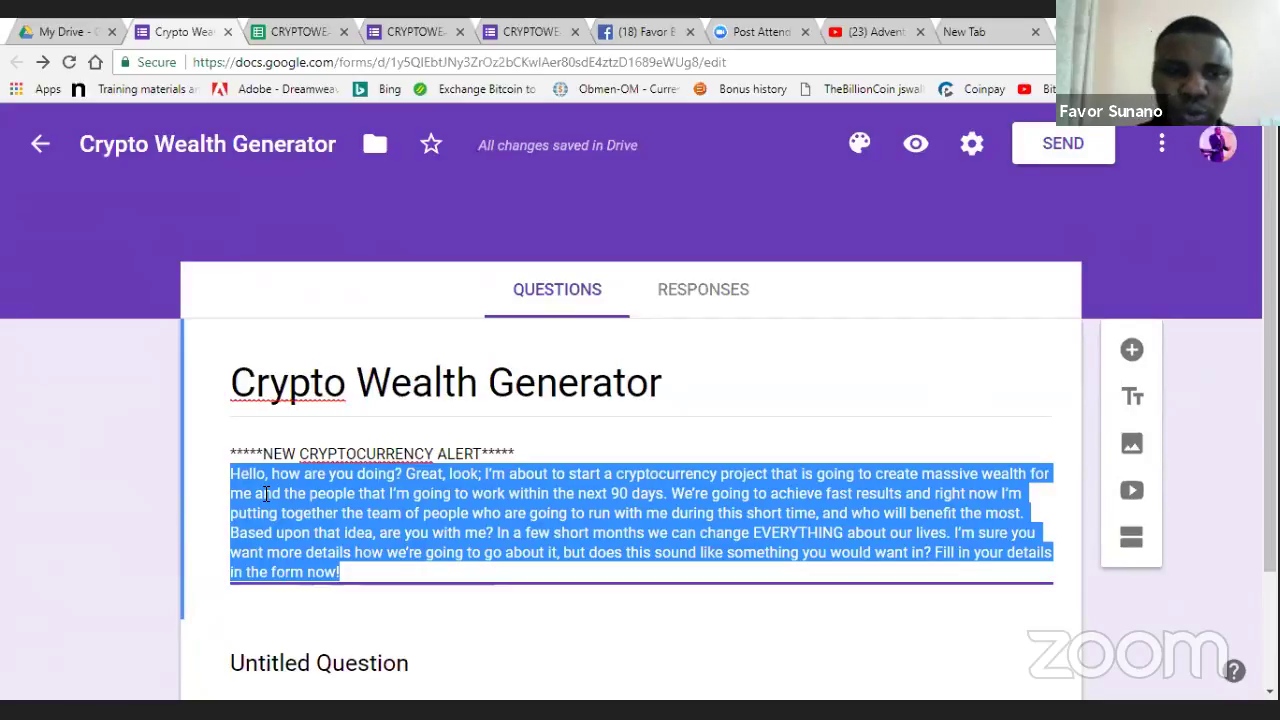
left_click(266, 492)
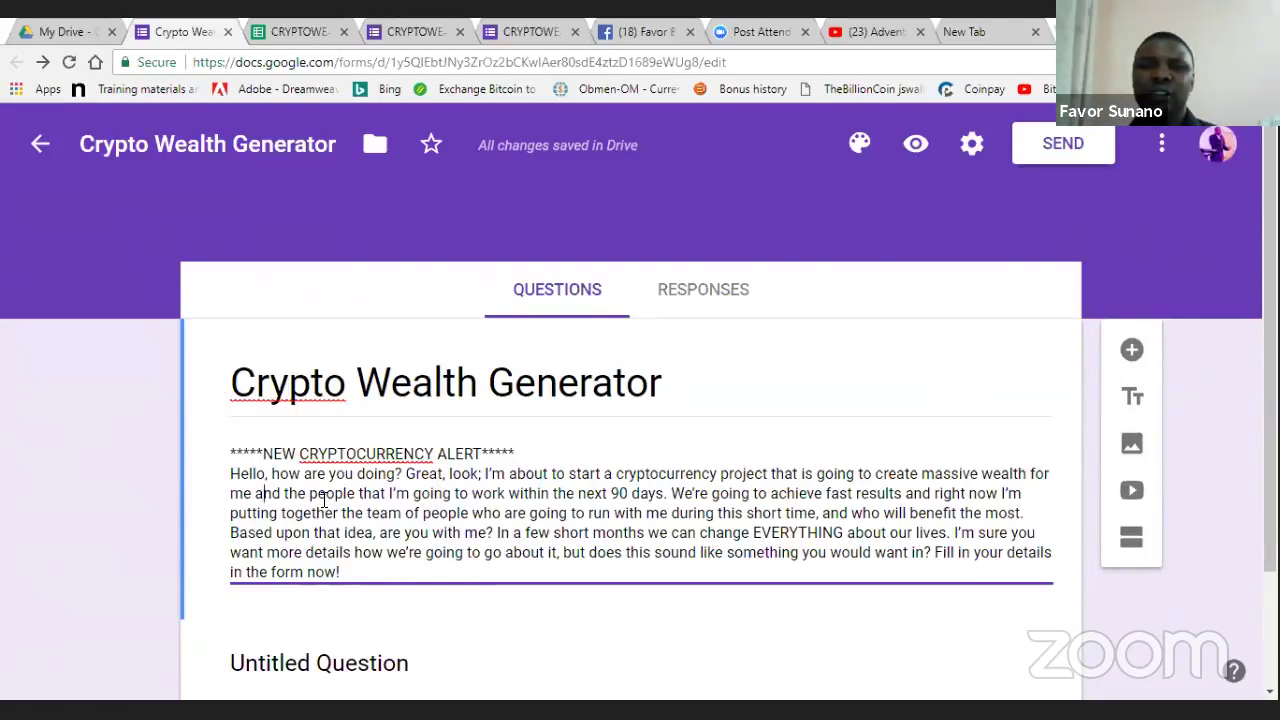
left_click(214, 596)
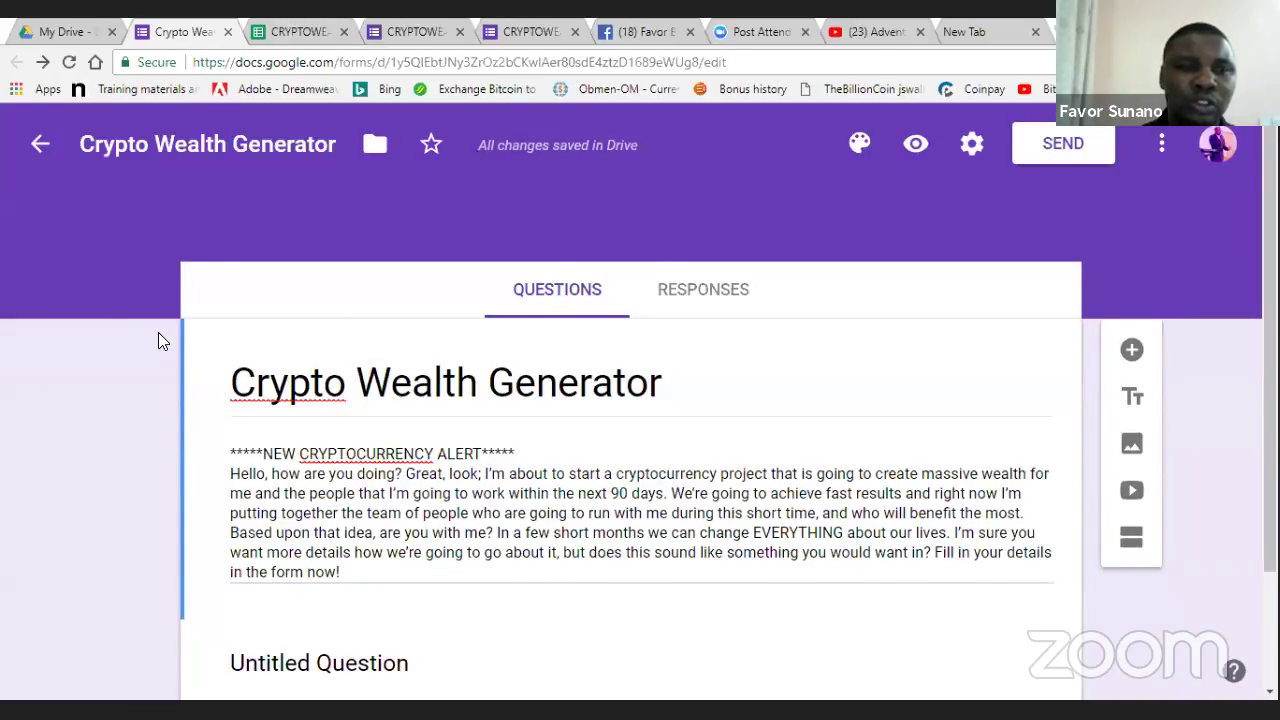
key("ctrl+Tab")
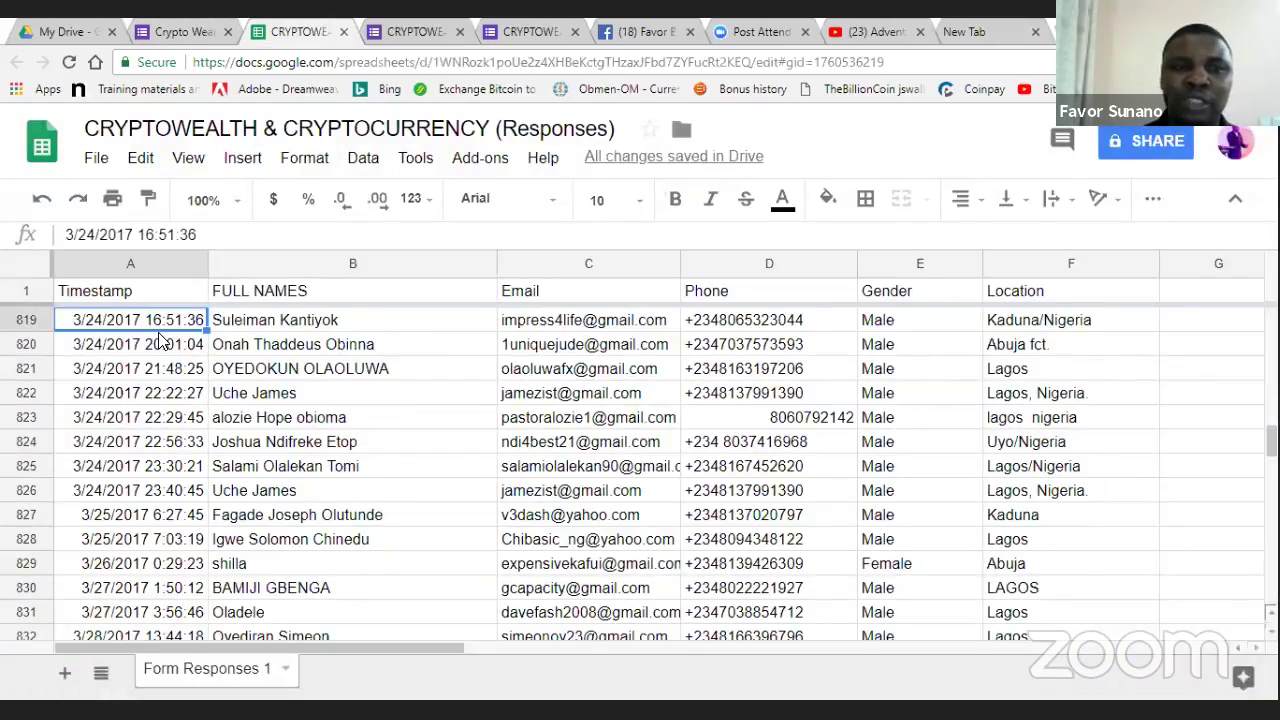
key("Up")
key("Up")
key("Up")
key("Up")
key("Up")
key("Up")
key("Up")
key("Up")
key("Up")
key("Up")
key("Up")
key("Up")
key("Up")
key("Up")
key("Up")
key("Up")
key("Up")
key("Up")
key("Up")
key("Up")
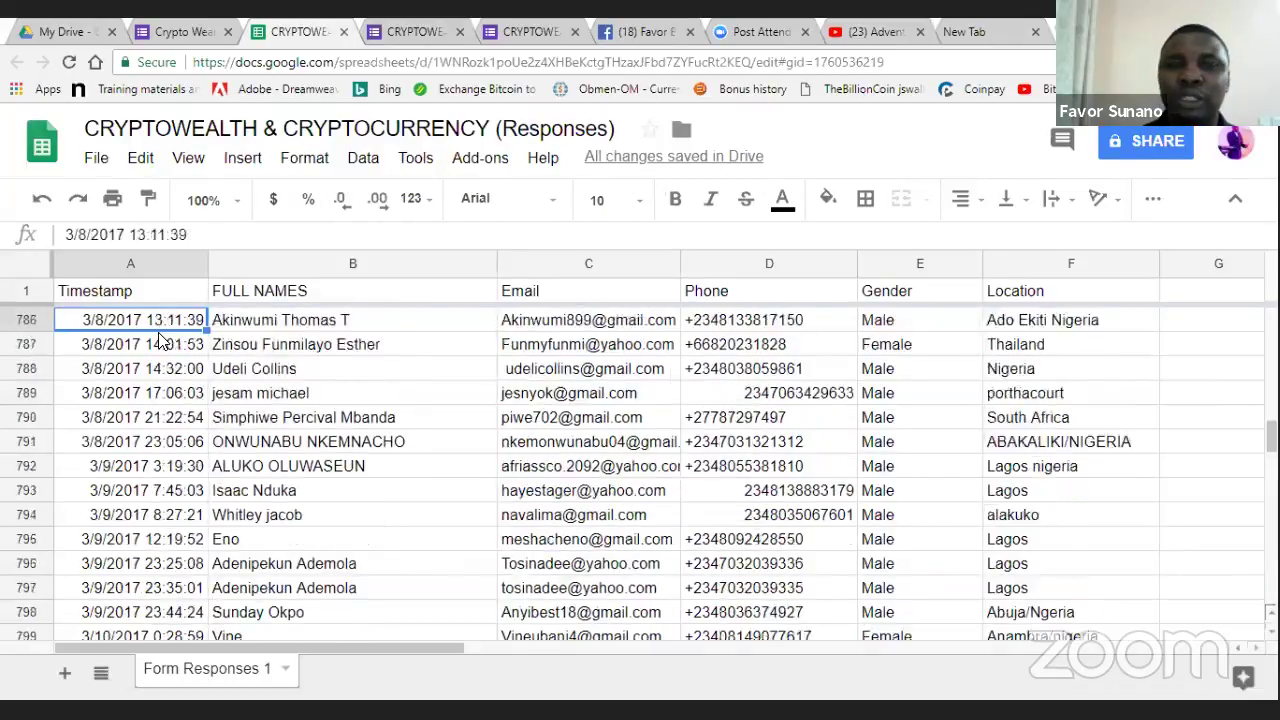
key("Up")
key("Up")
key("Up")
key("Up")
key("Up")
key("Up")
key("Up")
key("Up")
key("Up")
key("Up")
key("Up")
key("Up")
key("Up")
key("Up")
key("Up")
key("Up")
key("Up")
key("Up")
key("Up")
key("Up")
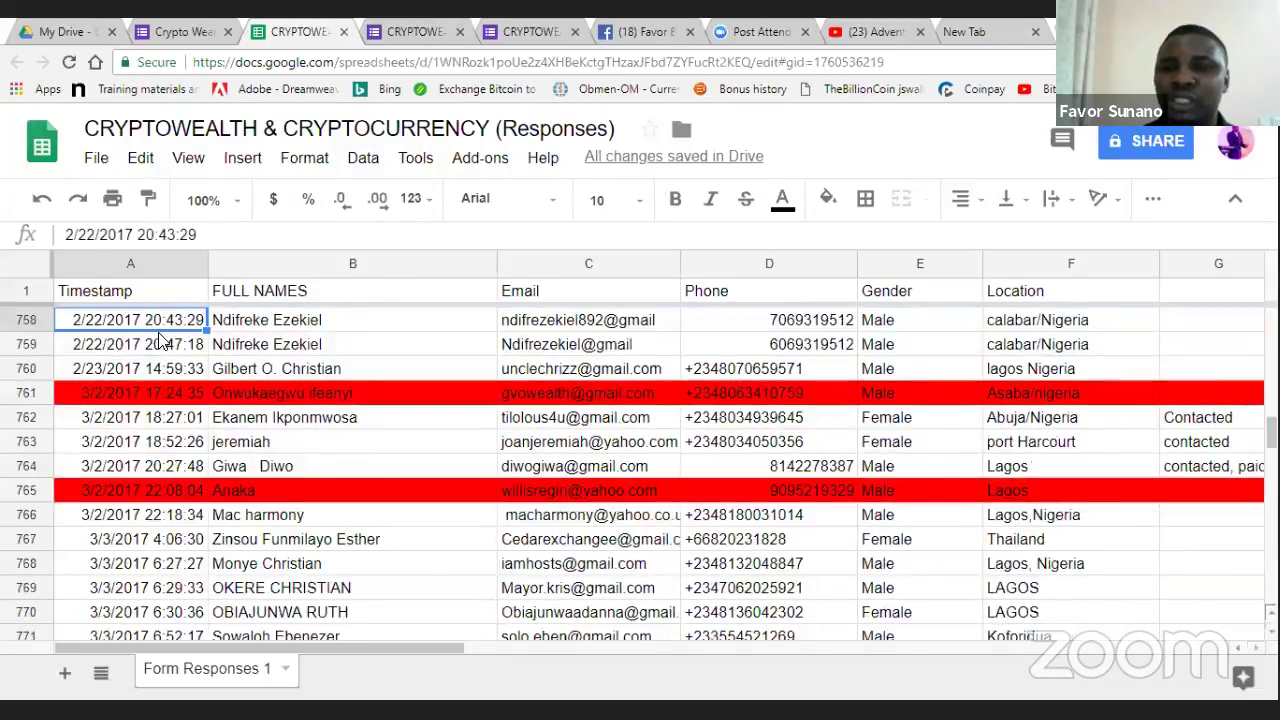
key("Up")
key("Up")
key("Up")
key("Up")
key("Up")
key("Up")
key("Up")
key("Up")
key("Up")
key("Up")
key("Up")
key("Up")
key("Up")
key("Up")
key("Up")
key("Up")
key("Up")
key("Up")
key("Up")
key("Up")
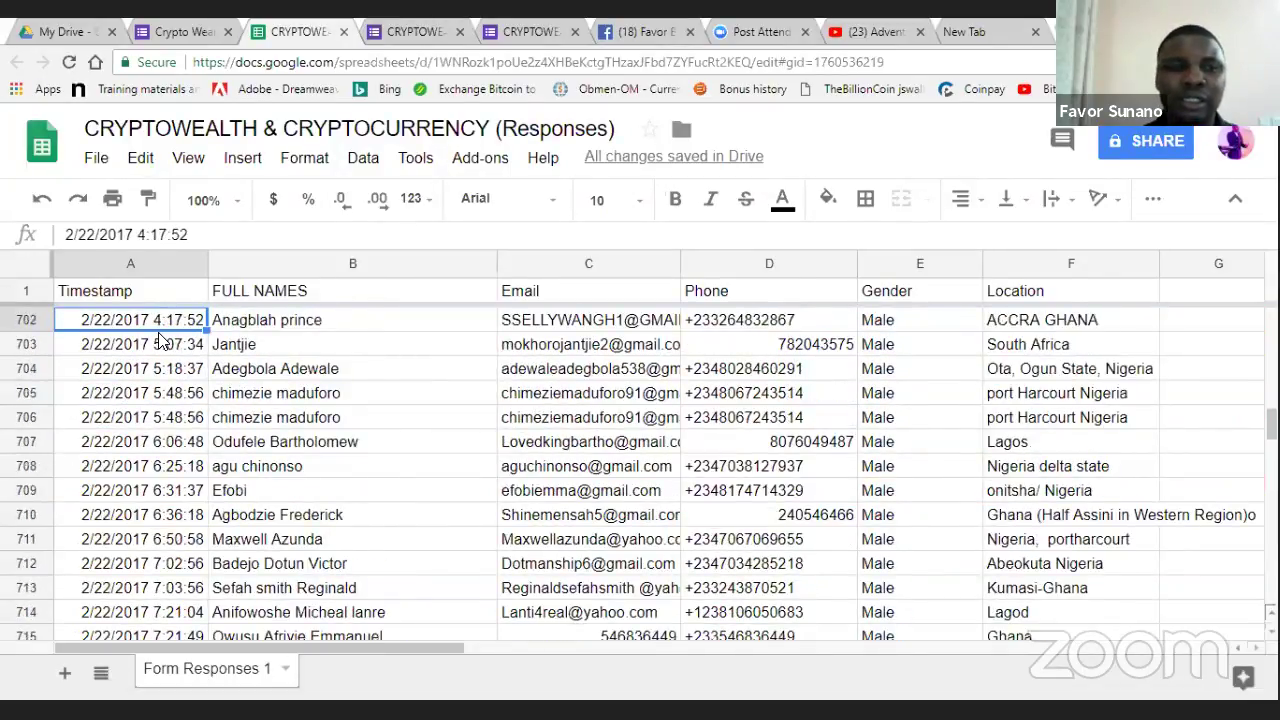
key("Up")
key("Up")
key("Up")
key("Up")
key("Up")
key("Up")
key("Up")
key("Up")
key("Up")
key("Up")
key("Up")
key("Up")
key("Up")
key("Up")
key("Up")
key("Up")
key("Up")
key("Up")
key("Up")
key("Up")
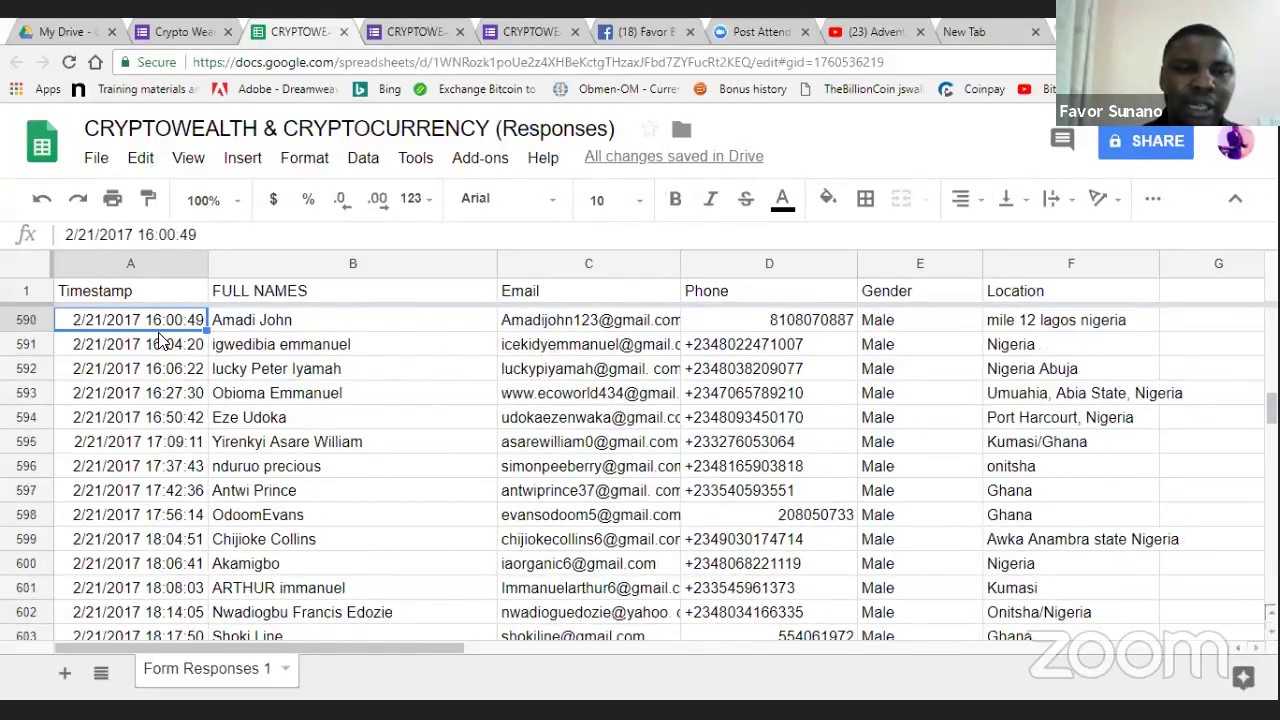
key("Up")
key("Up")
key("Up")
key("Up")
key("Up")
key("Up")
key("Up")
key("Up")
key("Up")
key("Up")
key("Up")
key("Up")
key("Up")
key("Up")
key("Up")
key("Up")
key("Up")
key("Up")
key("Up")
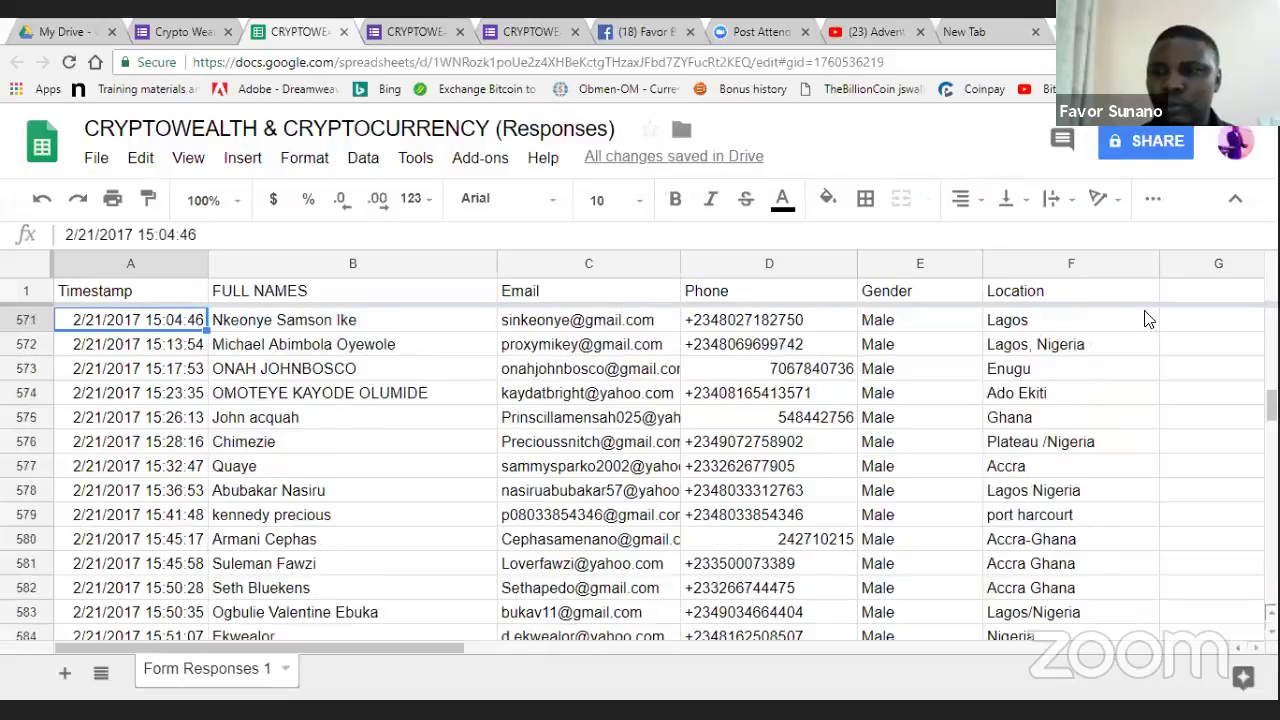
key("Up")
key("Up")
key("Up")
scroll(1148, 319, "up", 20)
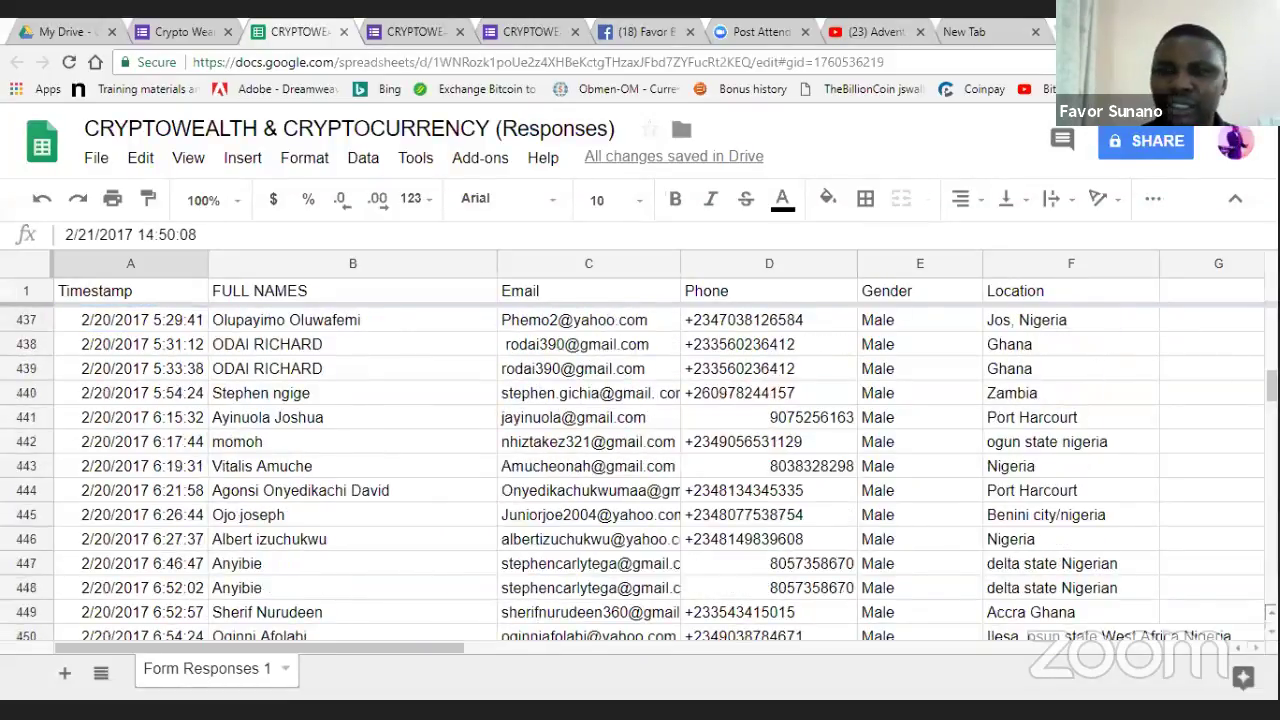
scroll(313, 314, "up", 20)
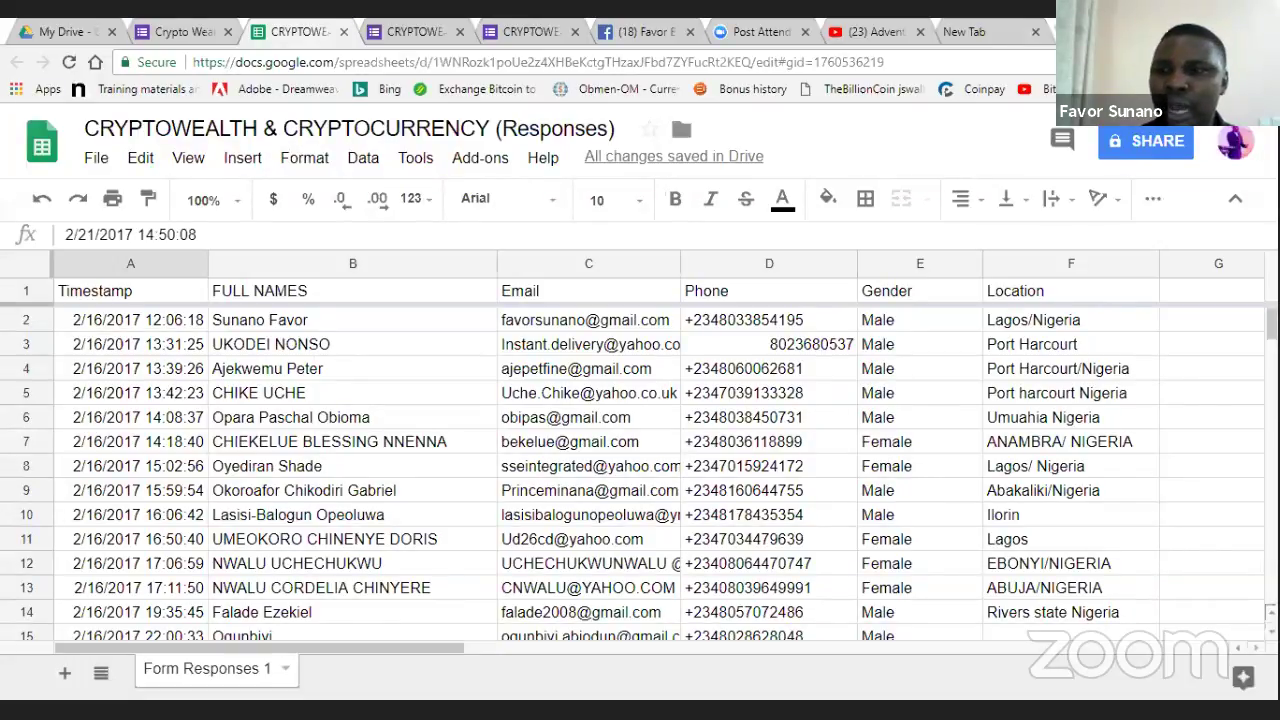
scroll(640, 470, "down", 20)
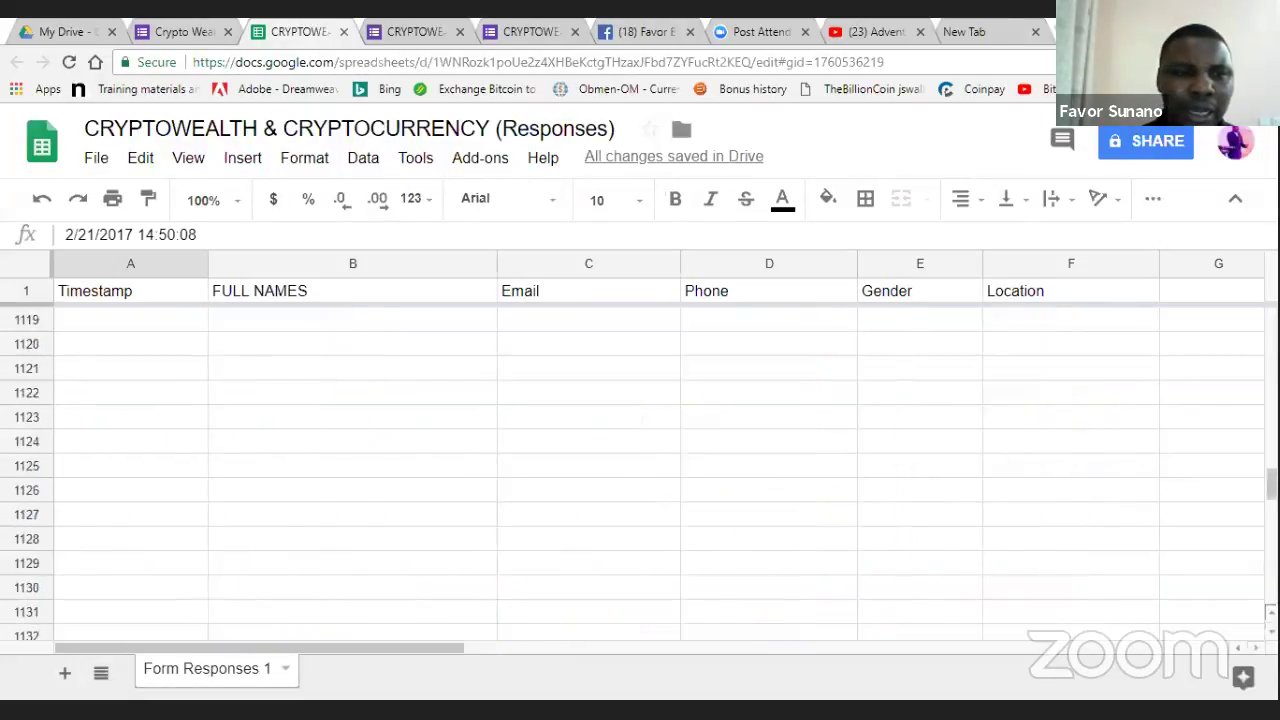
scroll(214, 600, "up", 20)
scroll(125, 596, "down", 14)
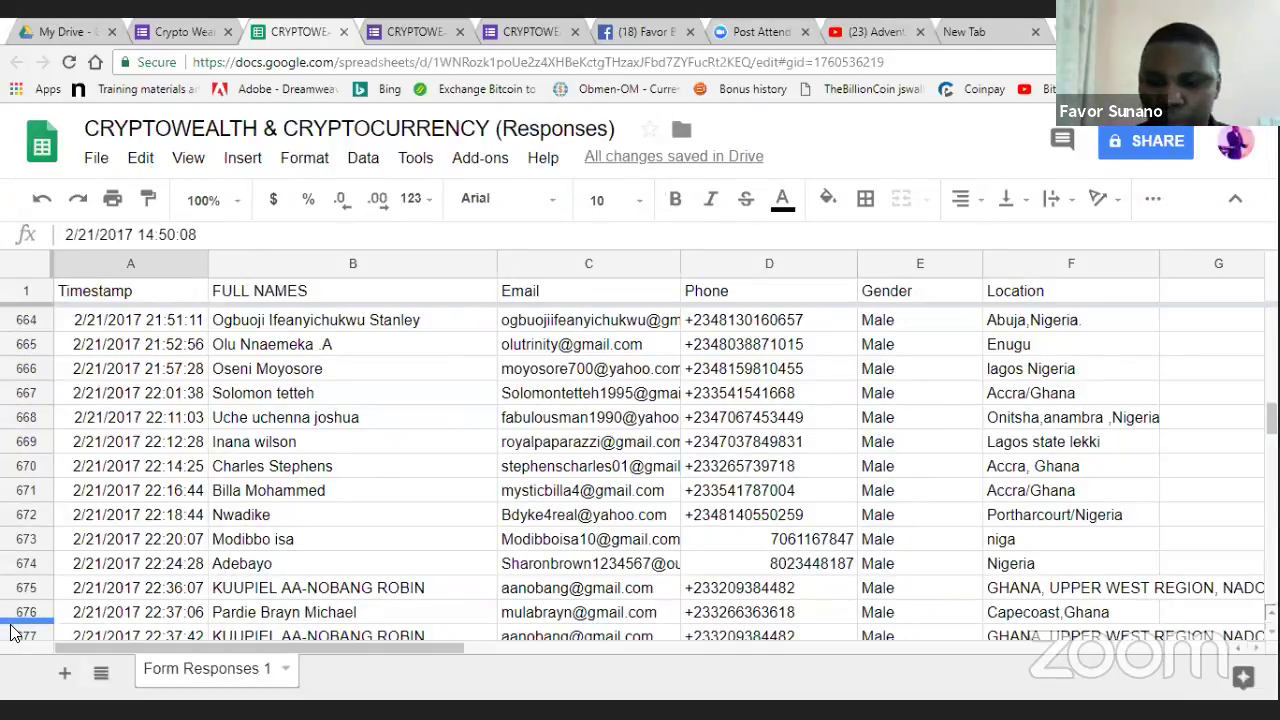
left_click(87, 618)
key("Down")
key("Down")
key("Down")
key("Down")
key("Down")
key("Down")
key("Down")
key("Down")
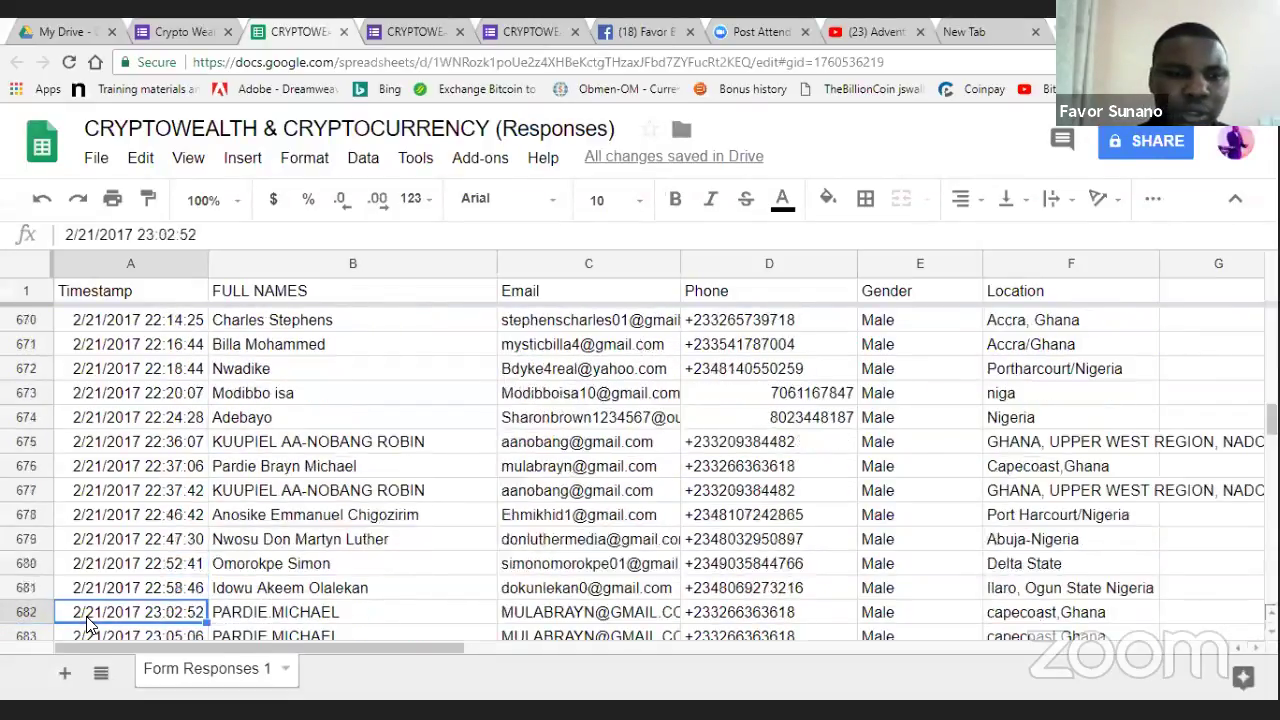
key("Down")
key("Down")
key("Down")
key("Down")
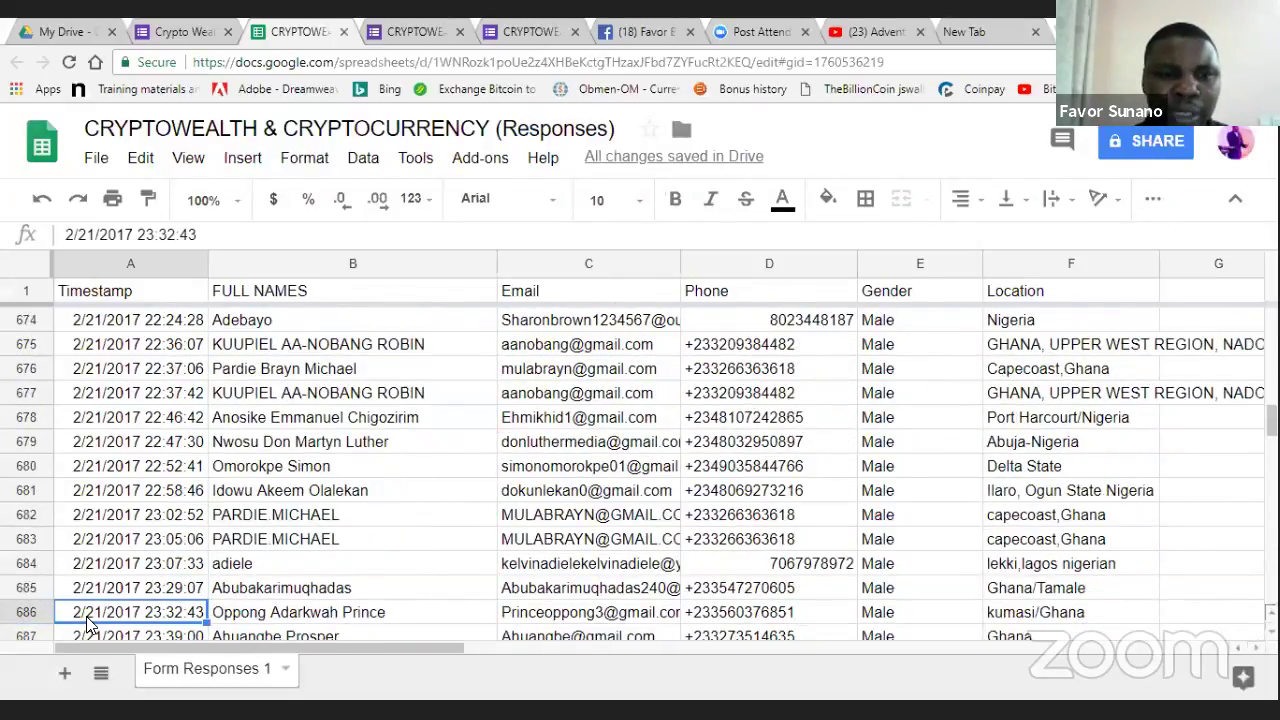
key("Down")
key("Down")
key("Down")
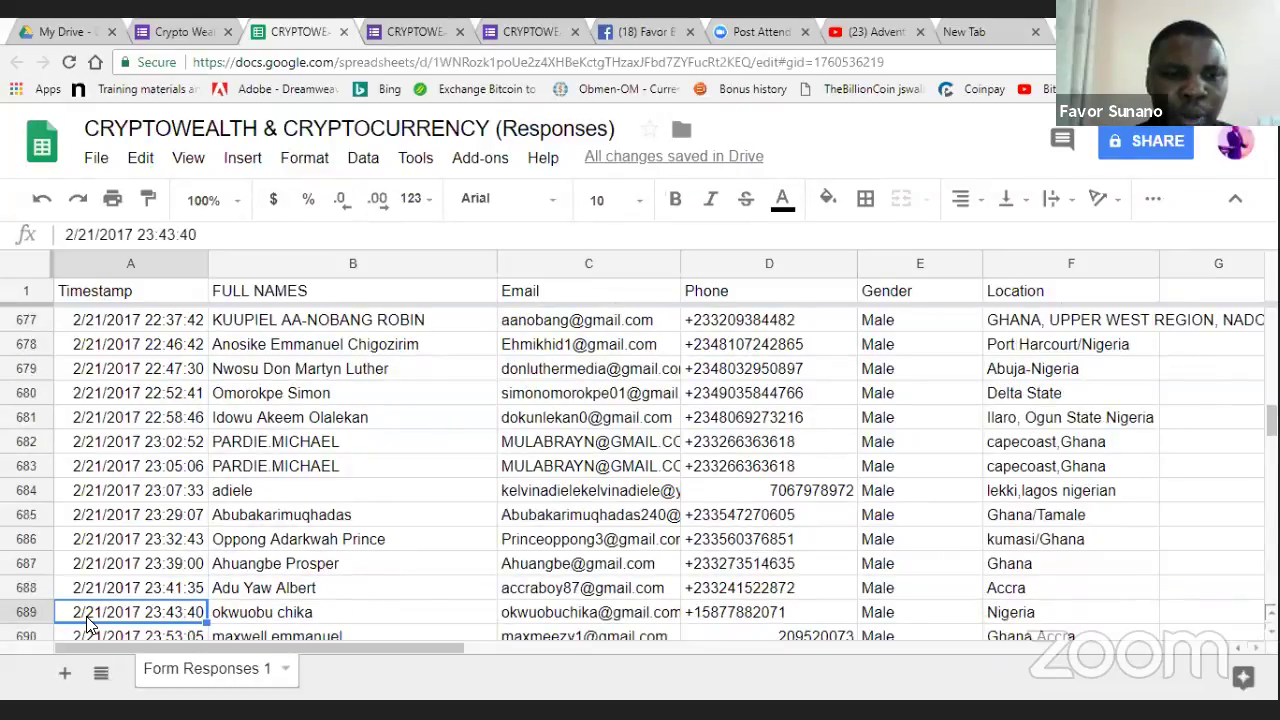
key("Down")
key("Down")
key("Down")
key("Down")
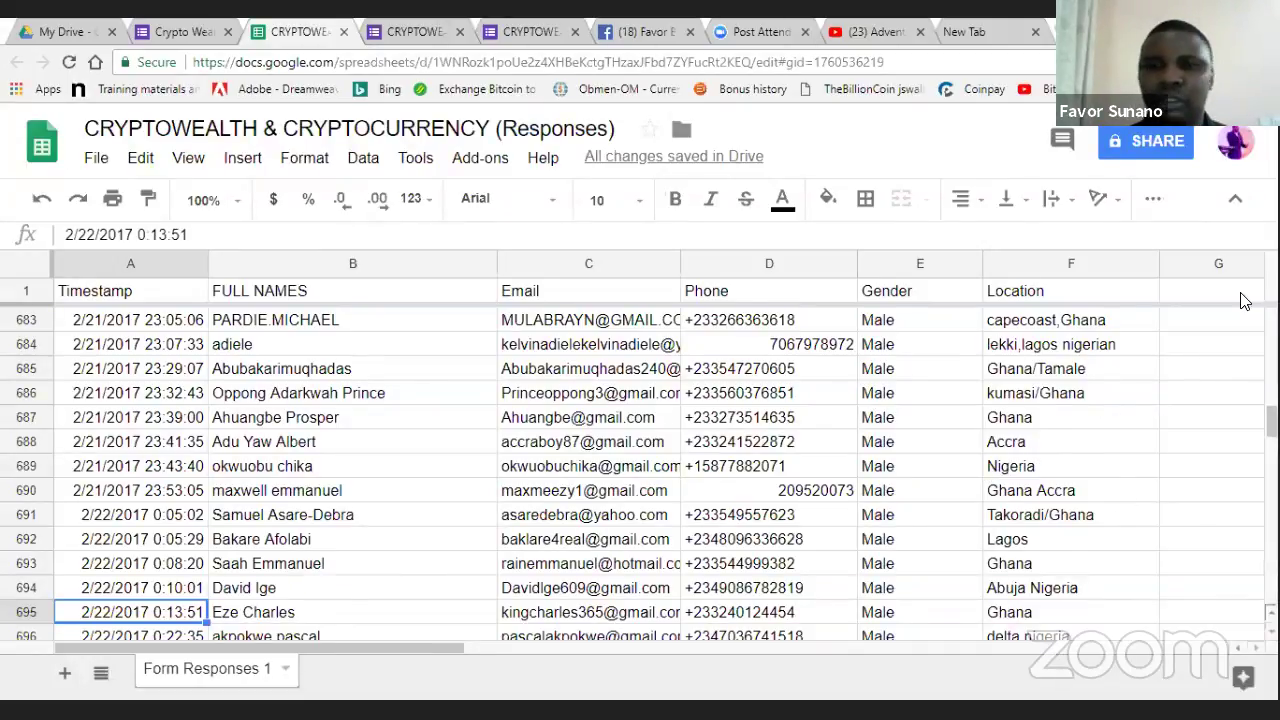
scroll(352, 370, "up", 20)
key("ctrl+shift+Tab")
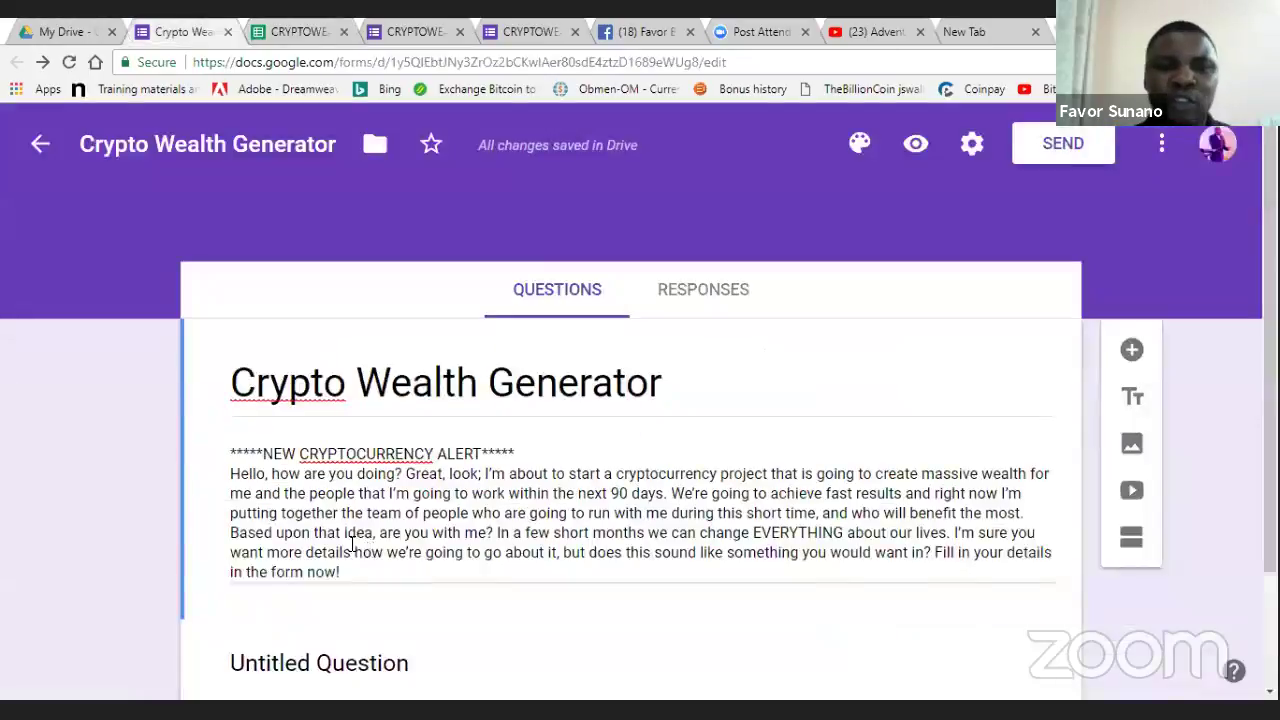
left_click(349, 545)
key("ctrl+a")
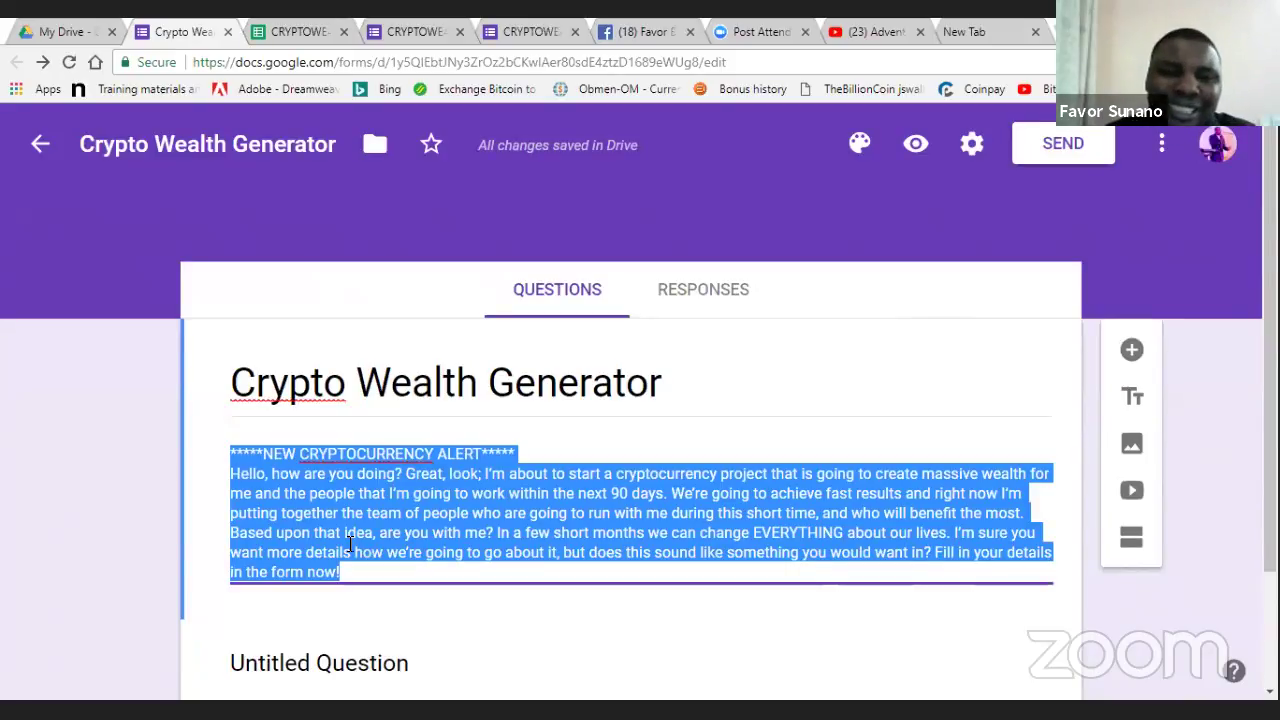
left_click(378, 565)
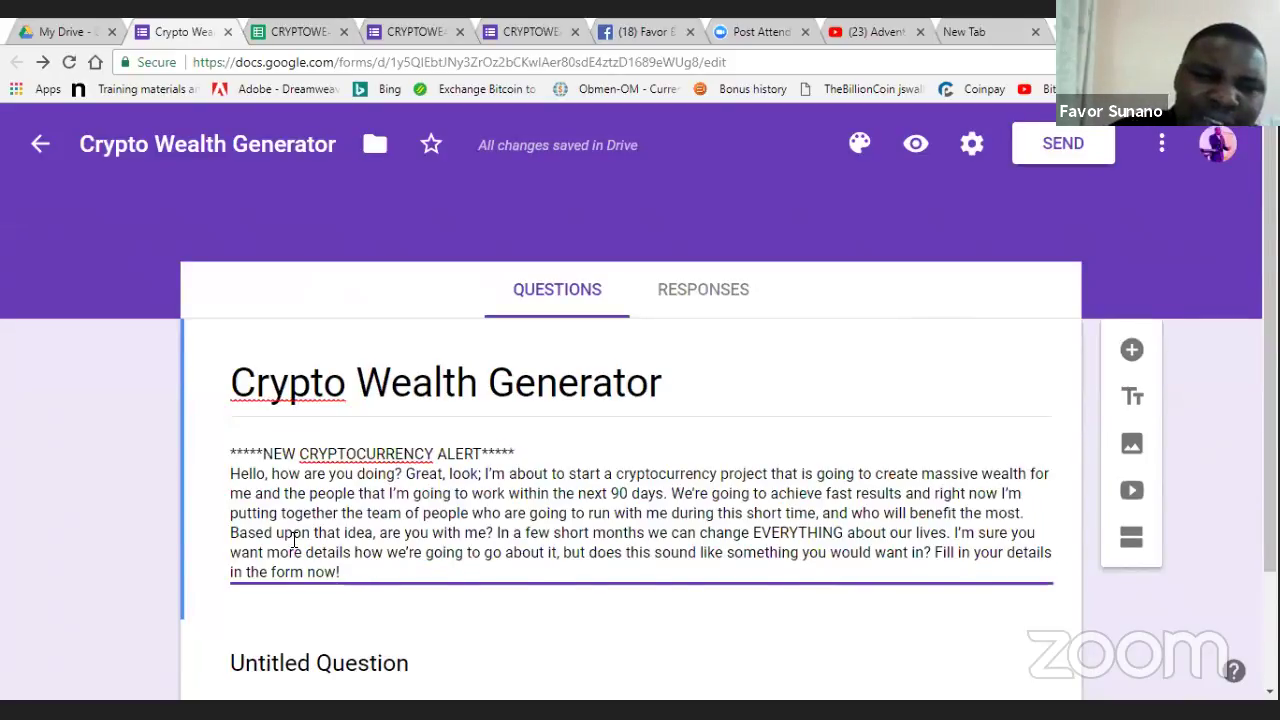
left_click_drag(295, 540, 206, 474)
left_click(218, 516)
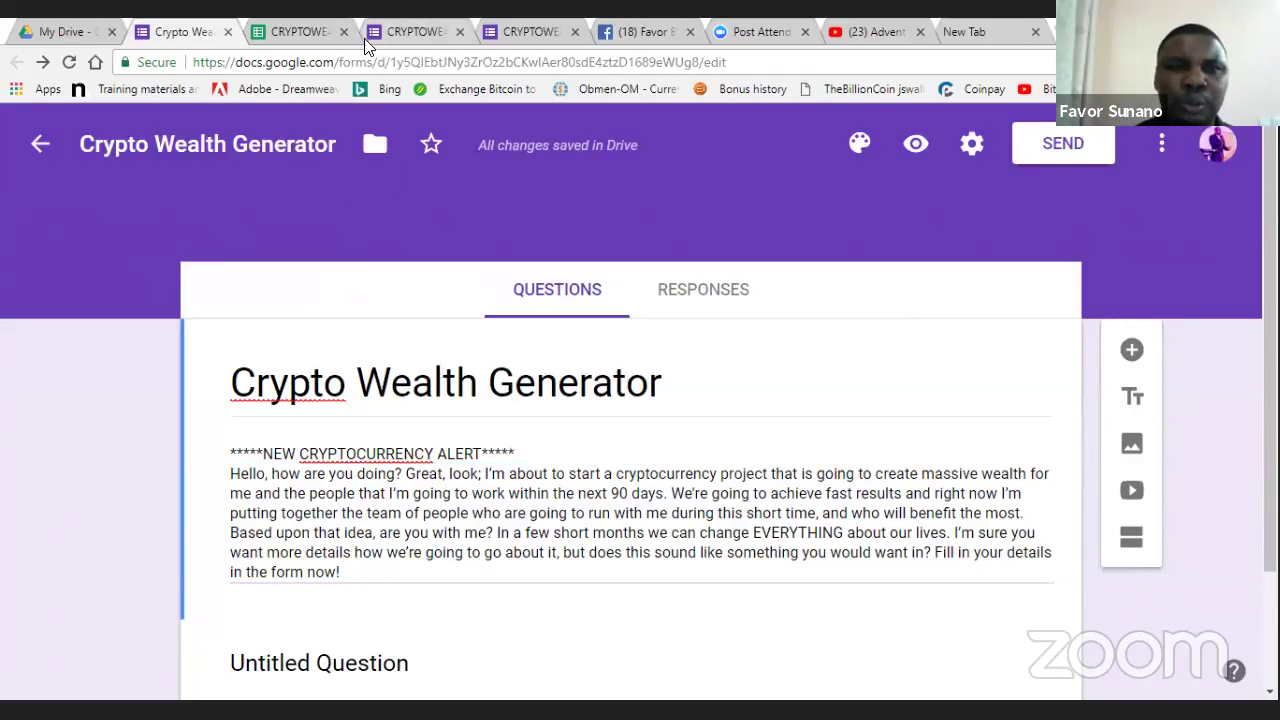
- Look at the live form's Full Names question, then return to the editor's untitled question
key("ctrl+Tab")
key("ctrl+Tab")
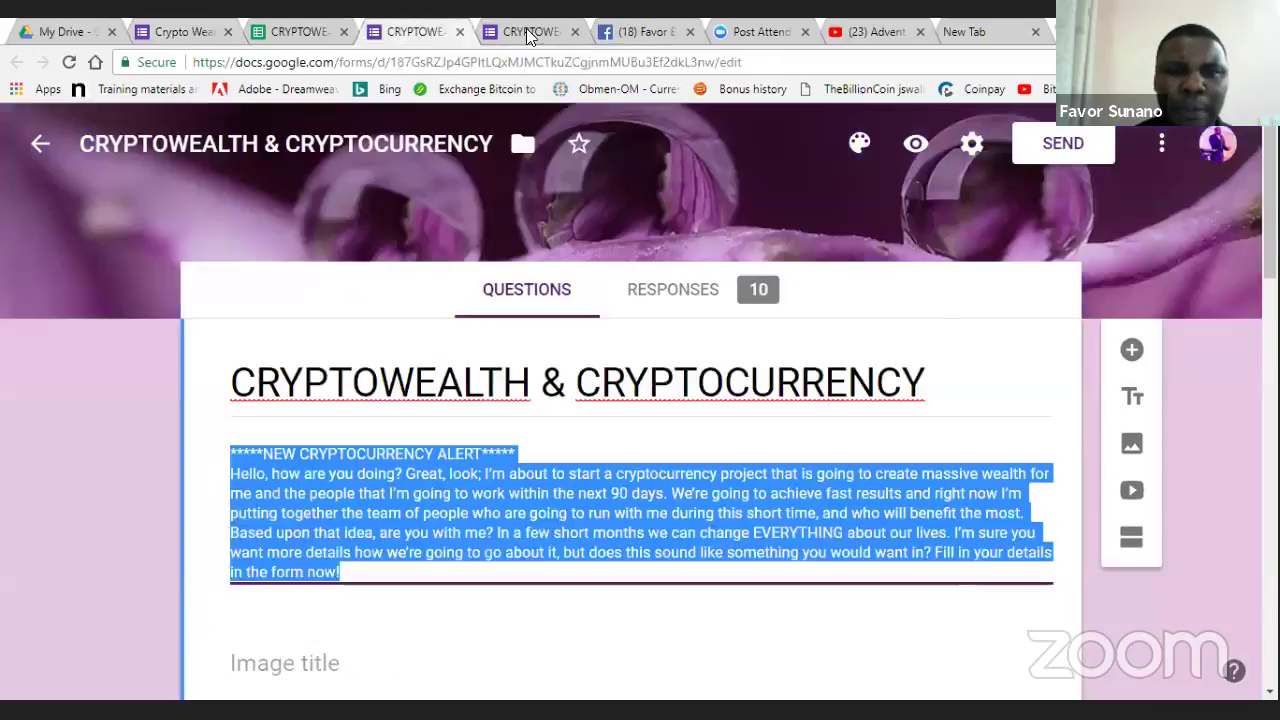
key("ctrl+Tab")
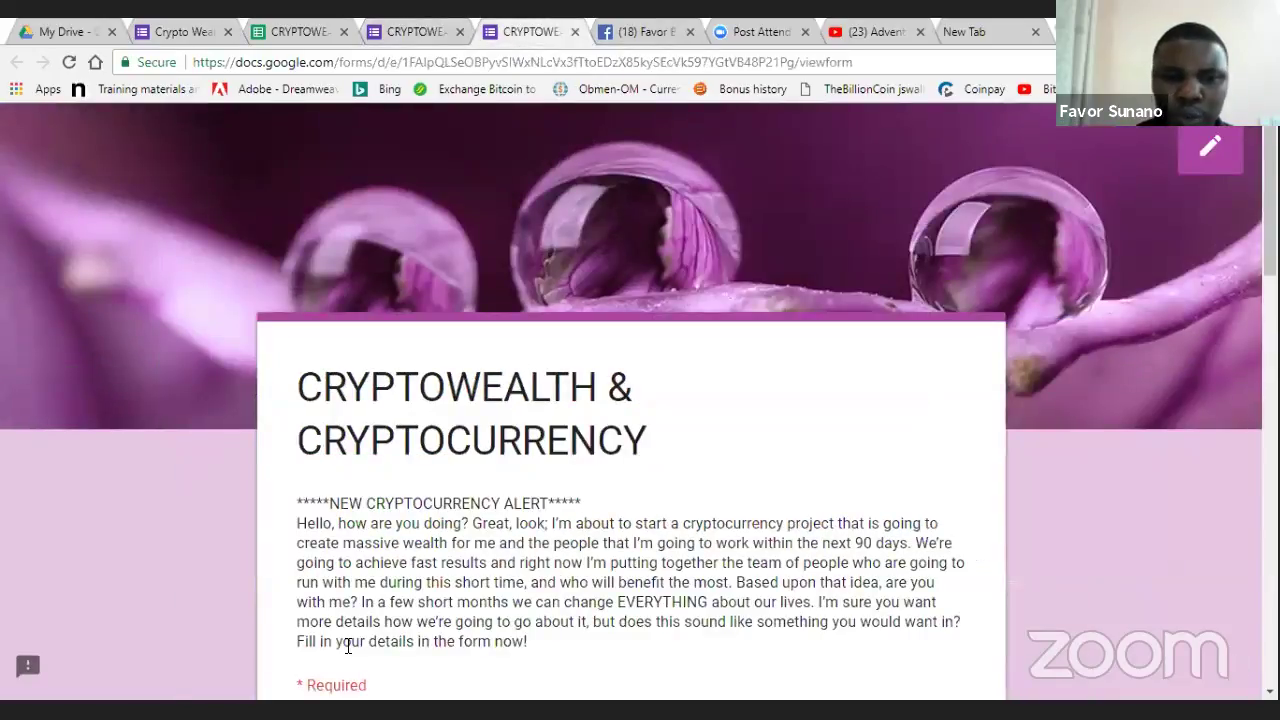
scroll(943, 351, "down", 5)
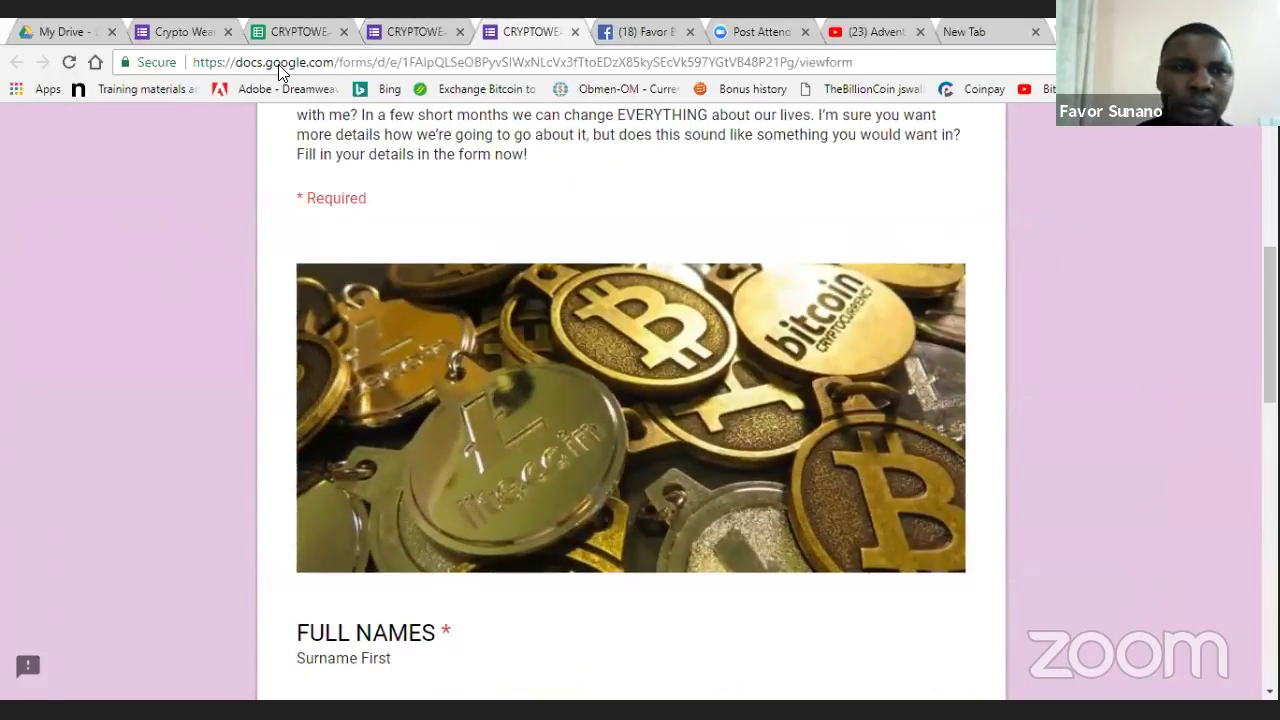
left_click(196, 27)
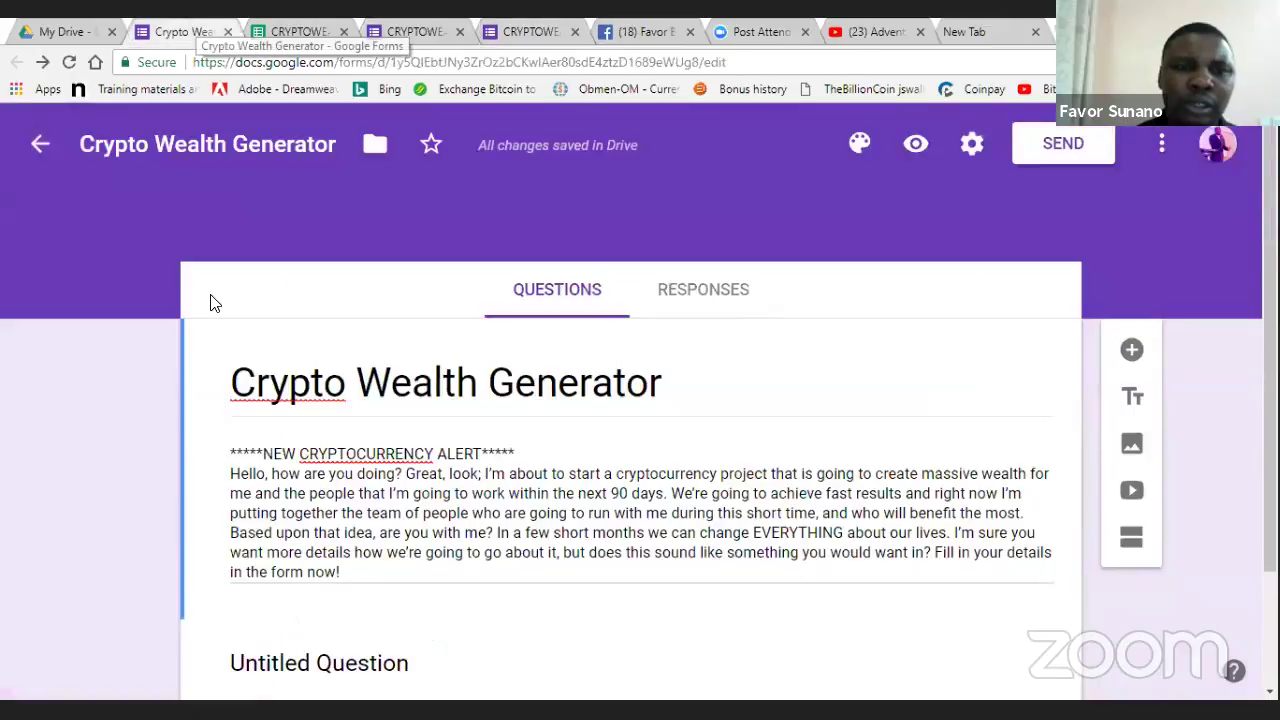
left_click(530, 27)
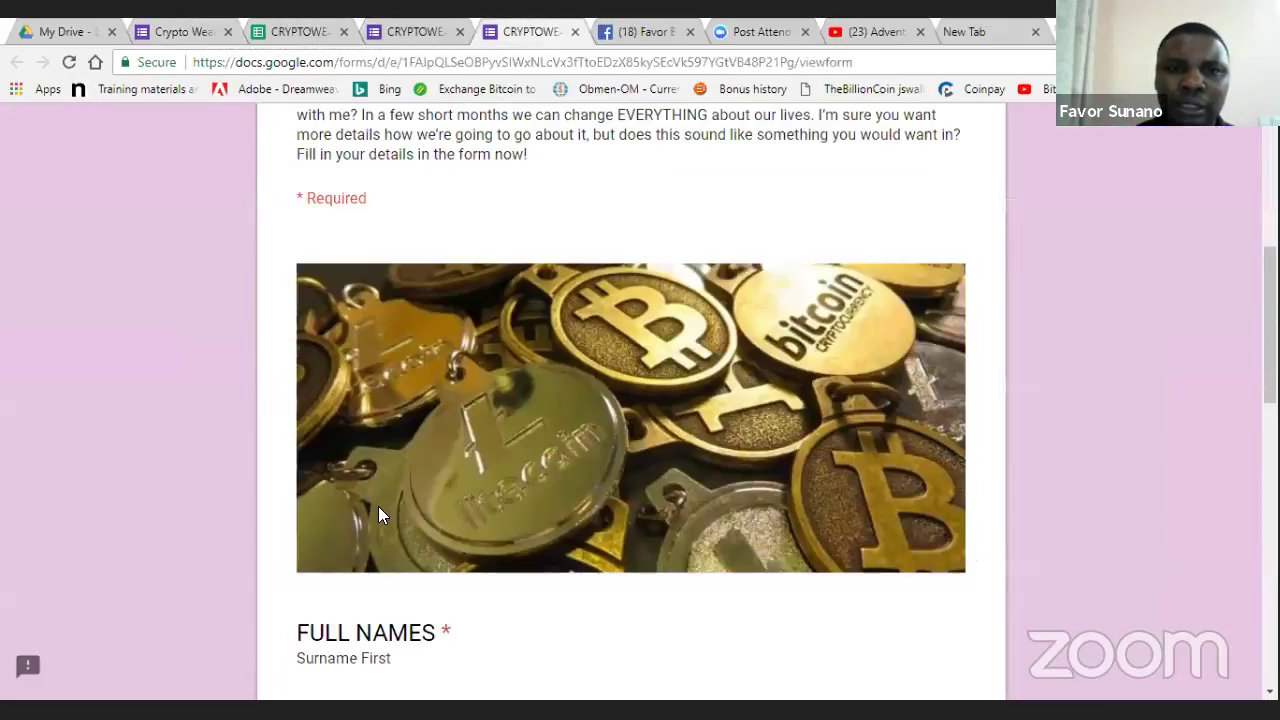
scroll(378, 506, "down", 2)
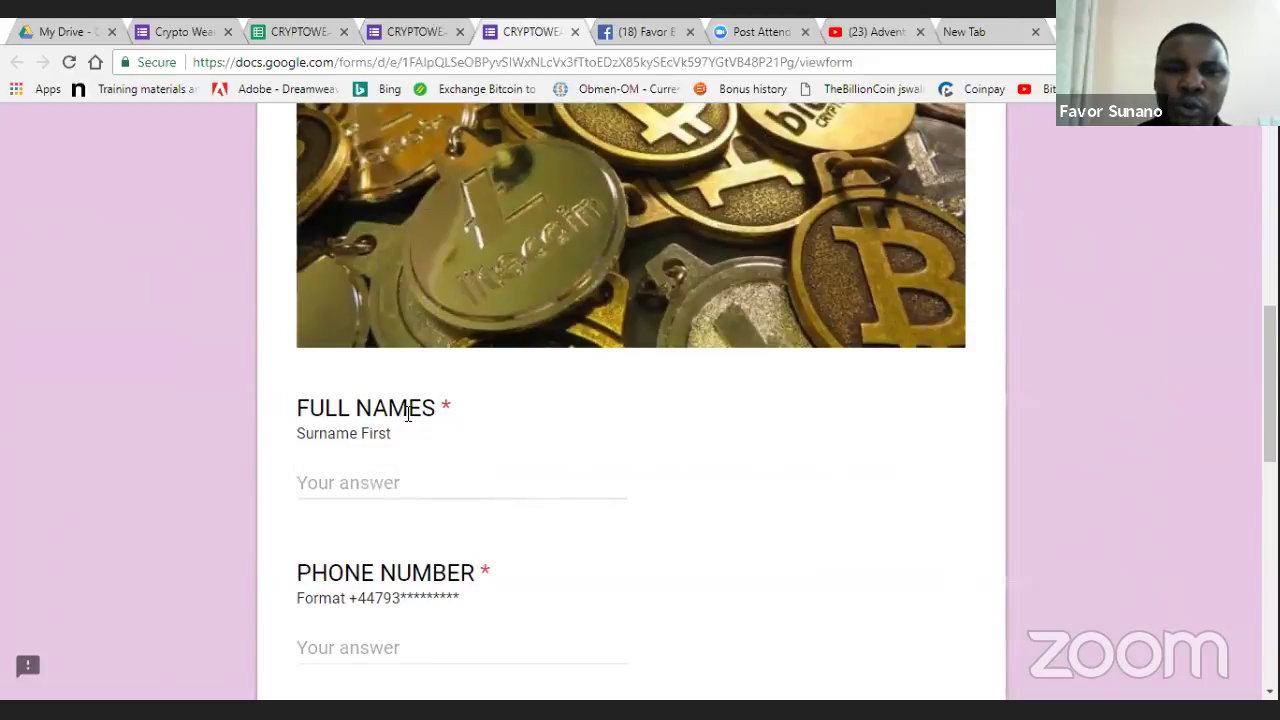
left_click(180, 28)
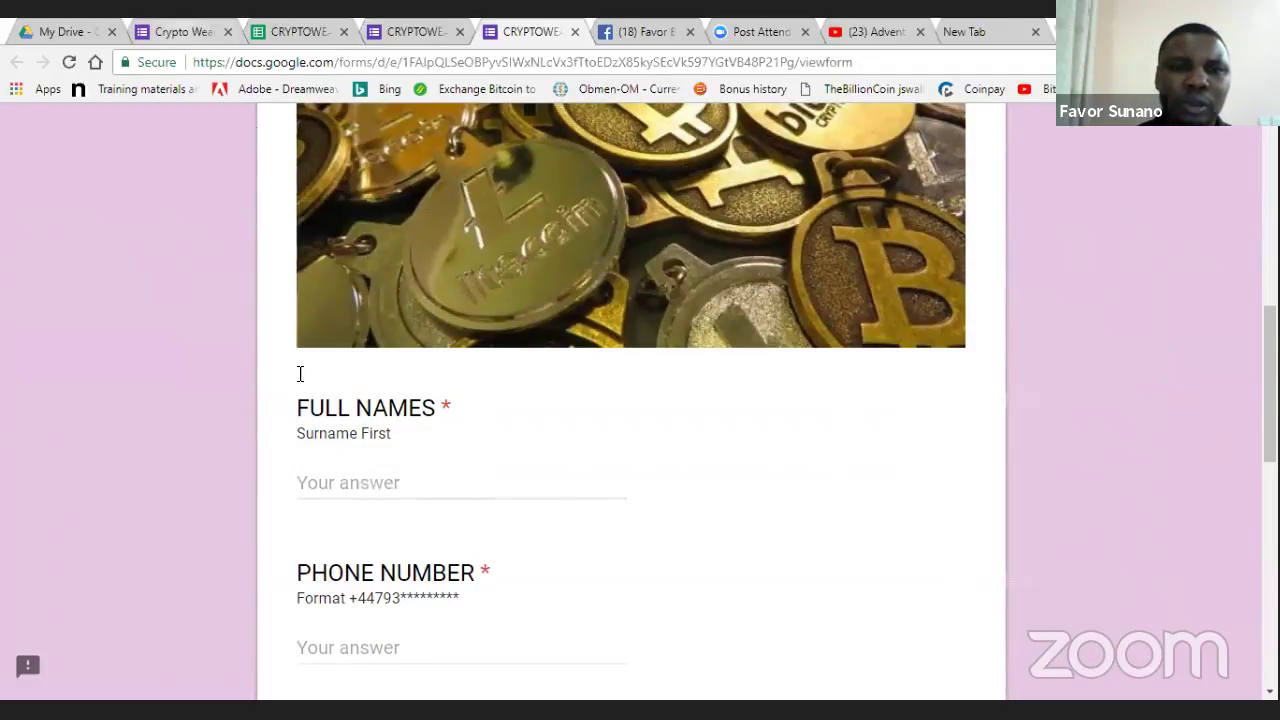
left_click(186, 646)
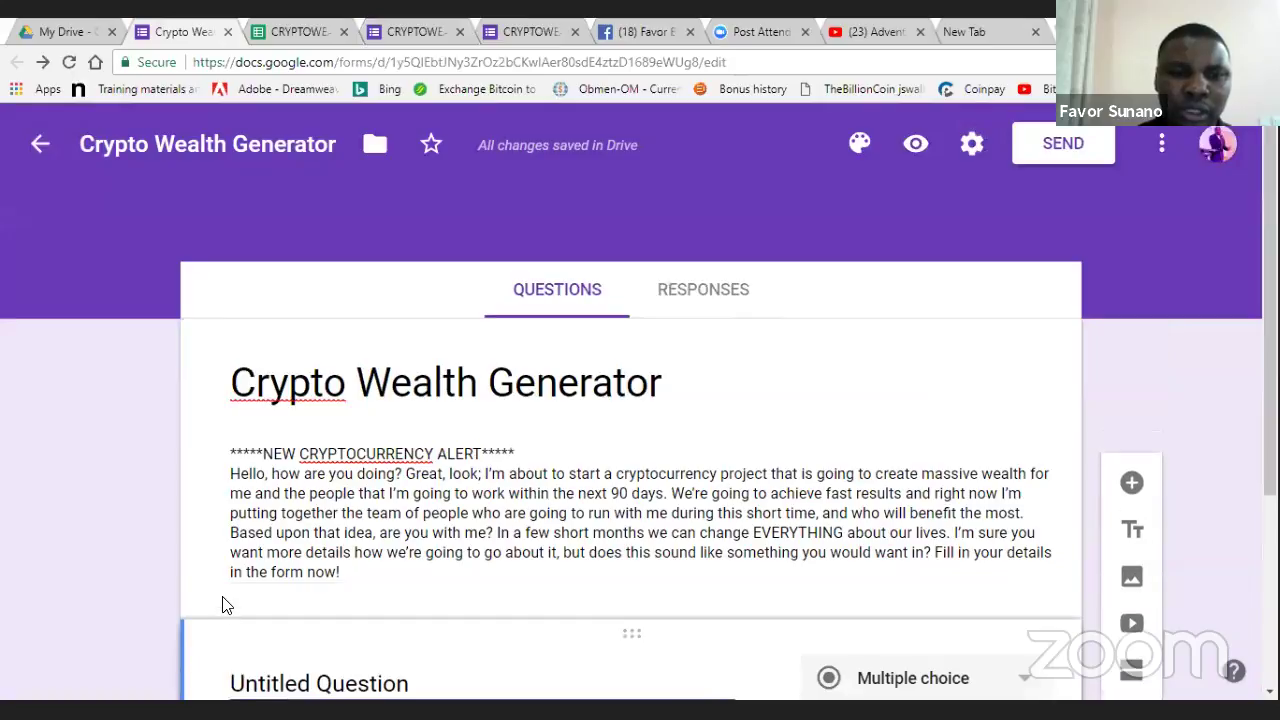
- Title the first question 'Full Names' as a required short-answer question
left_click(224, 605)
scroll(224, 605, "down", 2)
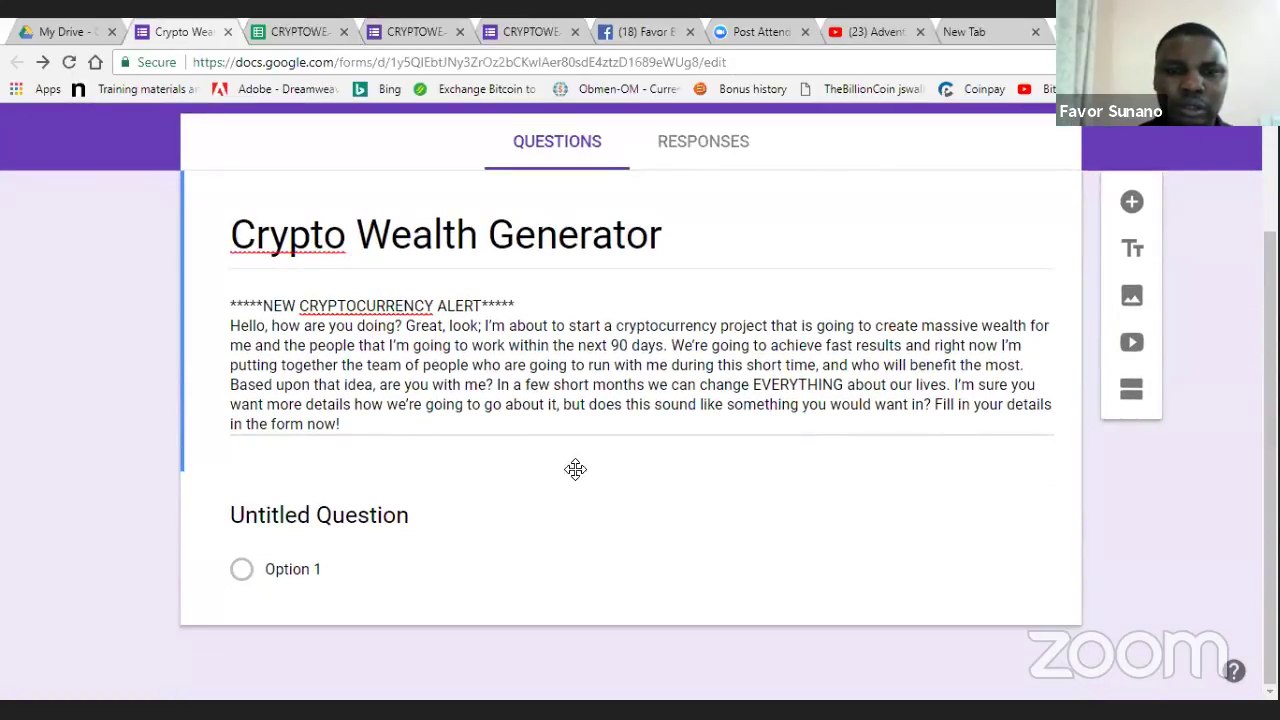
left_click(376, 511)
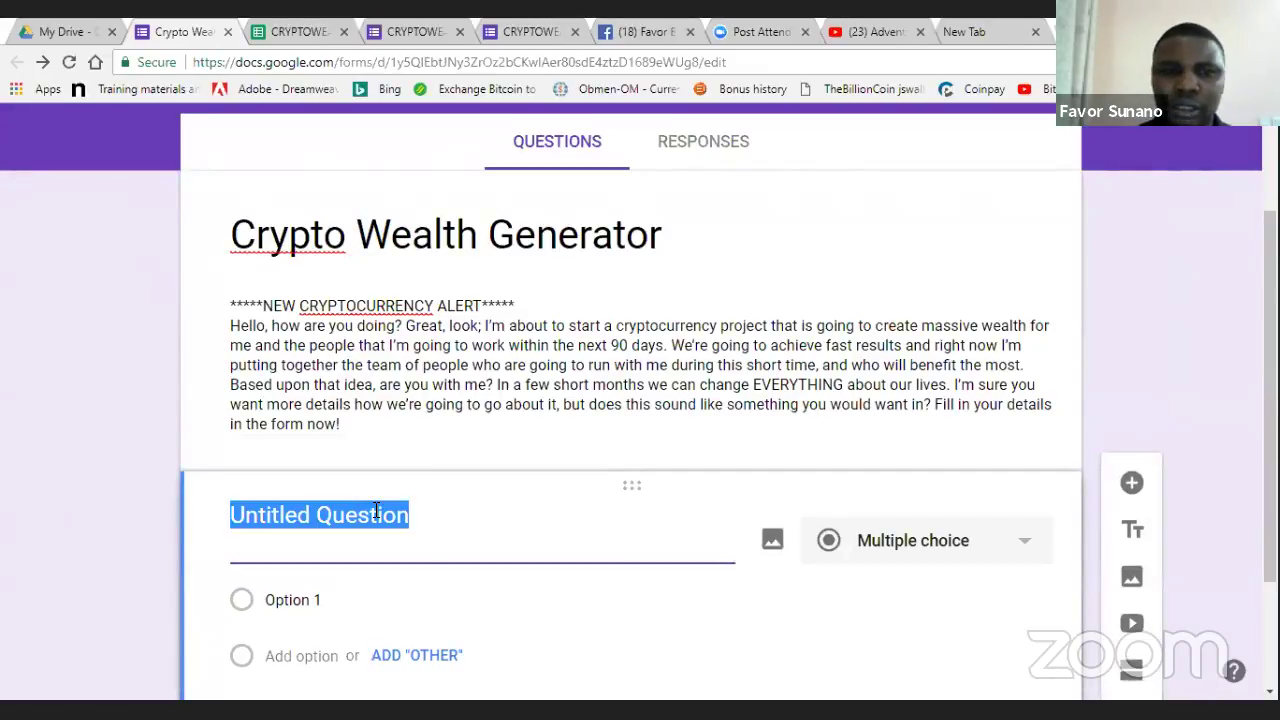
type("Full Names")
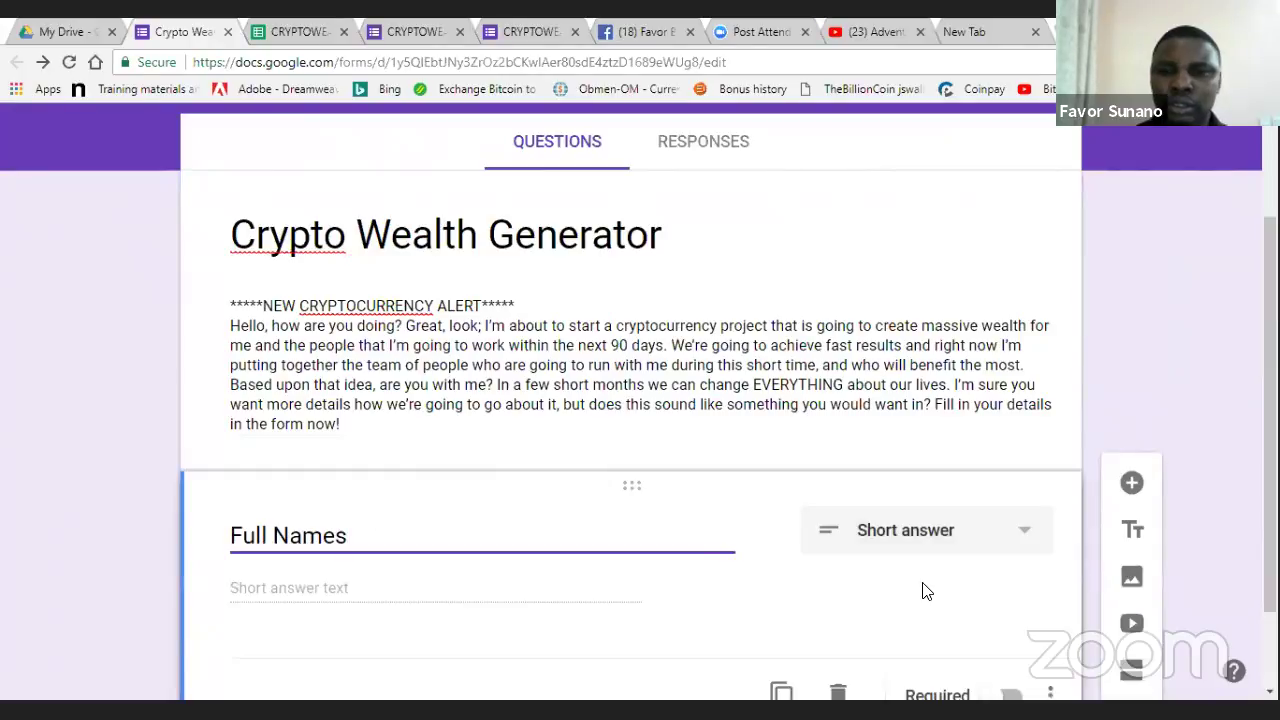
triple_click(975, 426)
left_click(434, 581)
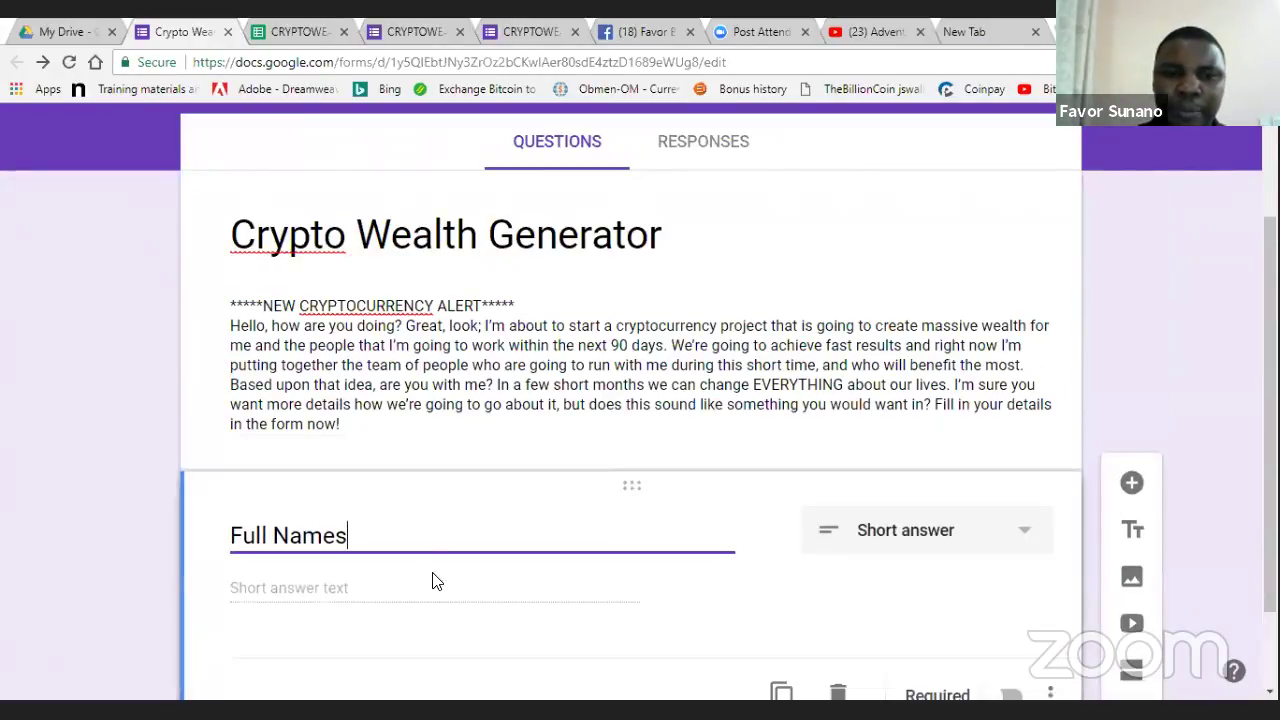
left_click(786, 597)
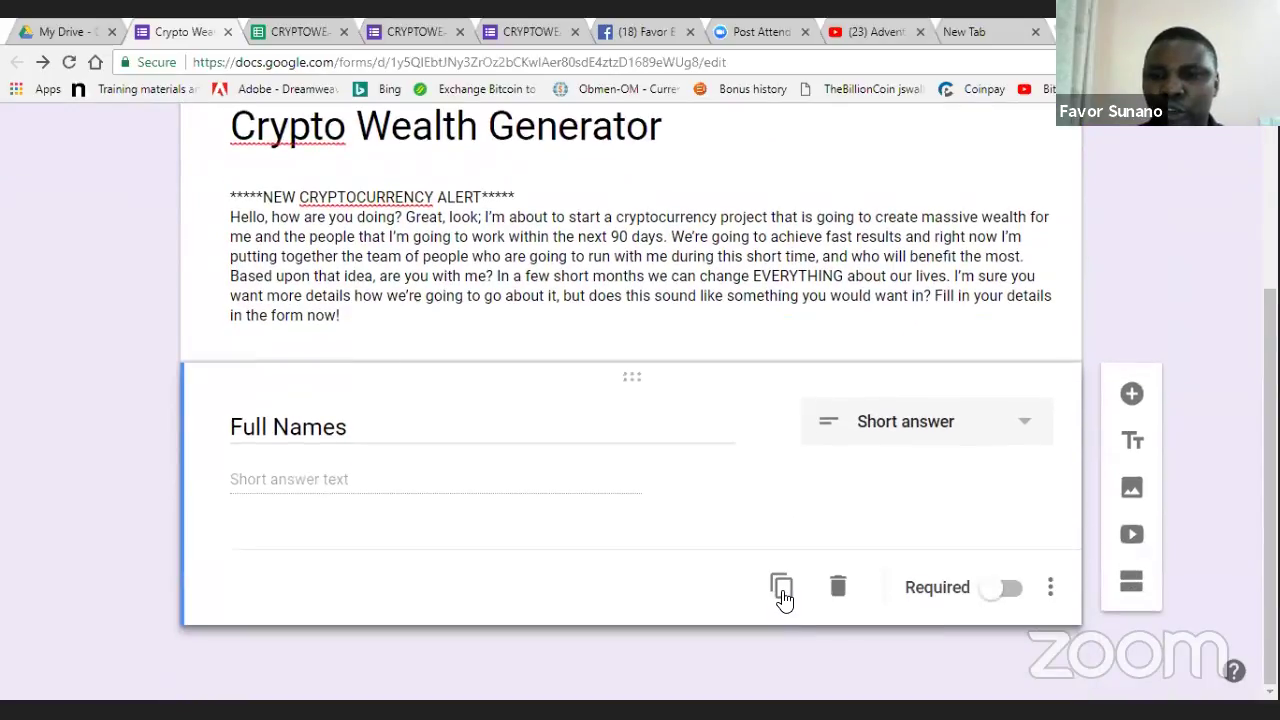
left_click(996, 592)
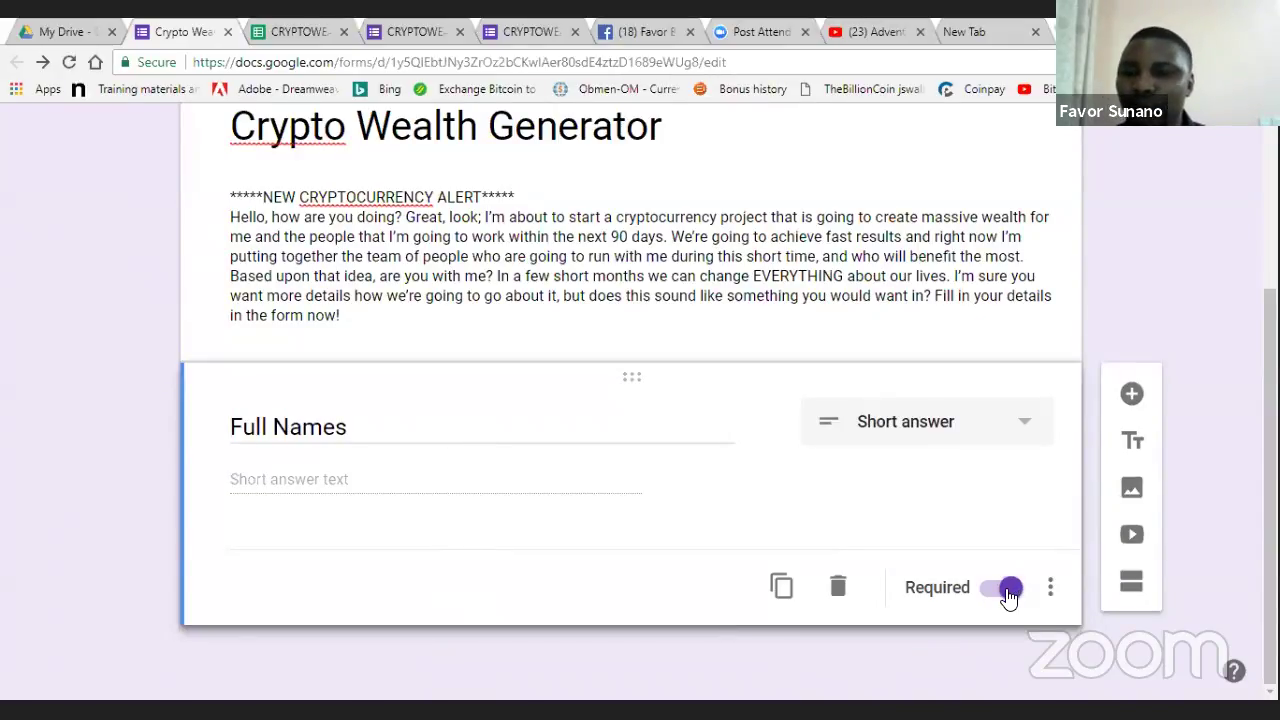
- Show a description on Full Names and enter 'Surname First'
left_click(1051, 600)
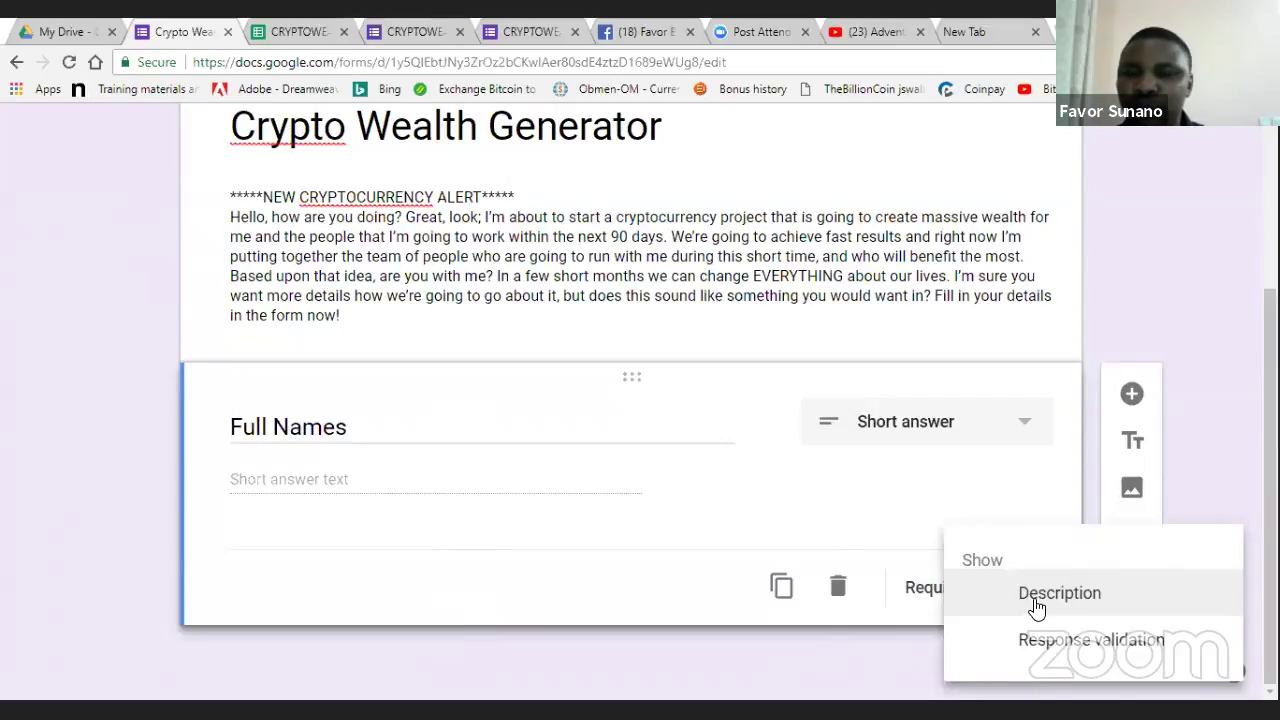
left_click(1037, 605)
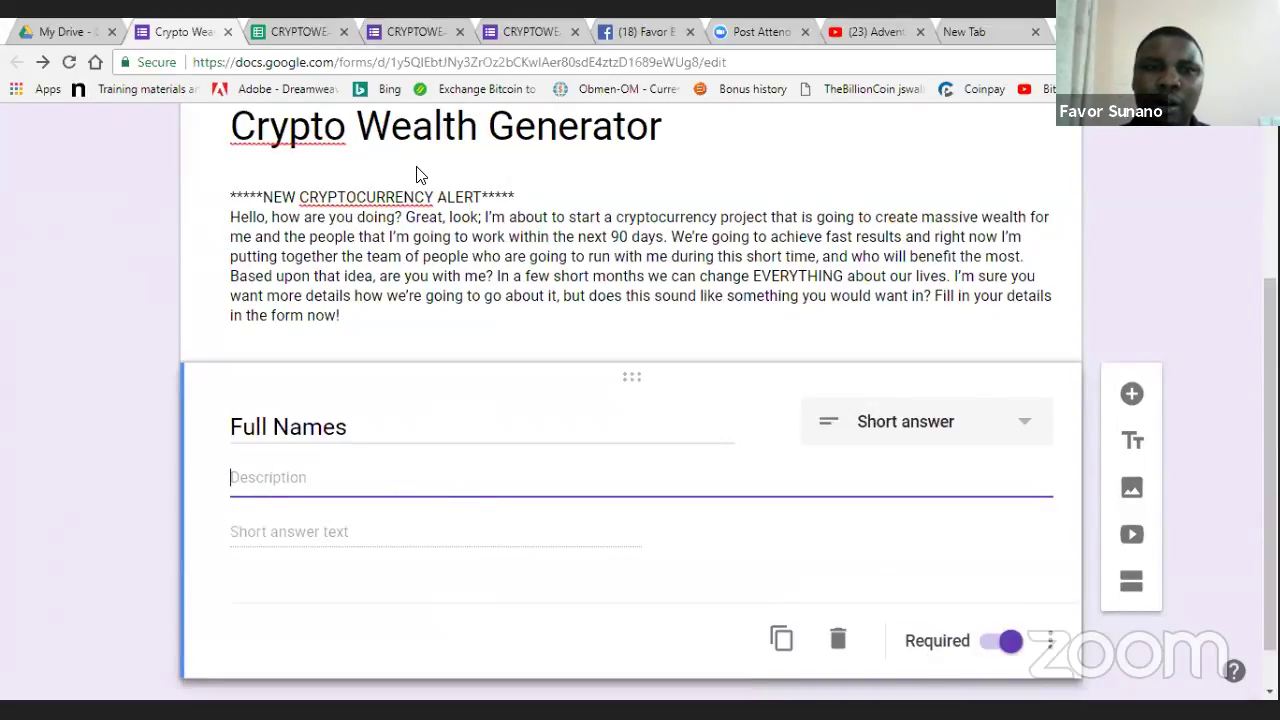
left_click(526, 30)
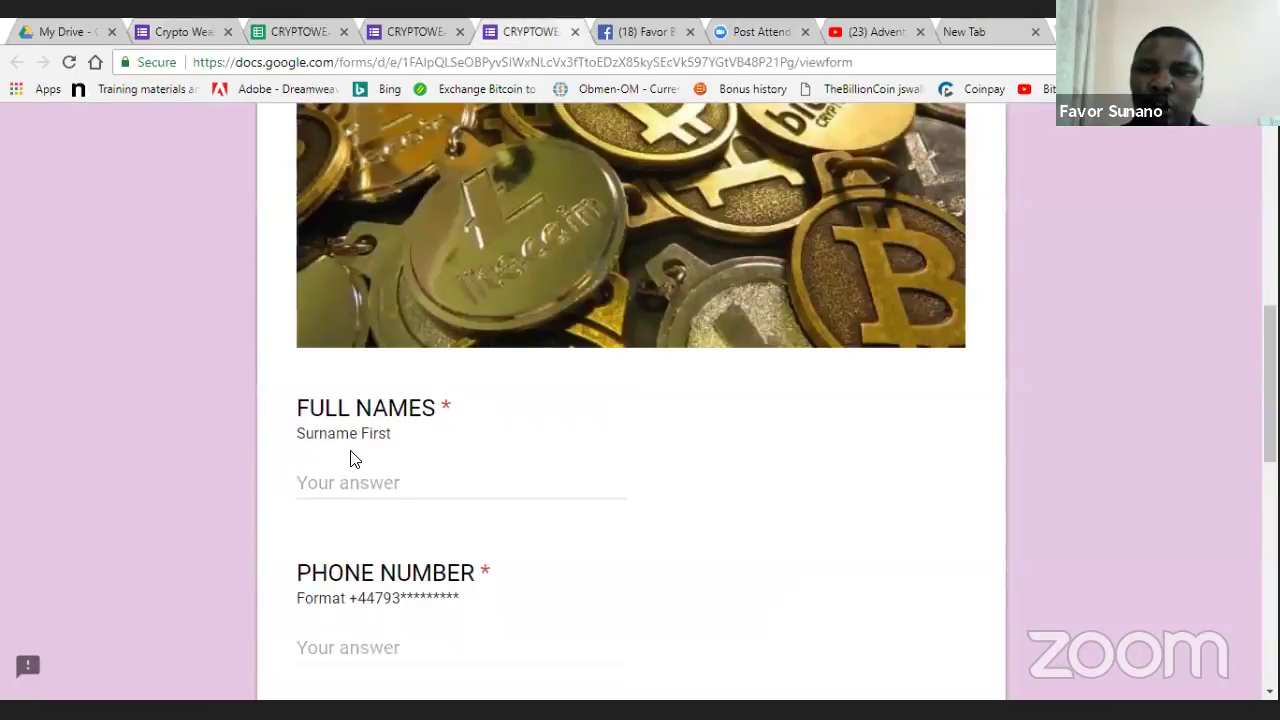
left_click_drag(394, 448, 283, 434)
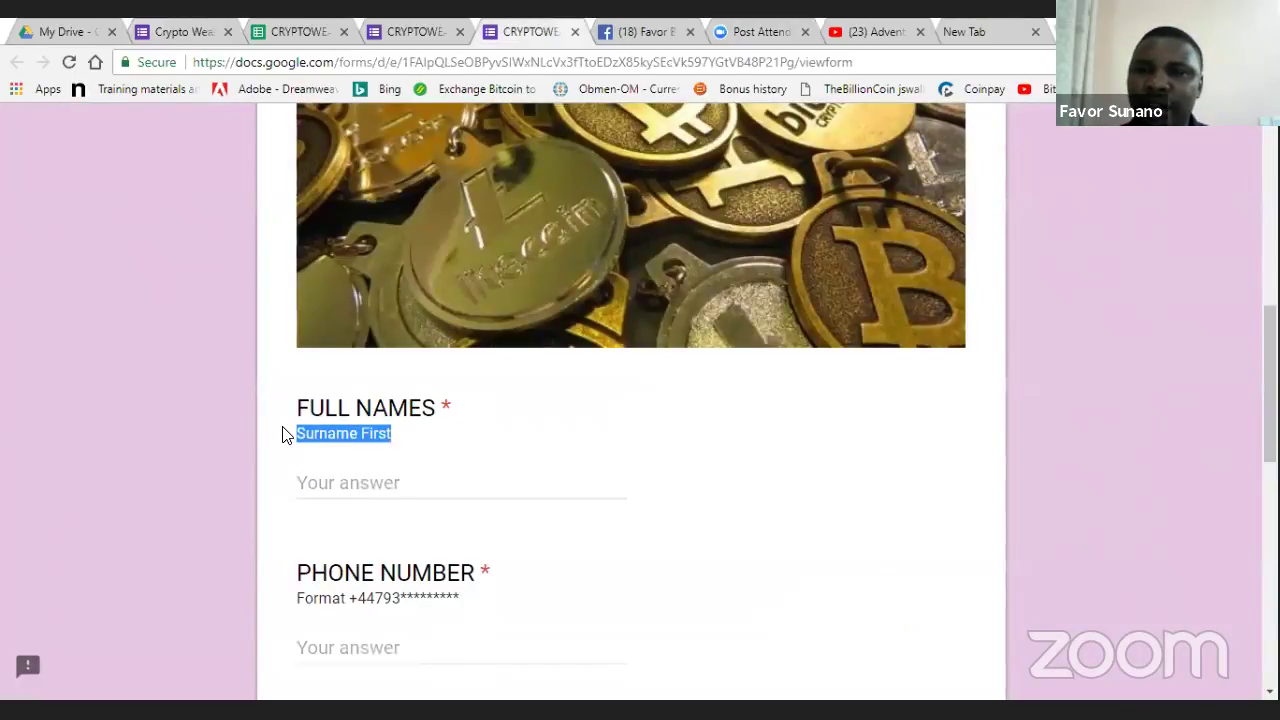
left_click(183, 33)
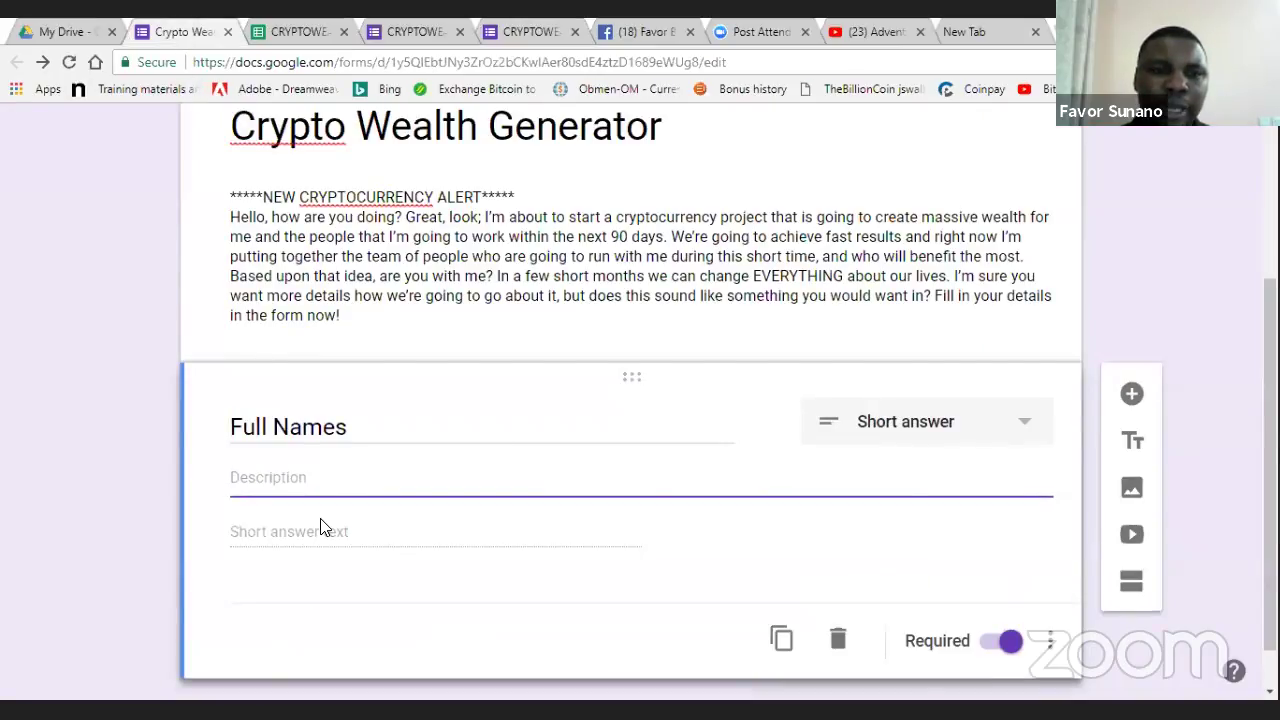
type("Surname")
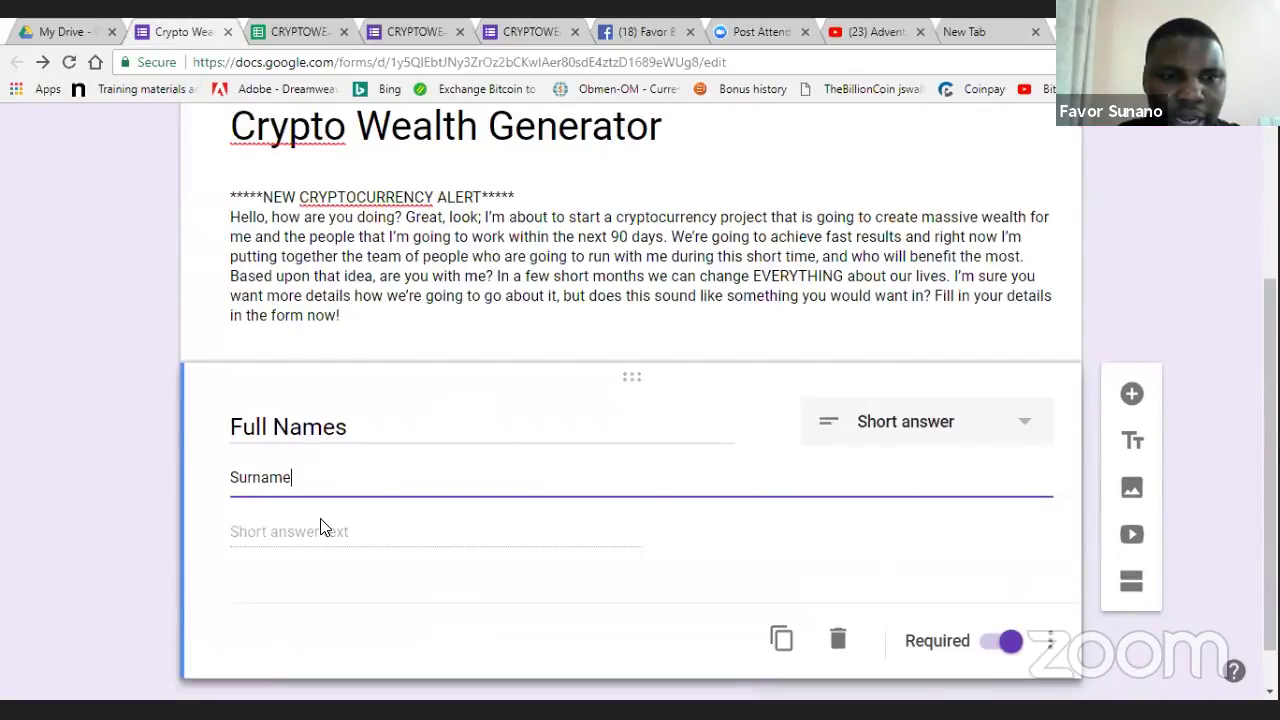
type(" First")
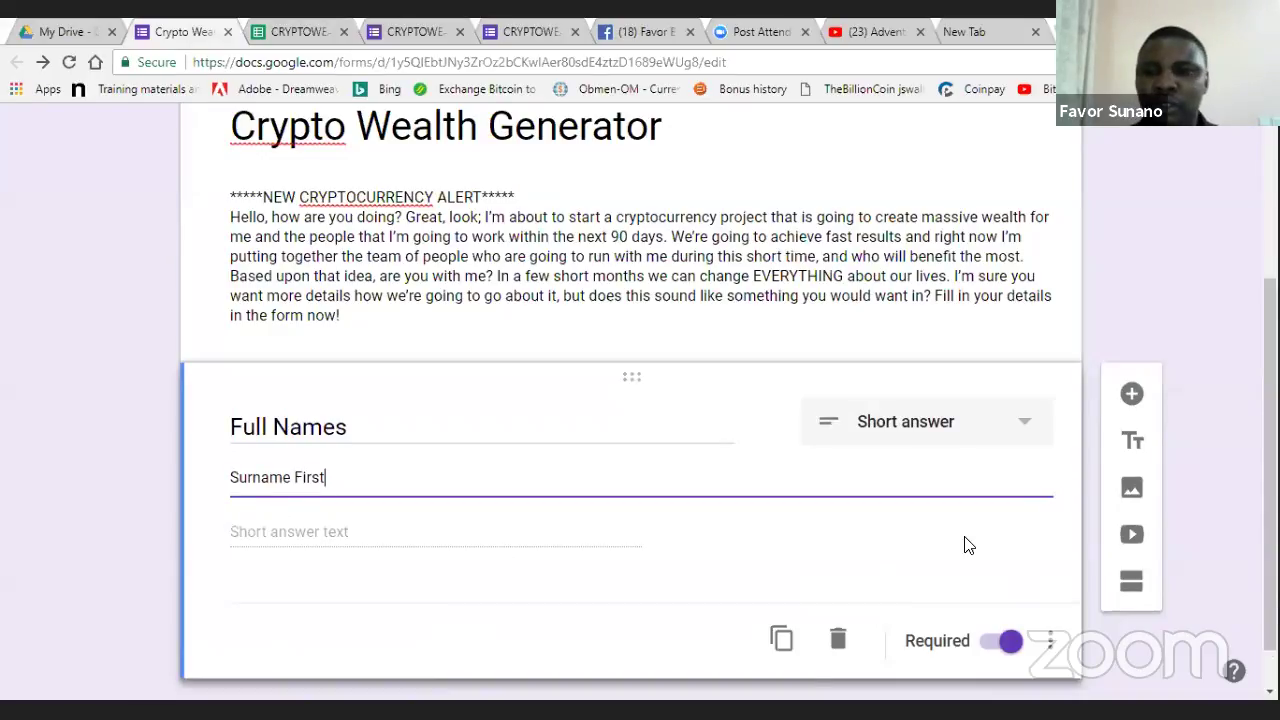
left_click(519, 635)
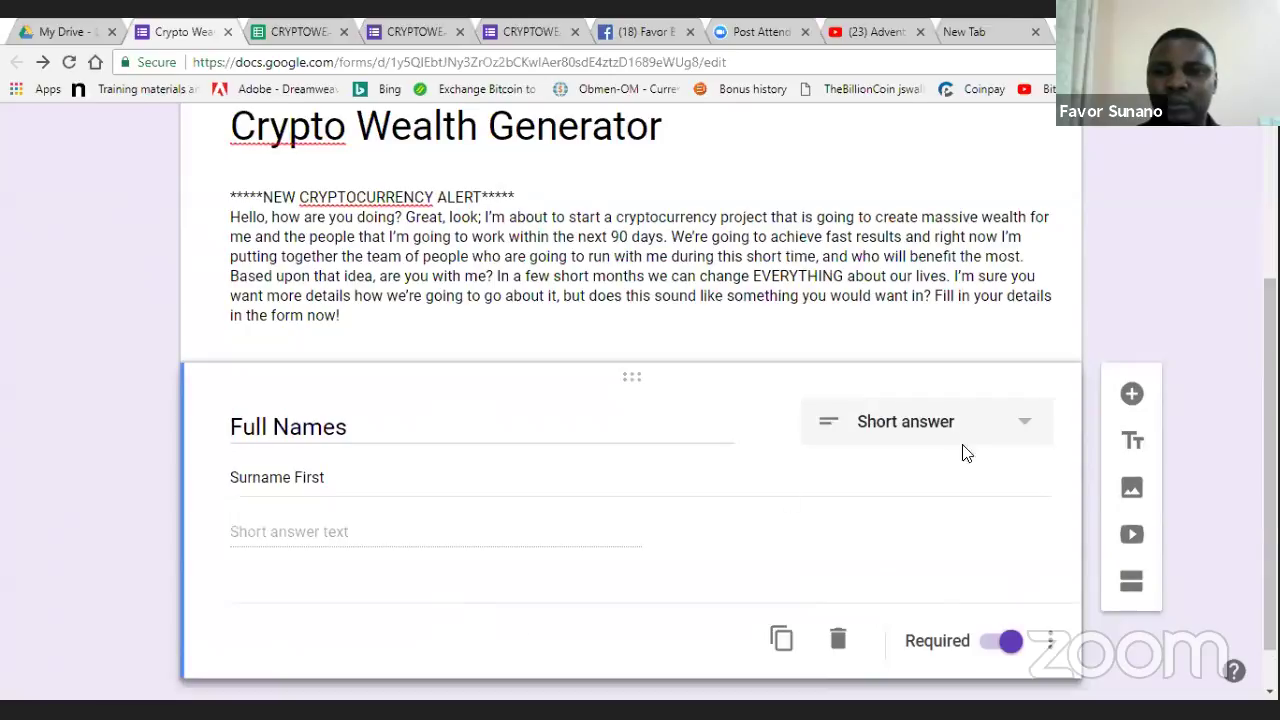
left_click(1022, 425)
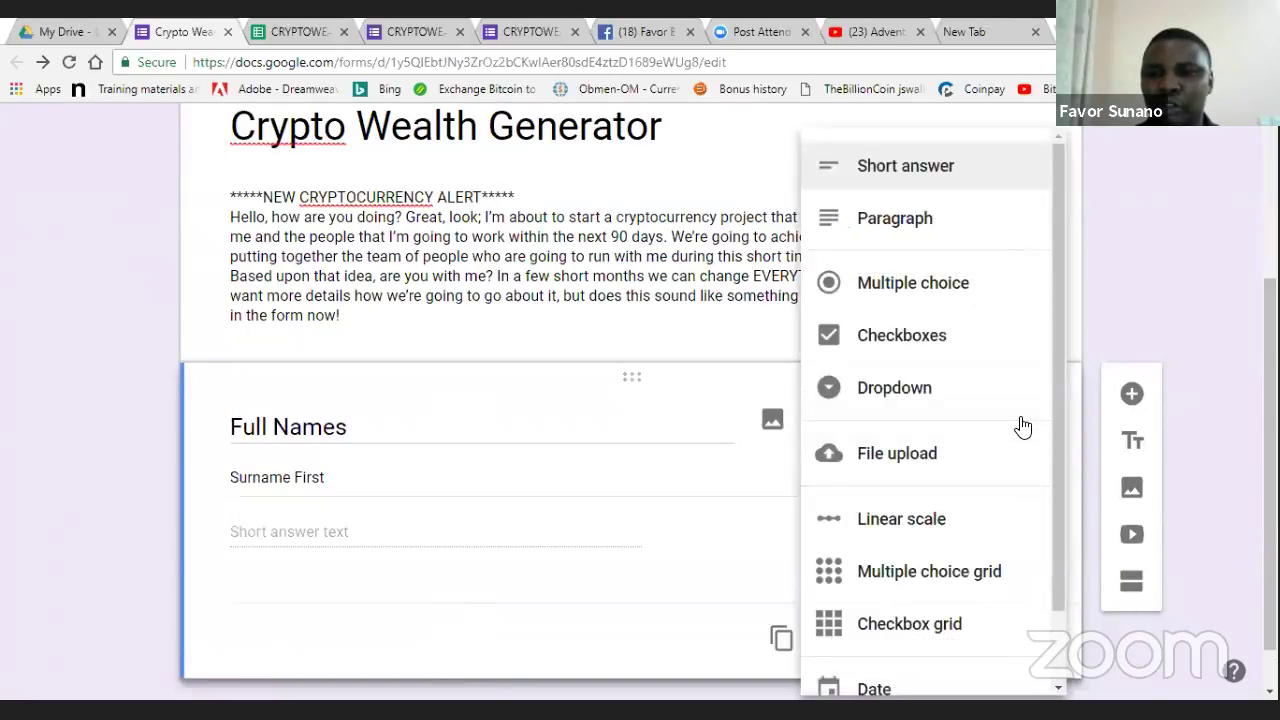
left_click(924, 170)
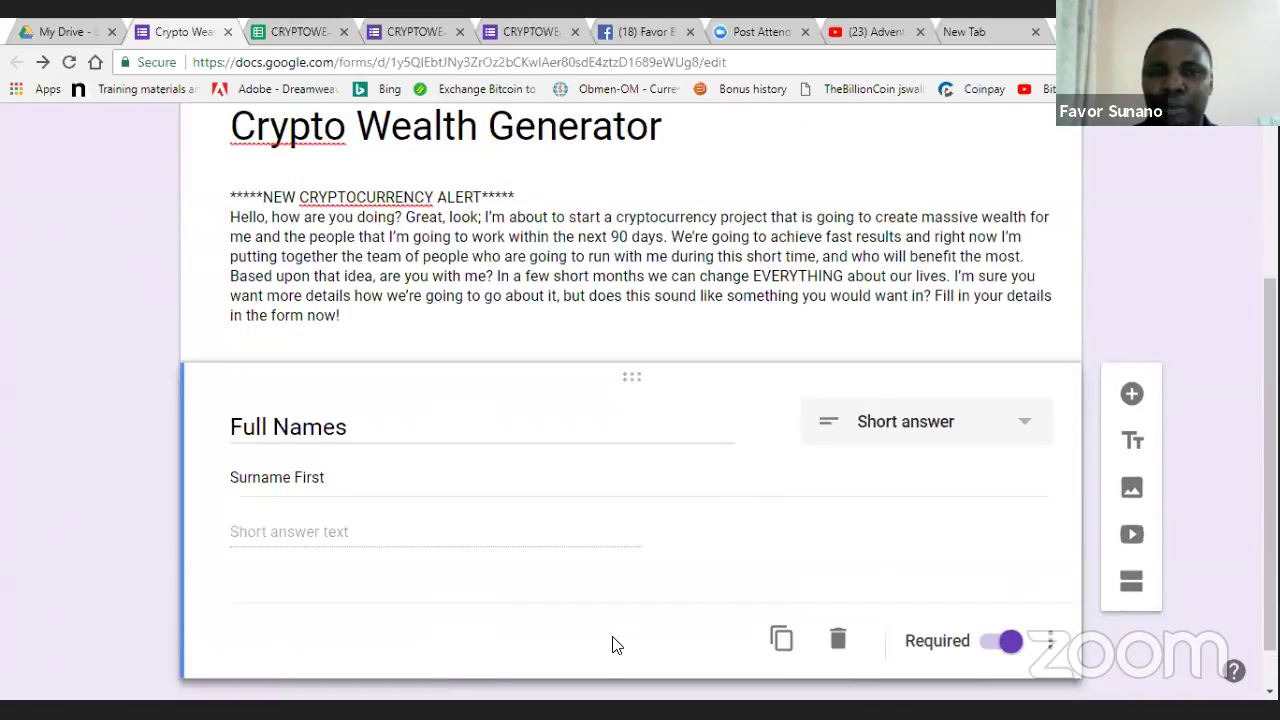
left_click(1021, 433)
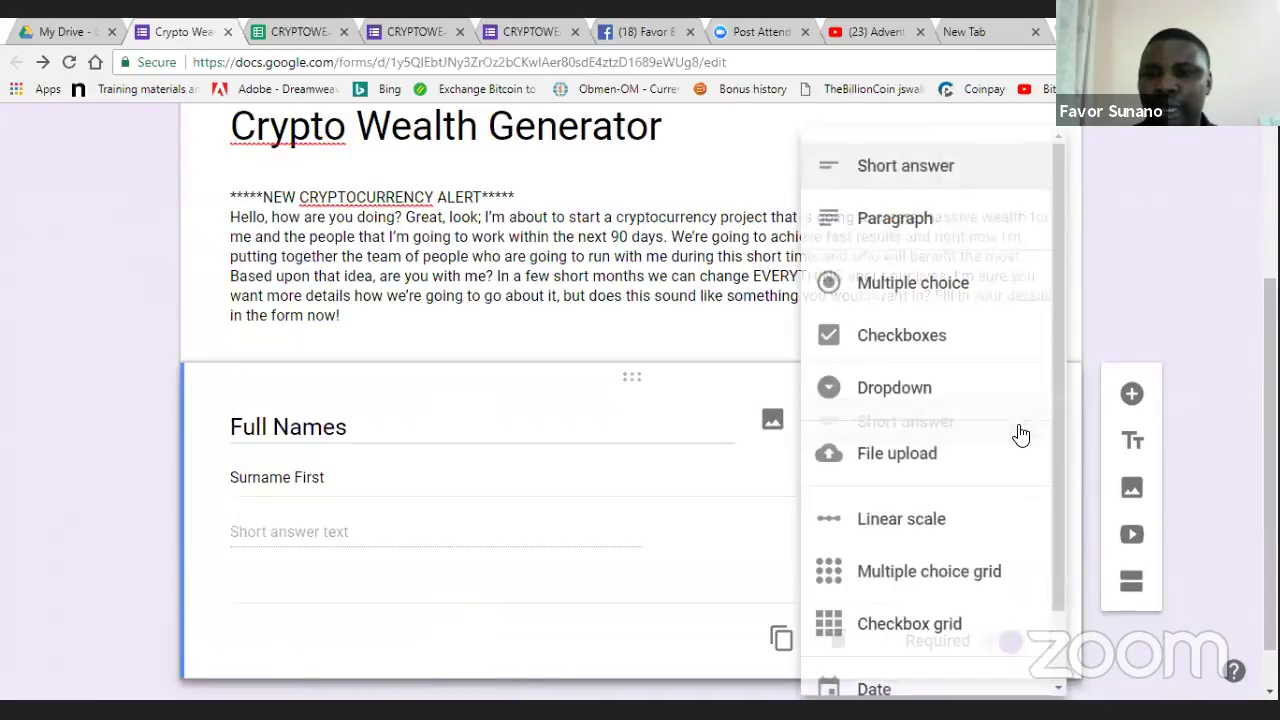
left_click(908, 163)
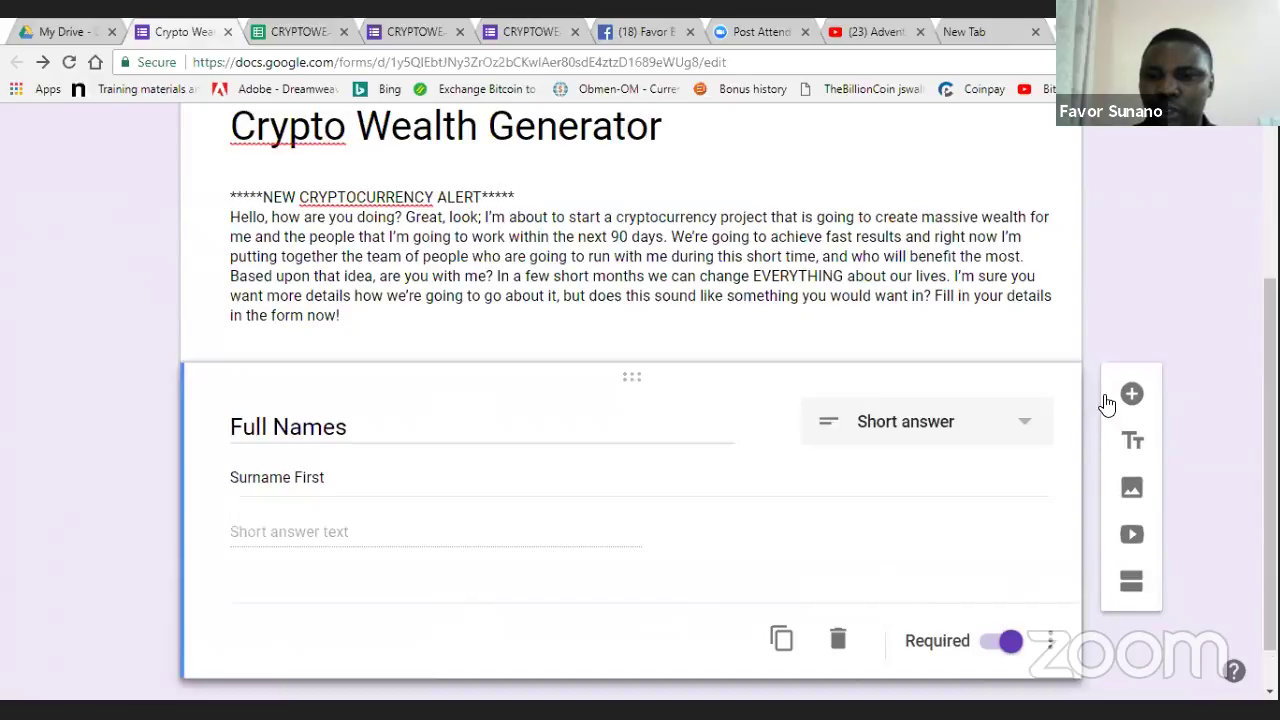
left_click(548, 27)
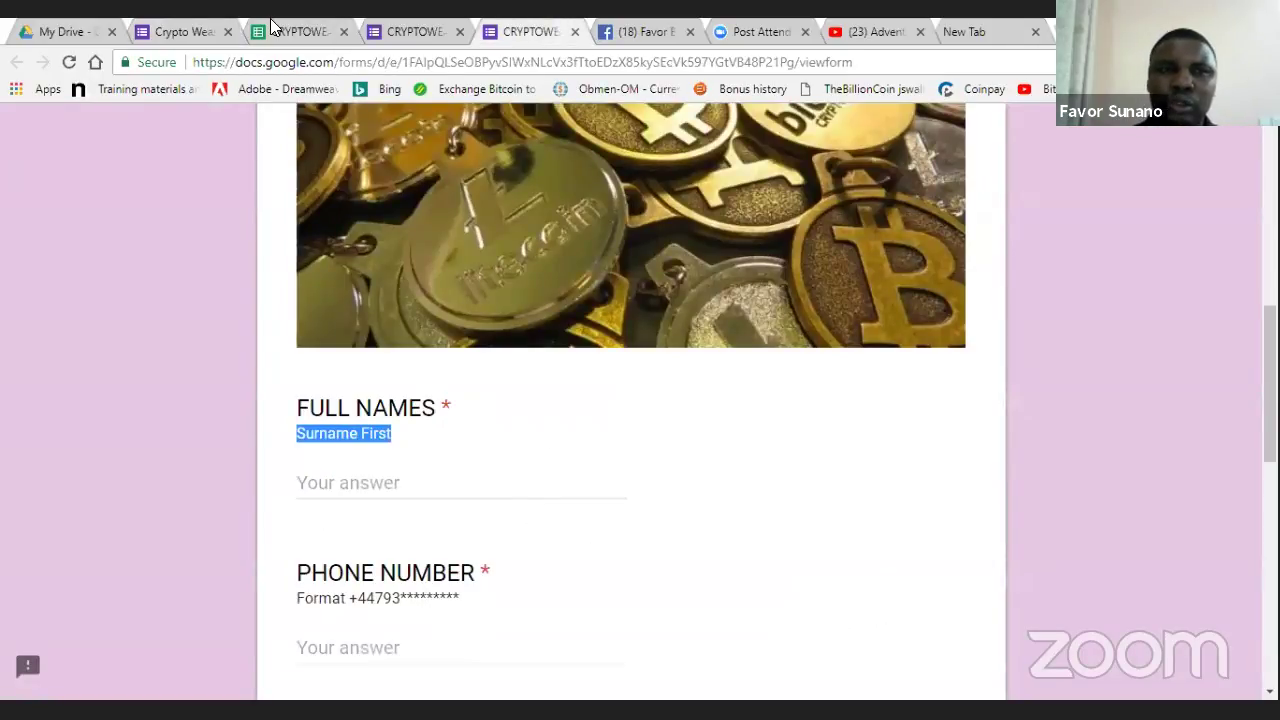
left_click(180, 31)
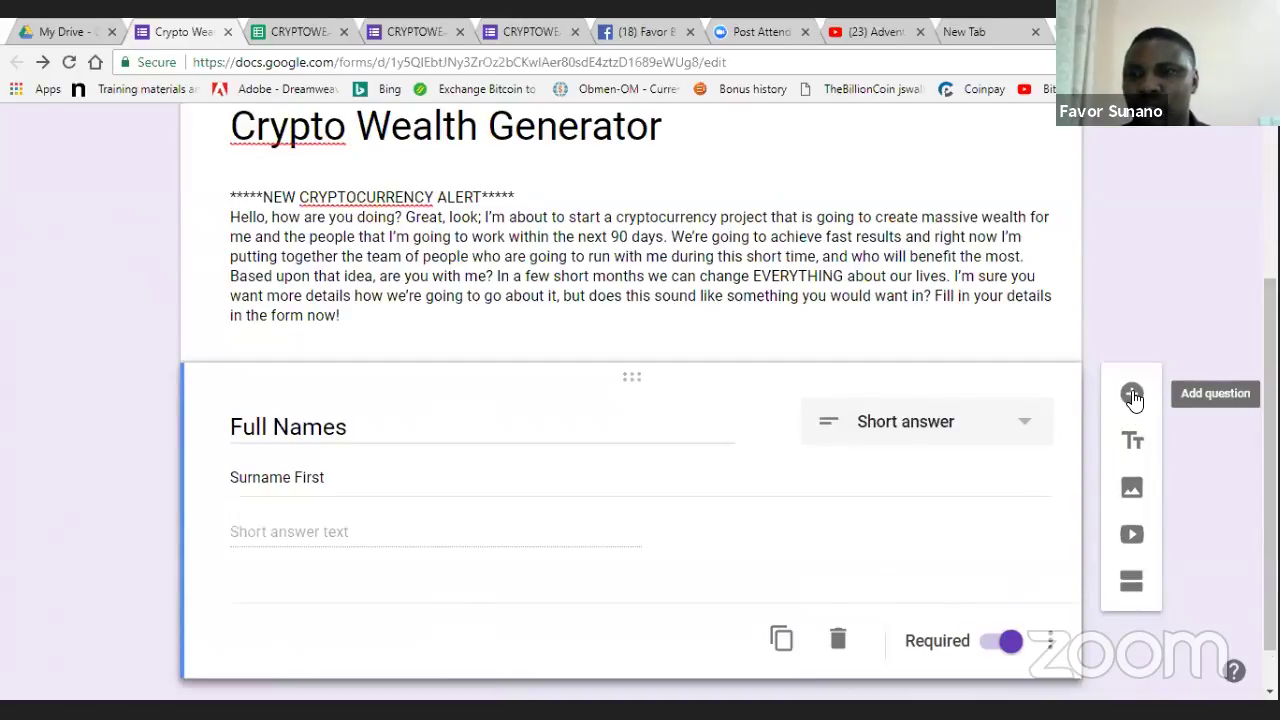
- Add a second required short-answer question titled 'Phone Number'
left_click(1133, 396)
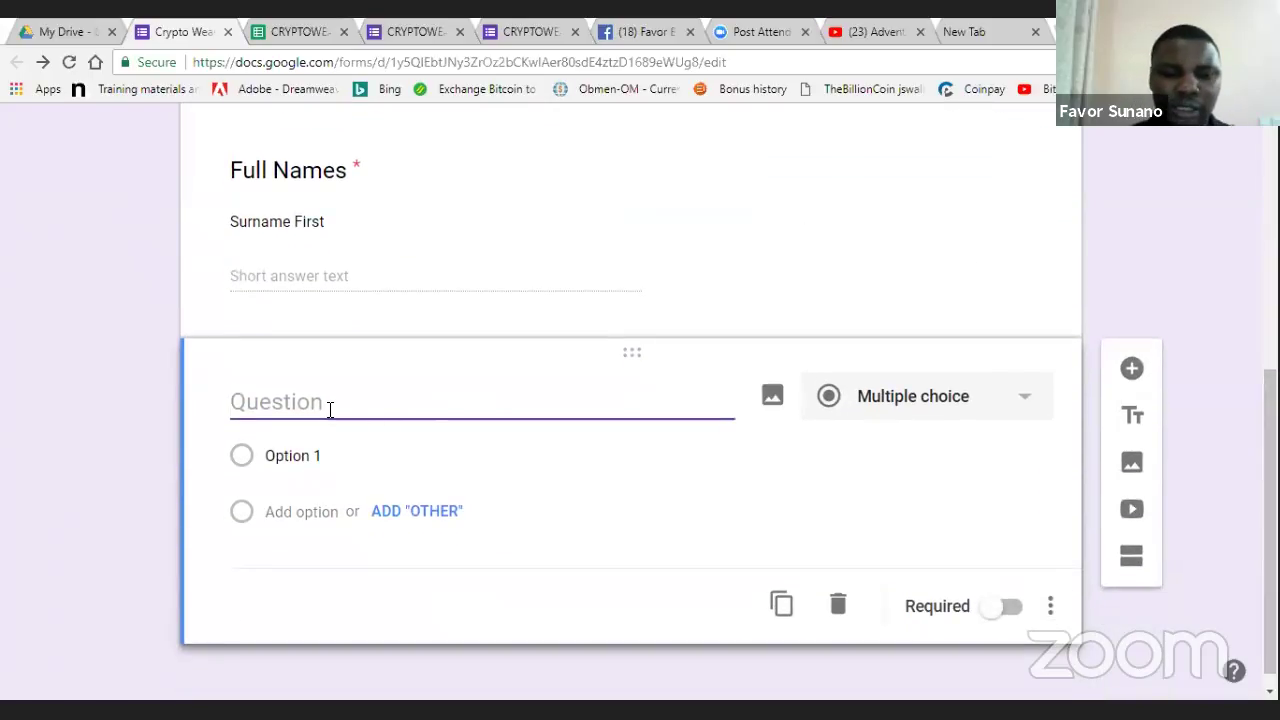
type("Phone N")
type("umde")
key("BackSpace")
key("BackSpace")
type("ber")
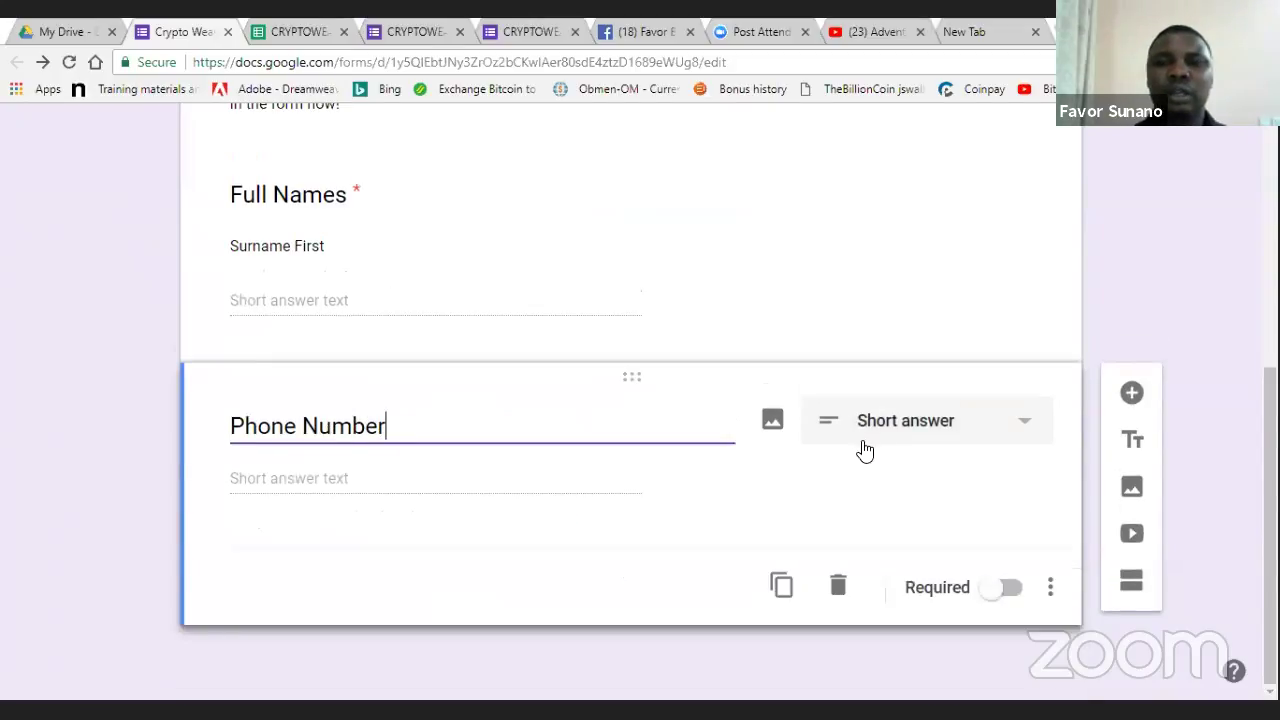
left_click(1031, 423)
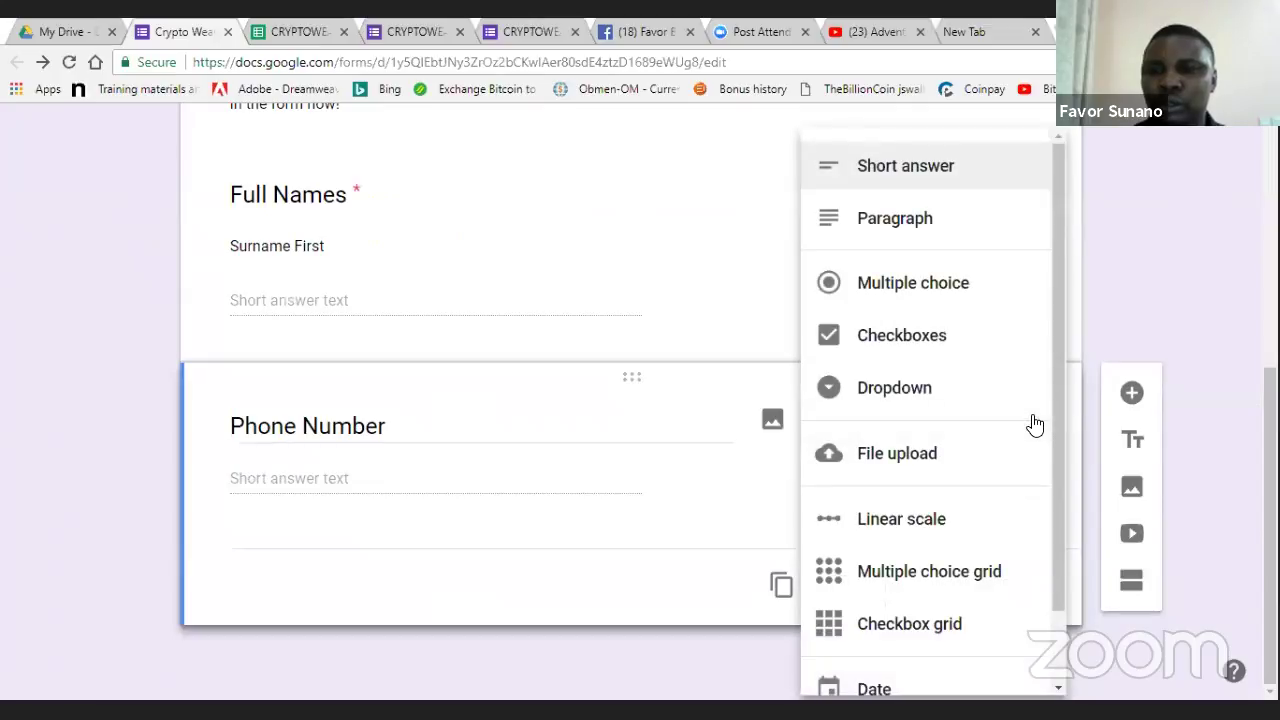
left_click(932, 172)
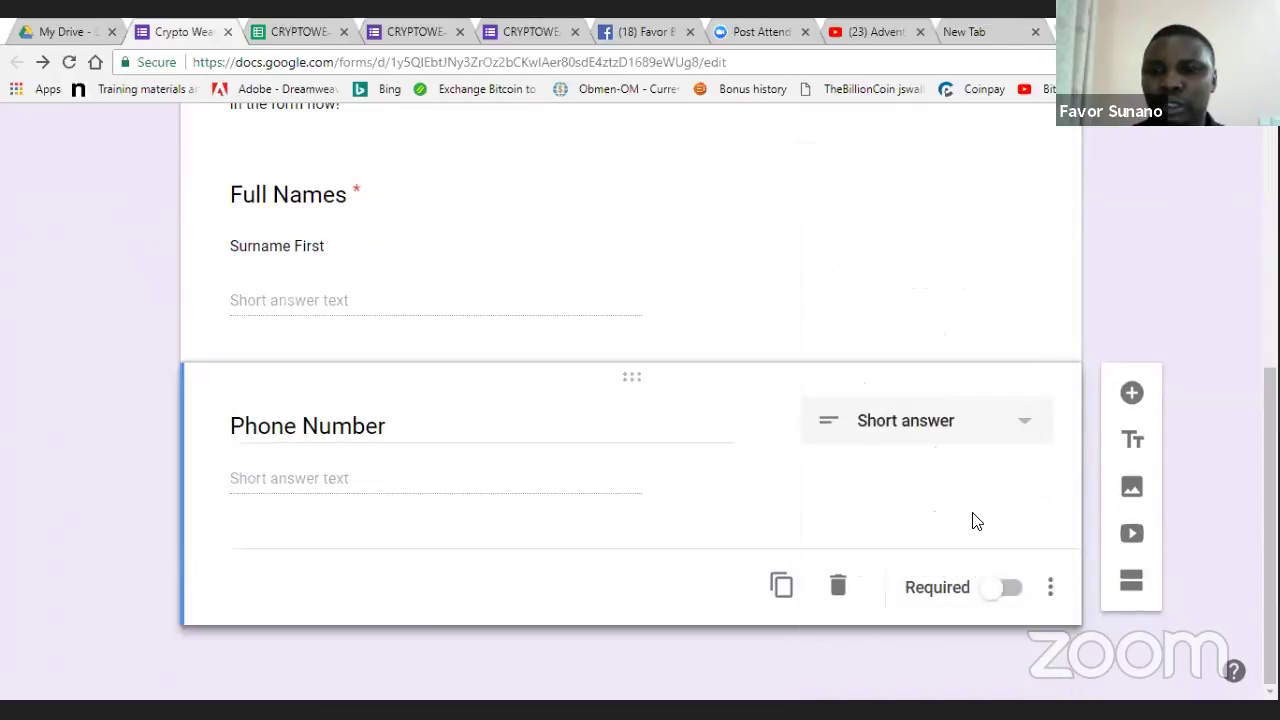
left_click(1009, 601)
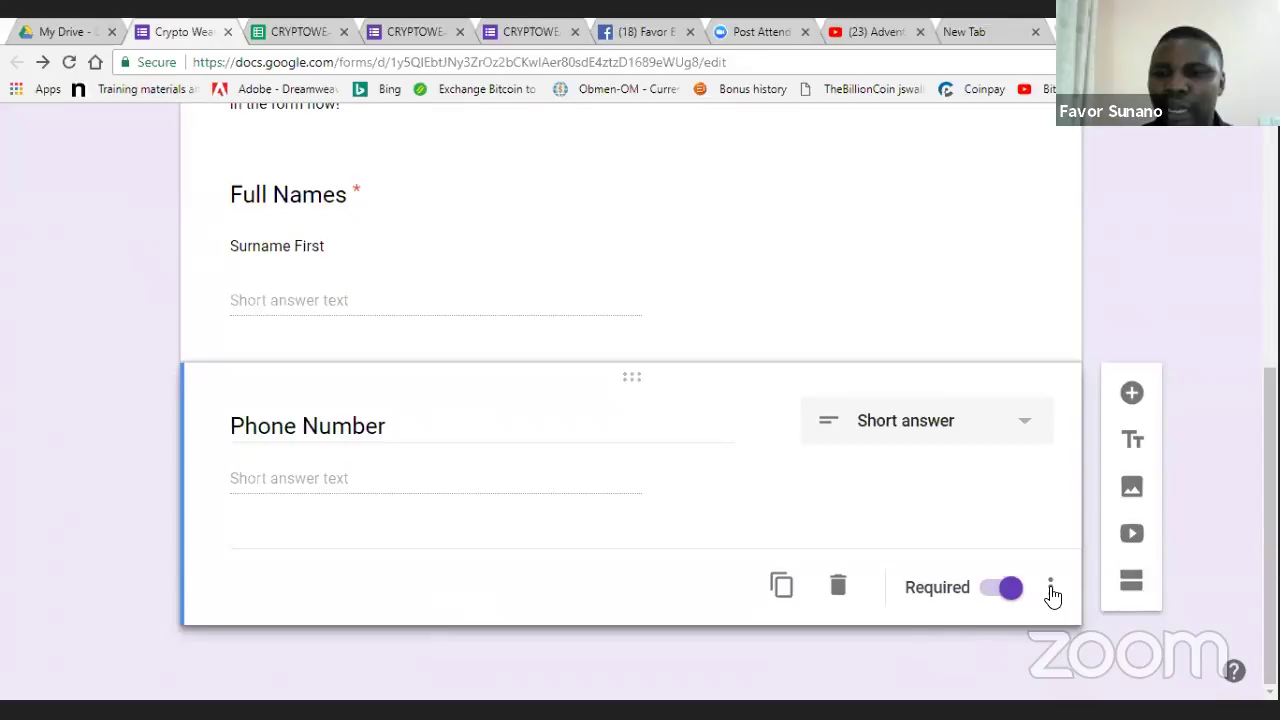
- Show a description line under Phone Number, then glance at the other form tabs
left_click(1050, 588)
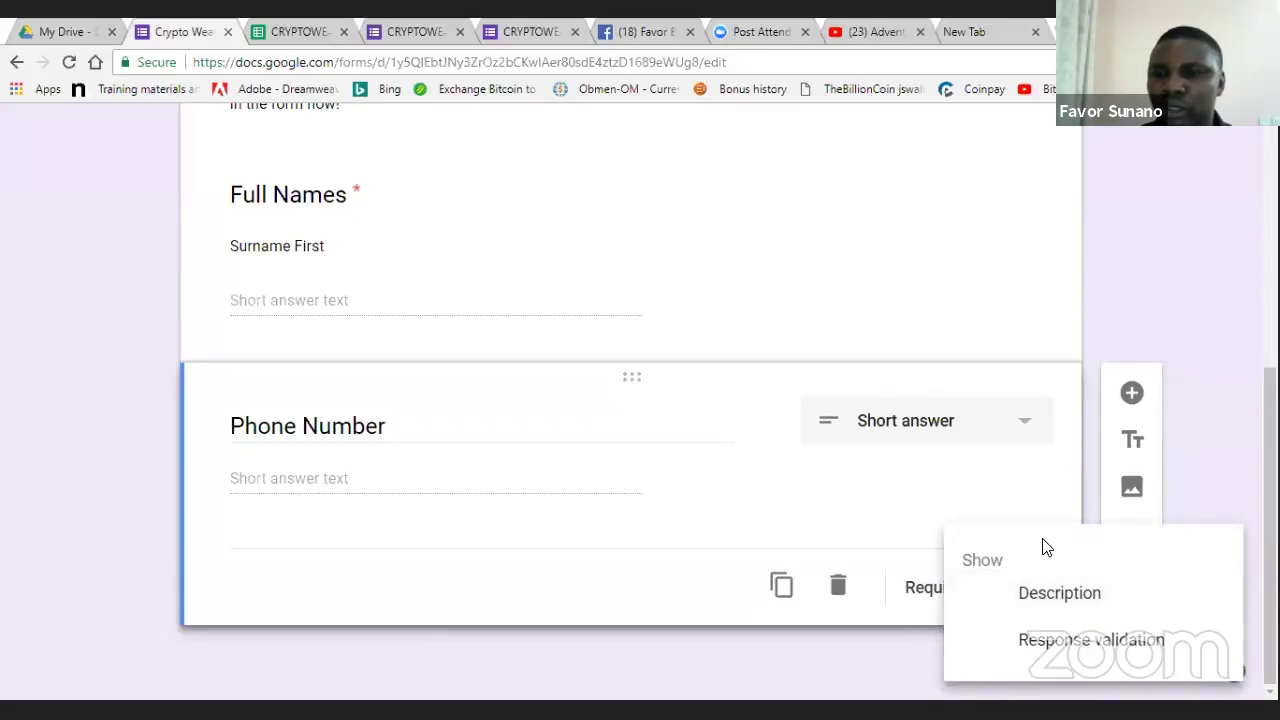
left_click(1068, 452)
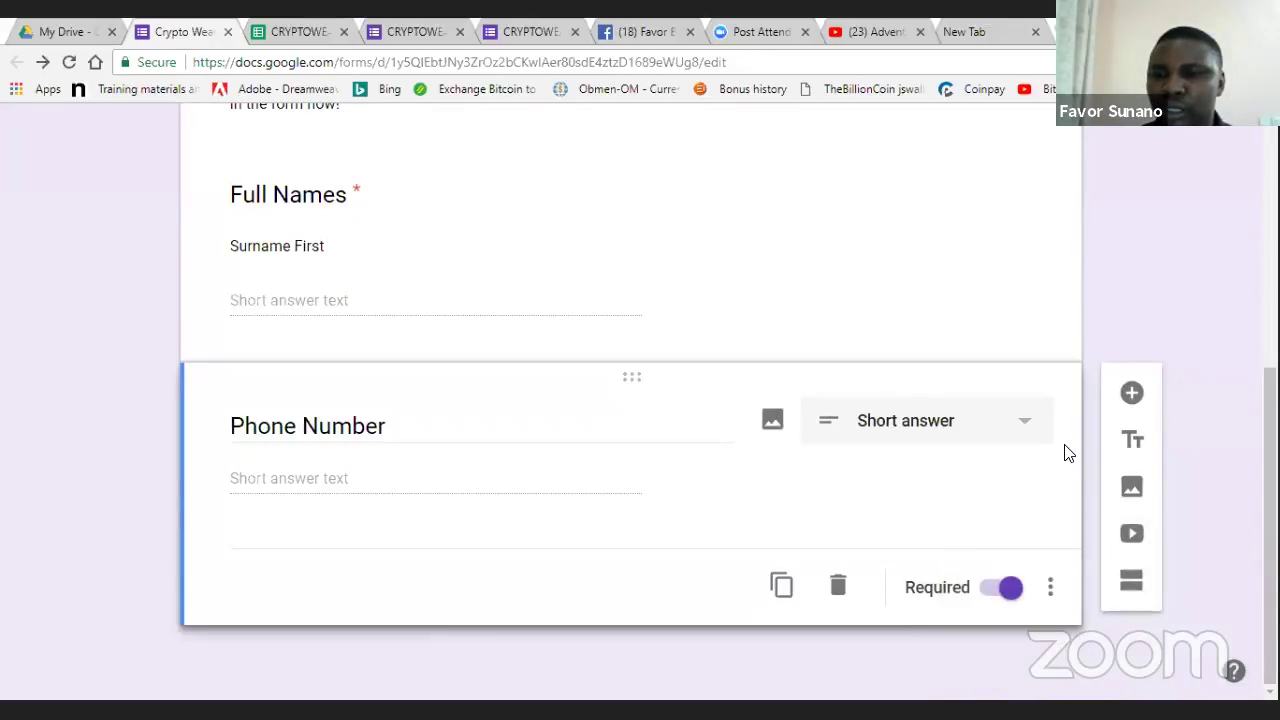
left_click(1050, 588)
left_click(1054, 597)
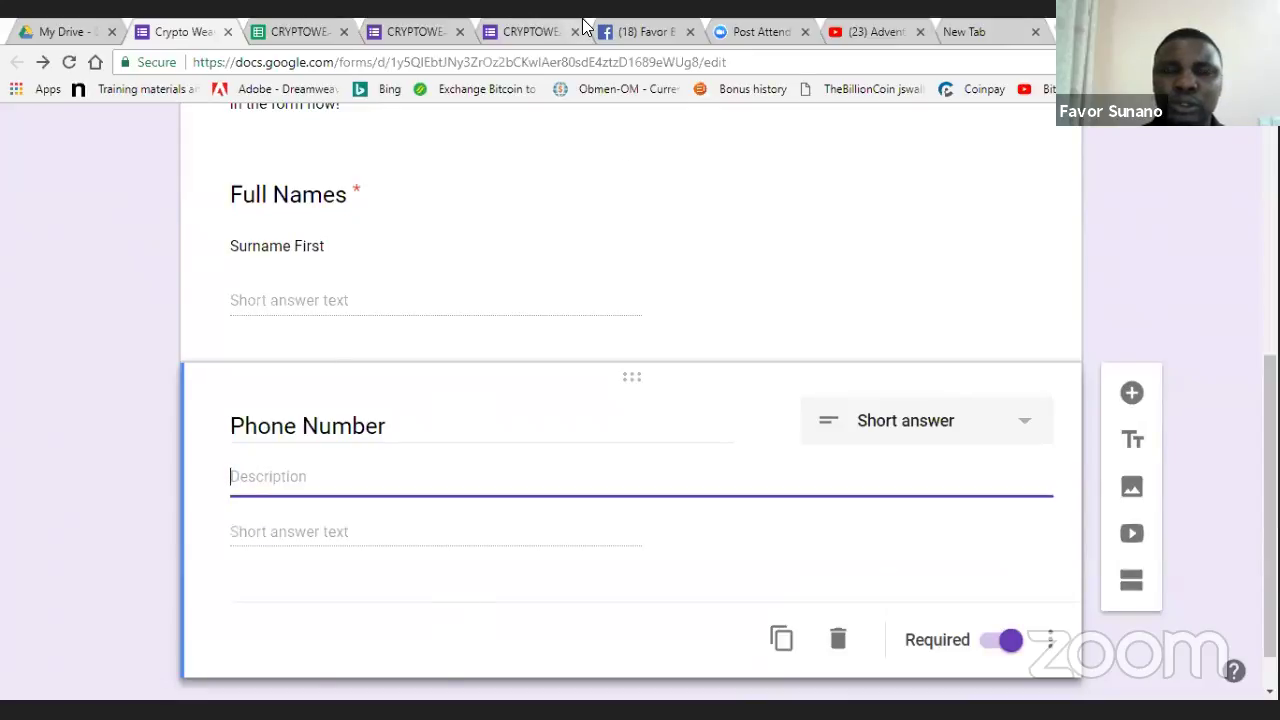
left_click(519, 22)
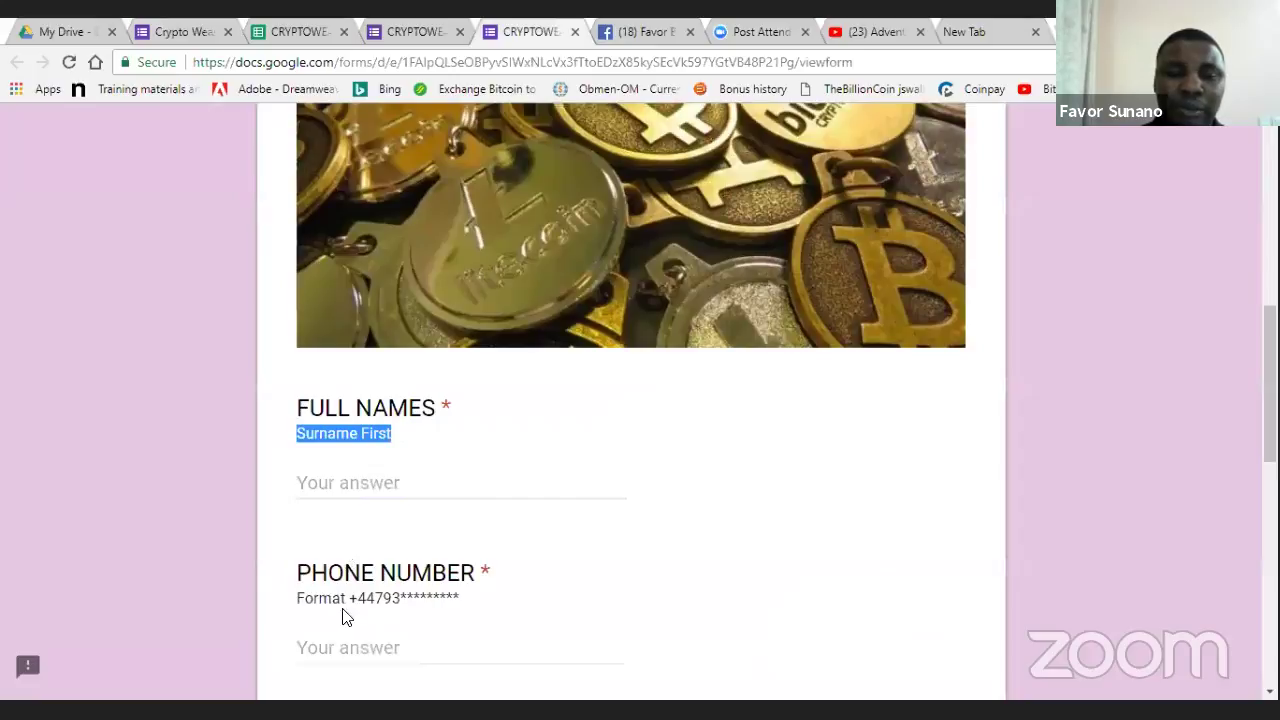
left_click(406, 36)
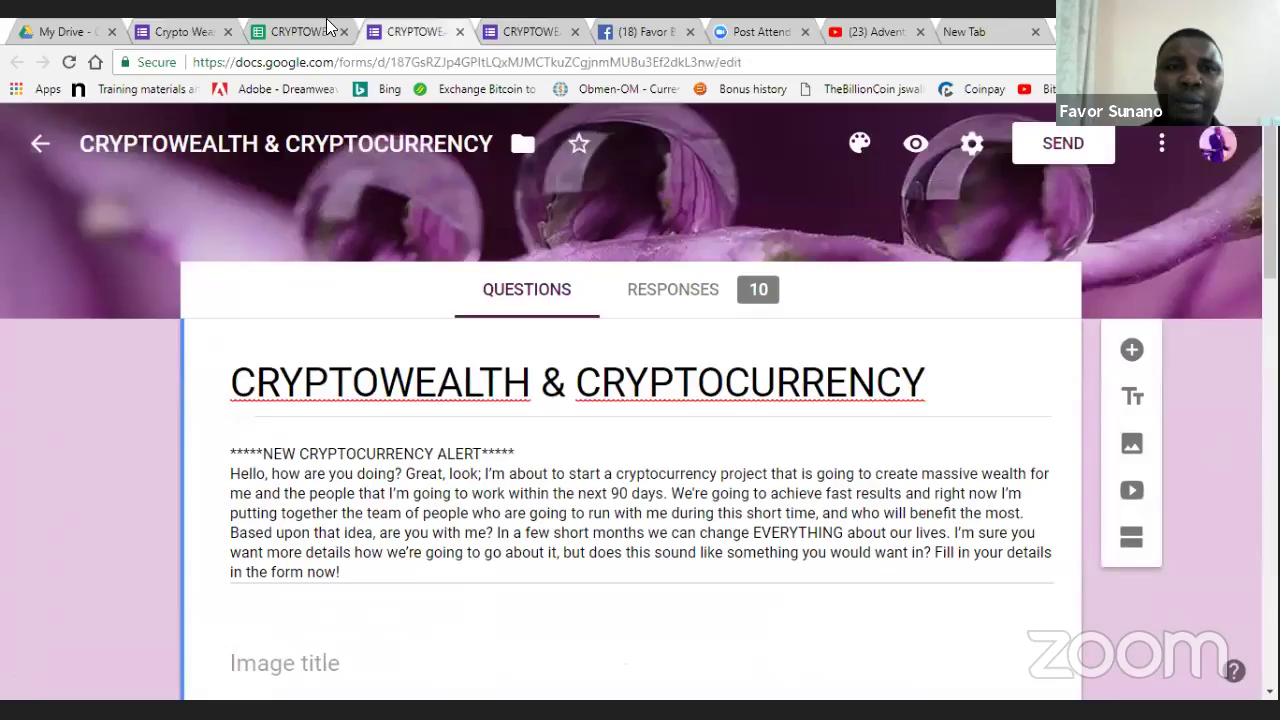
left_click(180, 24)
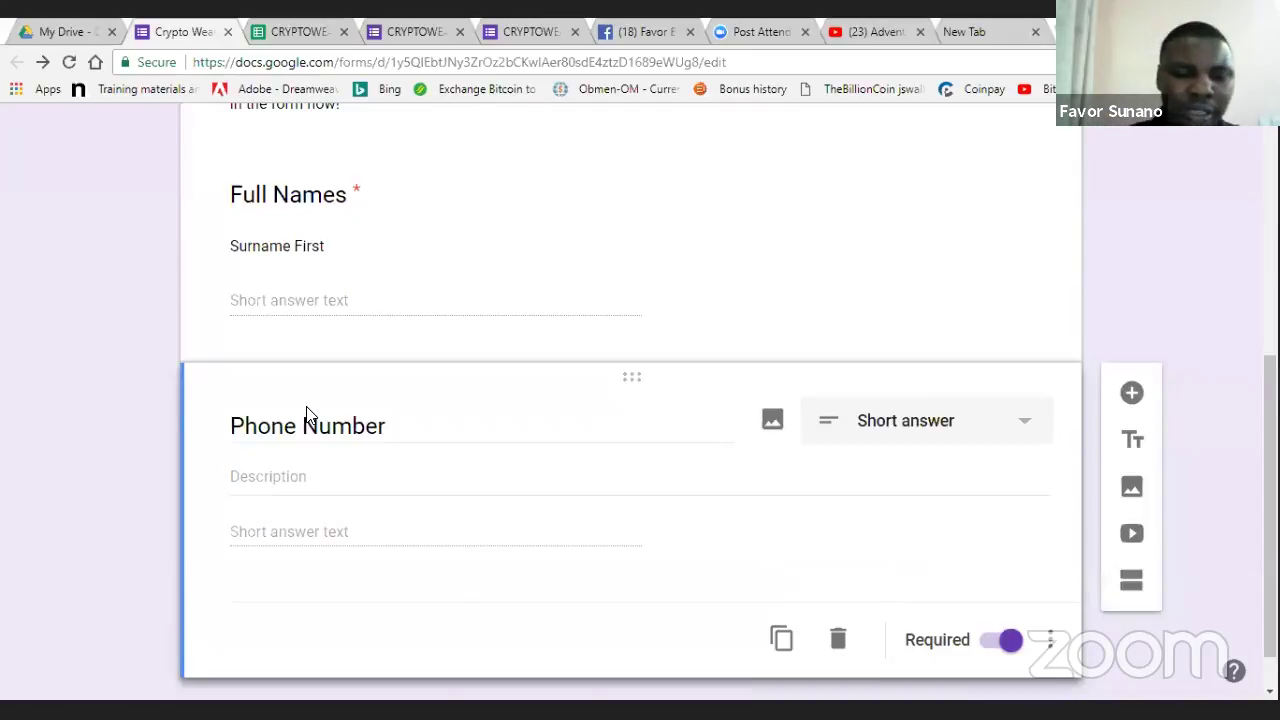
- Give Phone Number a description showing the expected +44 number format
left_click(318, 466)
type("Format")
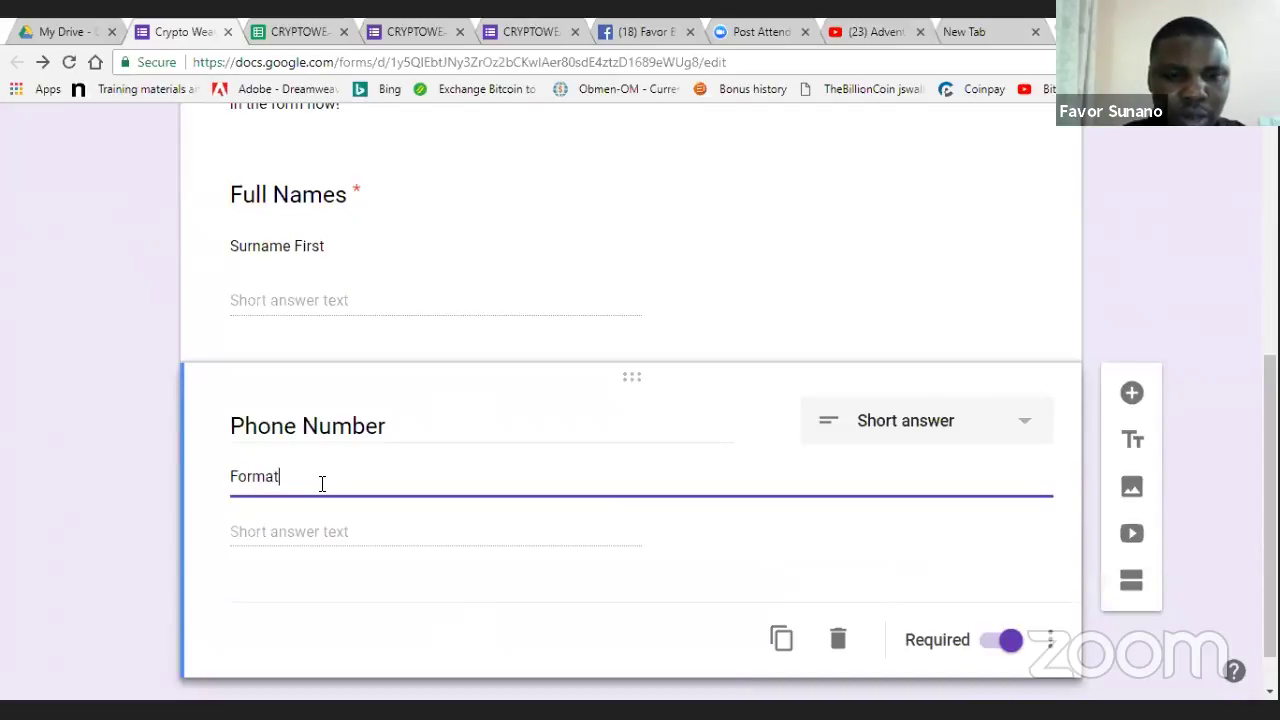
type(" +")
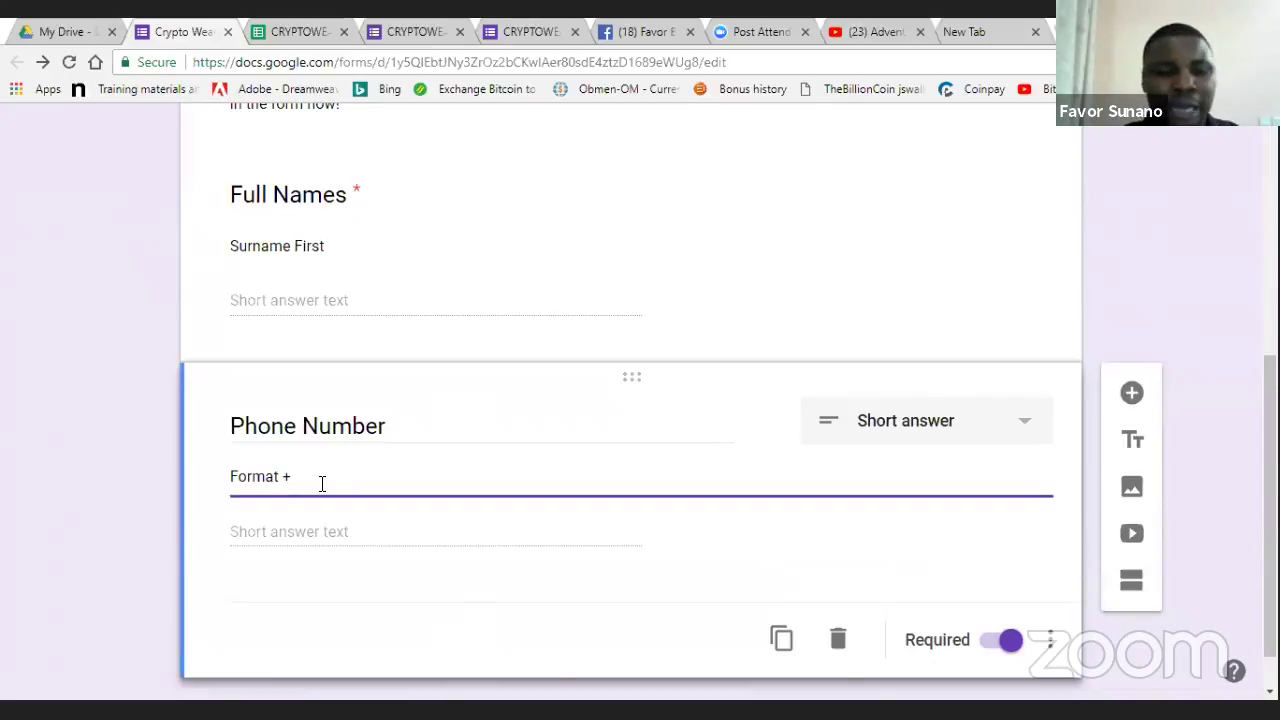
type("44")
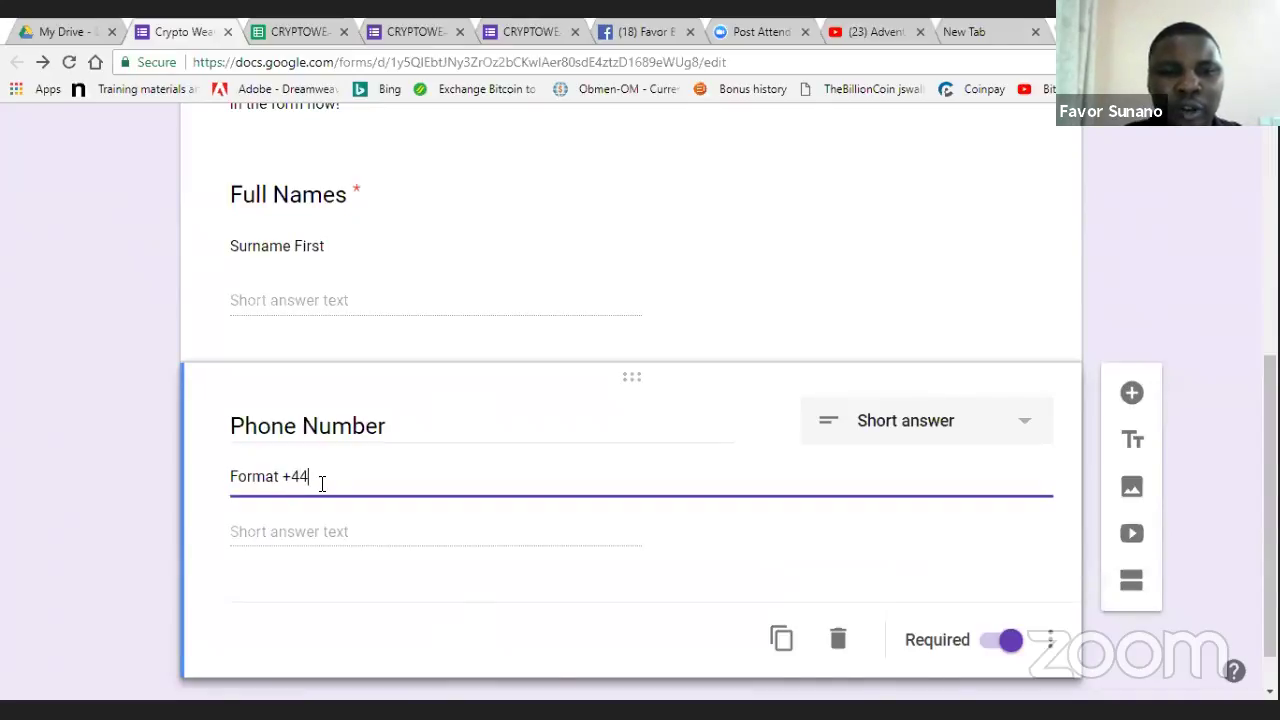
type("707")
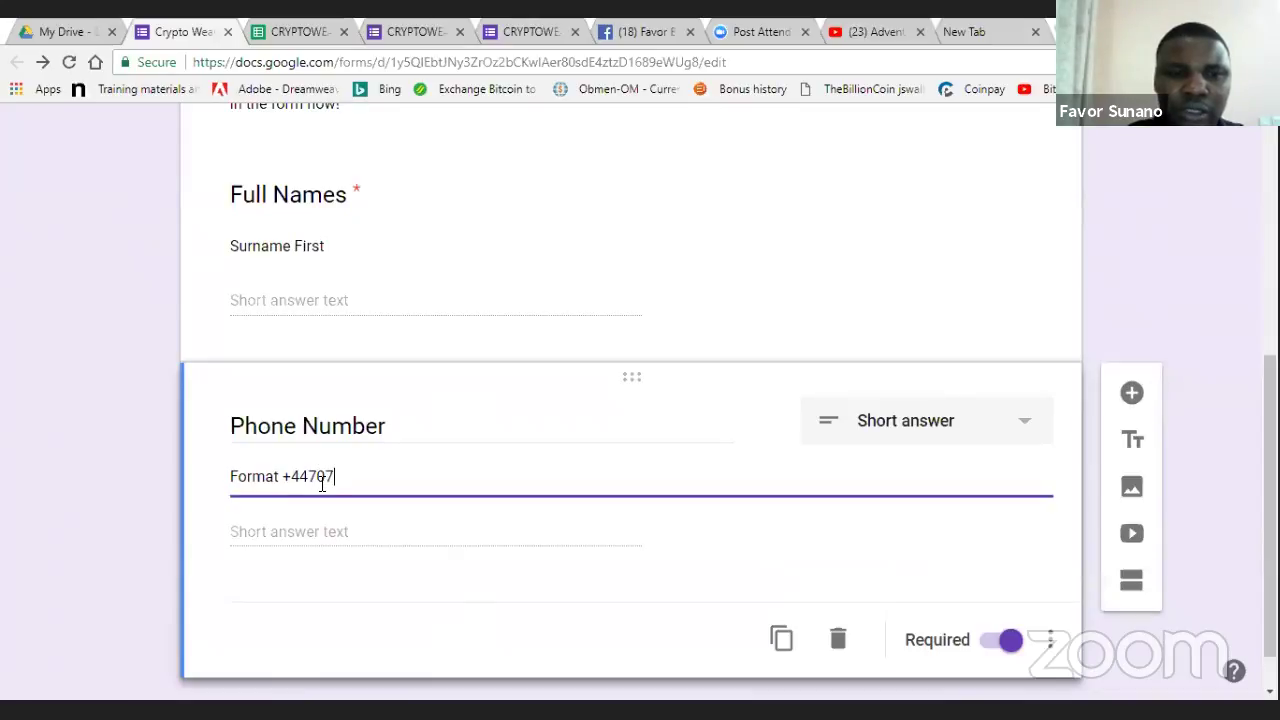
type("679")
type("*****")
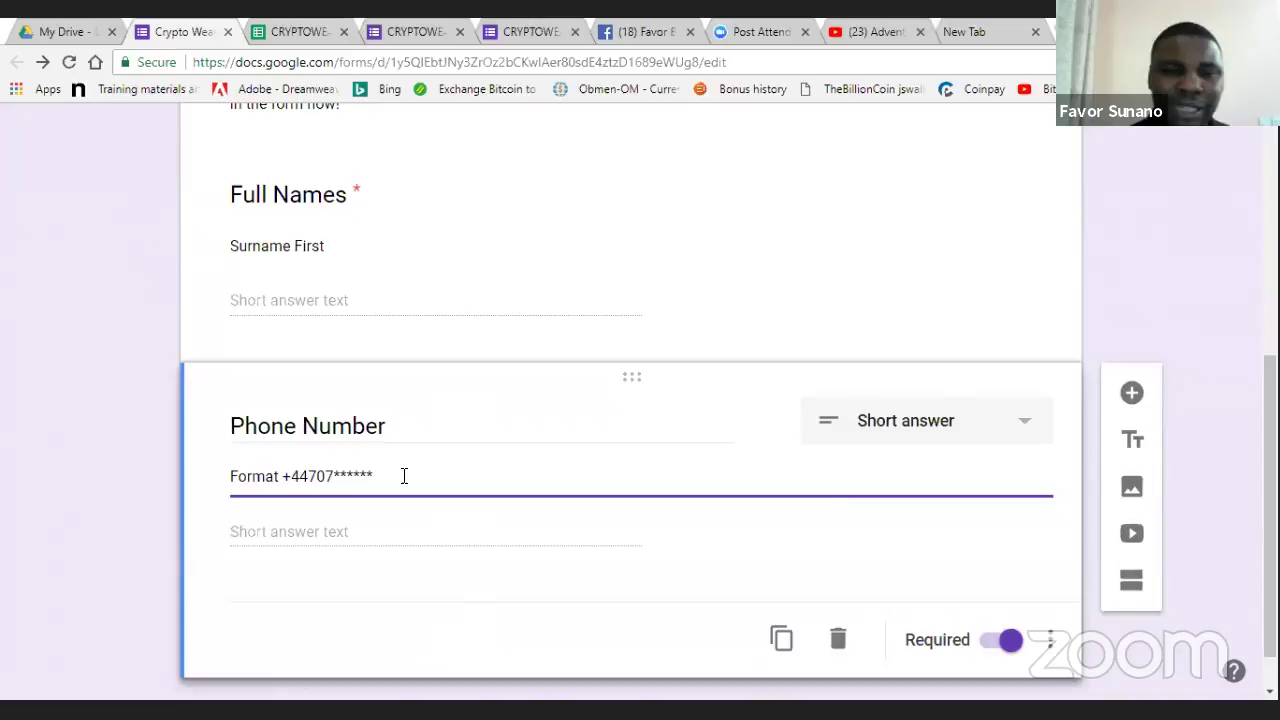
left_click(820, 587)
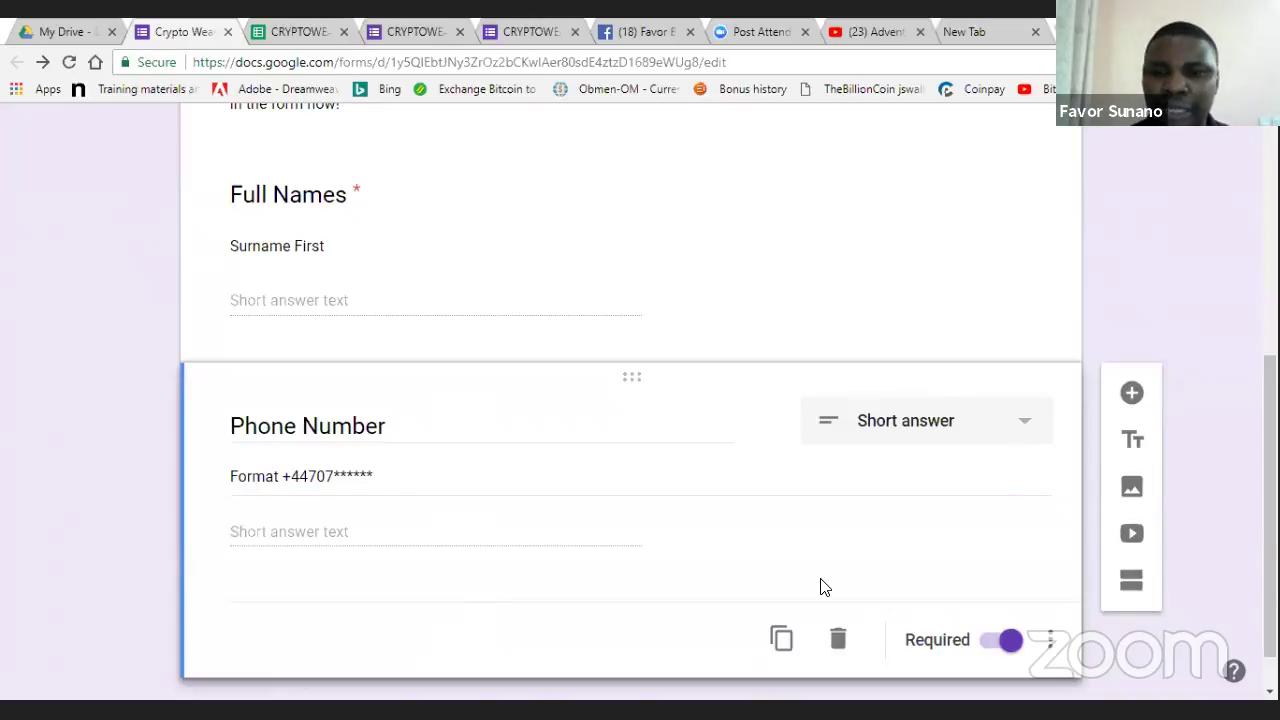
- Add a short-answer question titled 'Email Address' below Phone Number
left_click(1129, 393)
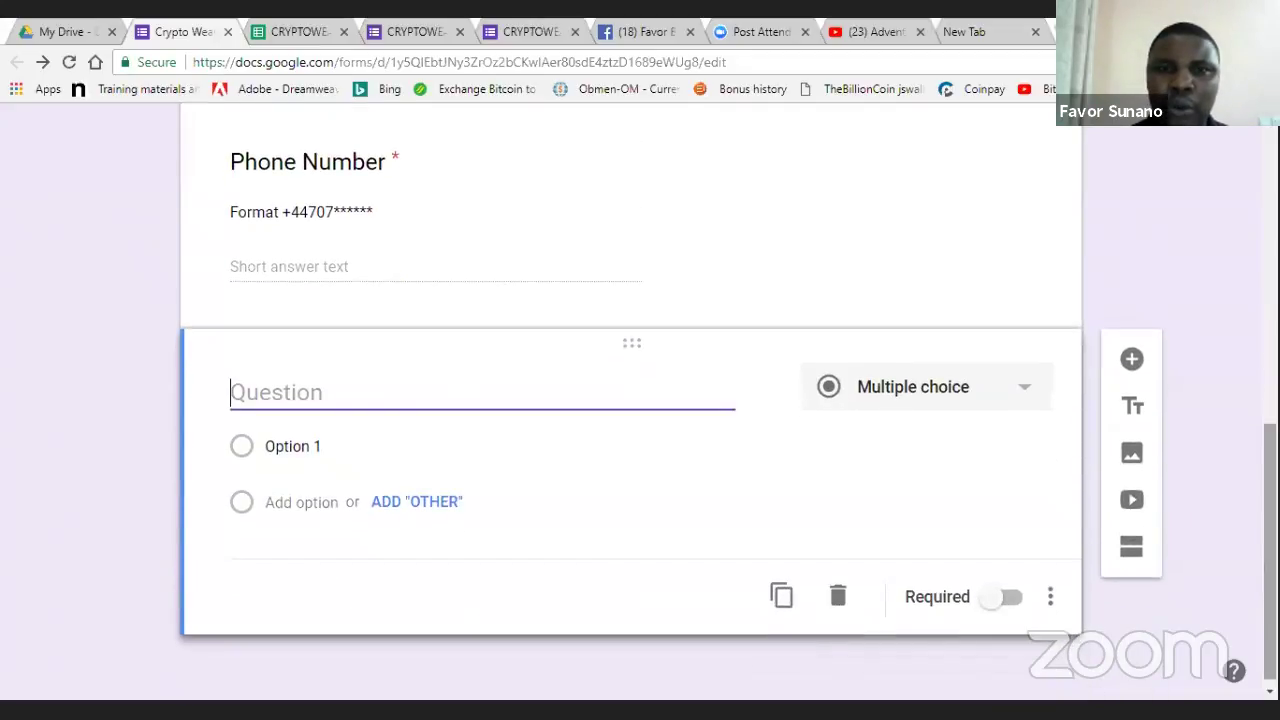
left_click(491, 27)
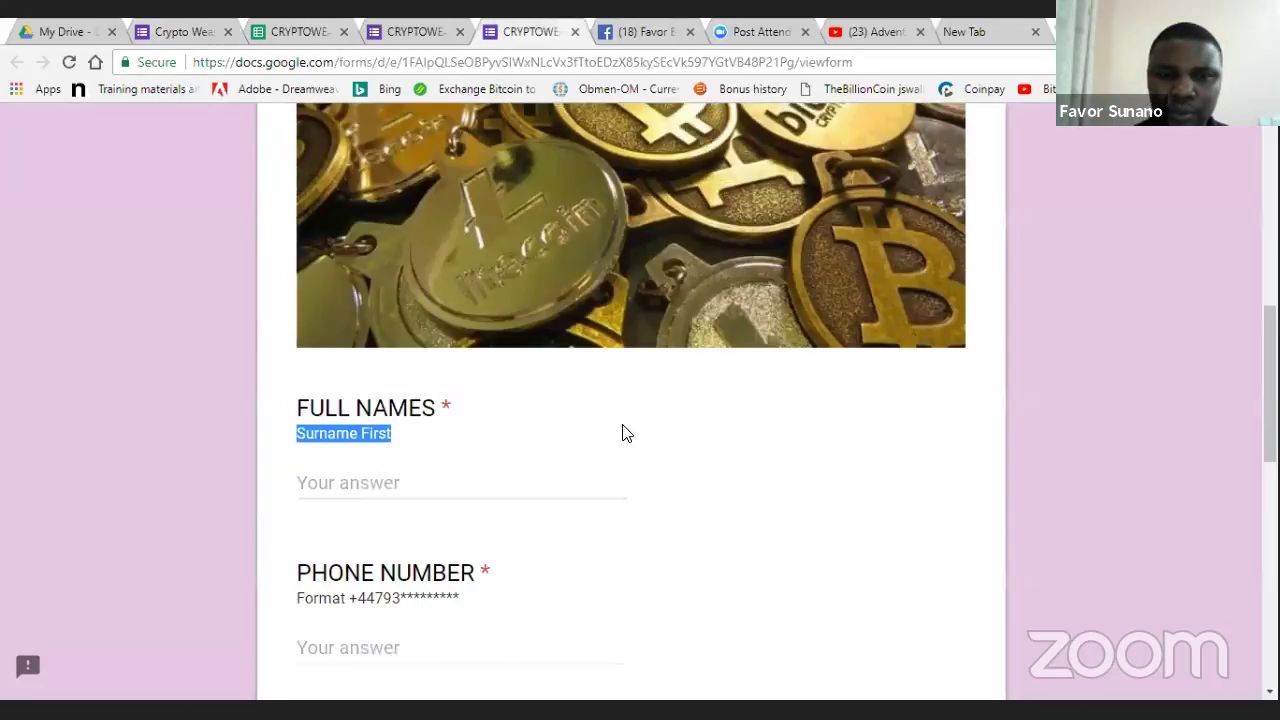
scroll(622, 433, "down", 5)
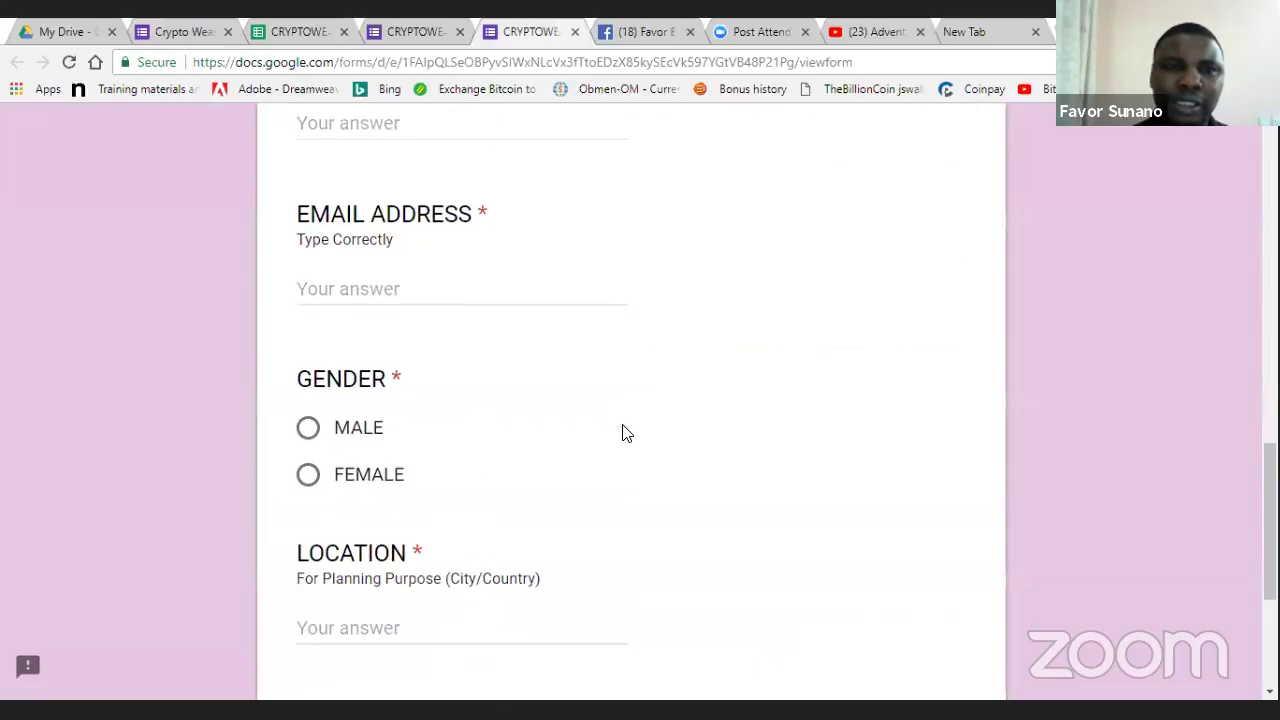
left_click(203, 29)
type("Email Address")
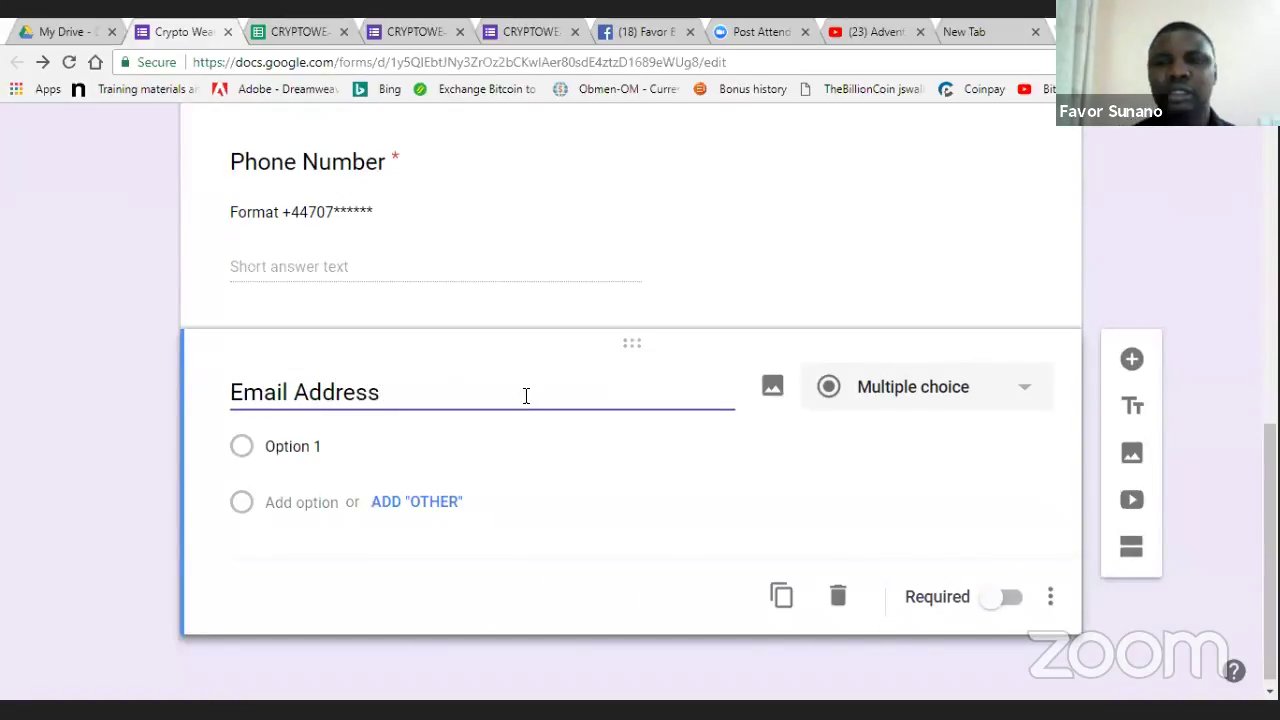
left_click(948, 400)
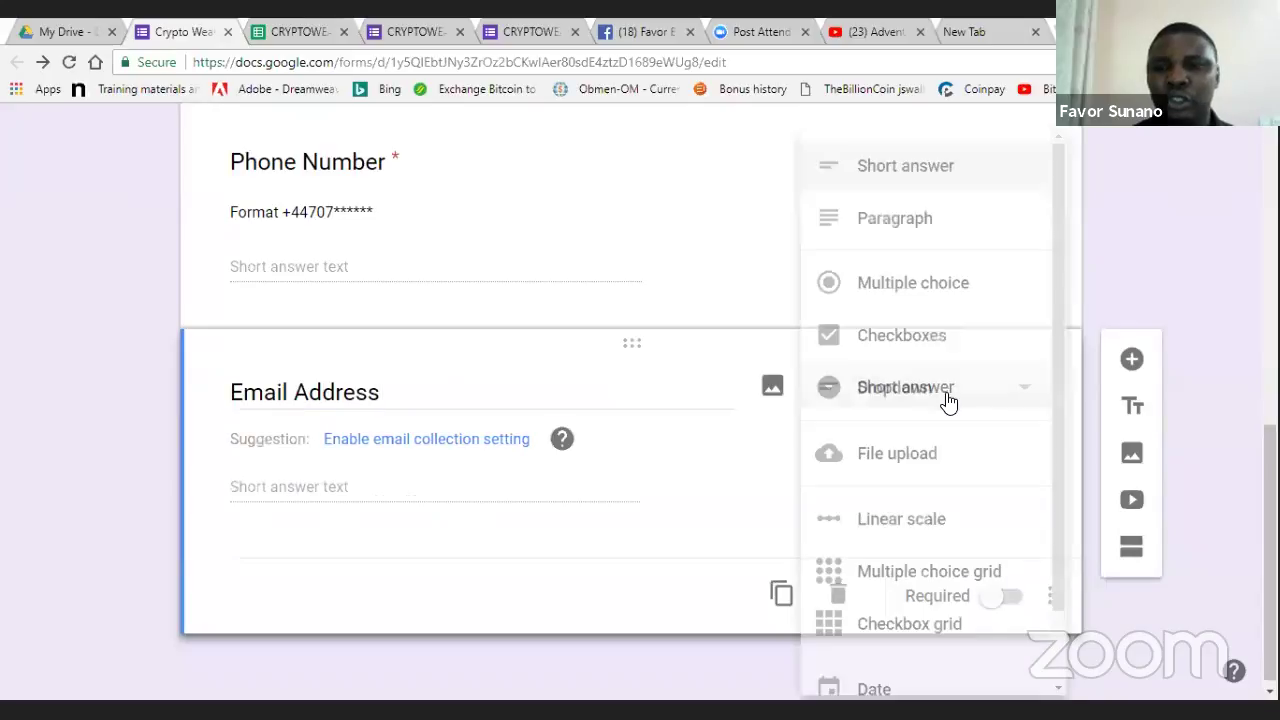
left_click(943, 188)
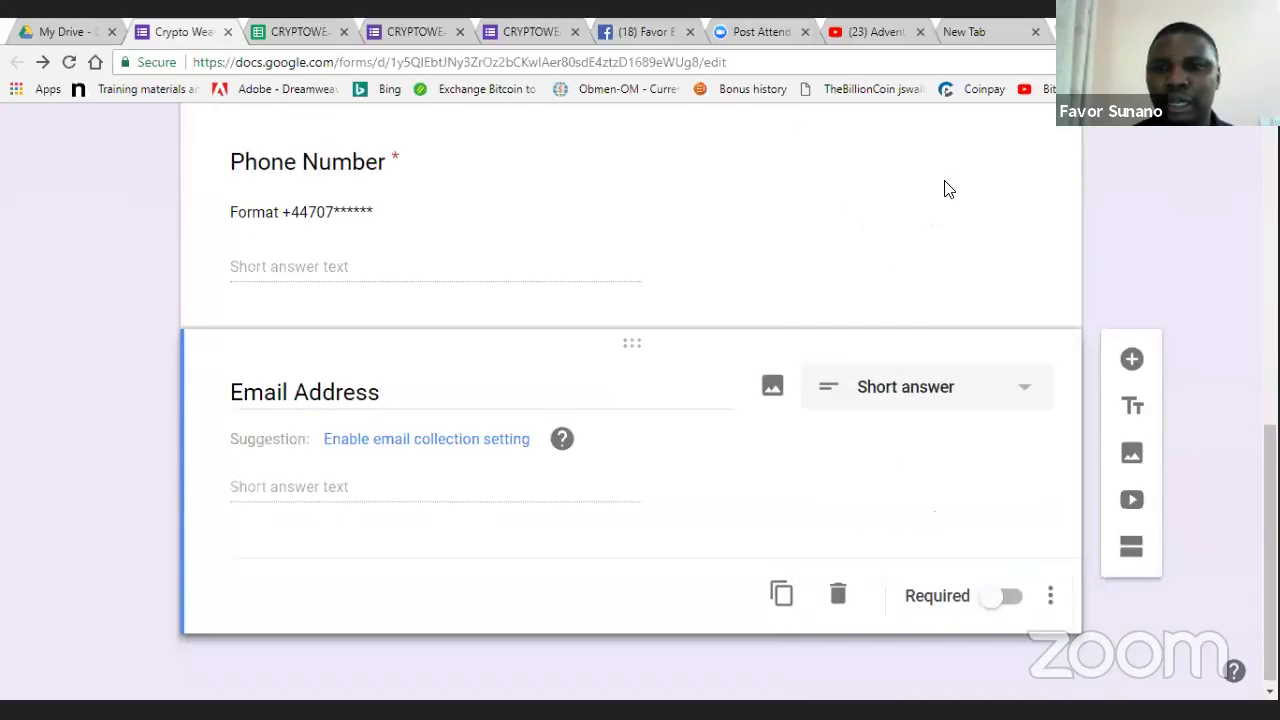
- Make Email Address required and give it the description 'Type correctly'
left_click(1010, 598)
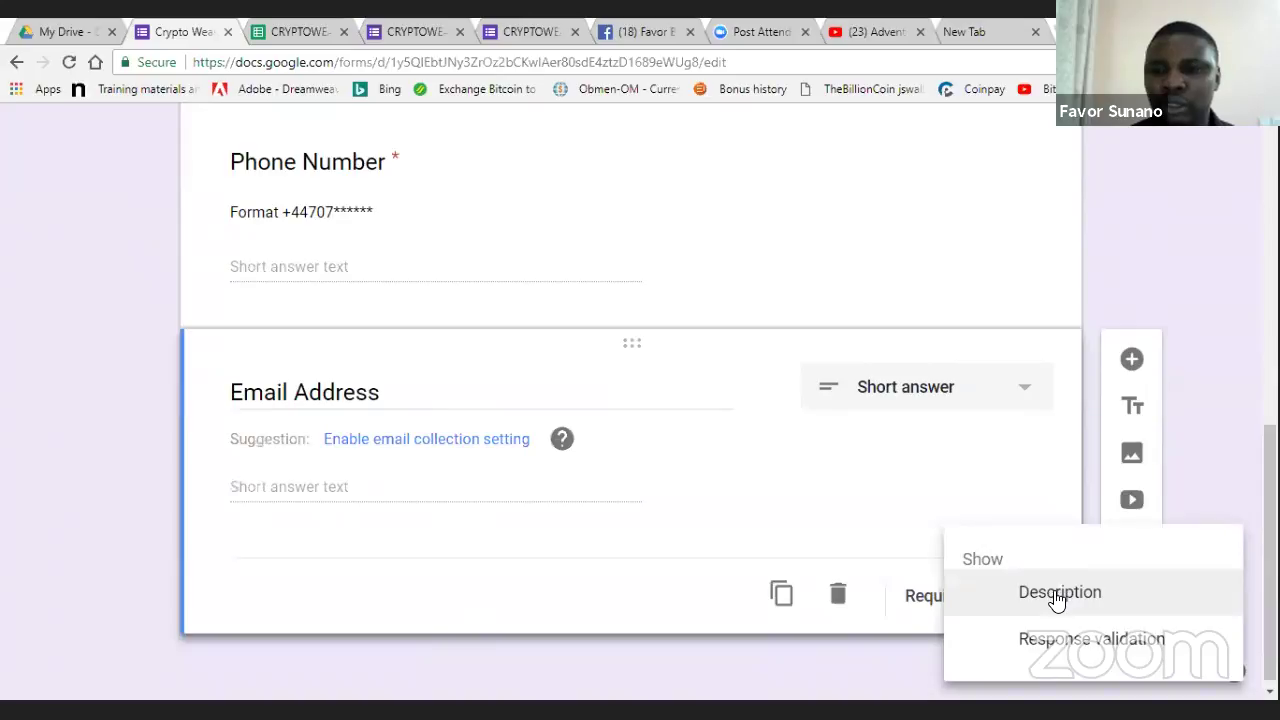
left_click(1058, 598)
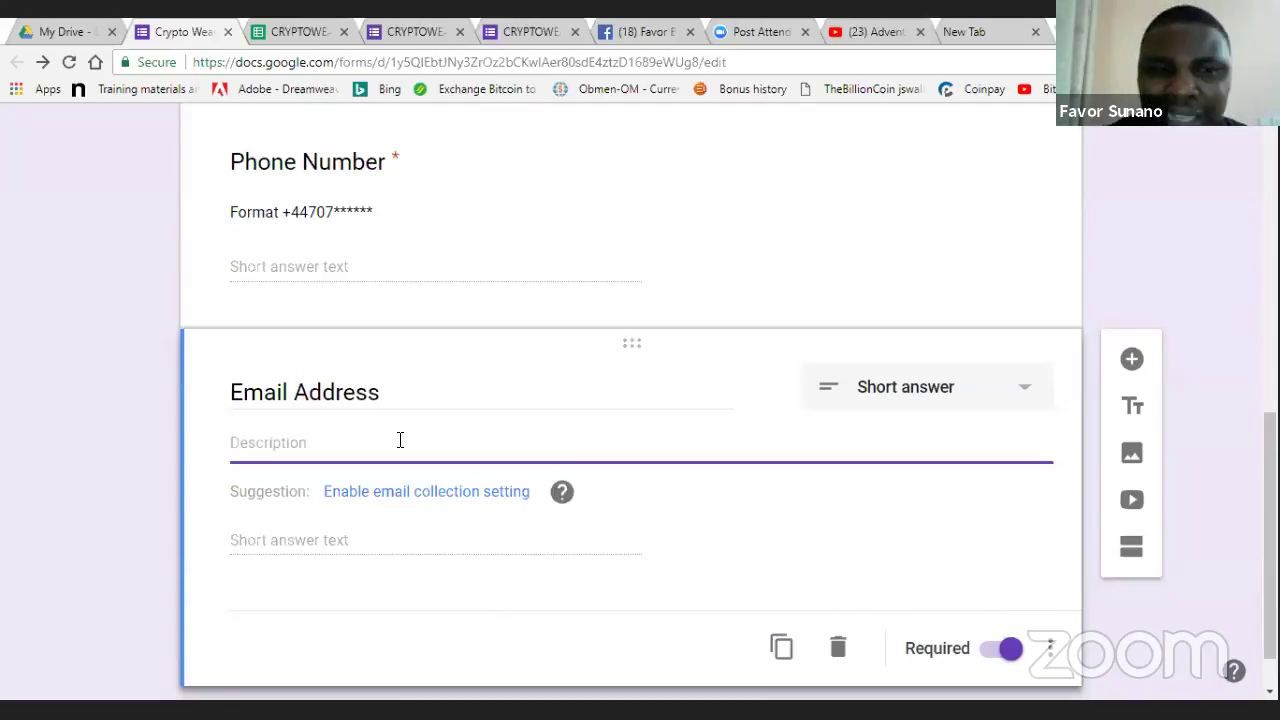
type("Type correctly")
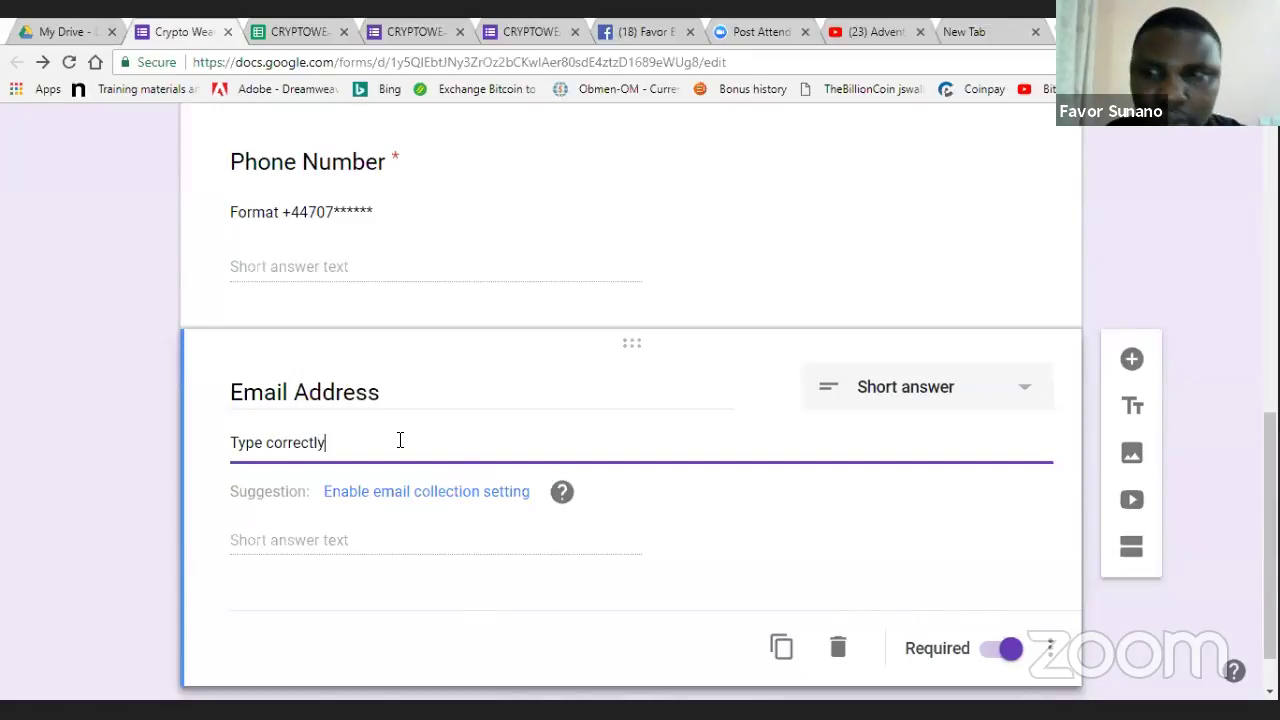
left_click(565, 580)
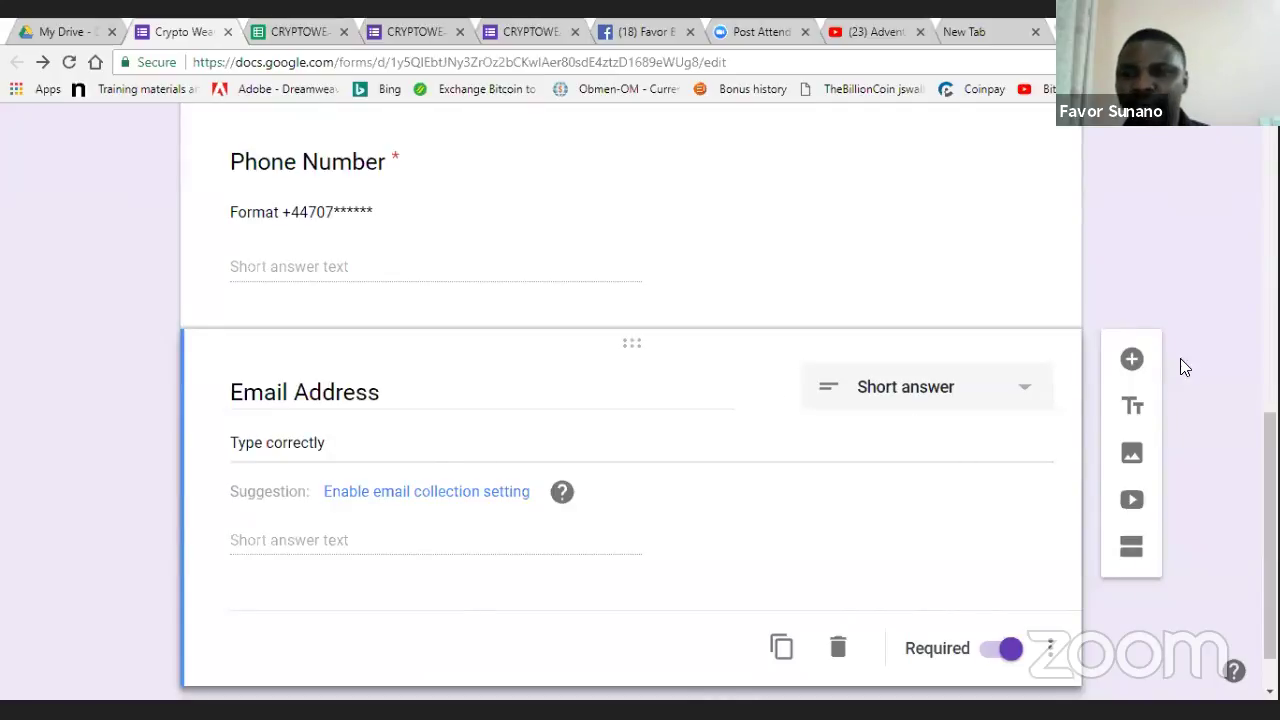
scroll(1214, 396, "down", 1)
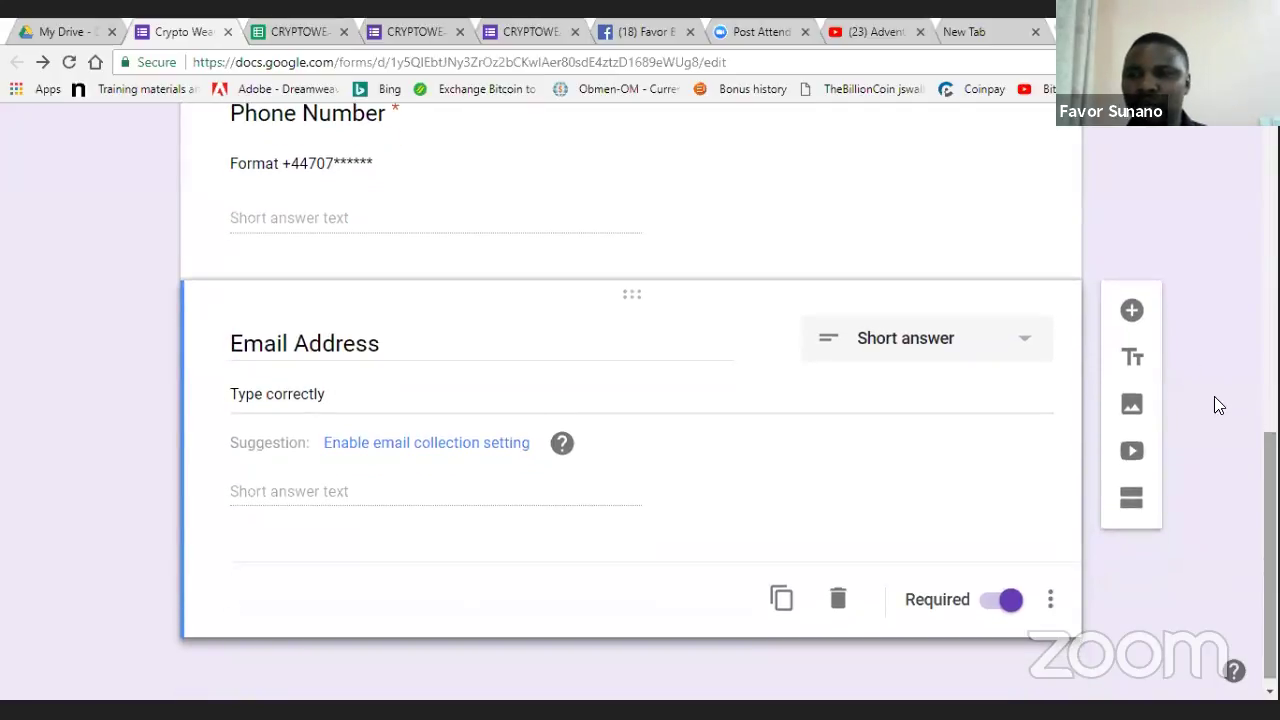
- Add a new question titled 'Gender' below Email Address
left_click(1134, 312)
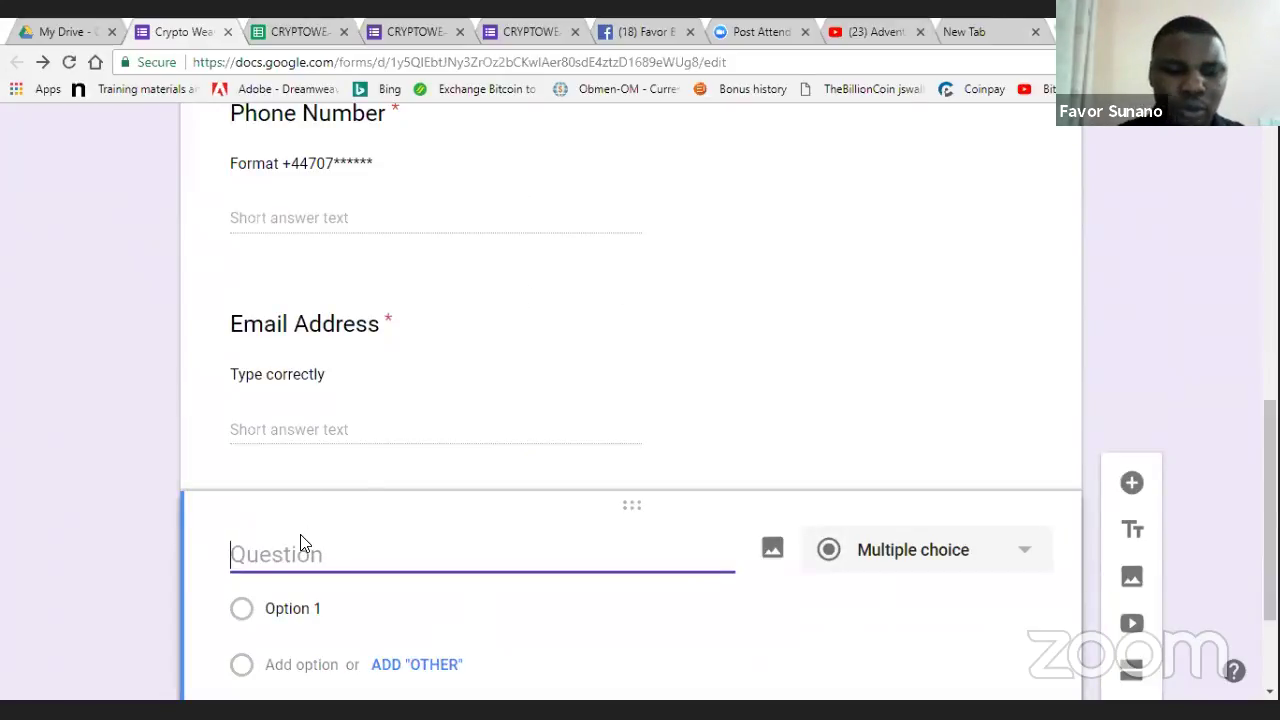
type("Gender")
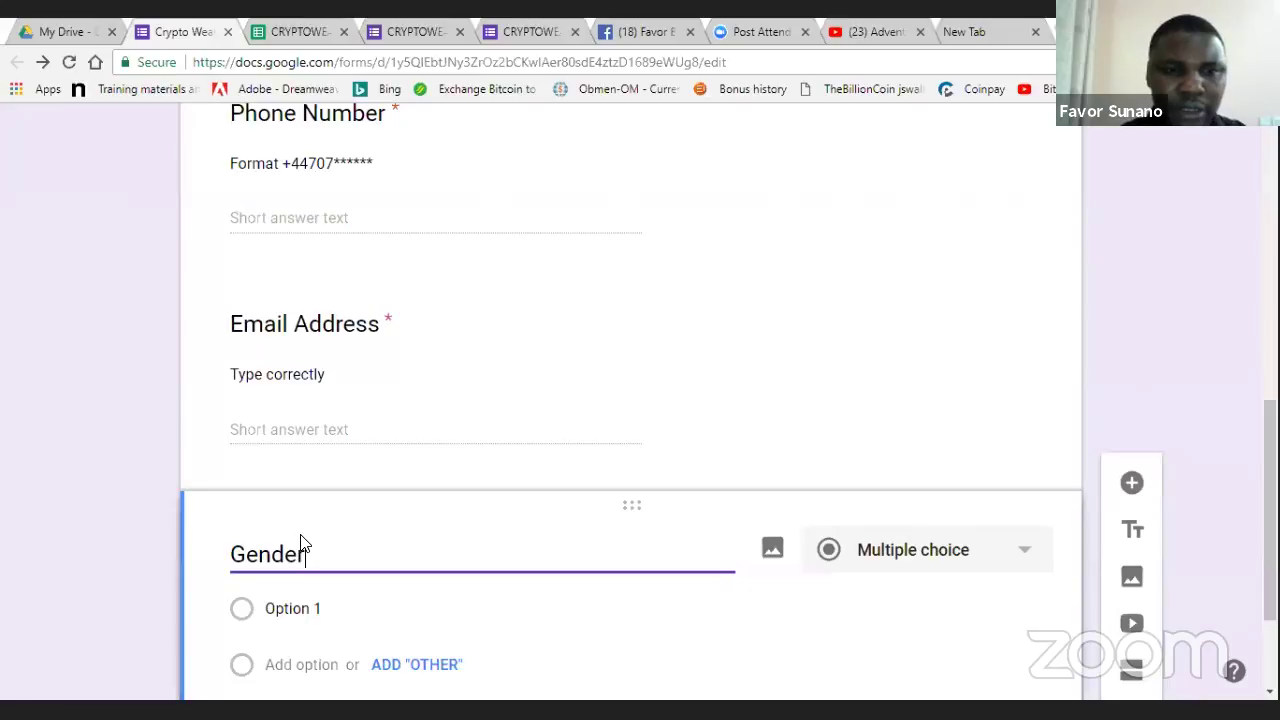
left_click(535, 31)
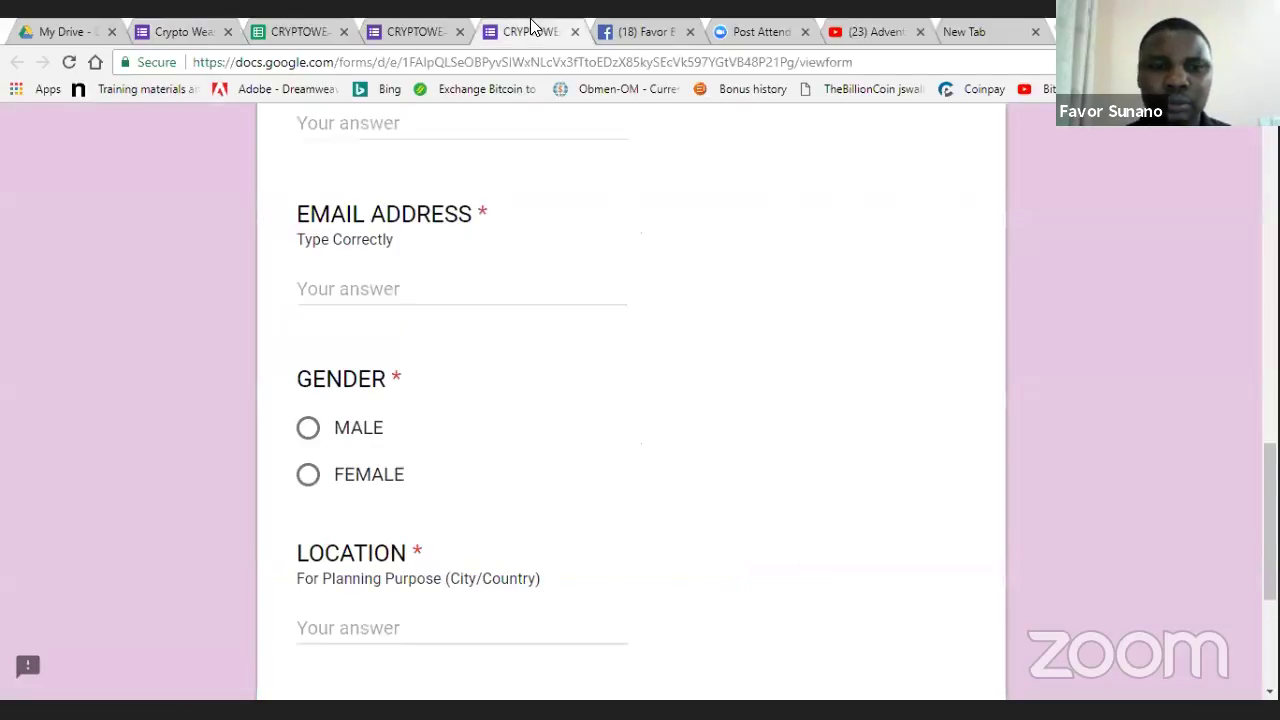
left_click(205, 24)
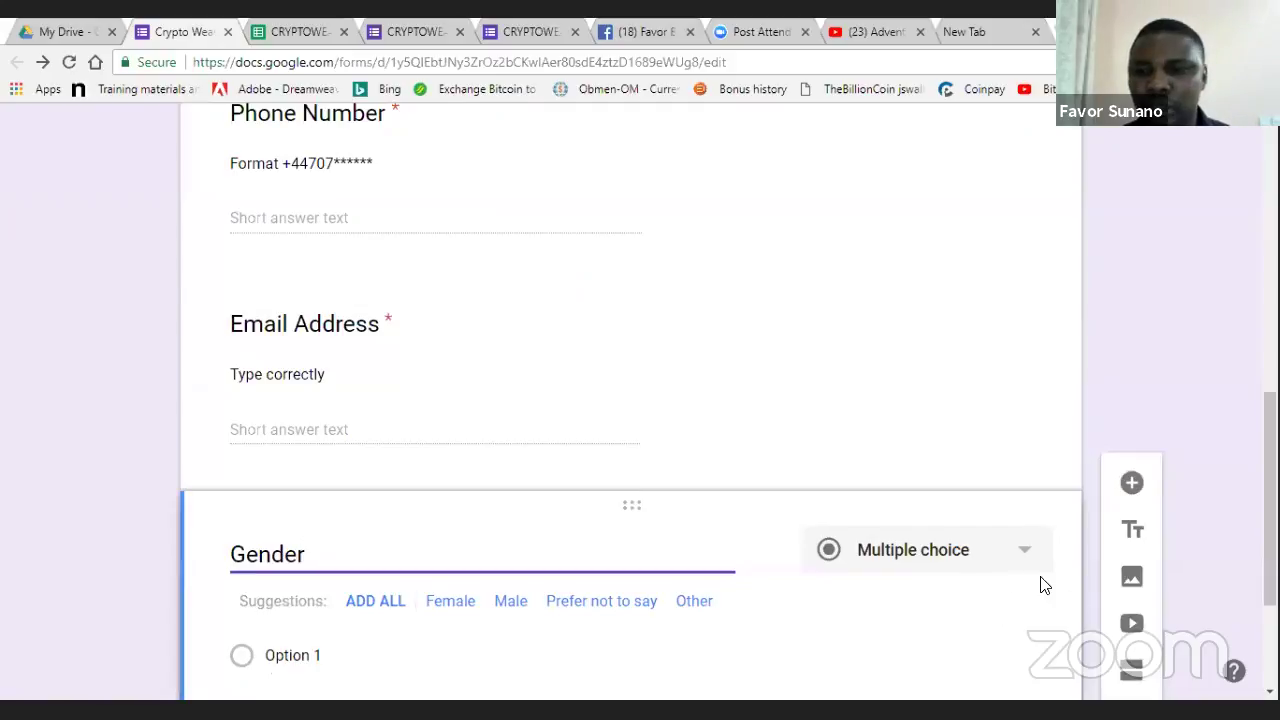
- Give Gender the answer options Female and Male and mark it required
left_click(786, 654)
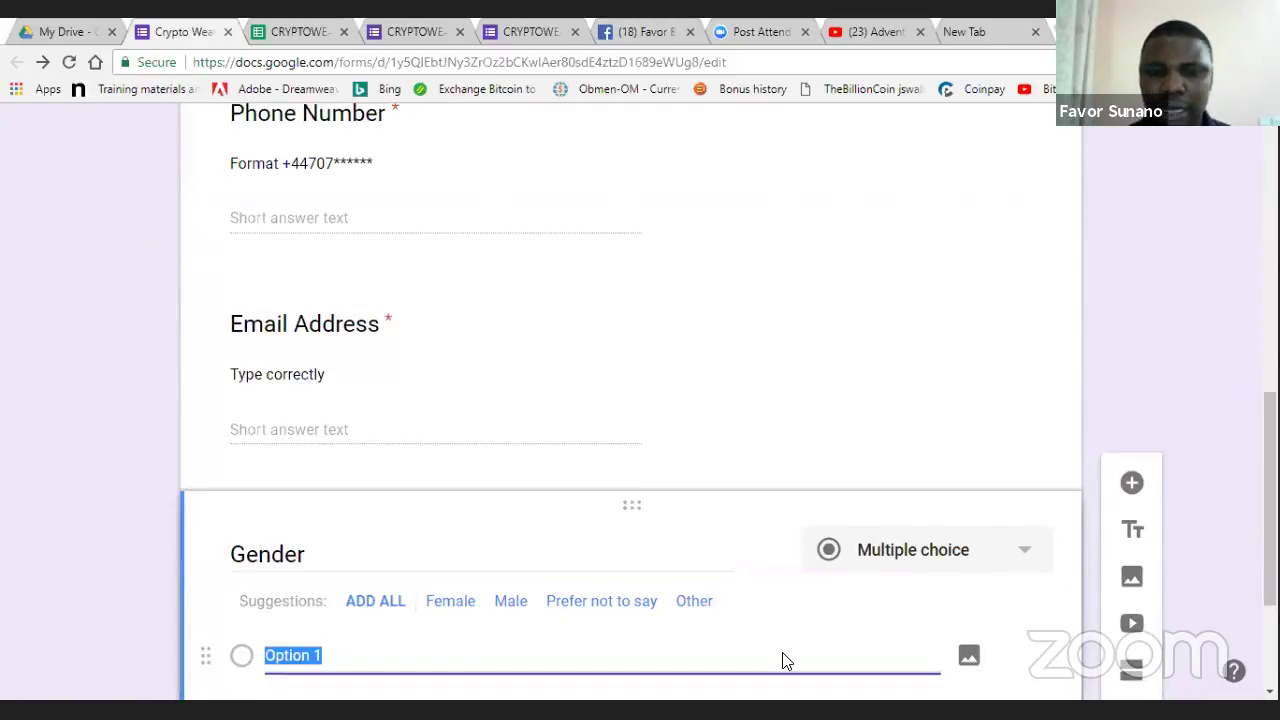
key("Return")
left_click(328, 386)
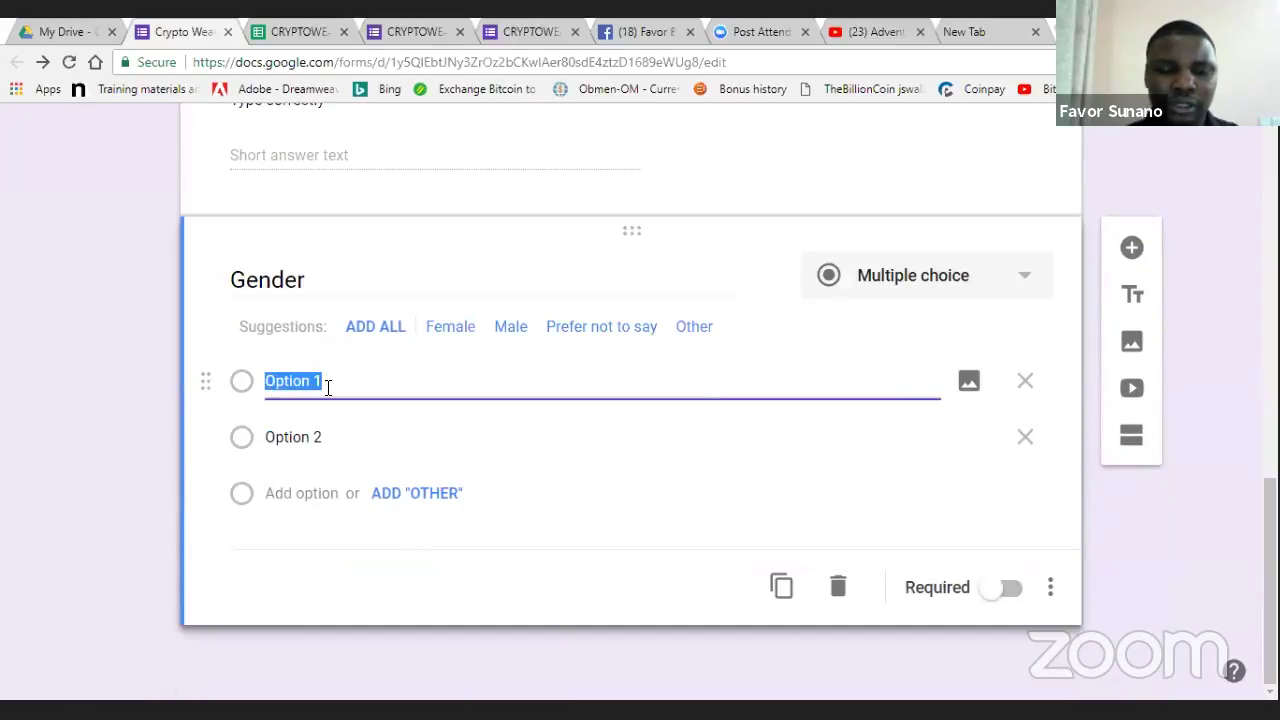
type("Fe")
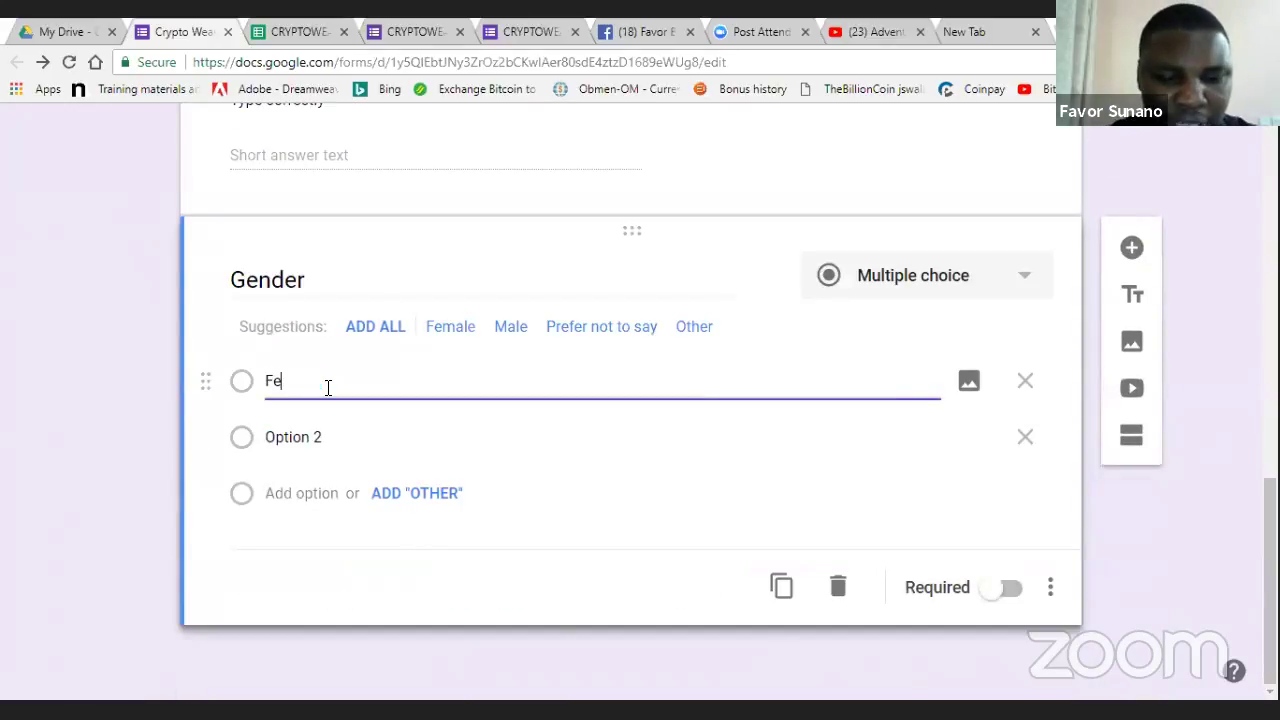
type("male")
left_click(306, 434)
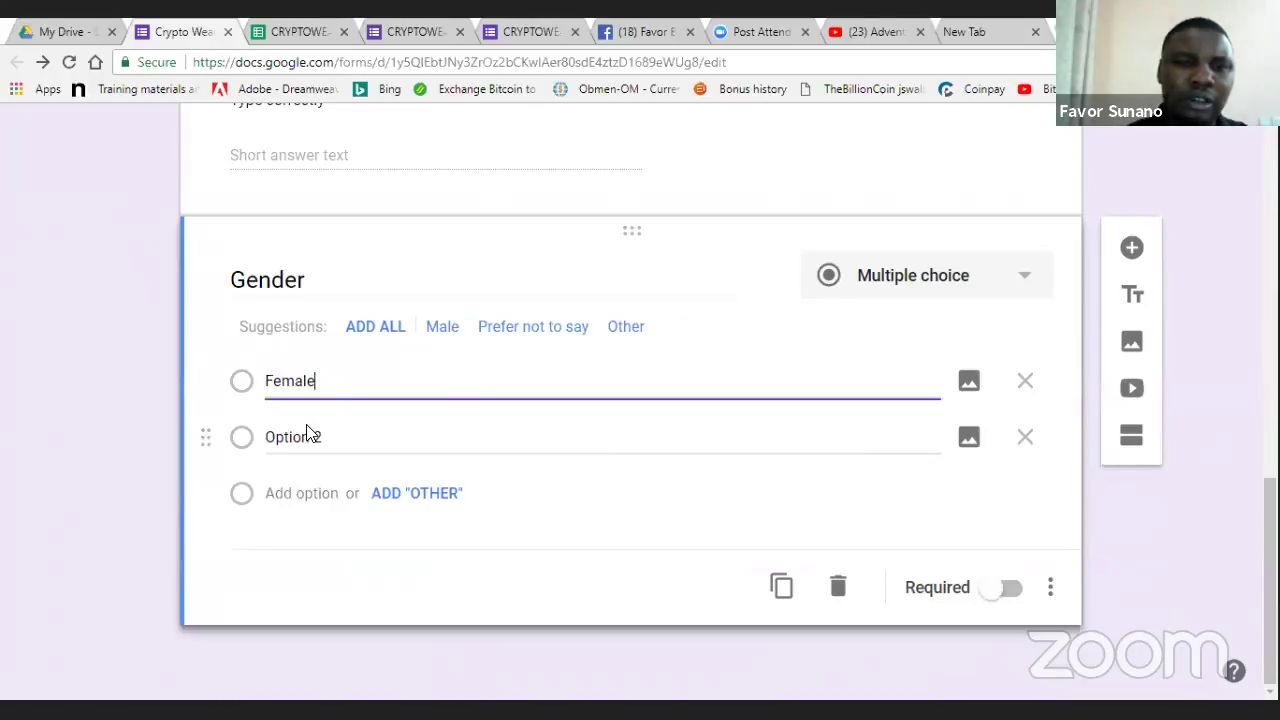
type("Male")
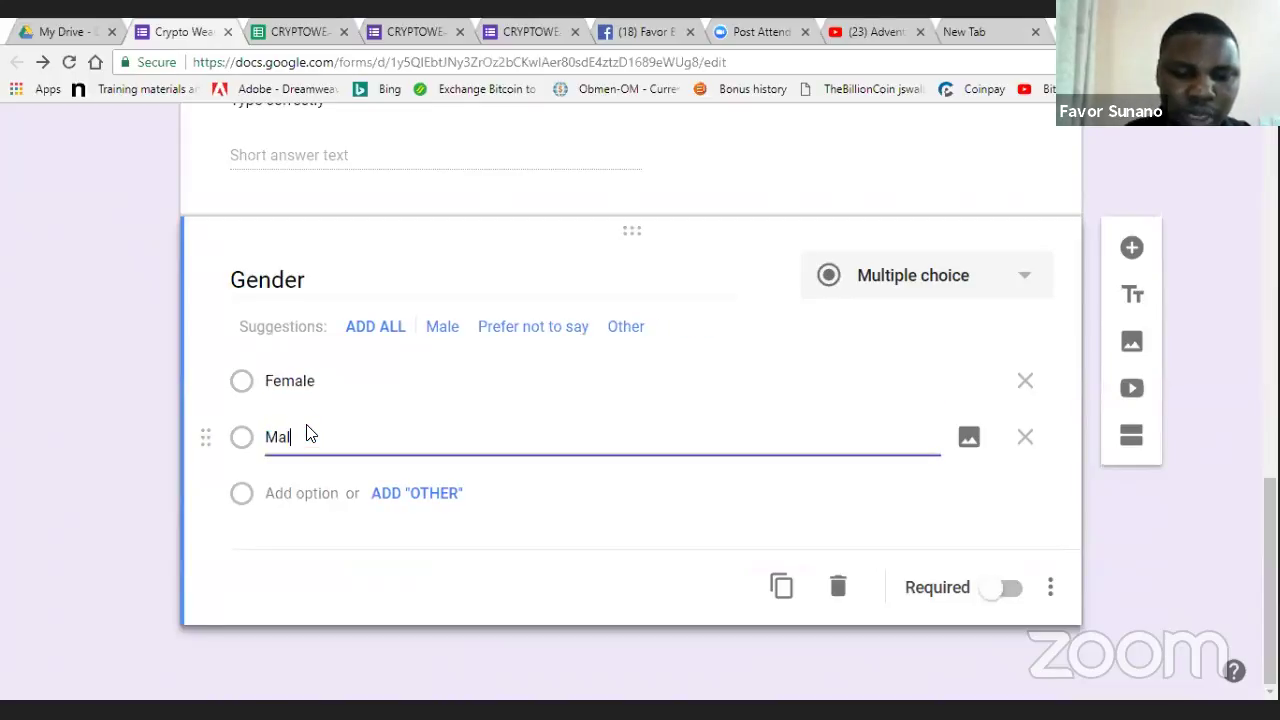
left_click(482, 560)
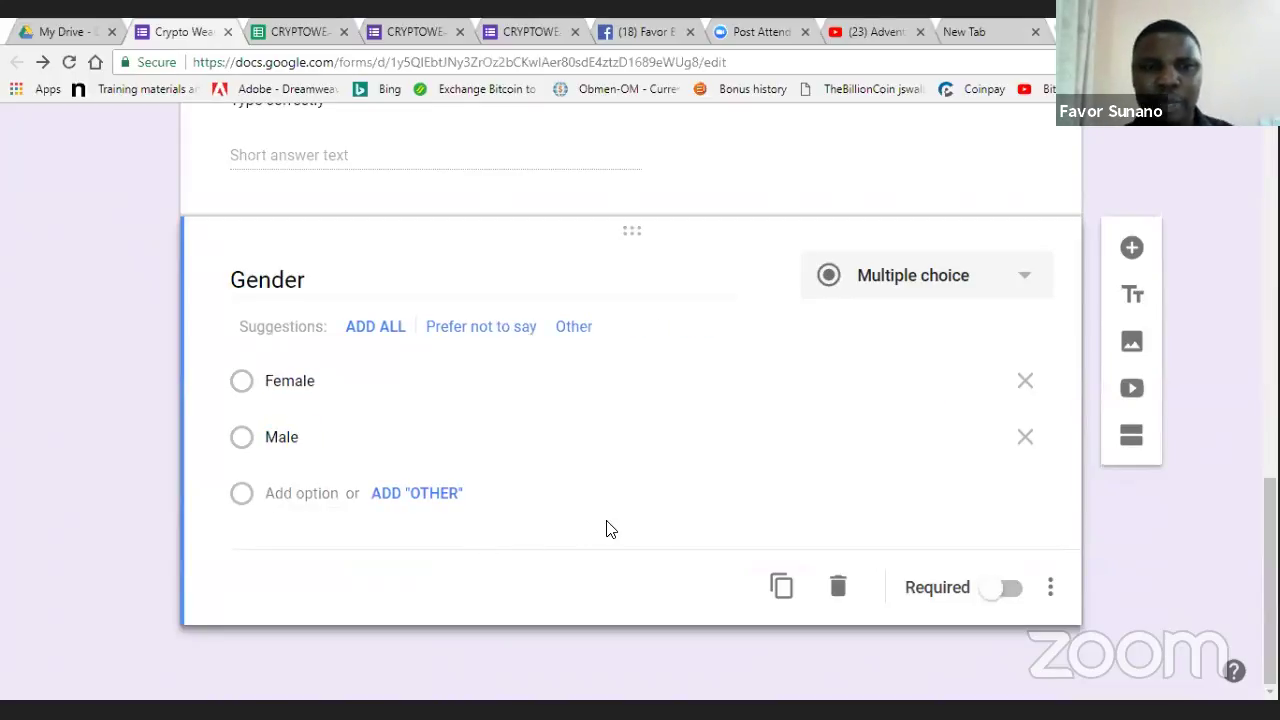
left_click(1006, 588)
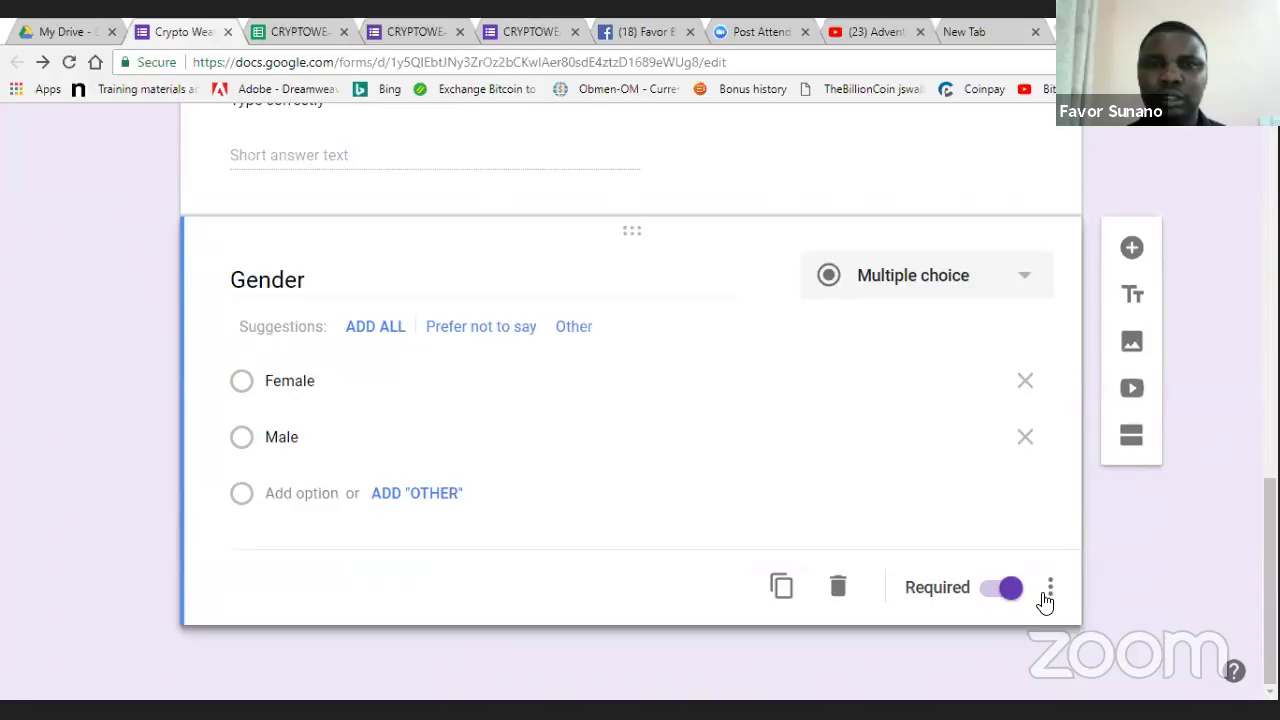
left_click(376, 32)
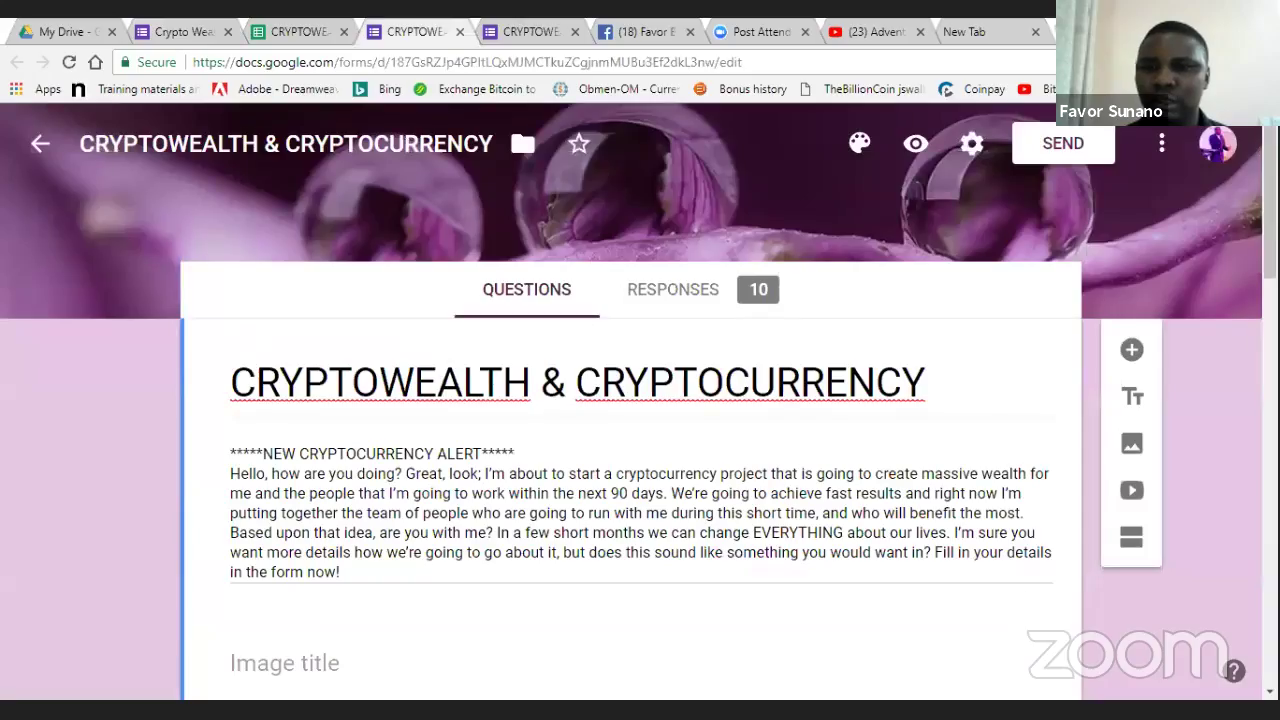
scroll(520, 117, "down", 15)
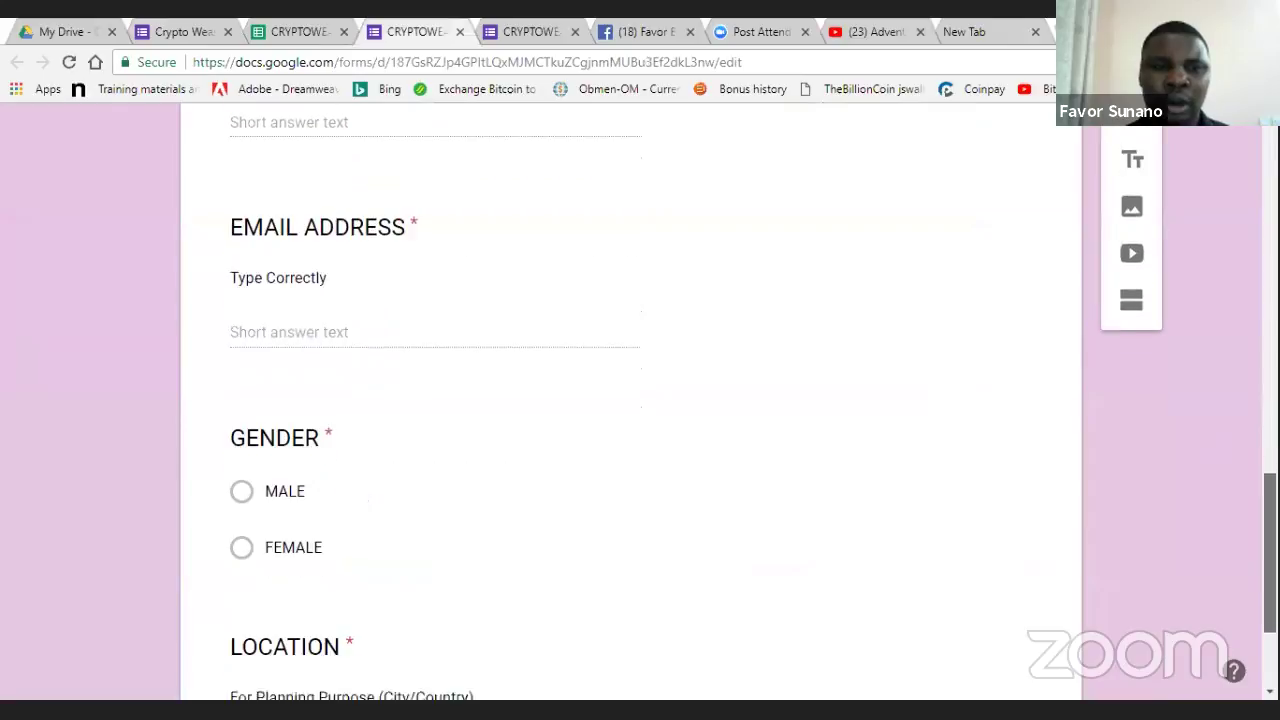
scroll(1196, 324, "up", 10)
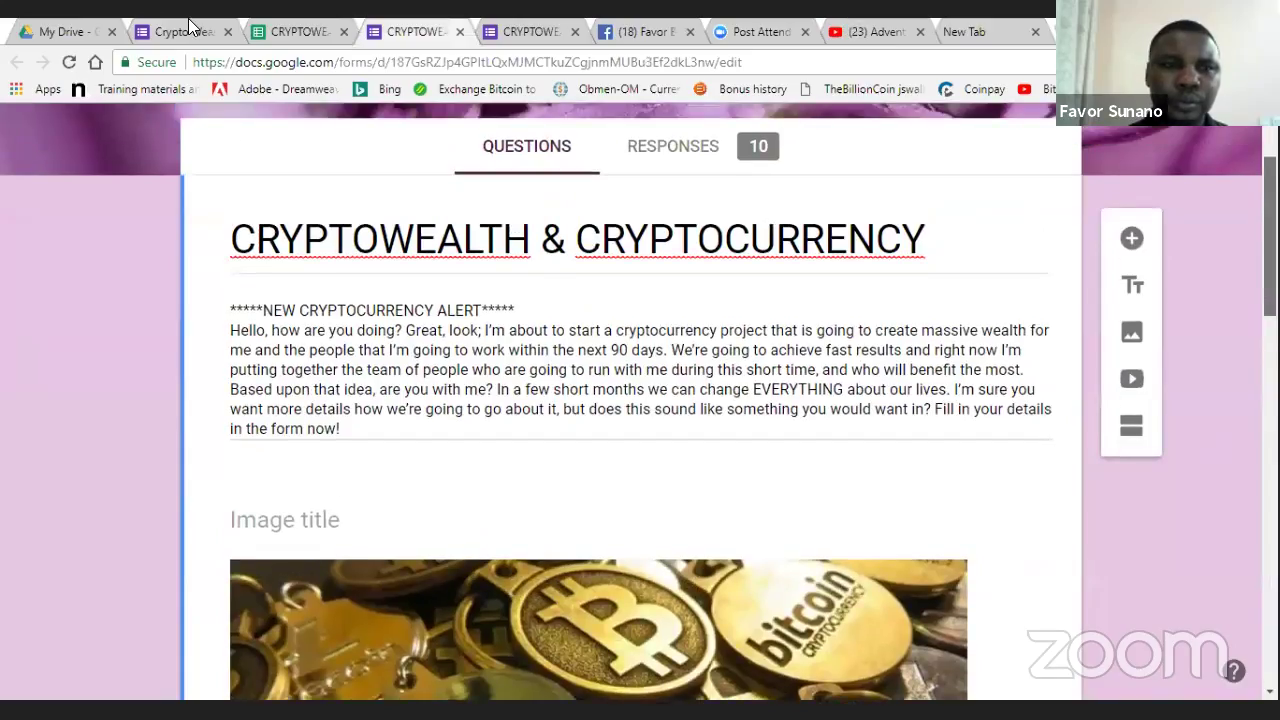
left_click(186, 31)
left_click(528, 28)
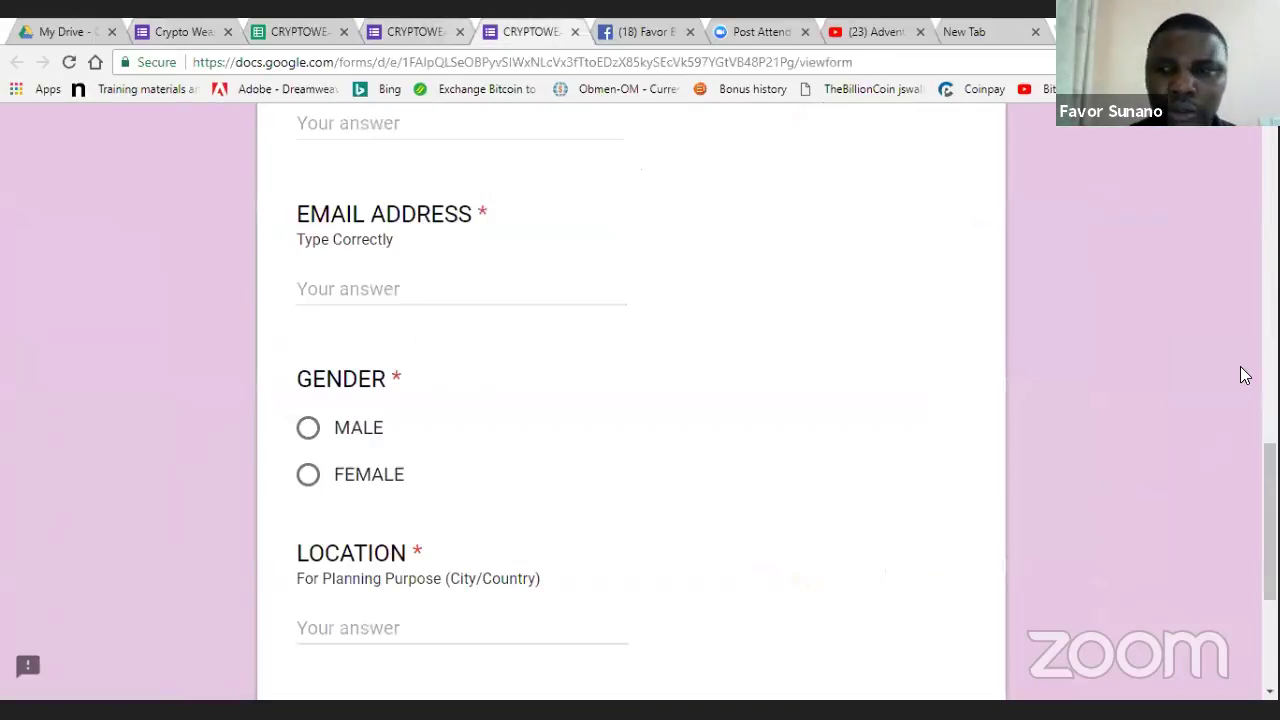
scroll(1220, 529, "down", 3)
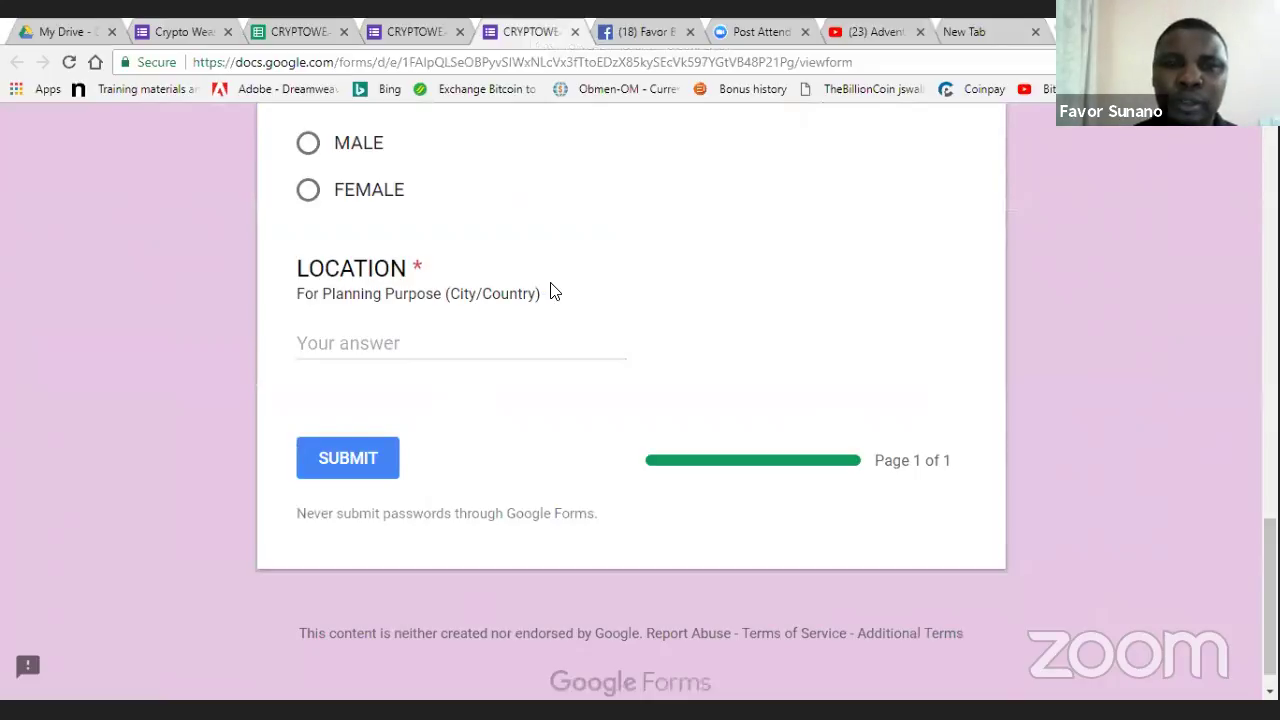
left_click_drag(551, 289, 398, 320)
key("ctrl+c")
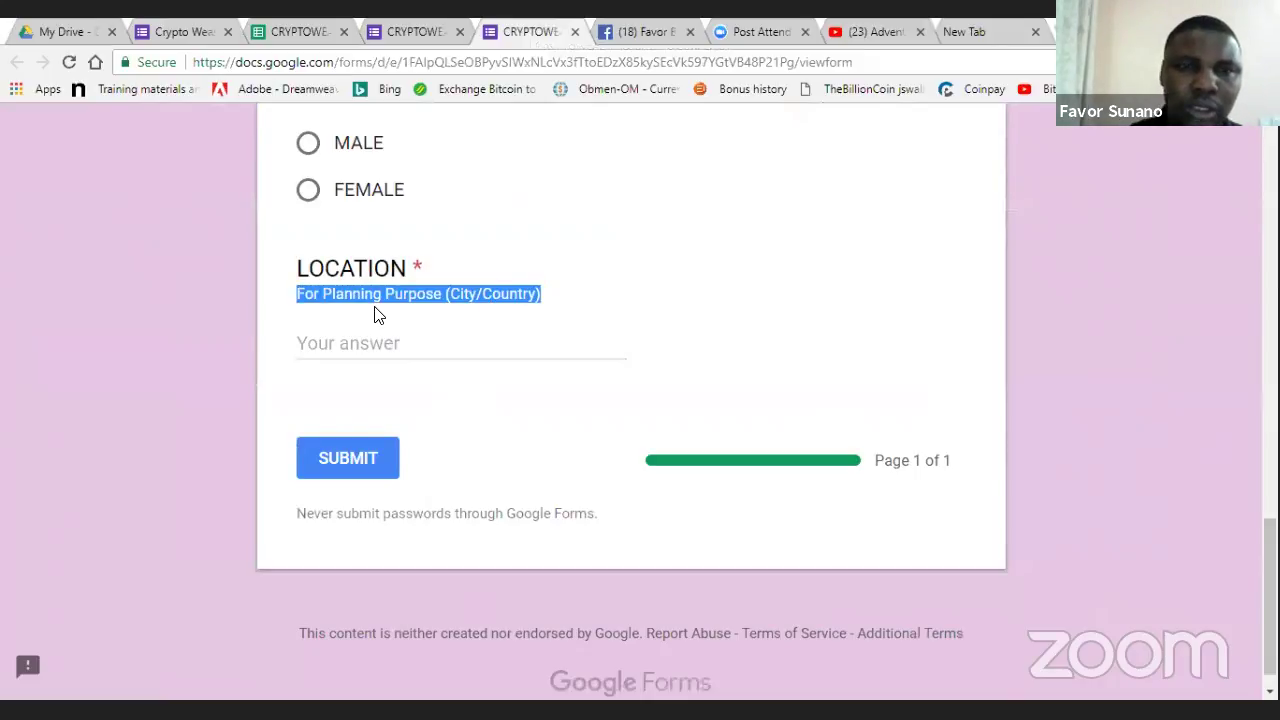
left_click(203, 28)
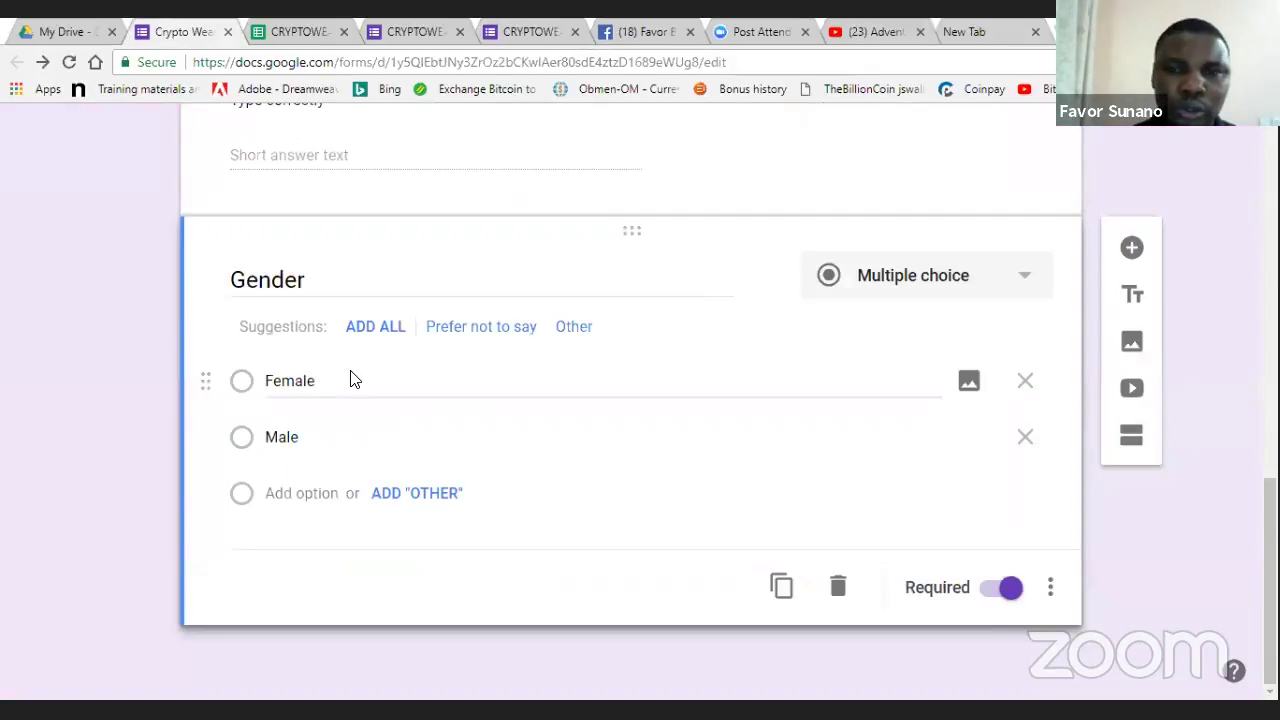
- Add a short-answer question titled 'Location' below Gender
left_click(1131, 248)
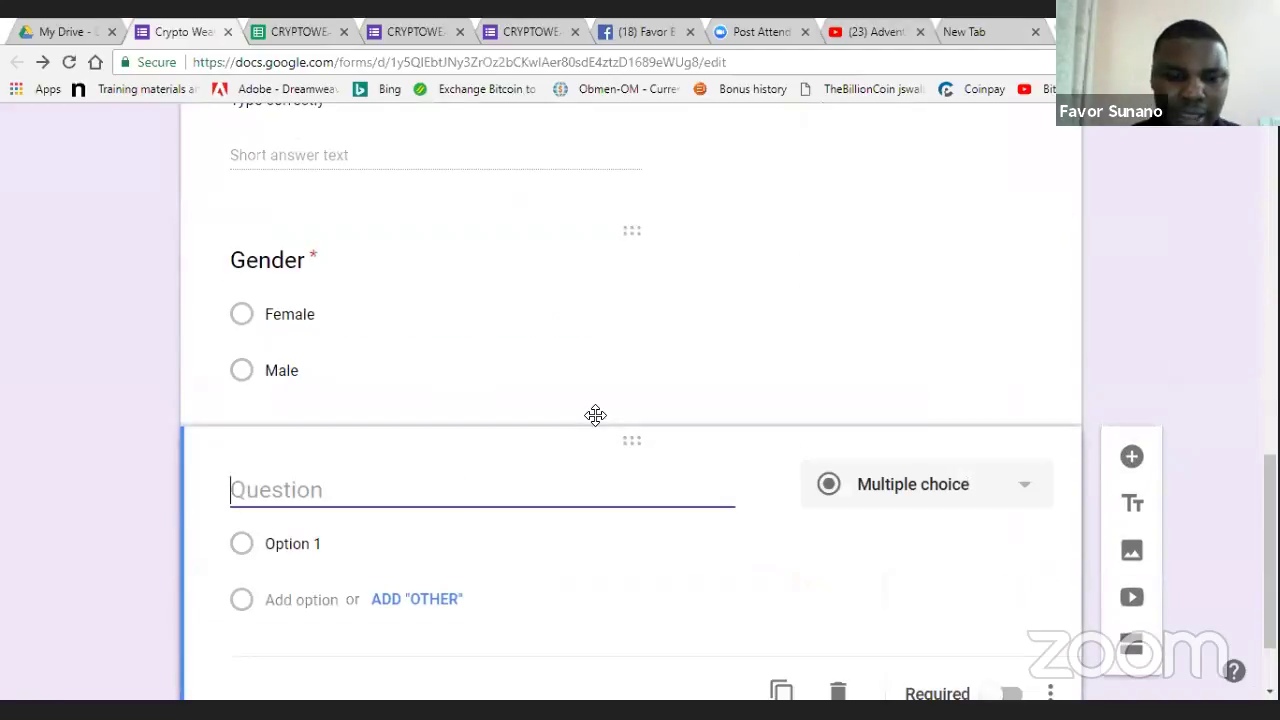
type("Location")
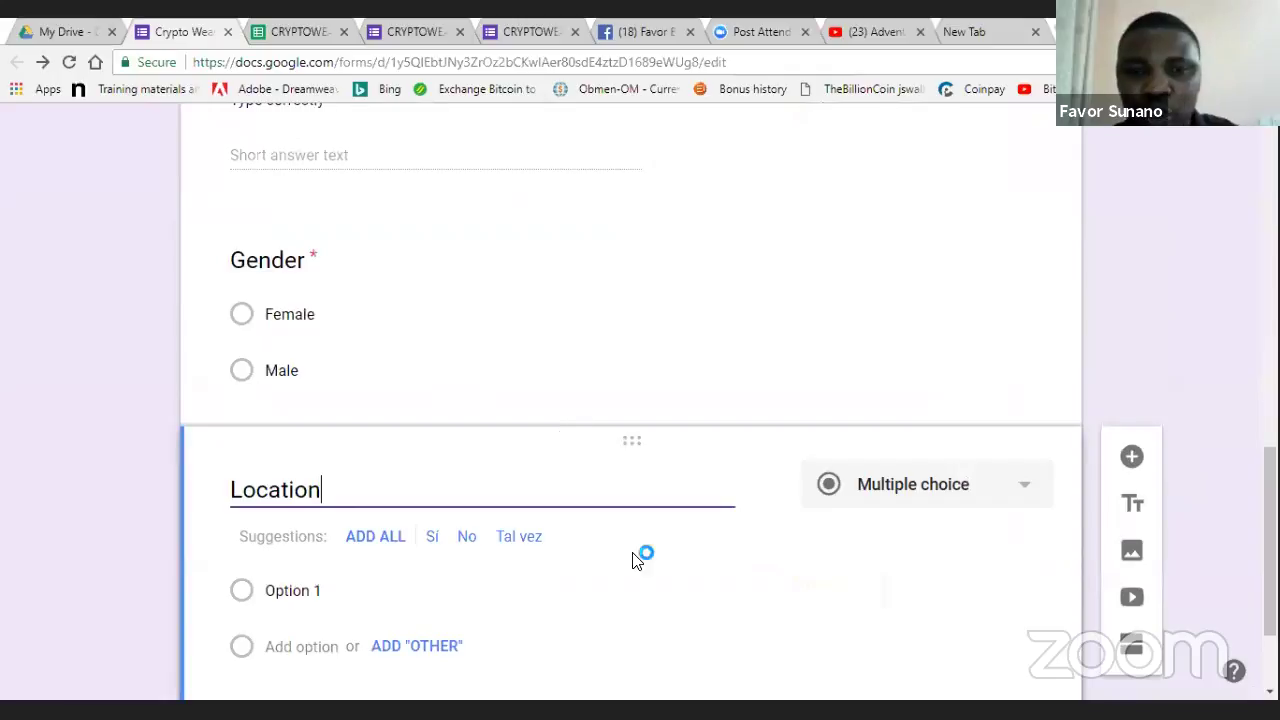
left_click(660, 608)
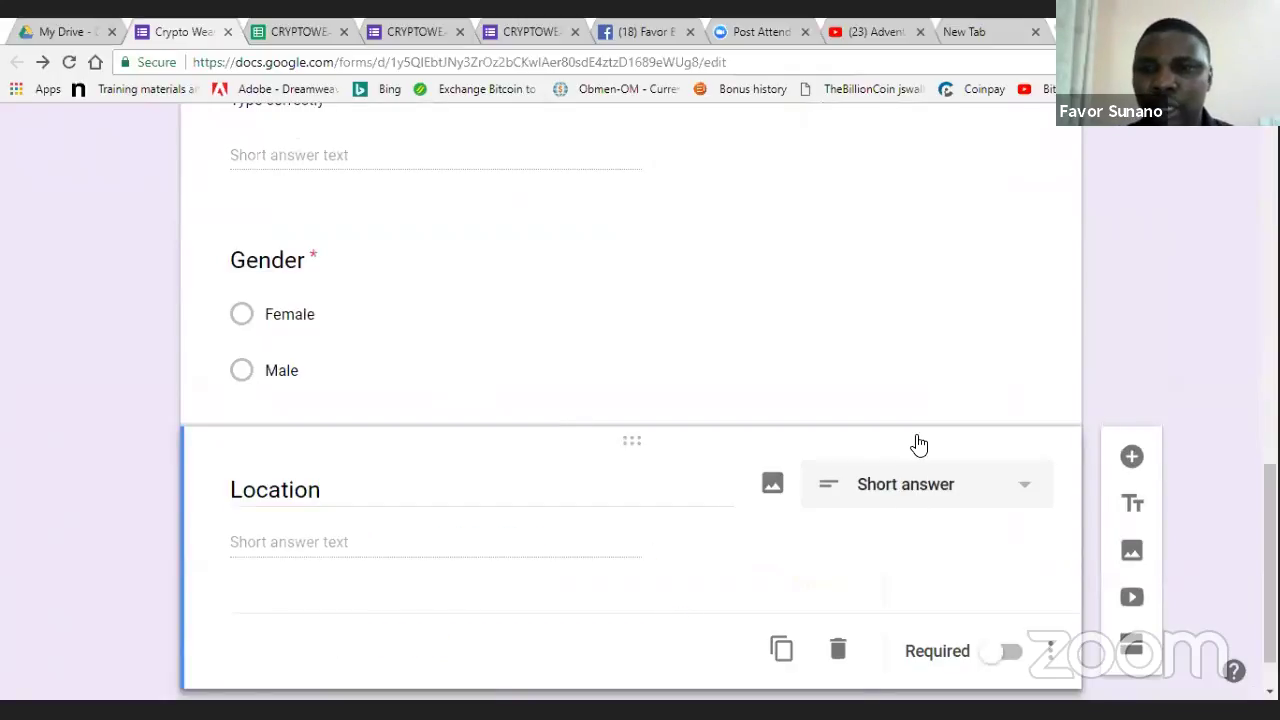
left_click(910, 484)
left_click(890, 178)
- Make Location required and paste the description 'For Planning Purpose (City/Country)'
left_click(1008, 652)
left_click(1050, 652)
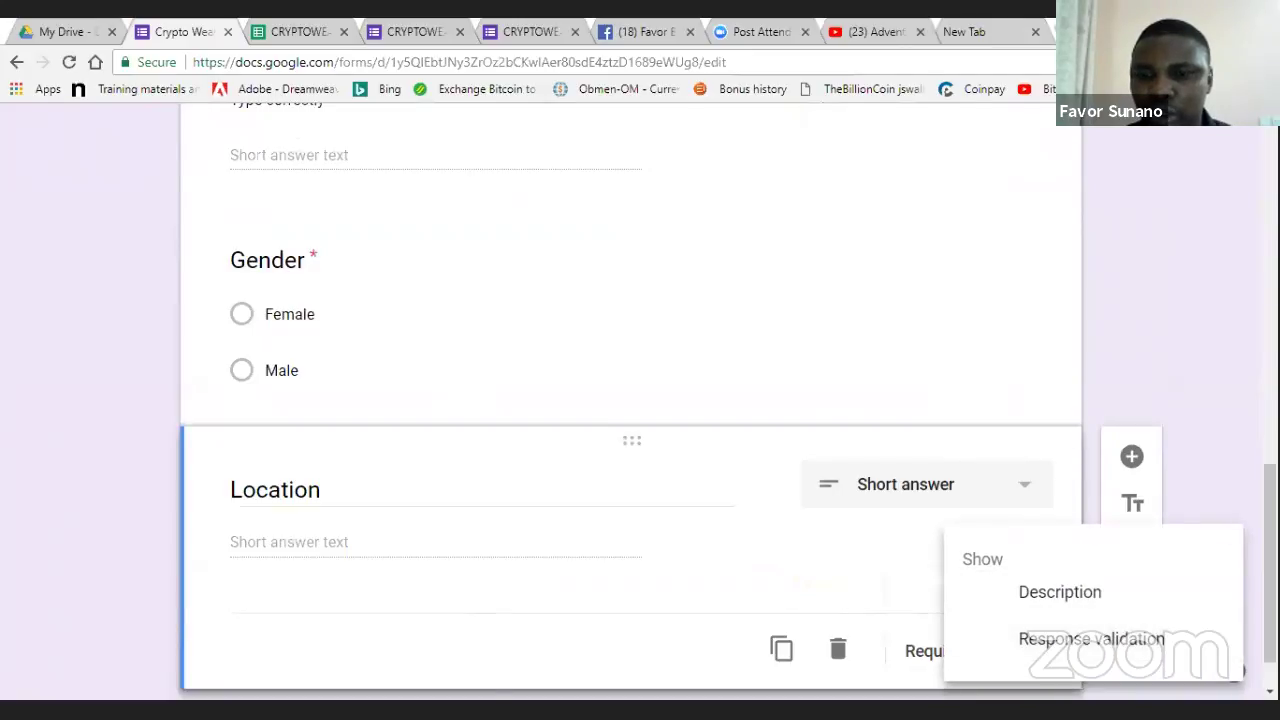
left_click(1060, 592)
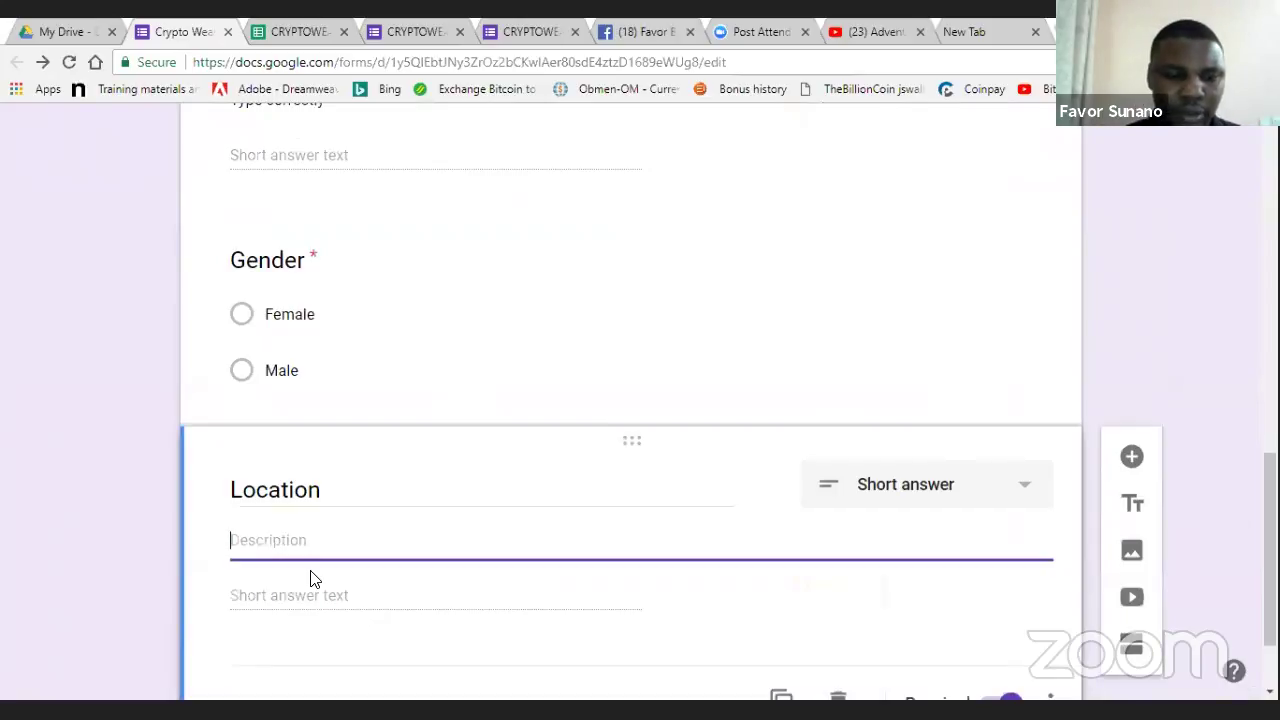
key("ctrl+v")
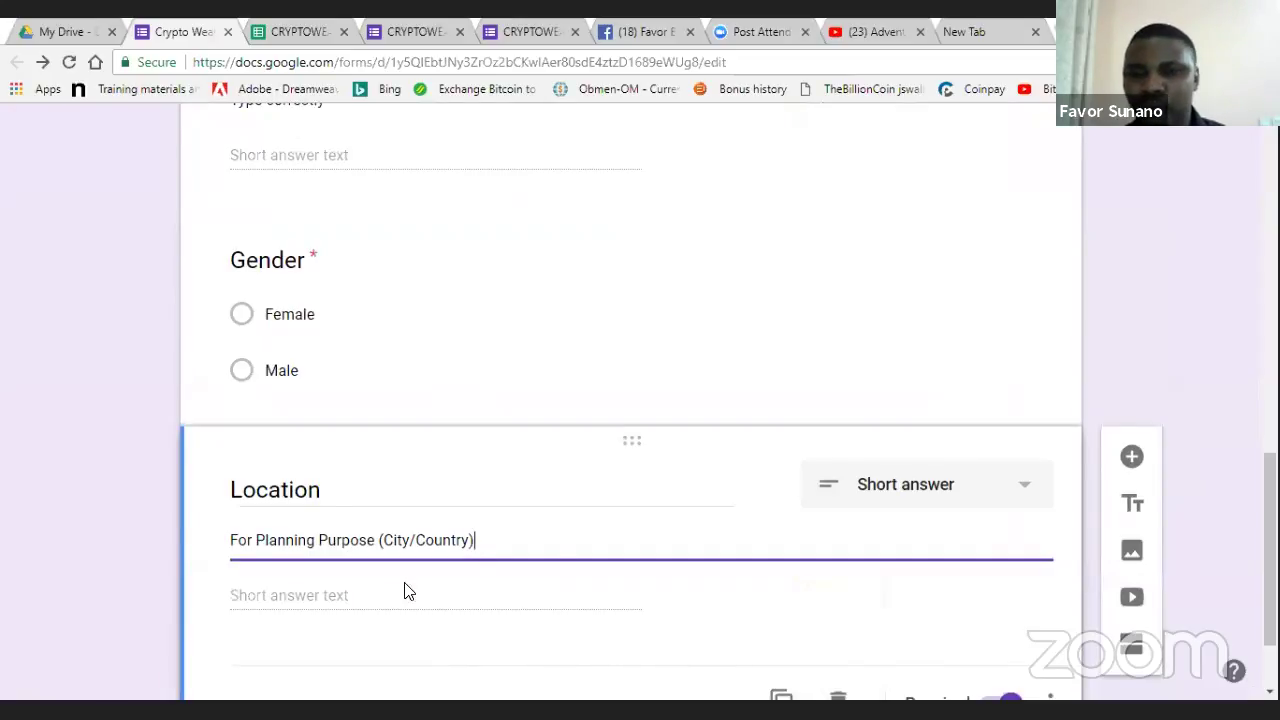
left_click(210, 602)
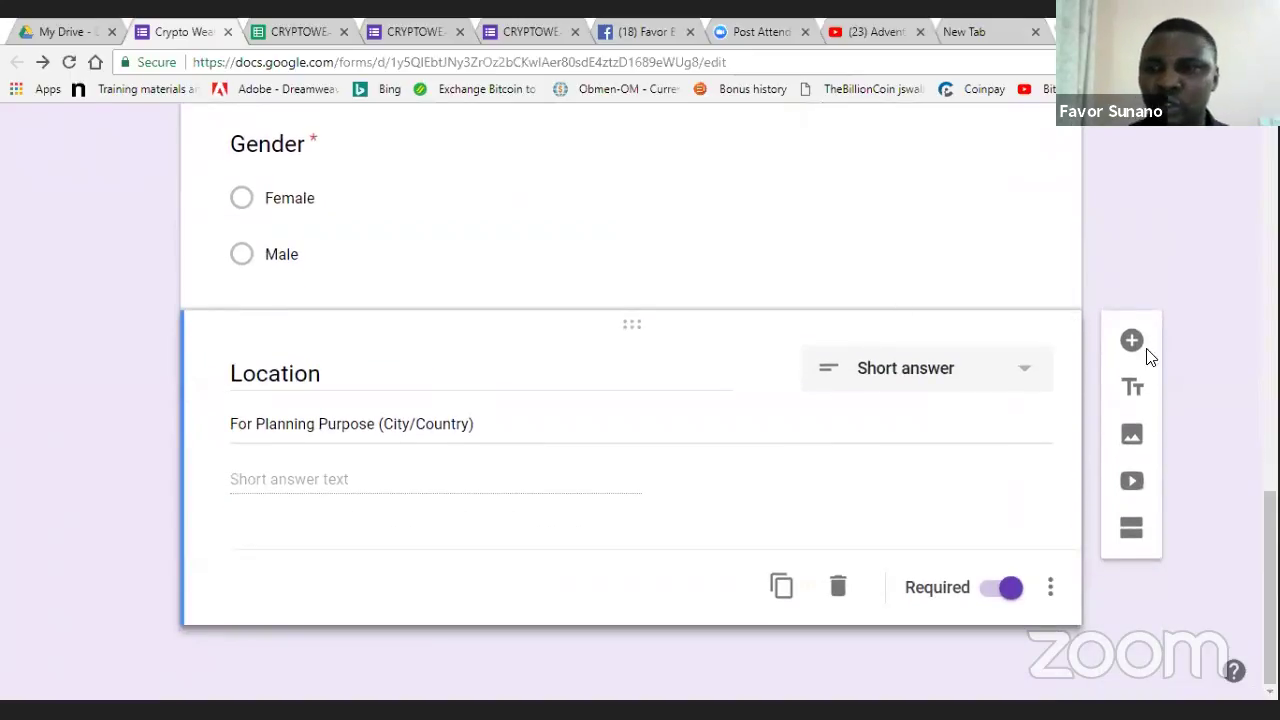
- Insert a blank multiple-choice question directly under the form description, then start adding an image
scroll(1131, 343, "up", 6)
scroll(380, 418, "up", 4)
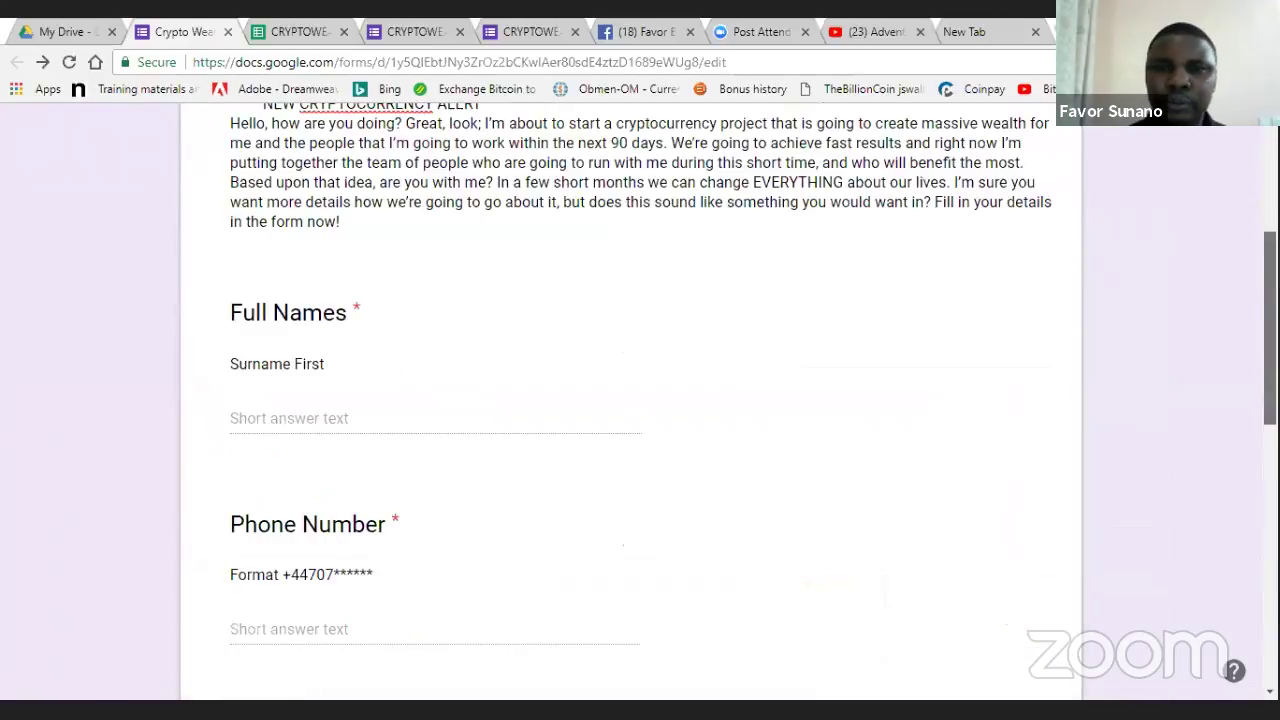
left_click(363, 441)
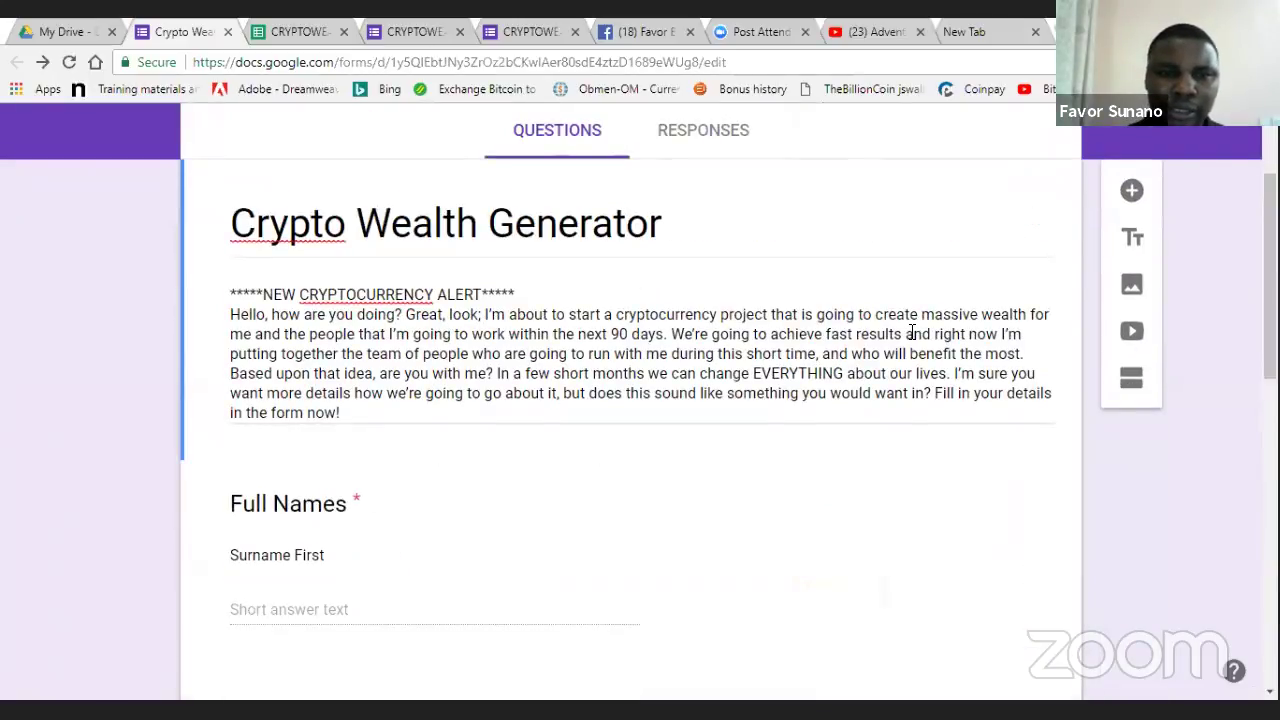
left_click(1138, 190)
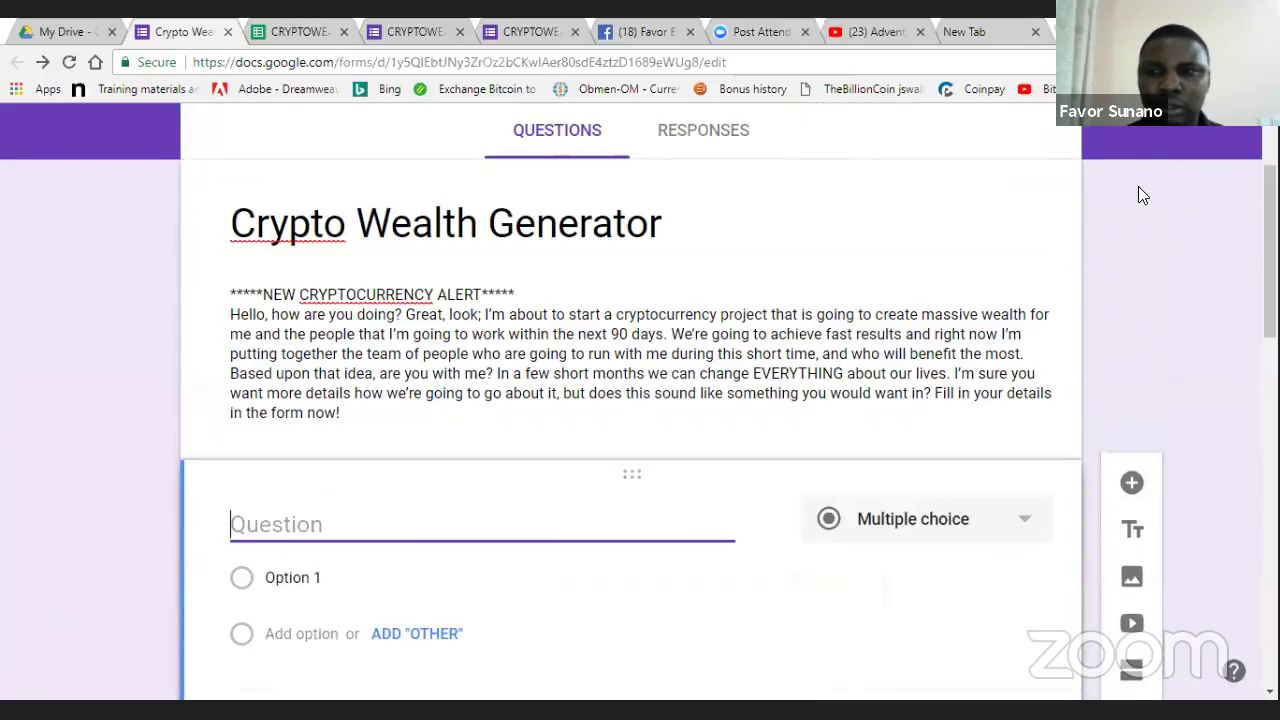
scroll(1097, 306, "down", 3)
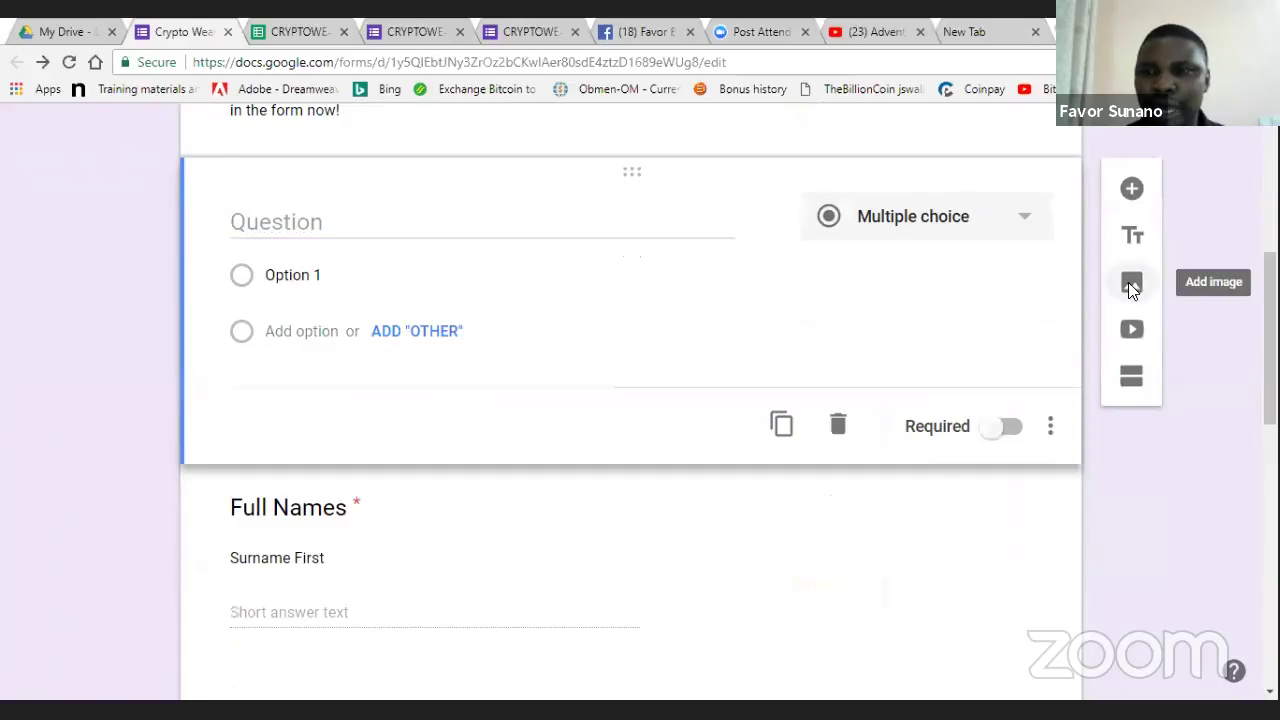
left_click(1131, 287)
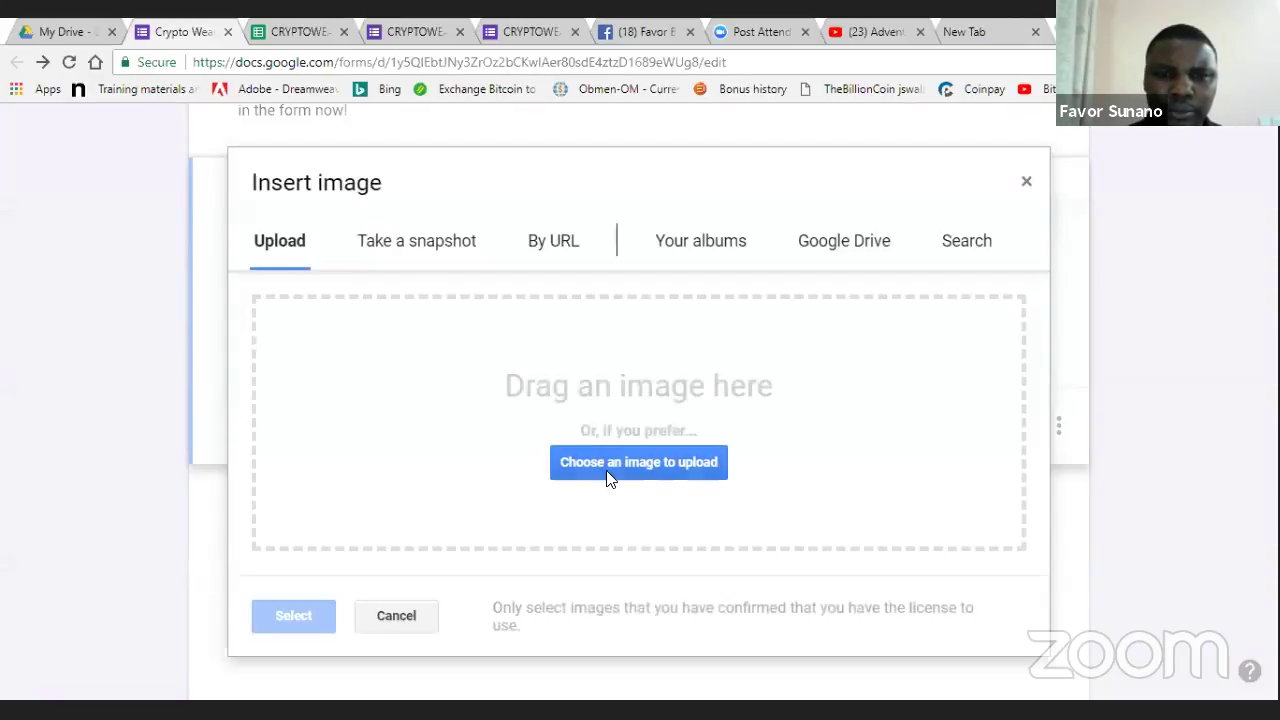
- Upload the btc bitcoin image from the Pictures folder into the form
left_click(612, 464)
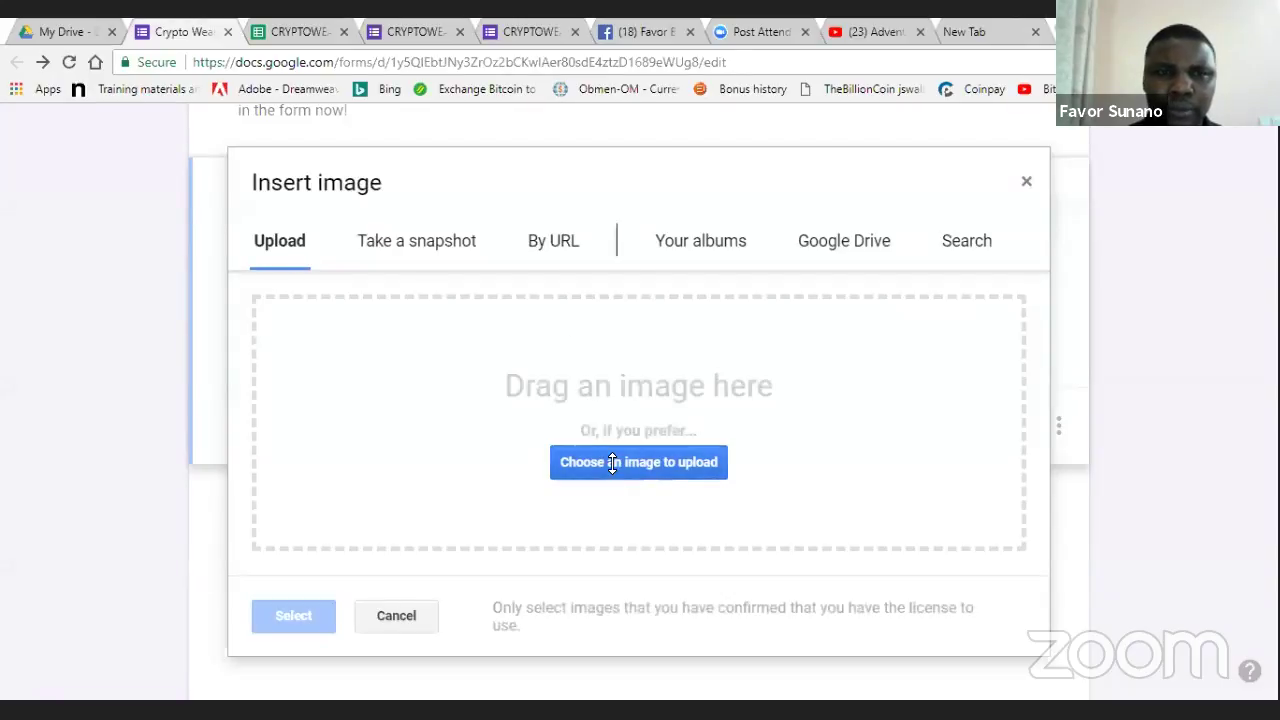
left_click(94, 189)
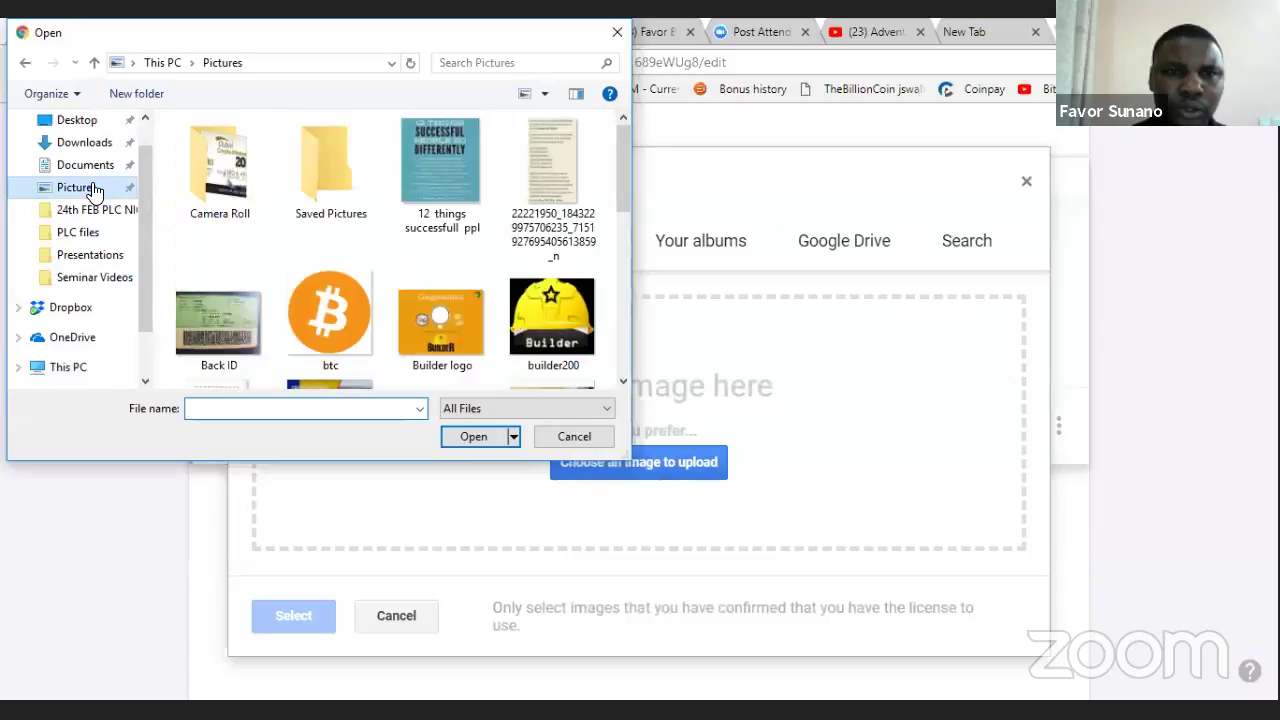
left_click(328, 312)
double_click(328, 312)
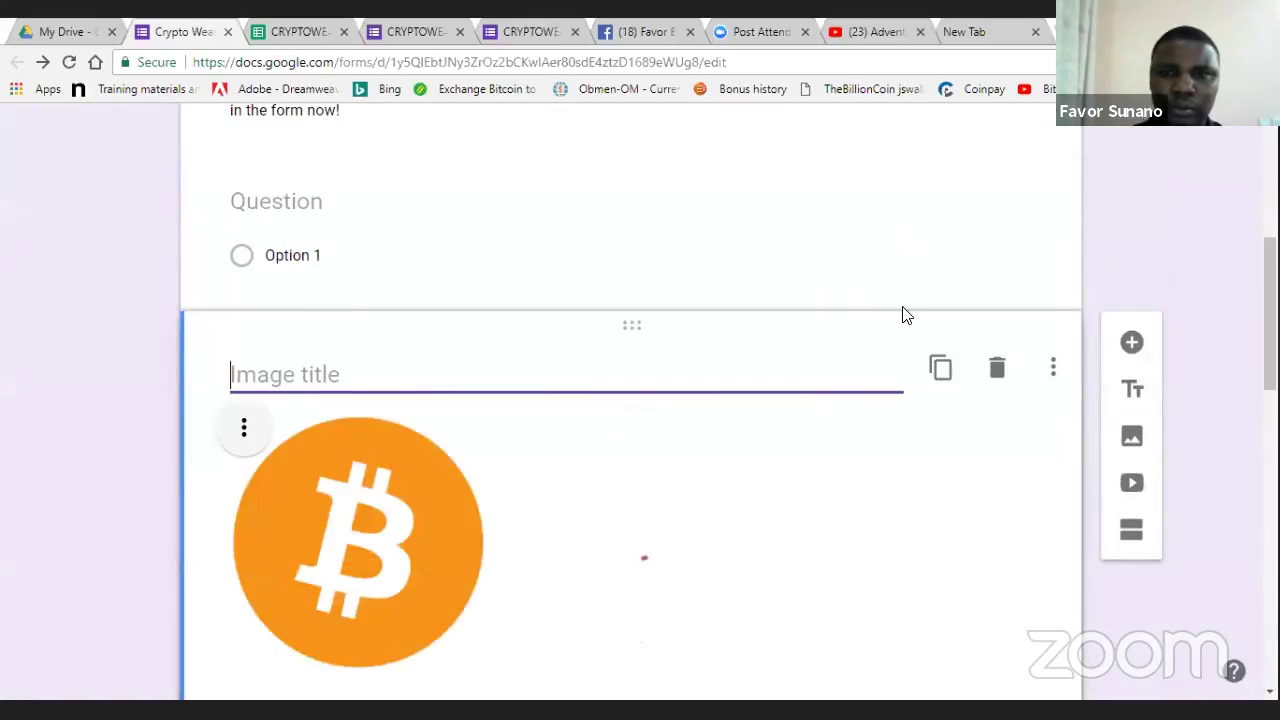
scroll(436, 423, "down", 3)
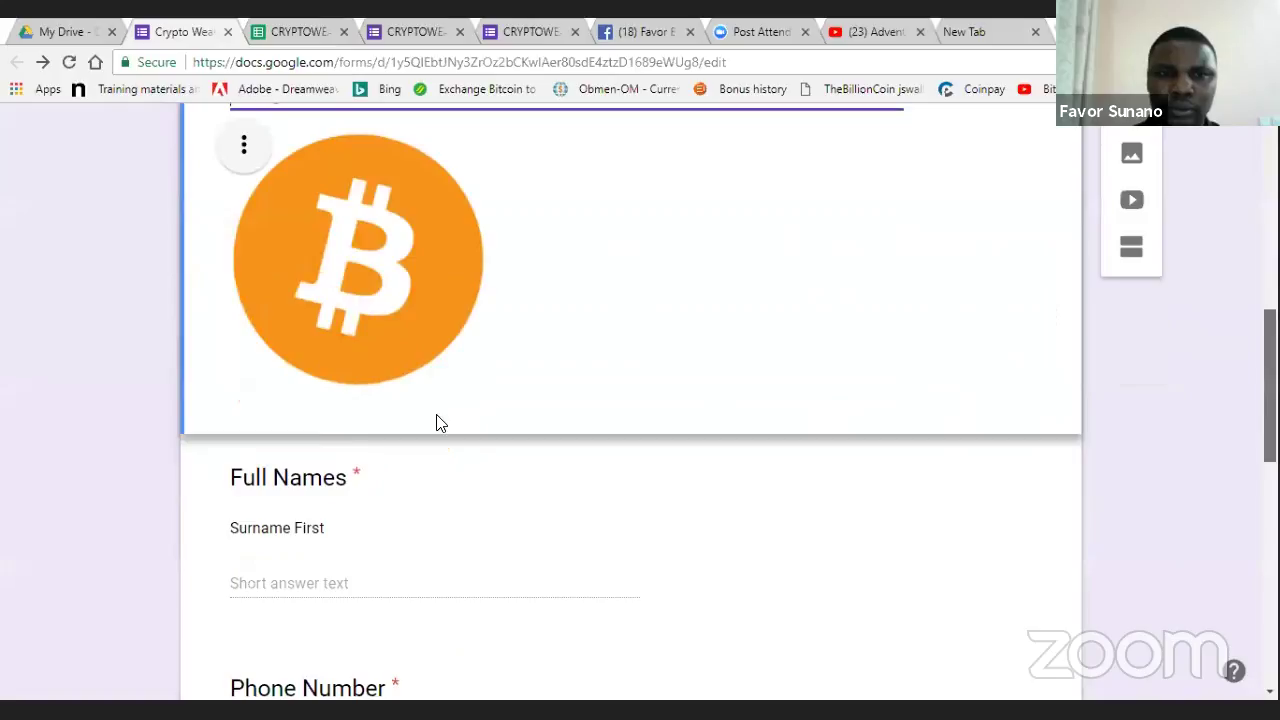
scroll(917, 304, "up", 2)
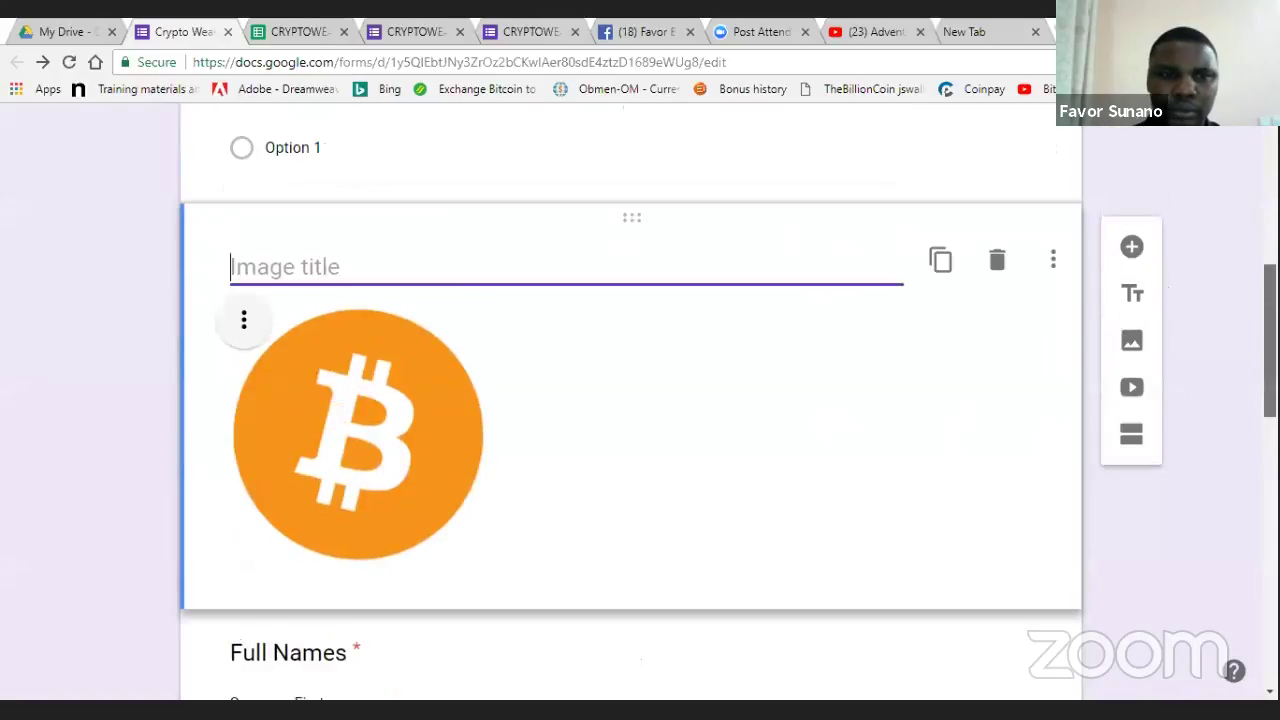
scroll(706, 400, "up", 3)
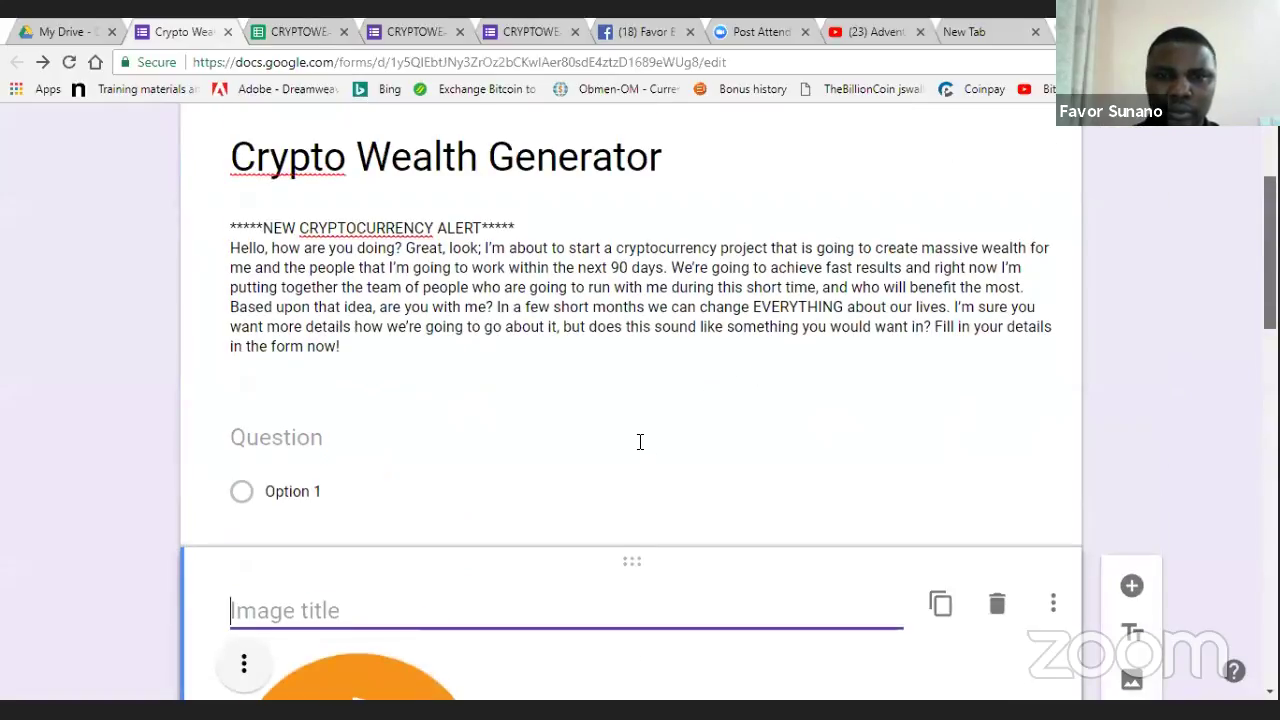
- Show the extra options menu of the empty multiple-choice question
left_click(1003, 383)
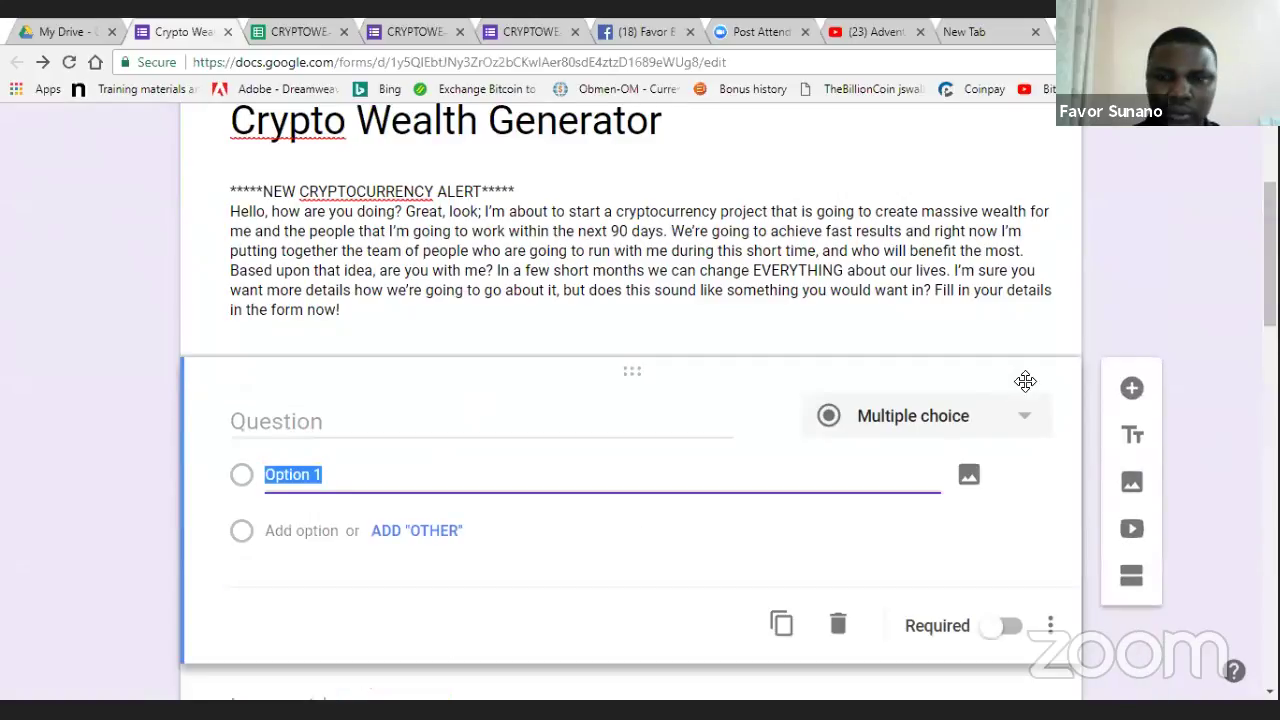
left_click(968, 340)
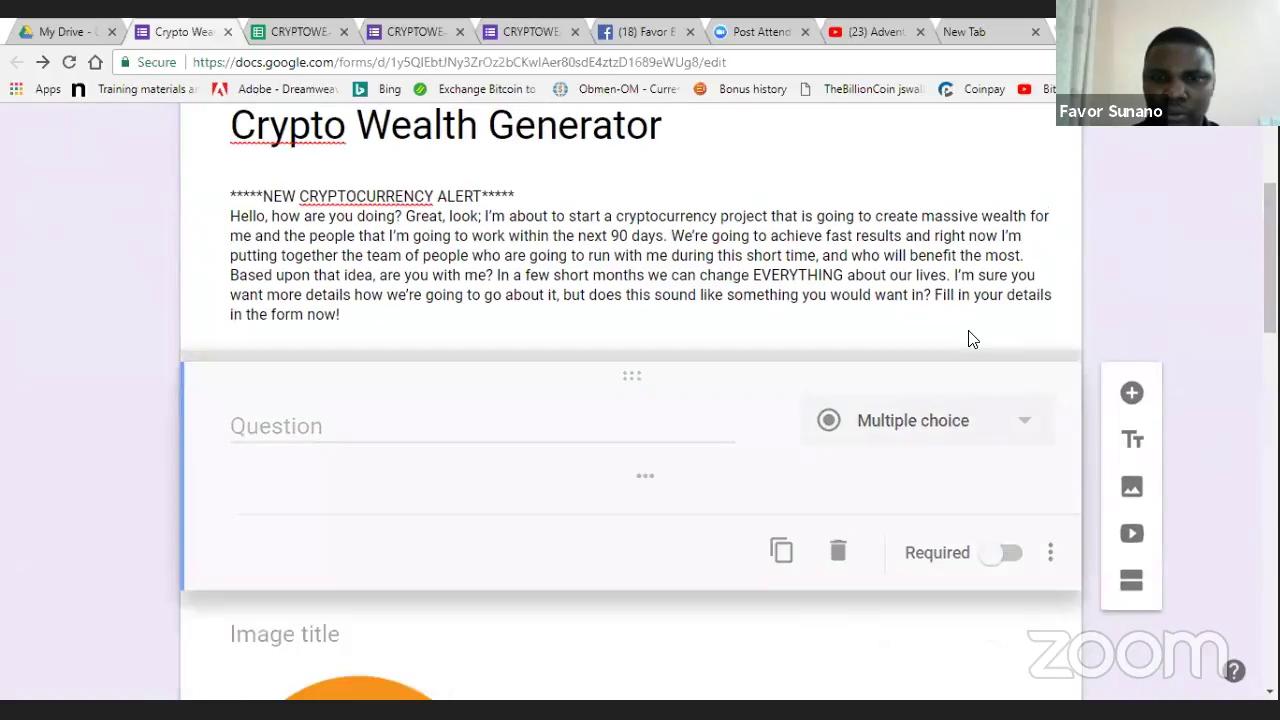
scroll(1055, 428, "down", 2)
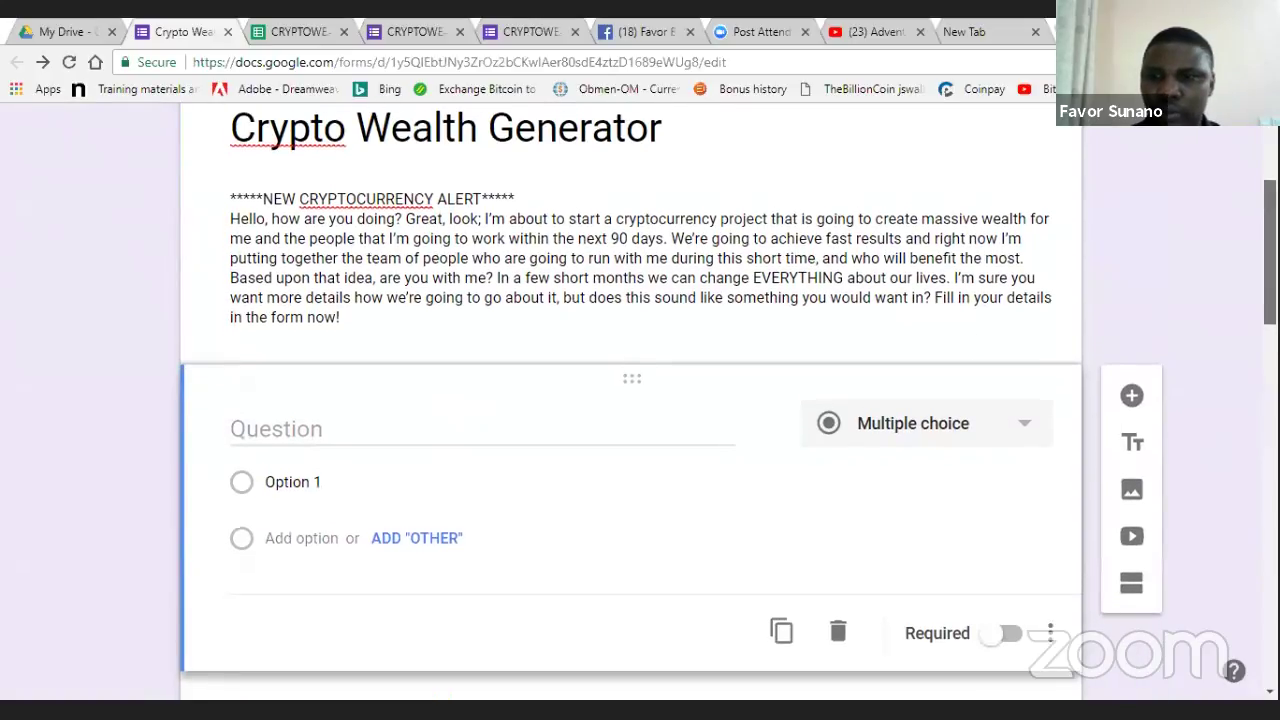
scroll(1057, 428, "down", 3)
left_click(1053, 420)
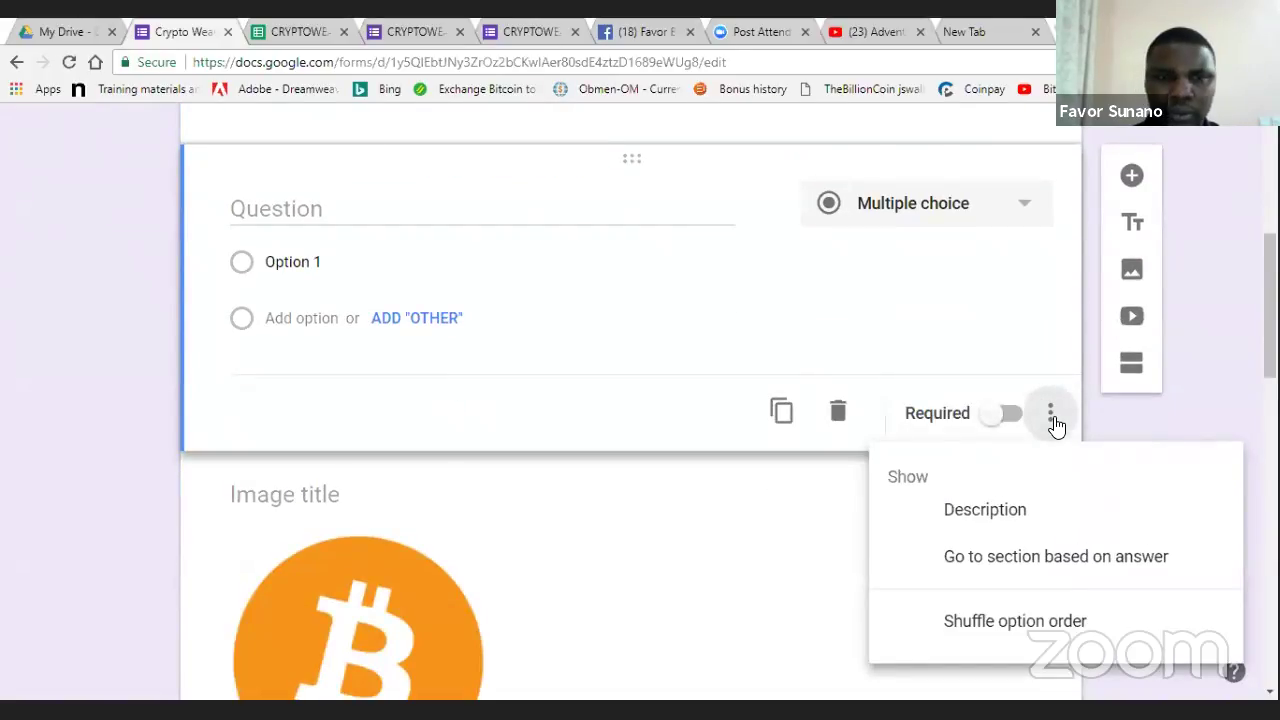
scroll(1268, 300, "down", 5)
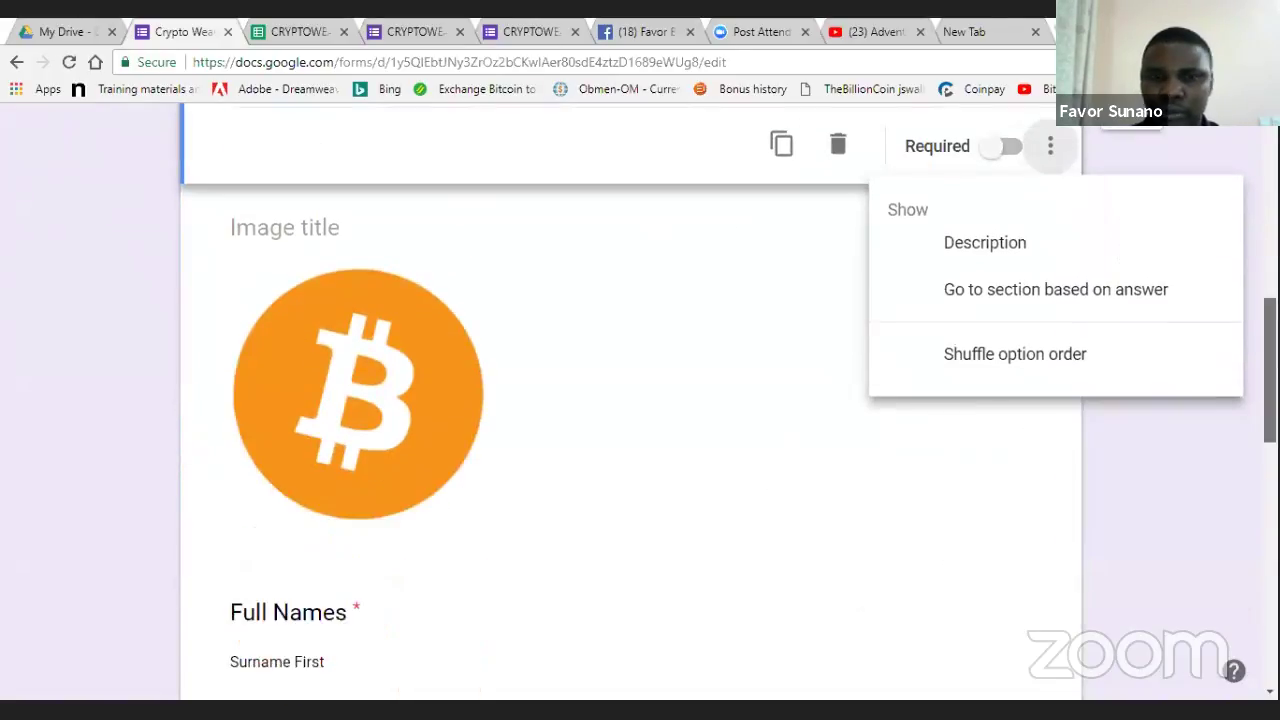
scroll(900, 306, "up", 7)
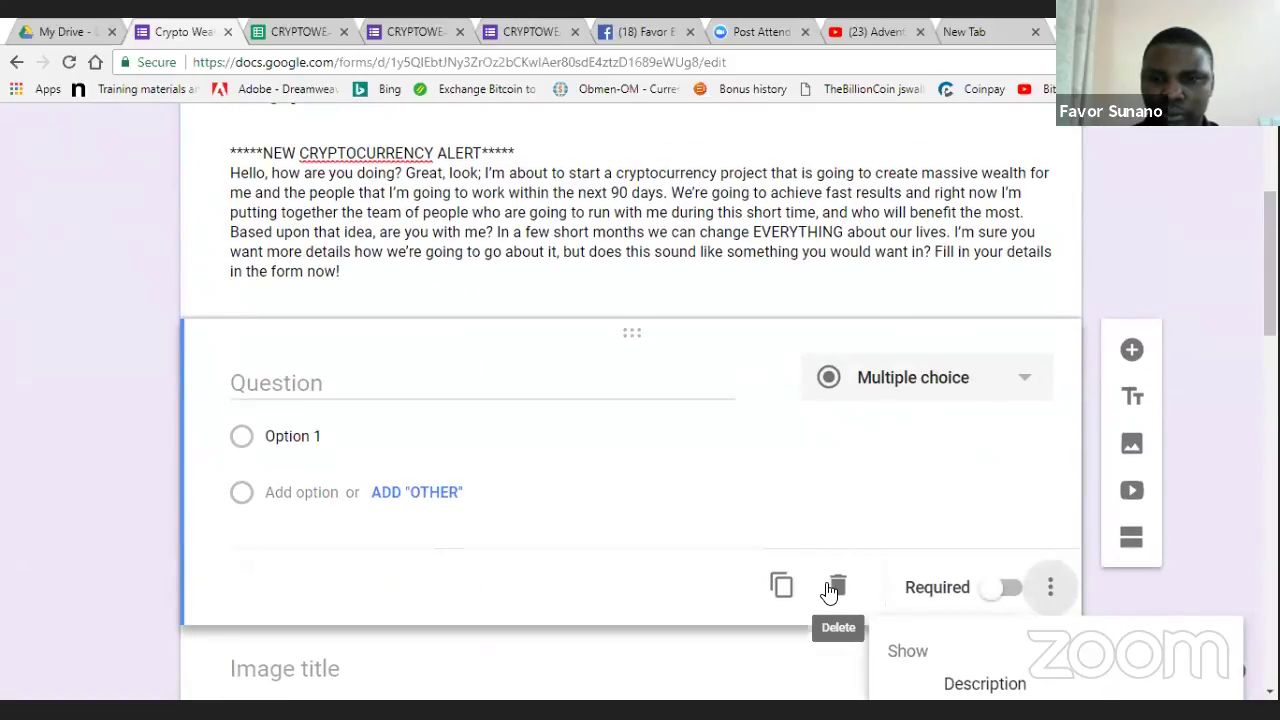
- Delete the empty multiple-choice question so the Bitcoin image follows the description
scroll(837, 588, "down", 2)
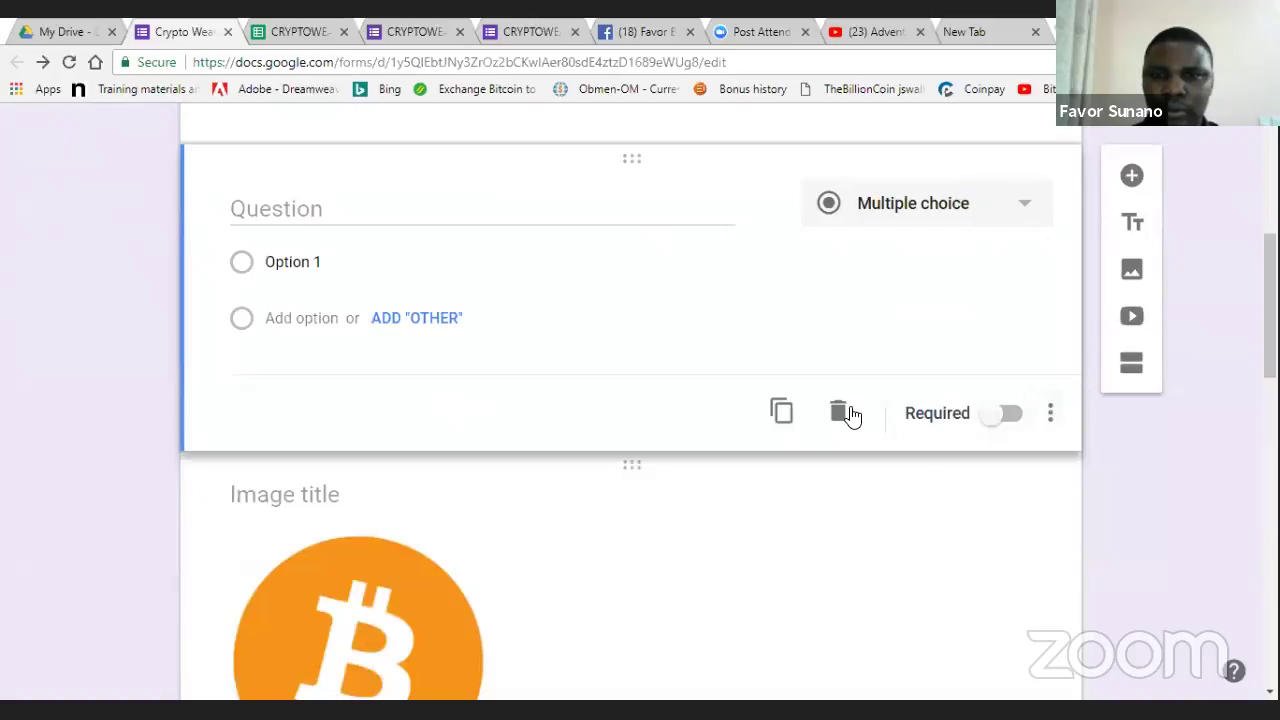
scroll(766, 466, "up", 4)
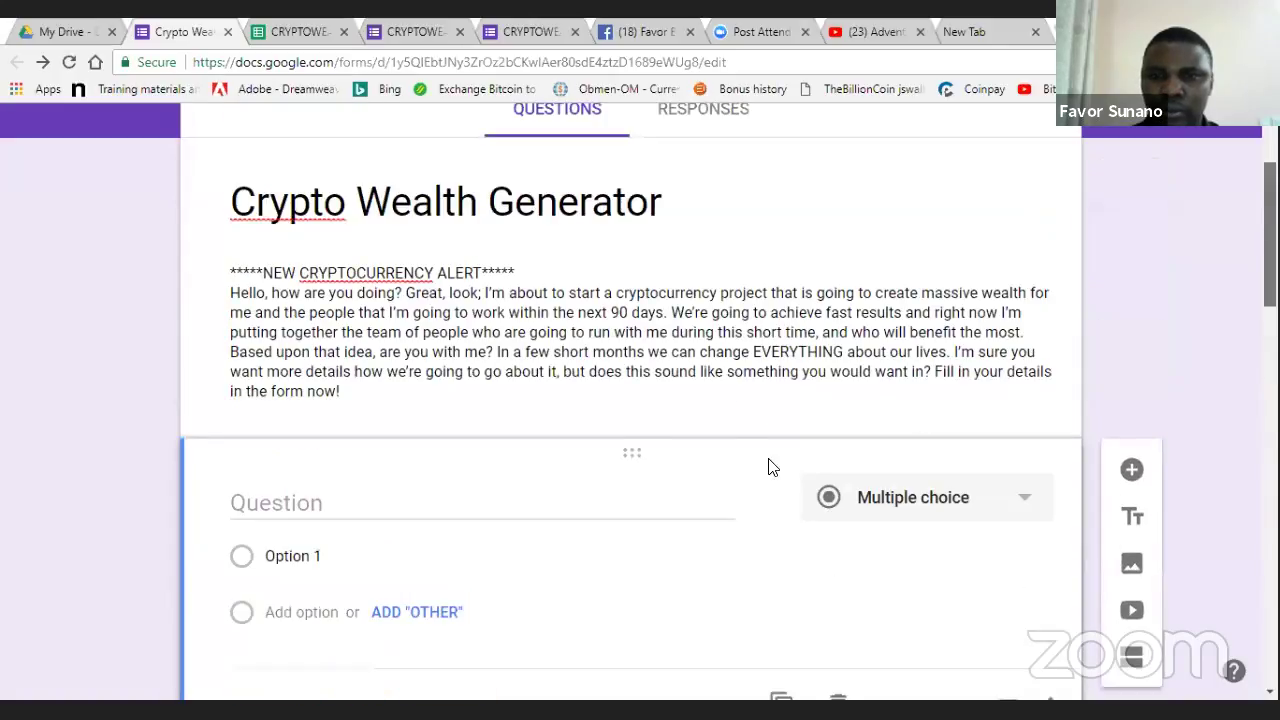
scroll(855, 513, "down", 3)
left_click(842, 502)
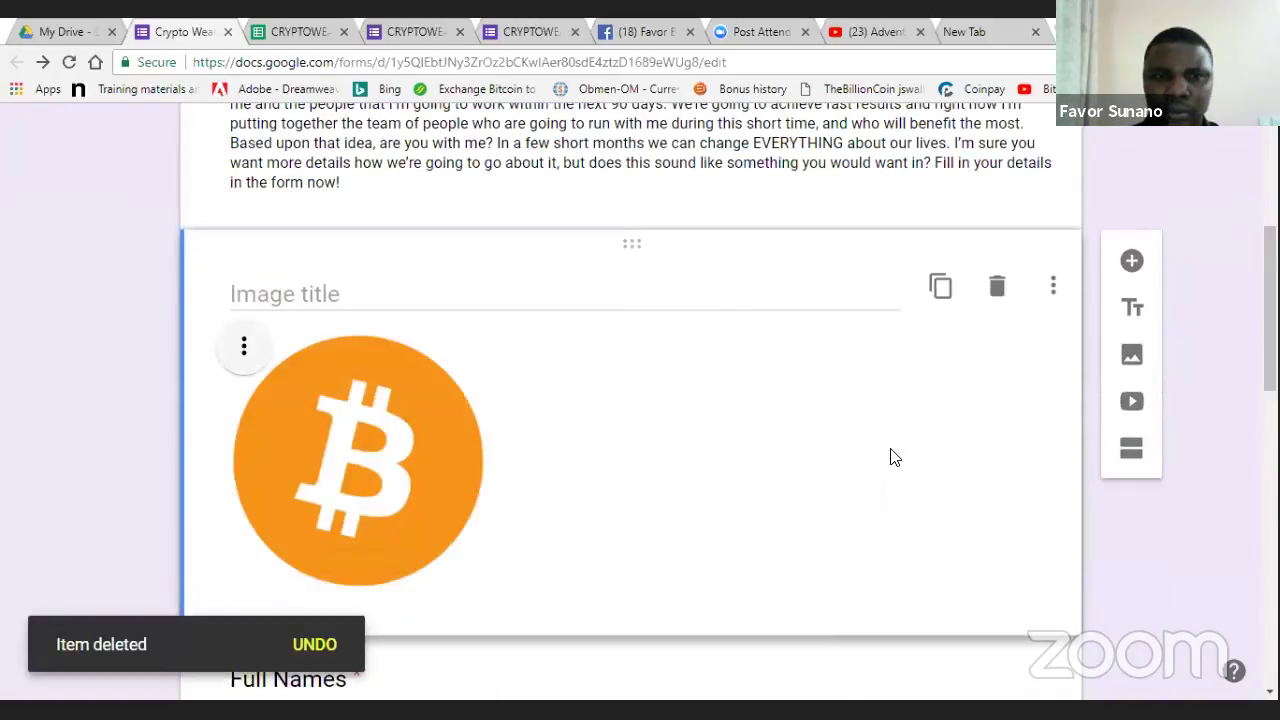
scroll(1218, 368, "down", 3)
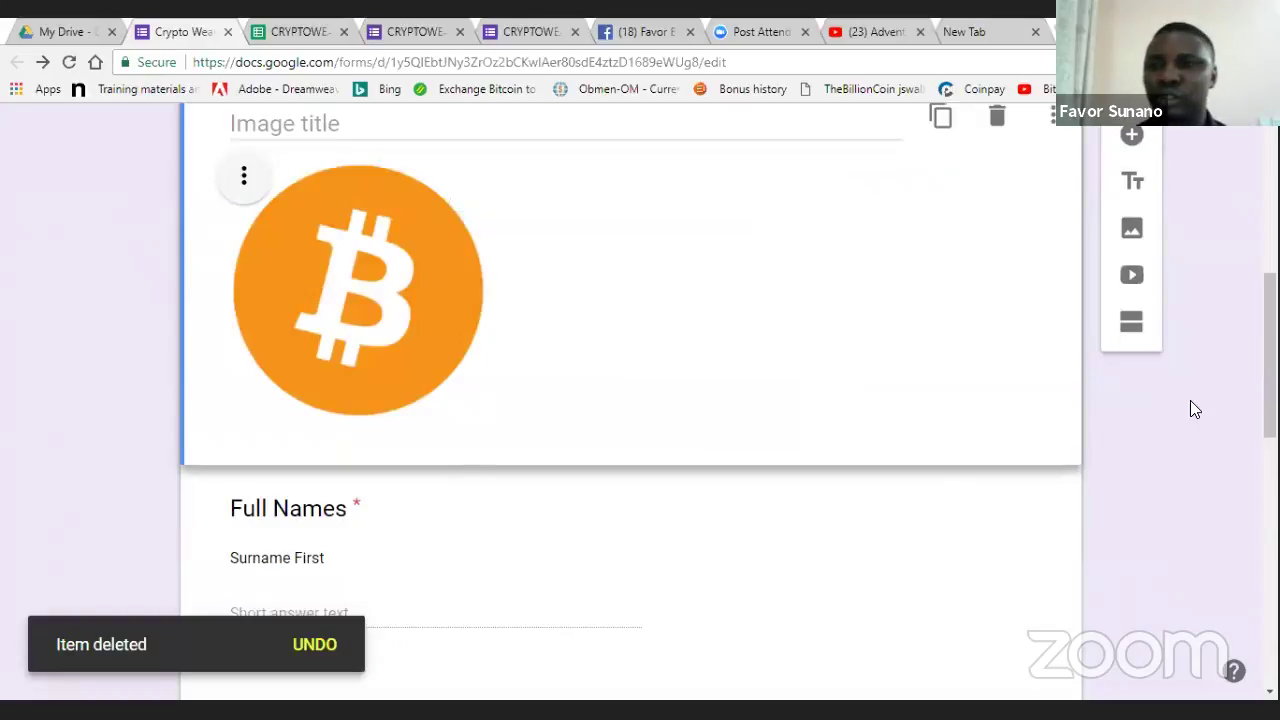
left_click_drag(1270, 400, 1270, 349)
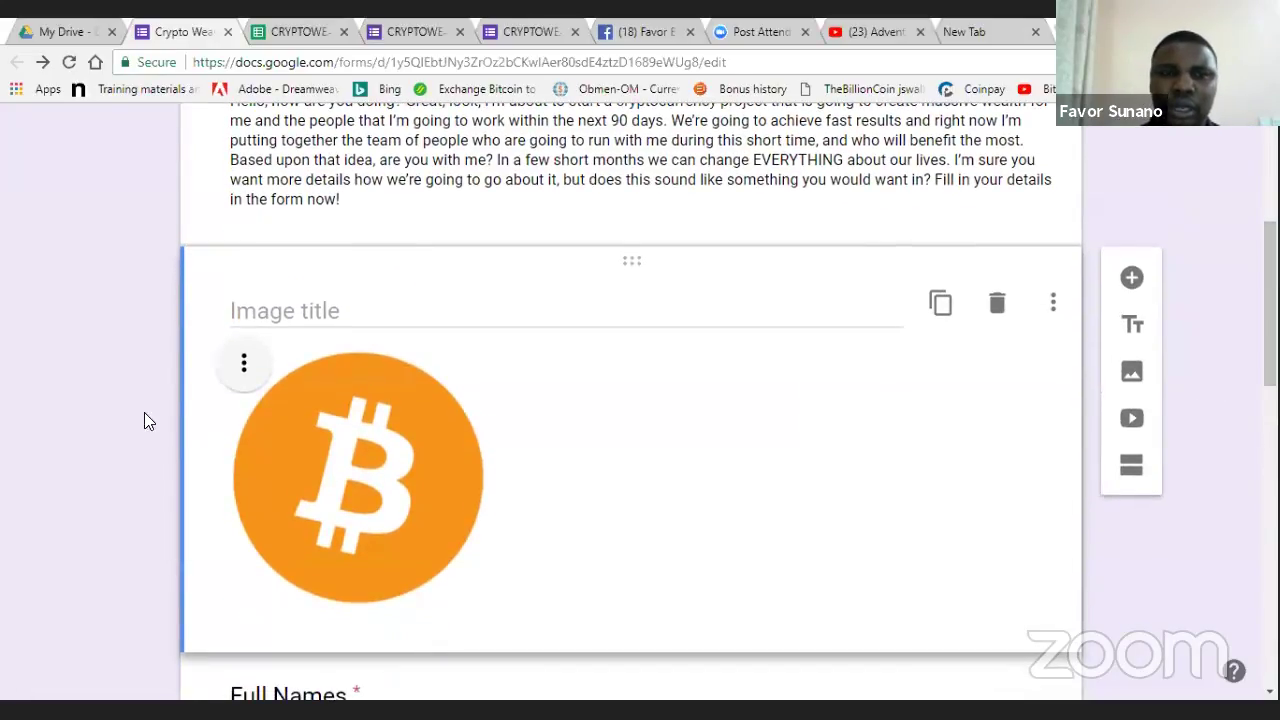
scroll(1132, 277, "up", 4)
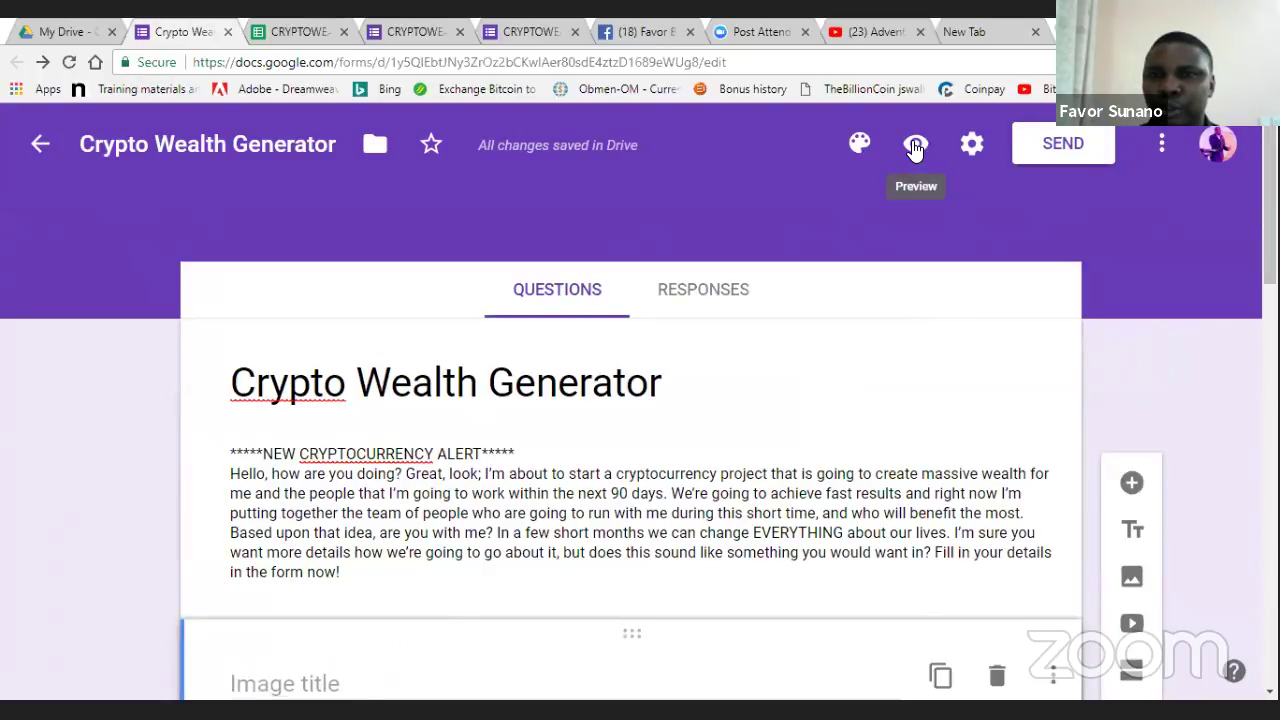
- Preview the Crypto Wealth Generator form in a new tab, then return to the editor
left_click(916, 148)
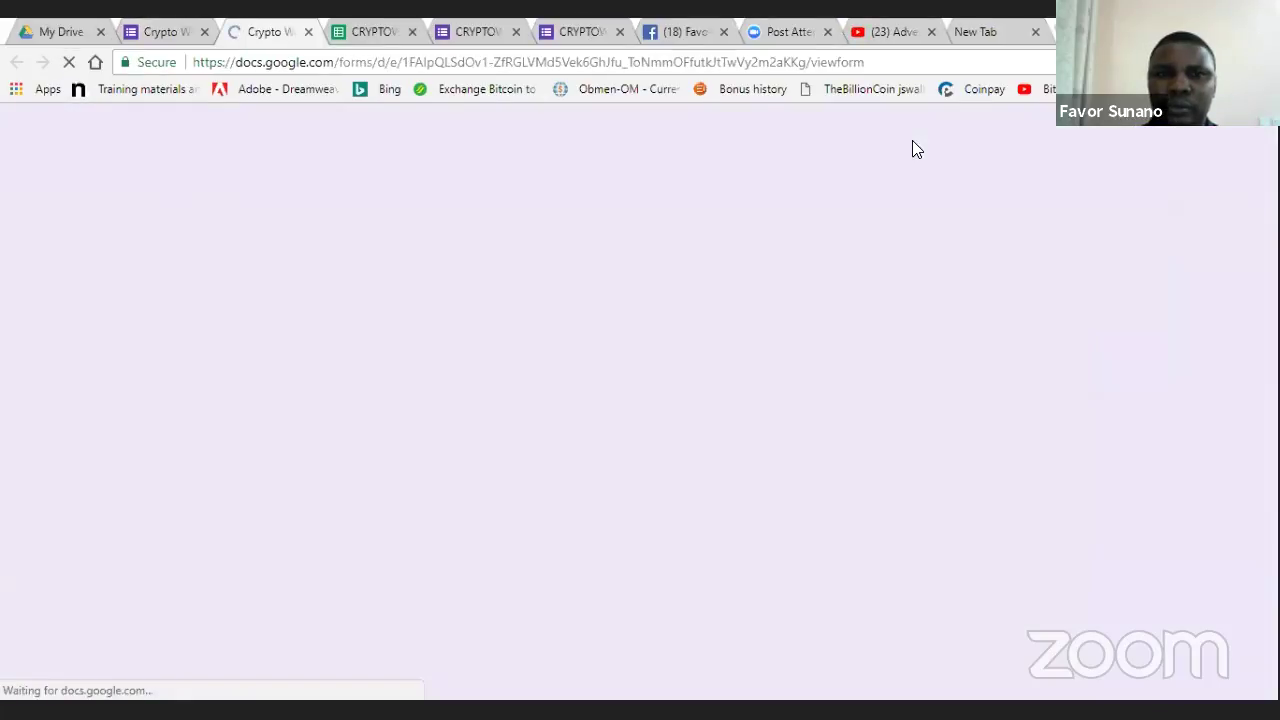
scroll(640, 400, "down", 5)
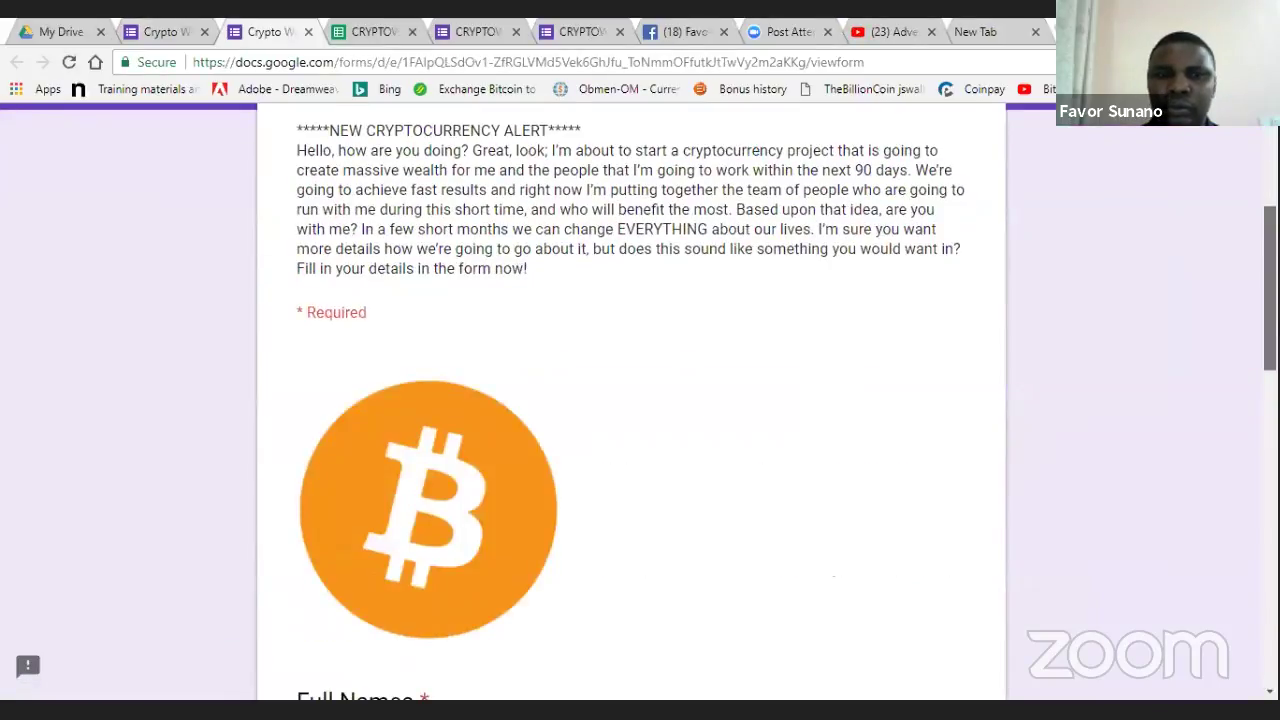
scroll(640, 400, "down", 4)
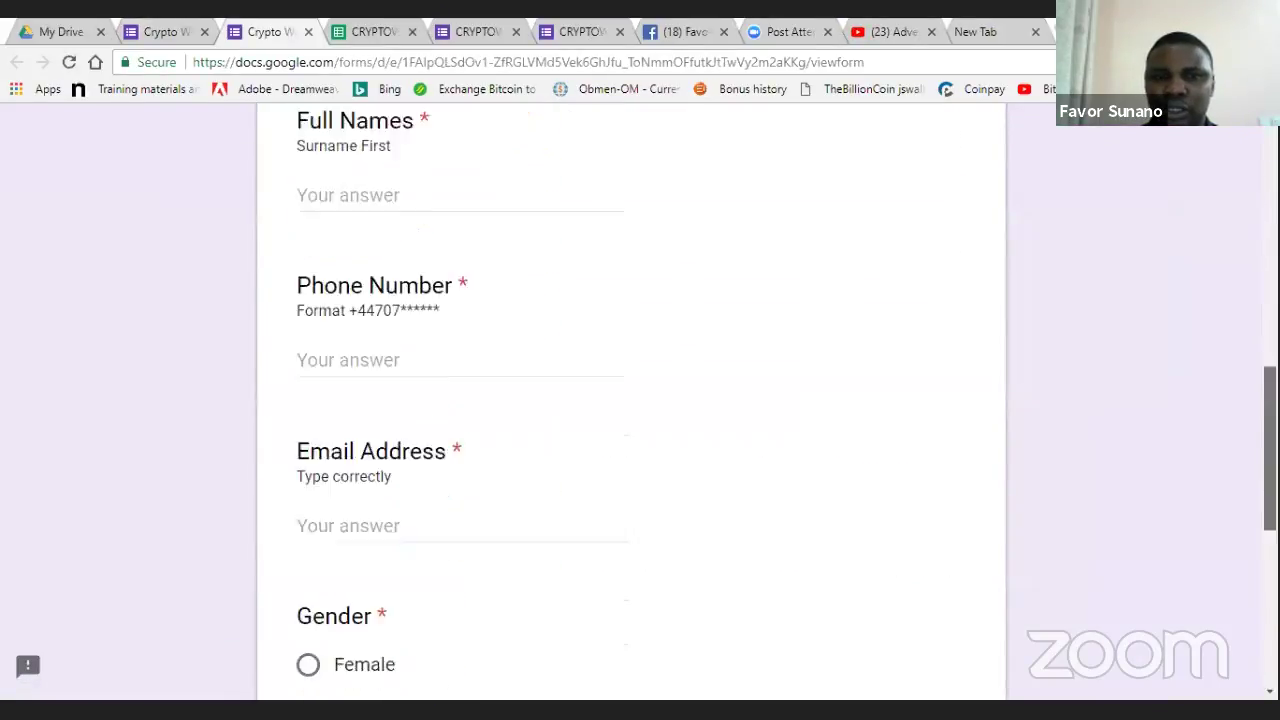
scroll(640, 400, "up", 7)
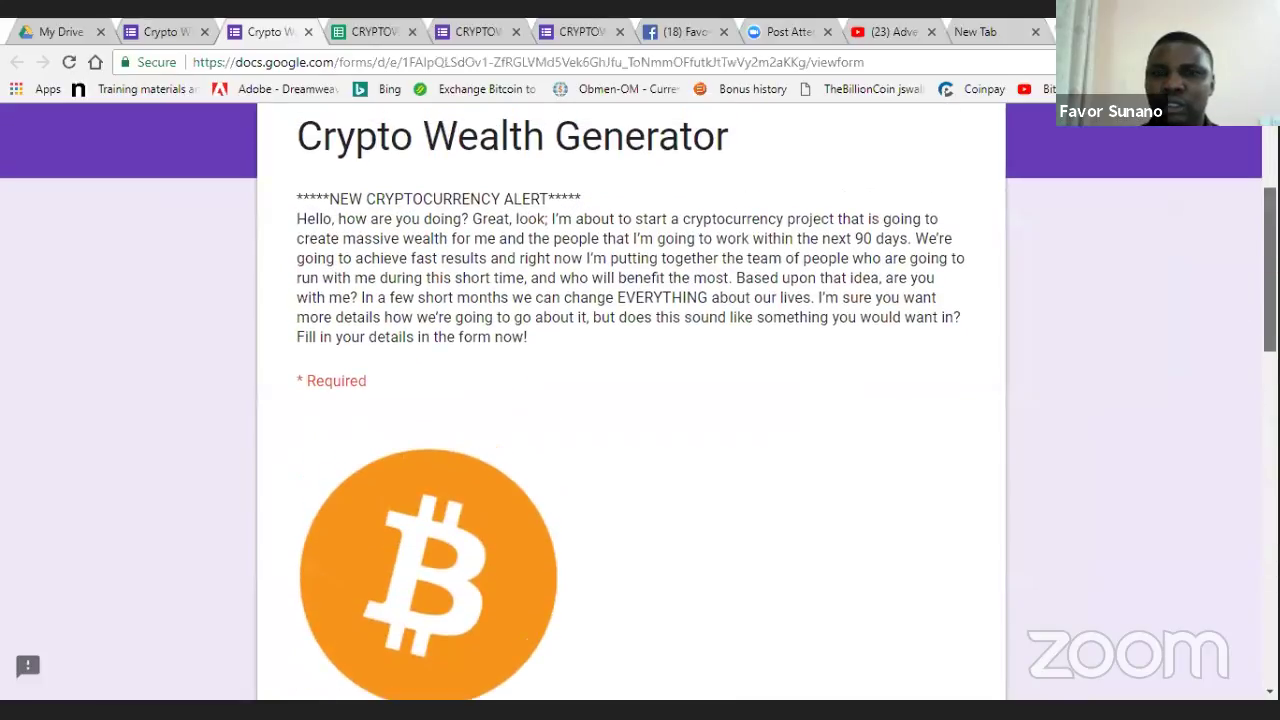
scroll(640, 400, "down", 4)
scroll(640, 400, "down", 7)
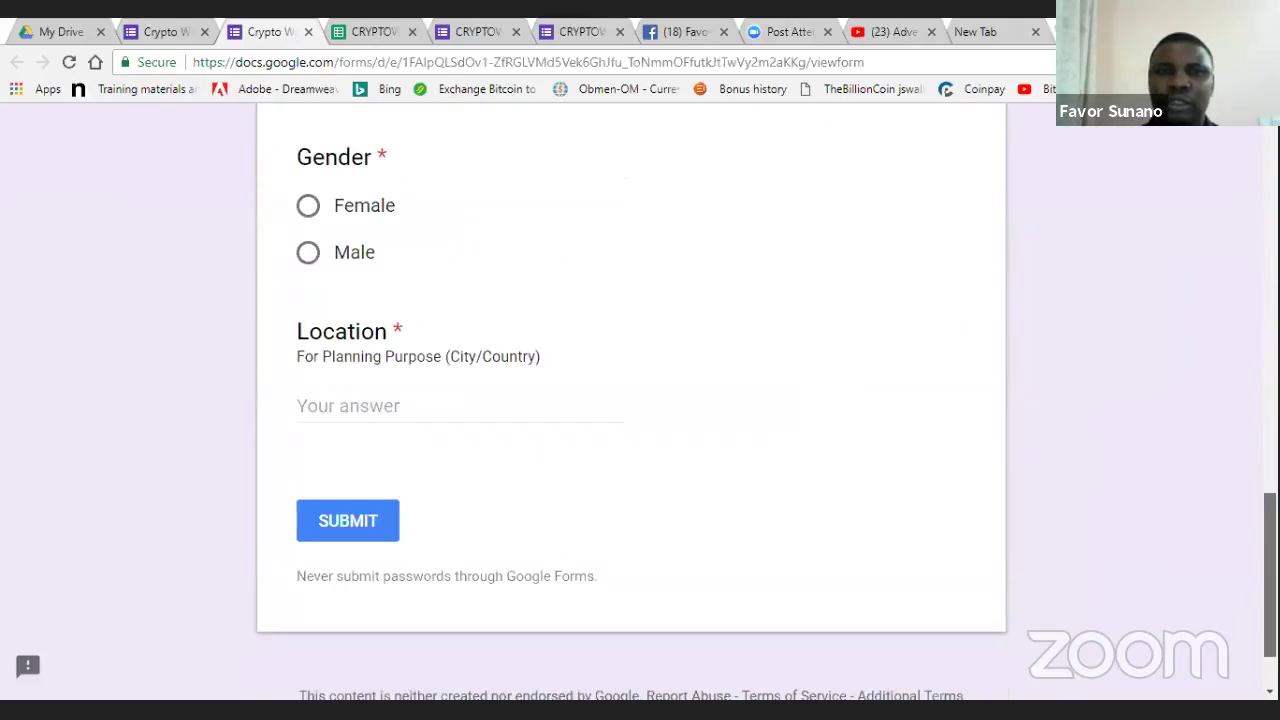
scroll(640, 400, "up", 9)
scroll(640, 400, "up", 2)
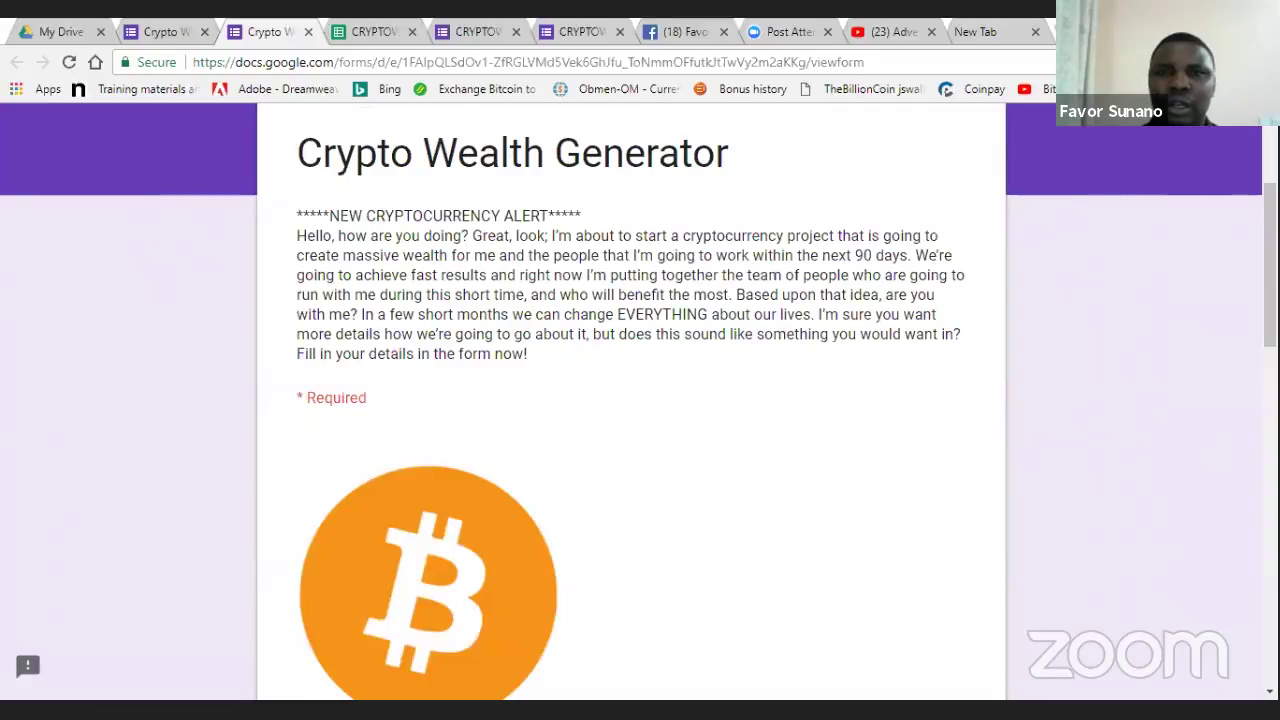
left_click(160, 31)
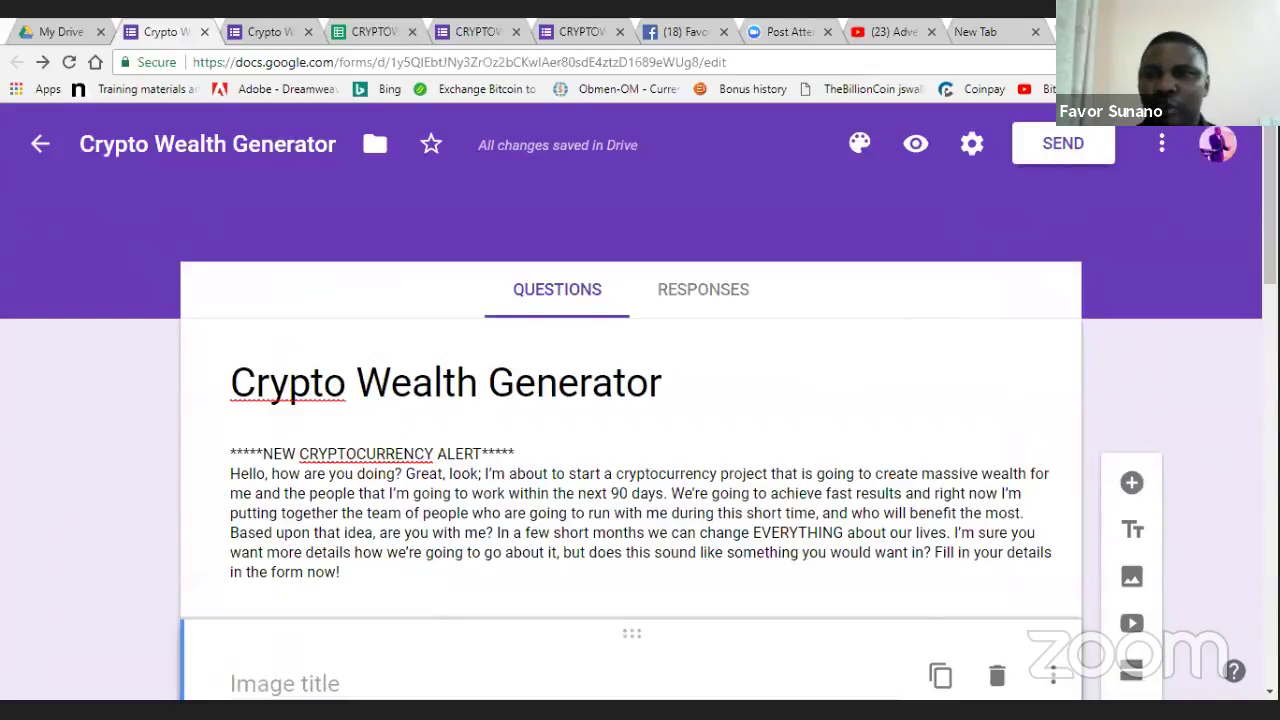
- Generate and copy a shortened link to the form, then close the Send form panel
left_click(1066, 145)
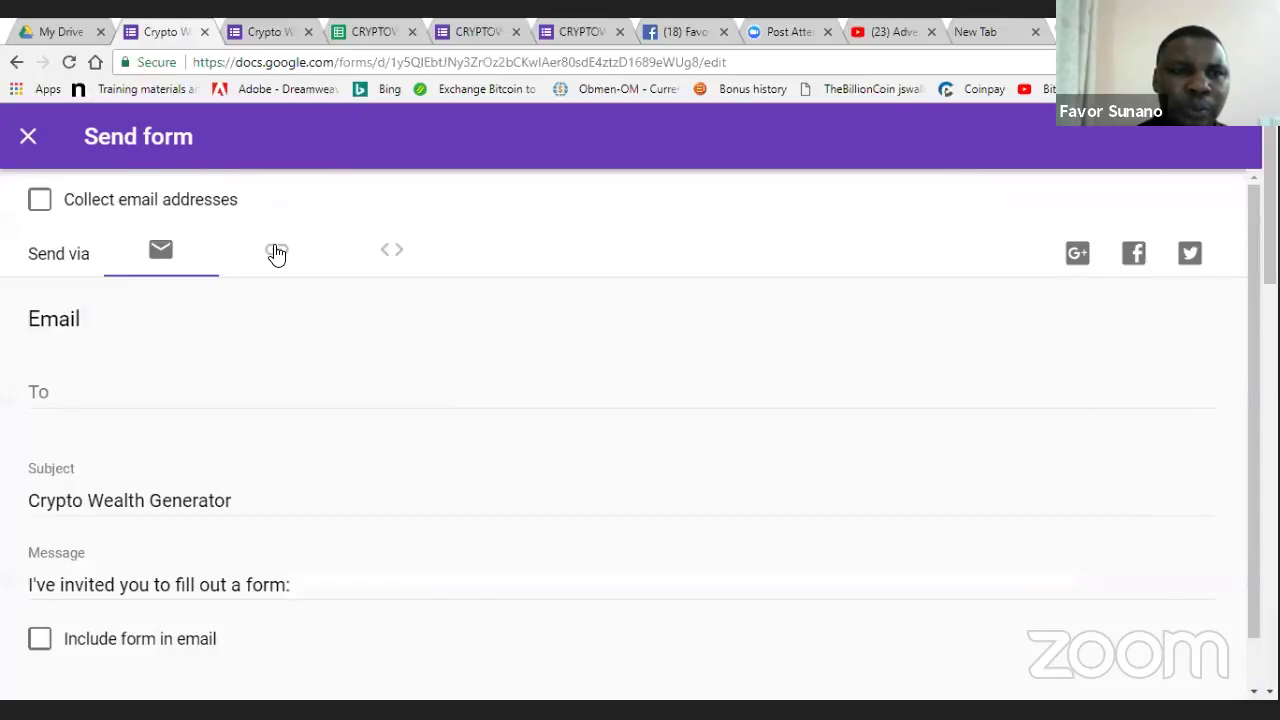
left_click(277, 252)
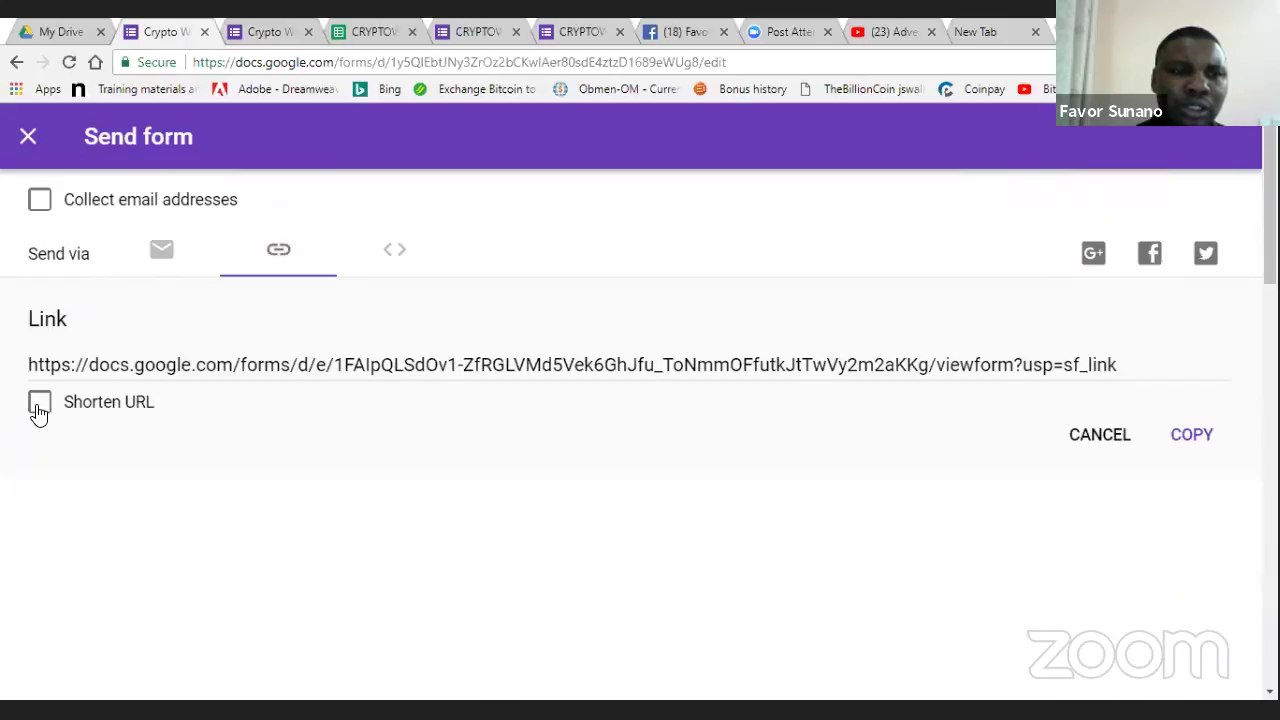
left_click(39, 404)
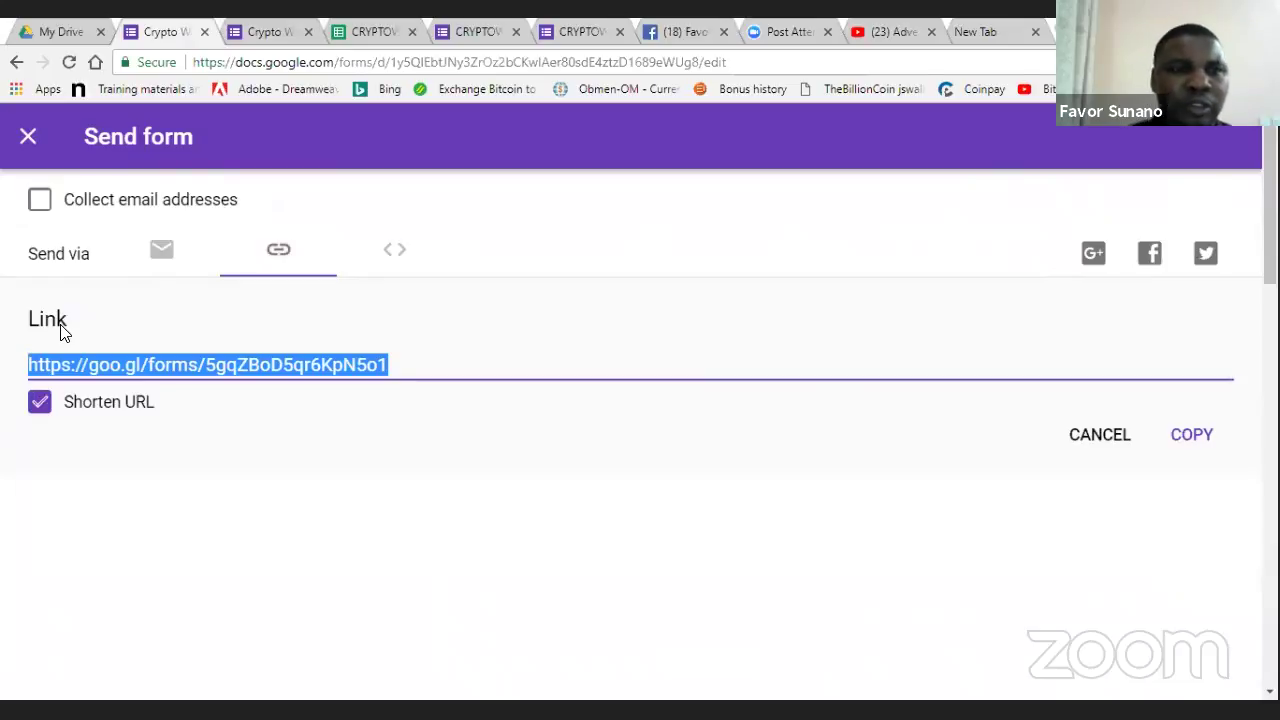
left_click(883, 178)
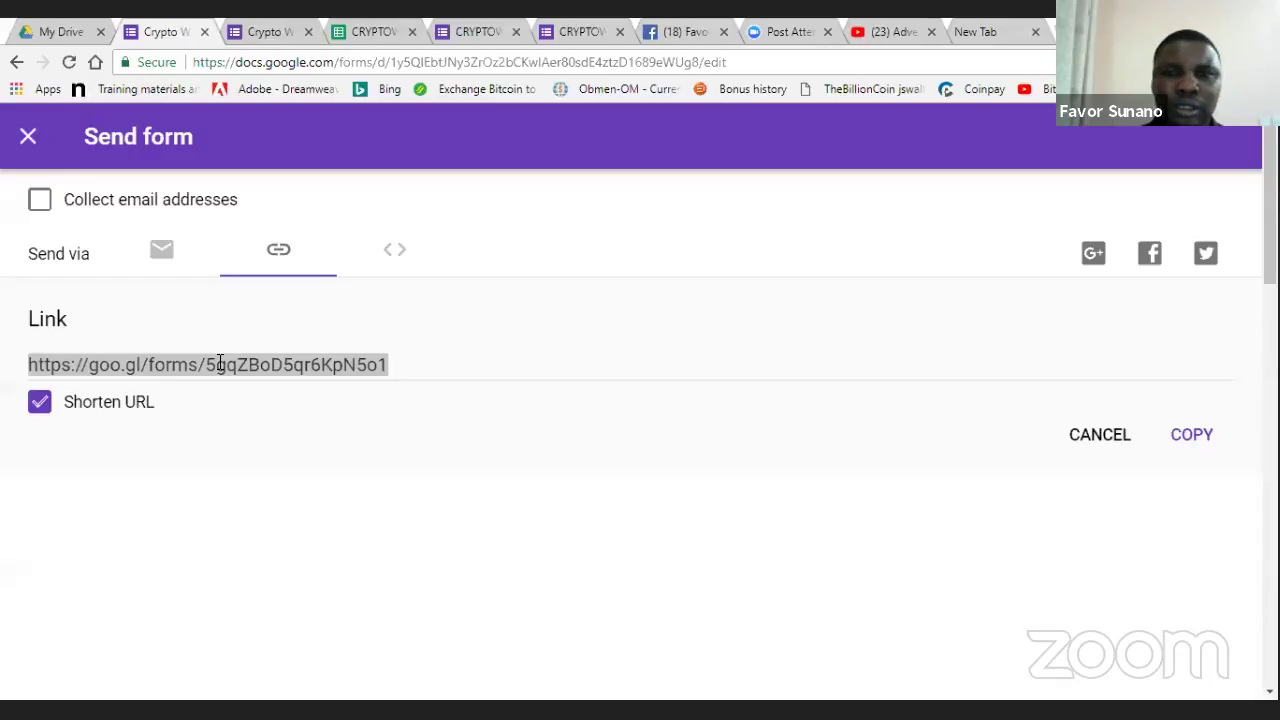
left_click(216, 364)
key("ctrl+t")
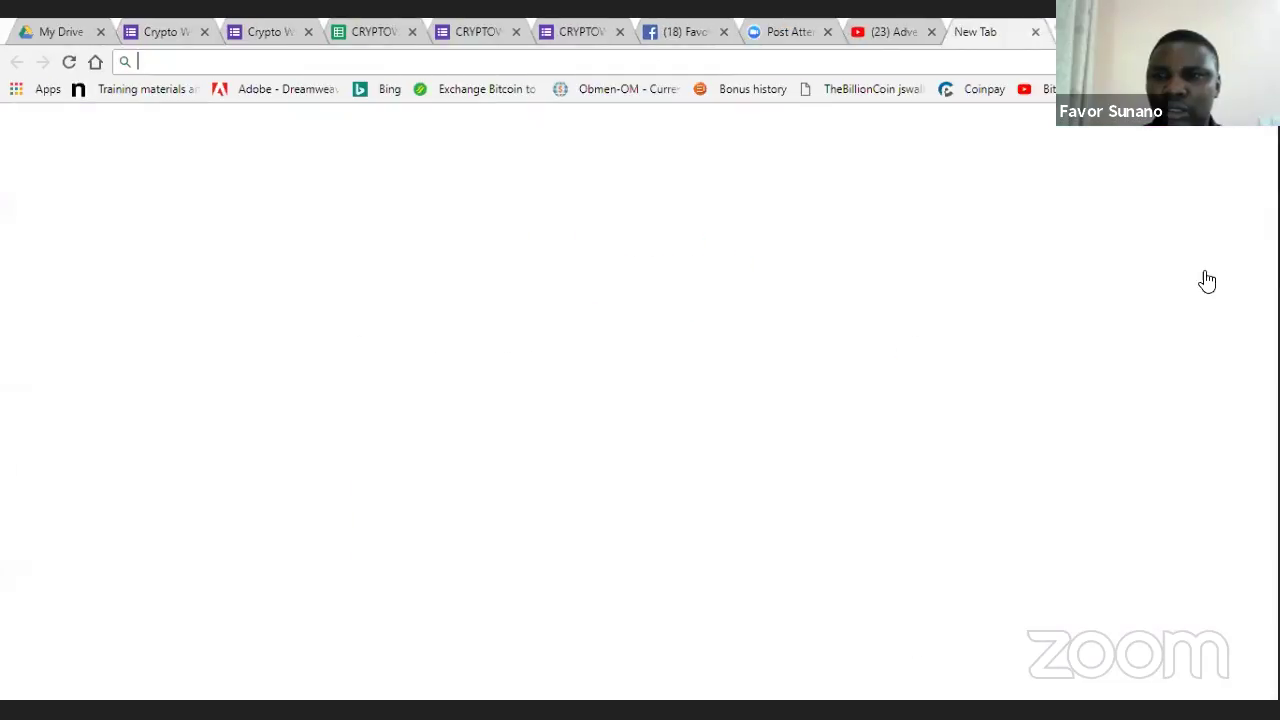
key("ctrl+shift+Tab")
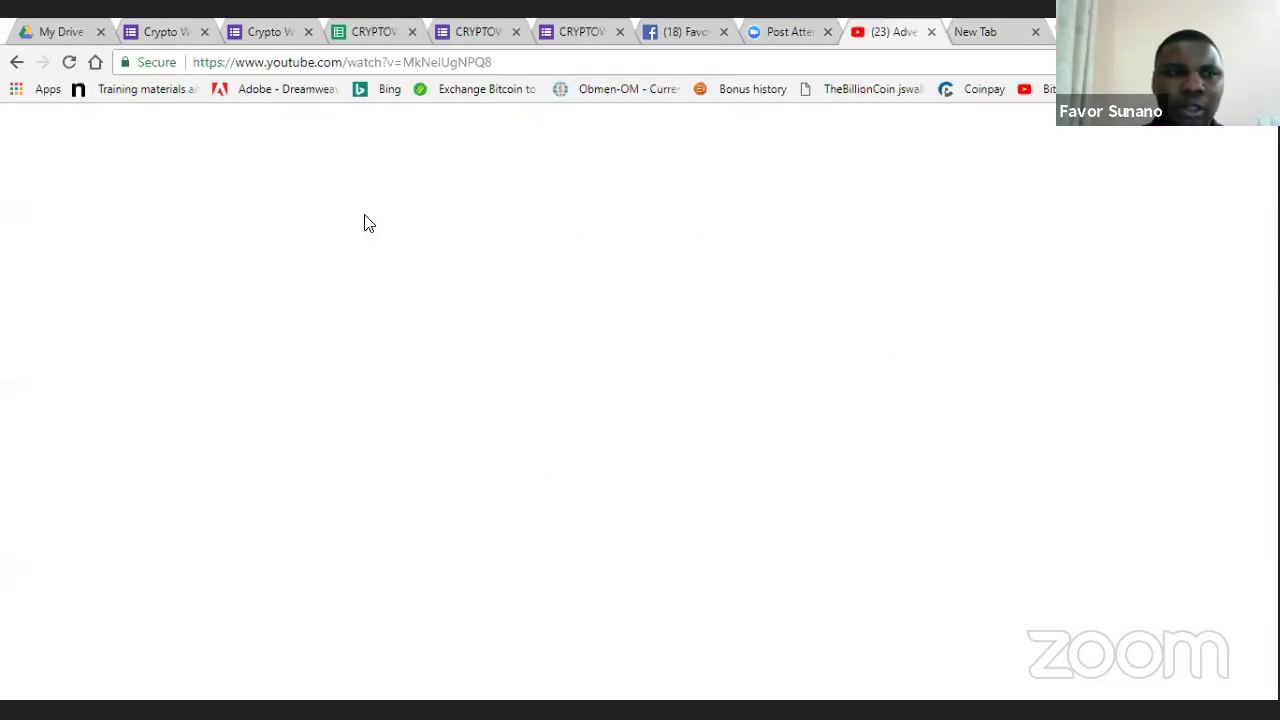
key("ctrl+2")
left_click(26, 140)
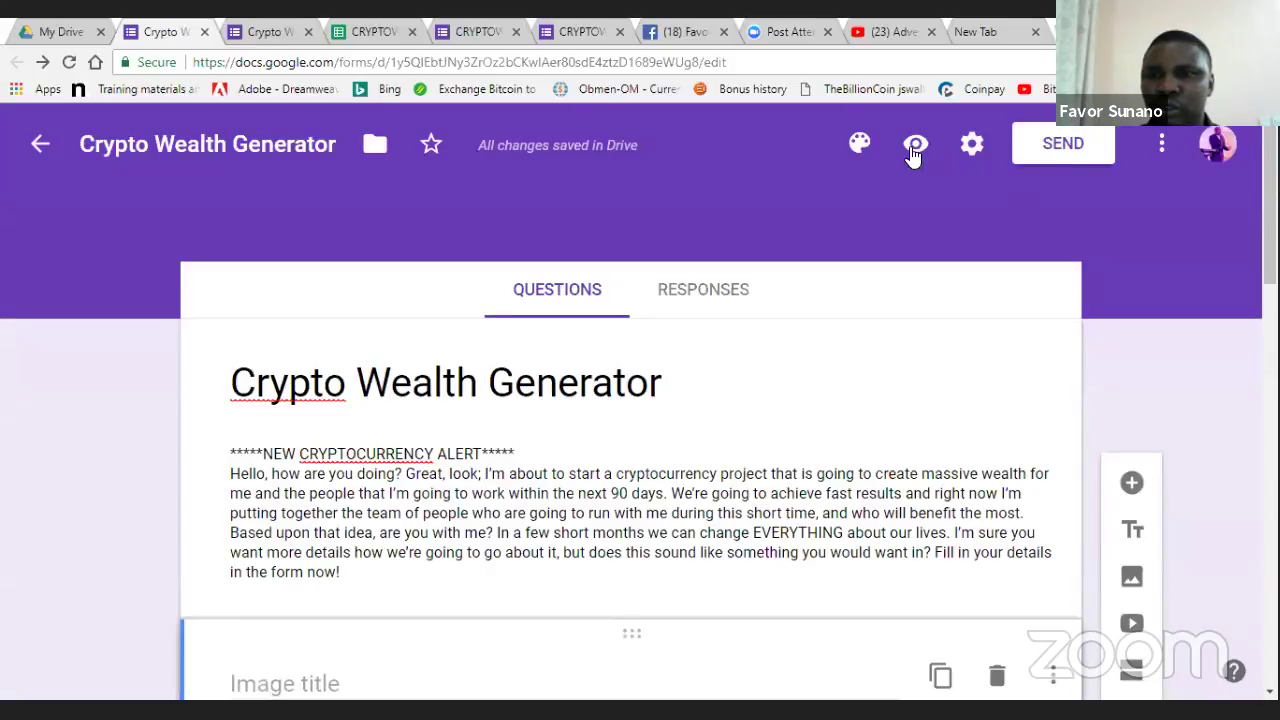
- Open the form's Presentation settings and select the Confirmation message field
left_click(966, 146)
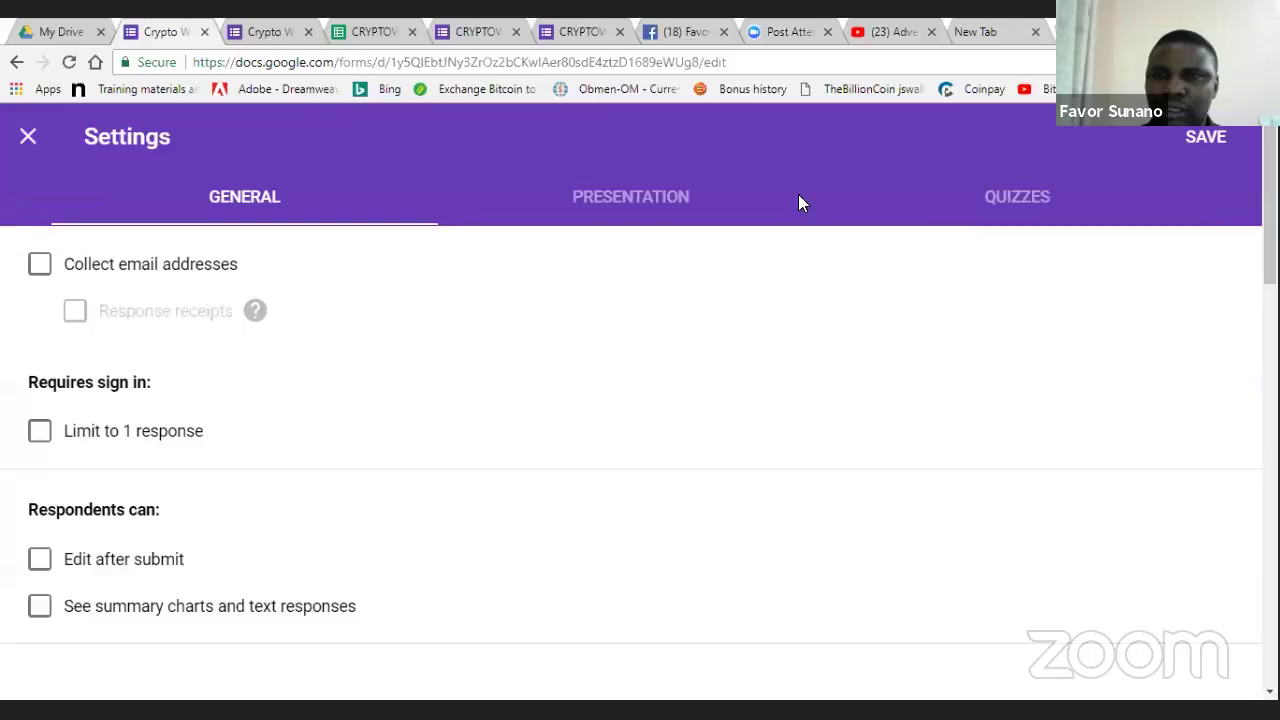
left_click(32, 136)
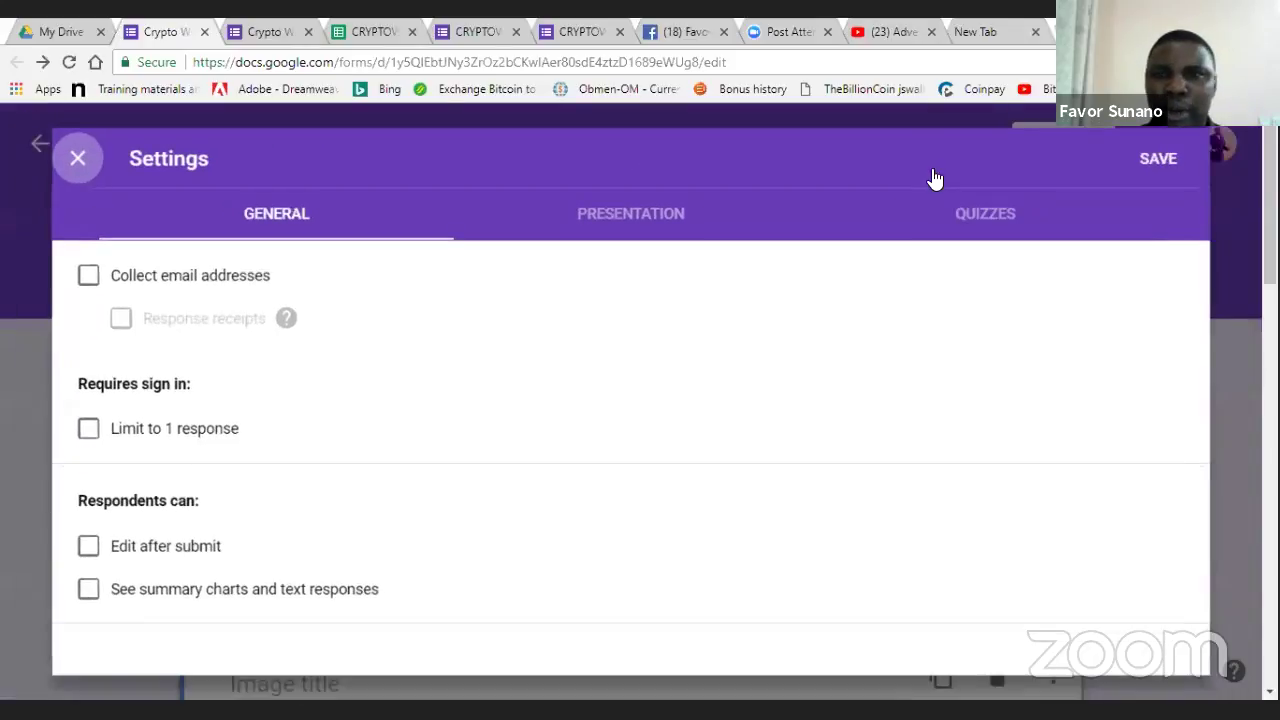
left_click(970, 146)
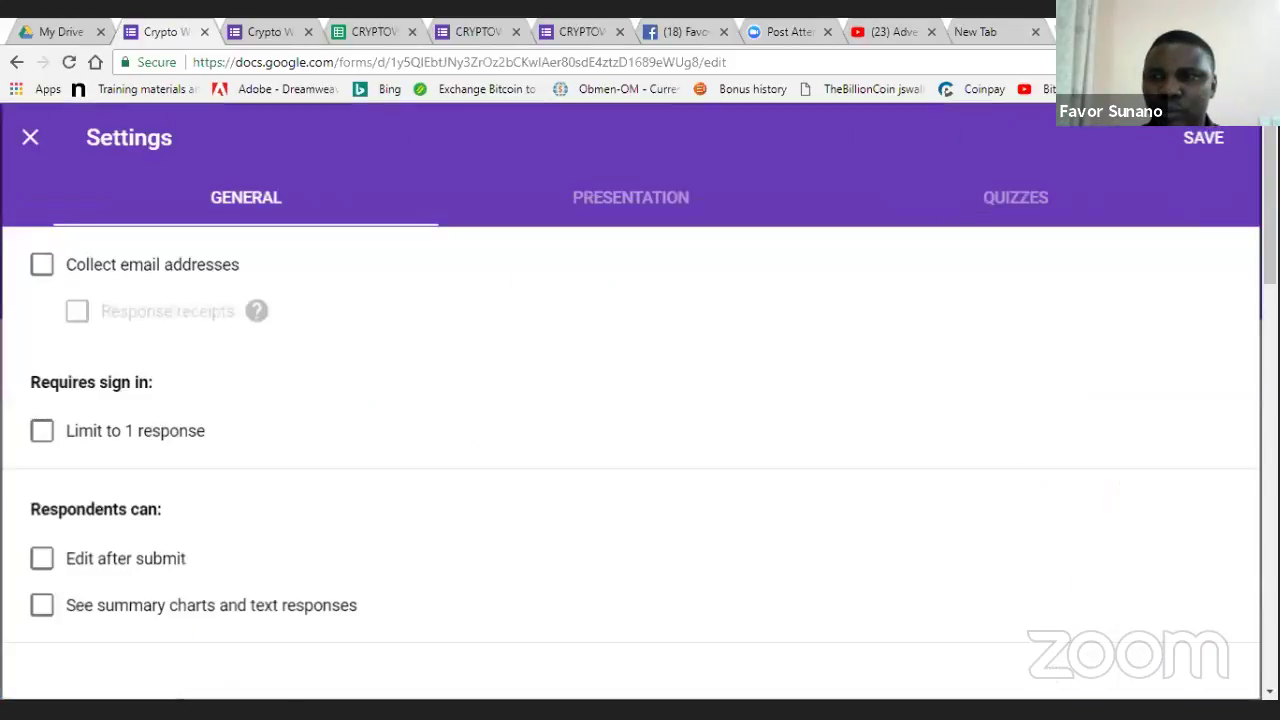
scroll(640, 420, "down", 3)
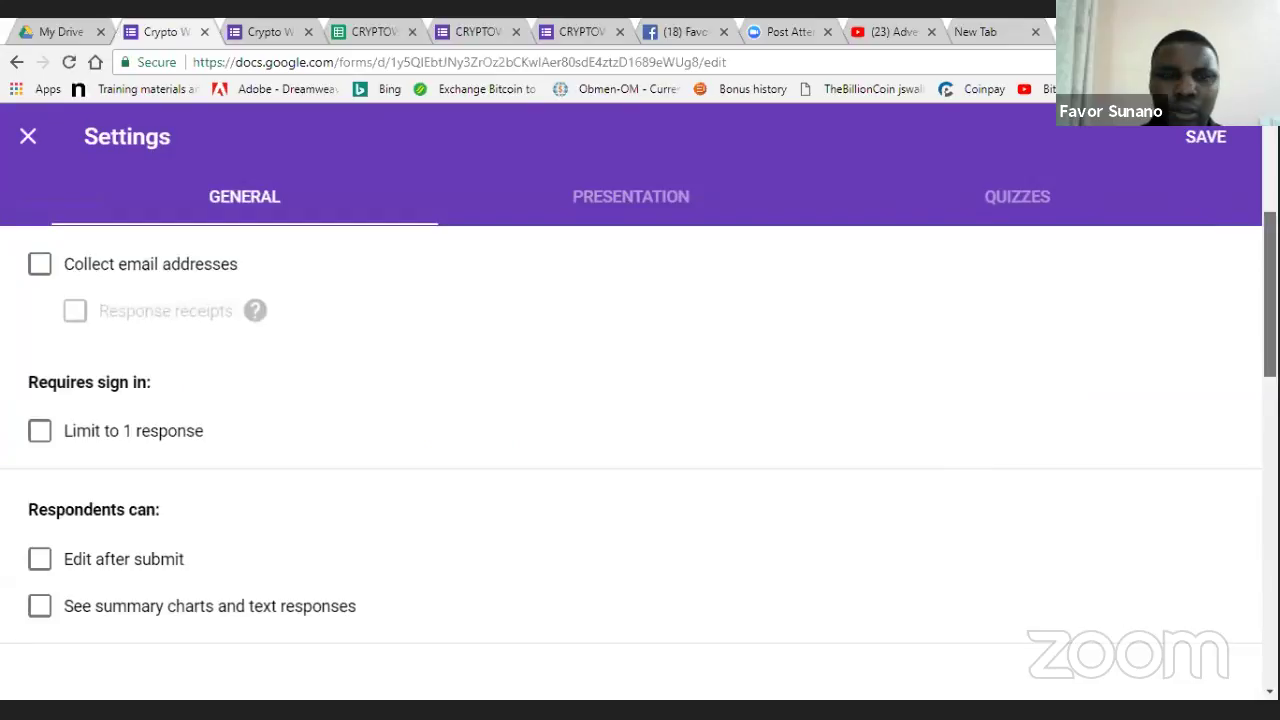
scroll(575, 216, "down", 3)
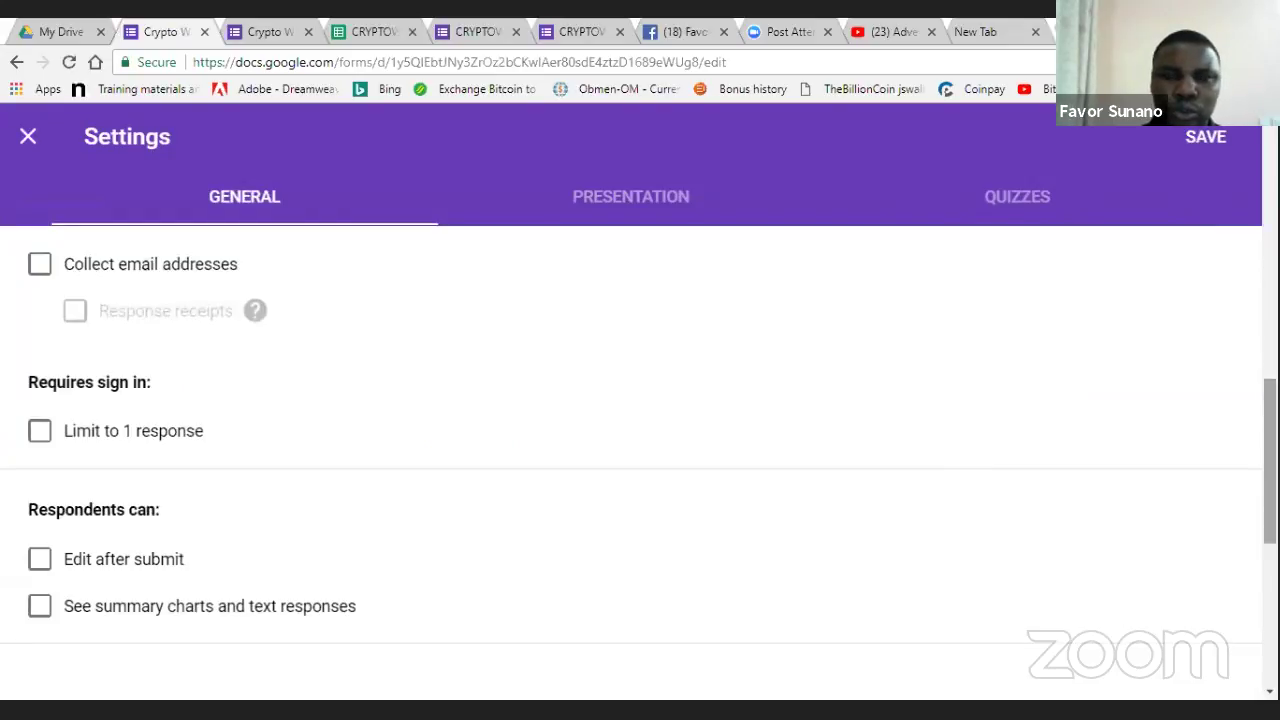
left_click(575, 216)
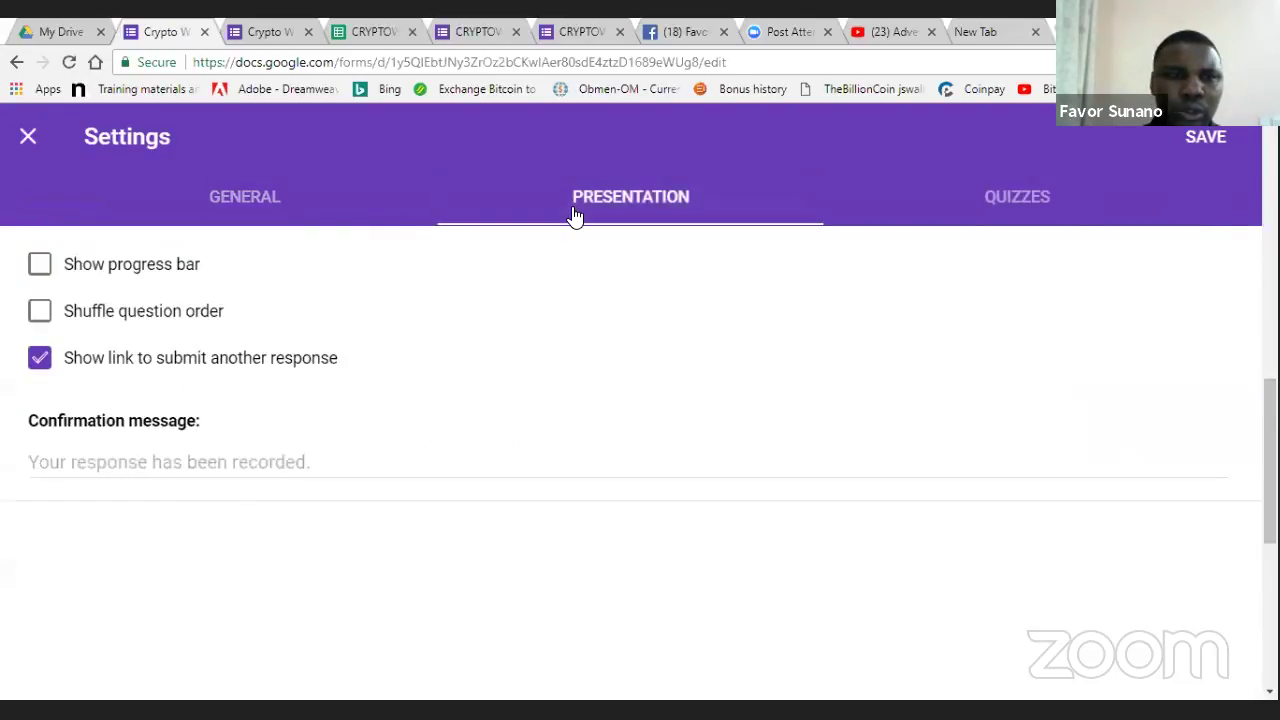
left_click(231, 456)
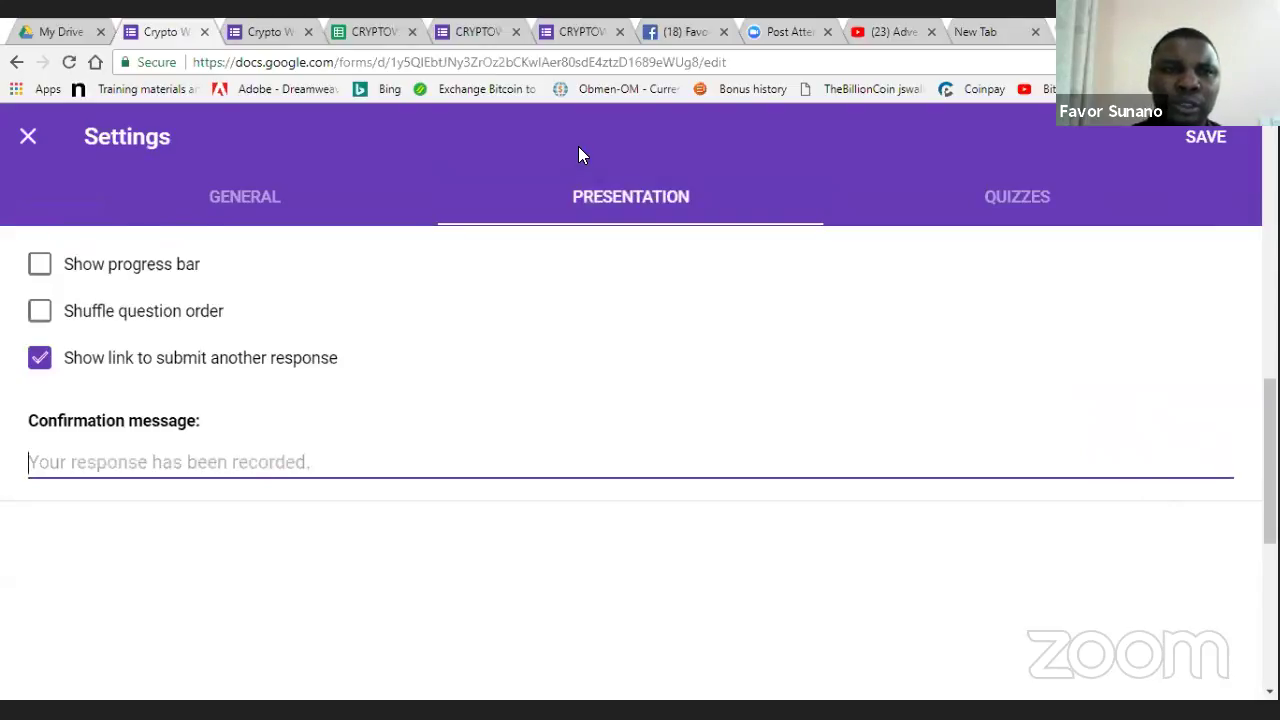
- Check the CRYPTOWEALTH & CRYPTOCURRENCY form's confirmation message, close its tab, and return to these settings
left_click(312, 26)
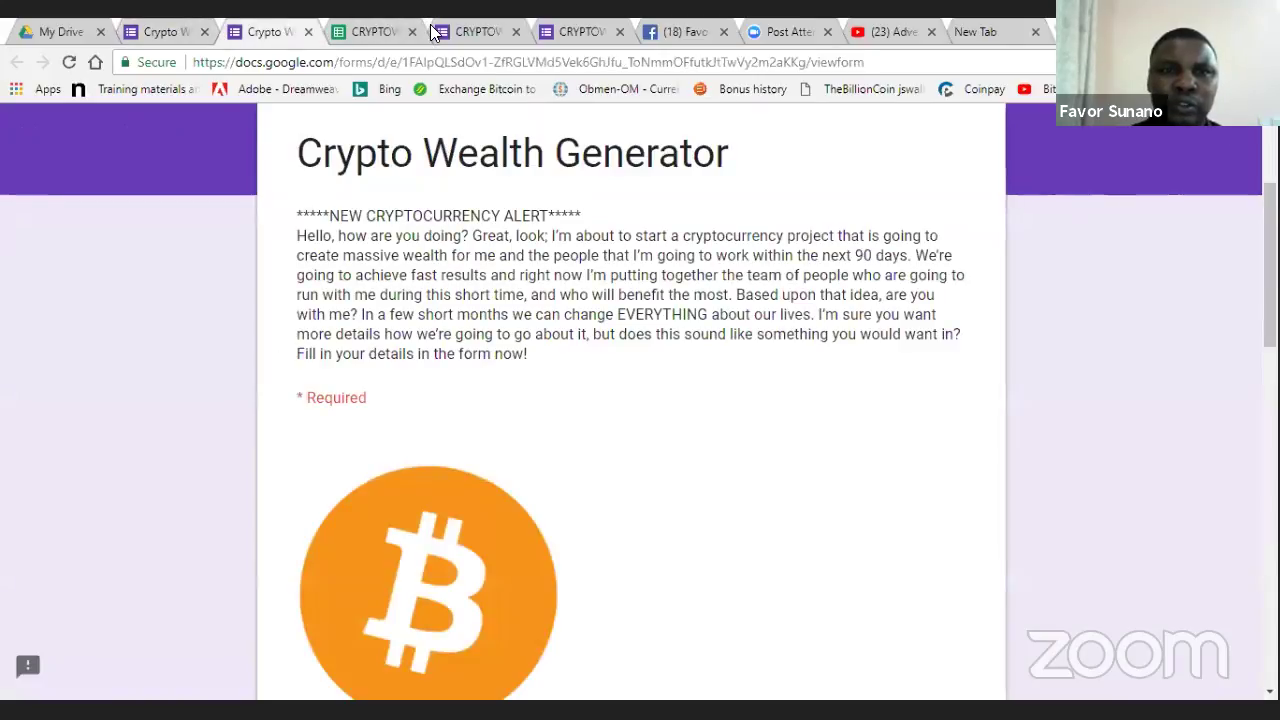
left_click(435, 33)
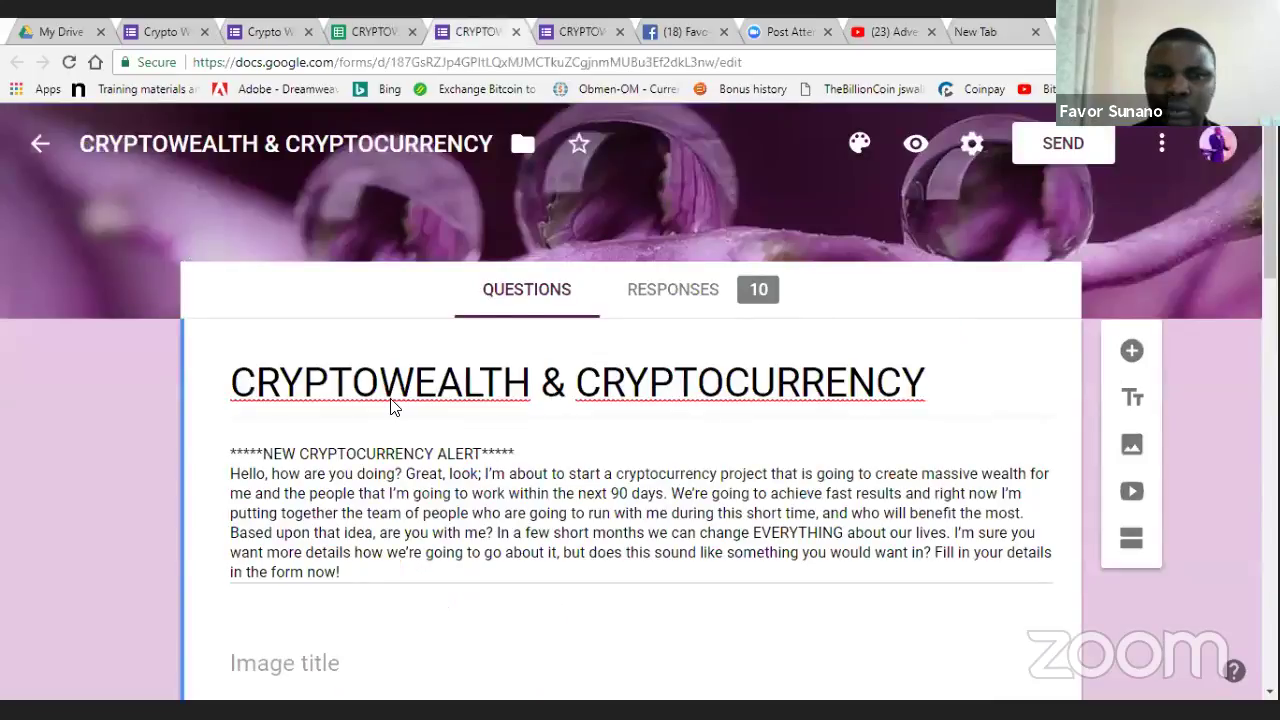
left_click(972, 145)
left_click(601, 201)
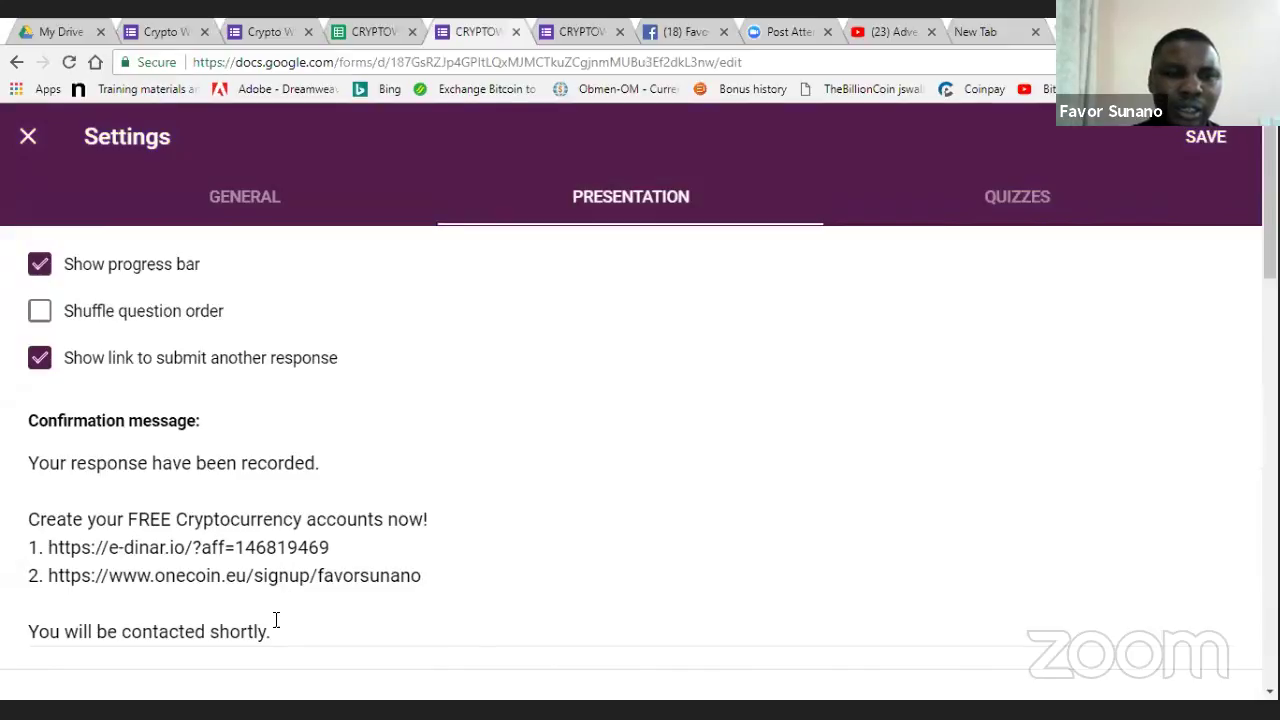
left_click(516, 32)
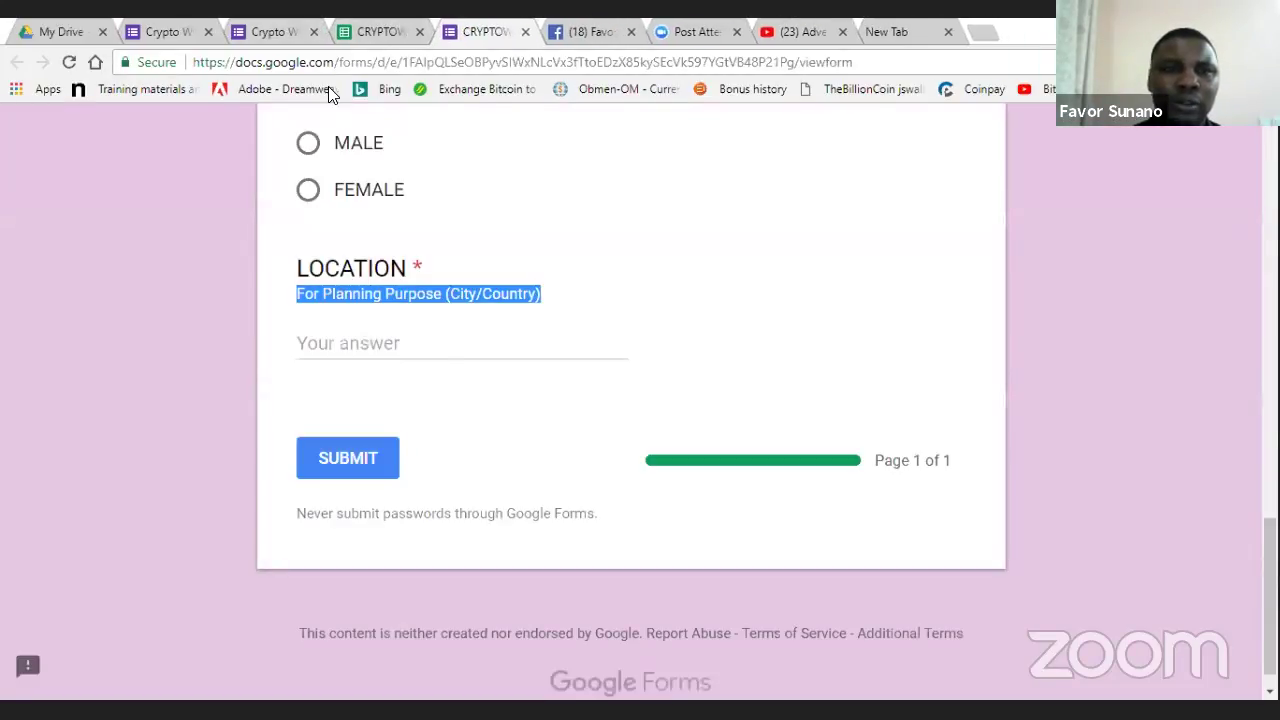
left_click(200, 25)
left_click(184, 450)
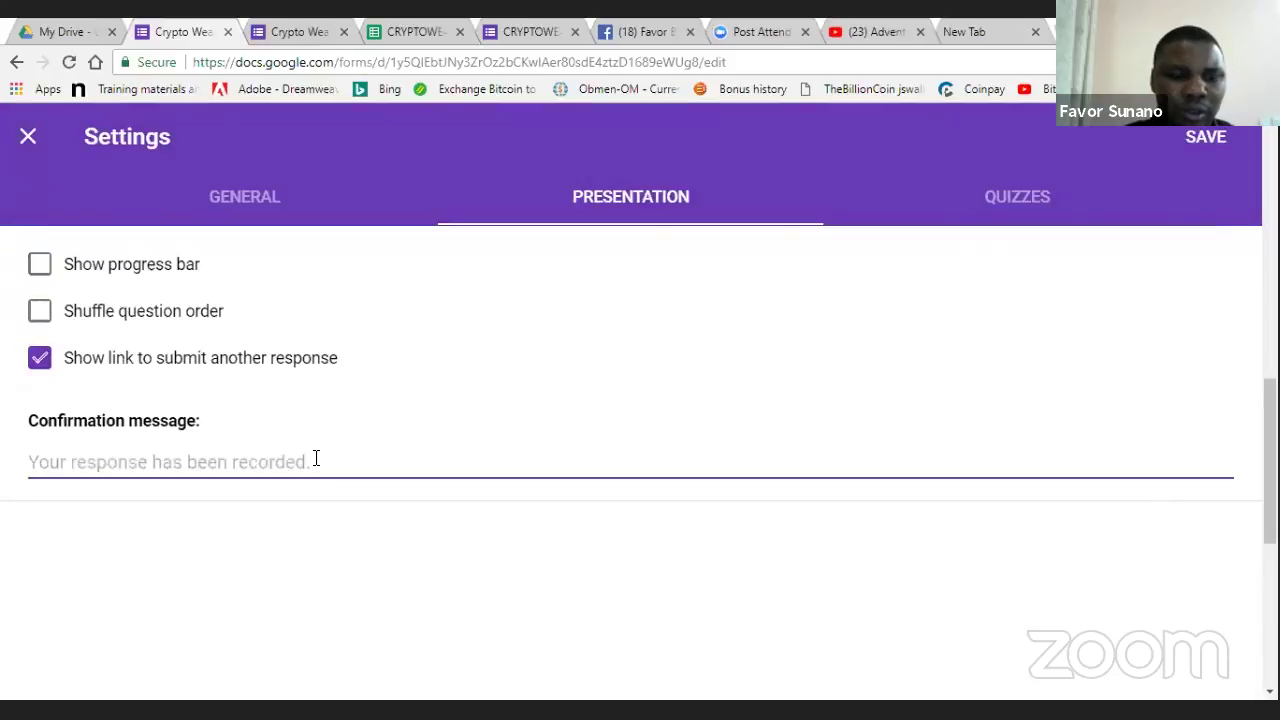
- Change the confirmation message to 'Thanks for indicating interest. You will be contacted shortly!' and close Settings
type("Thanks for complet")
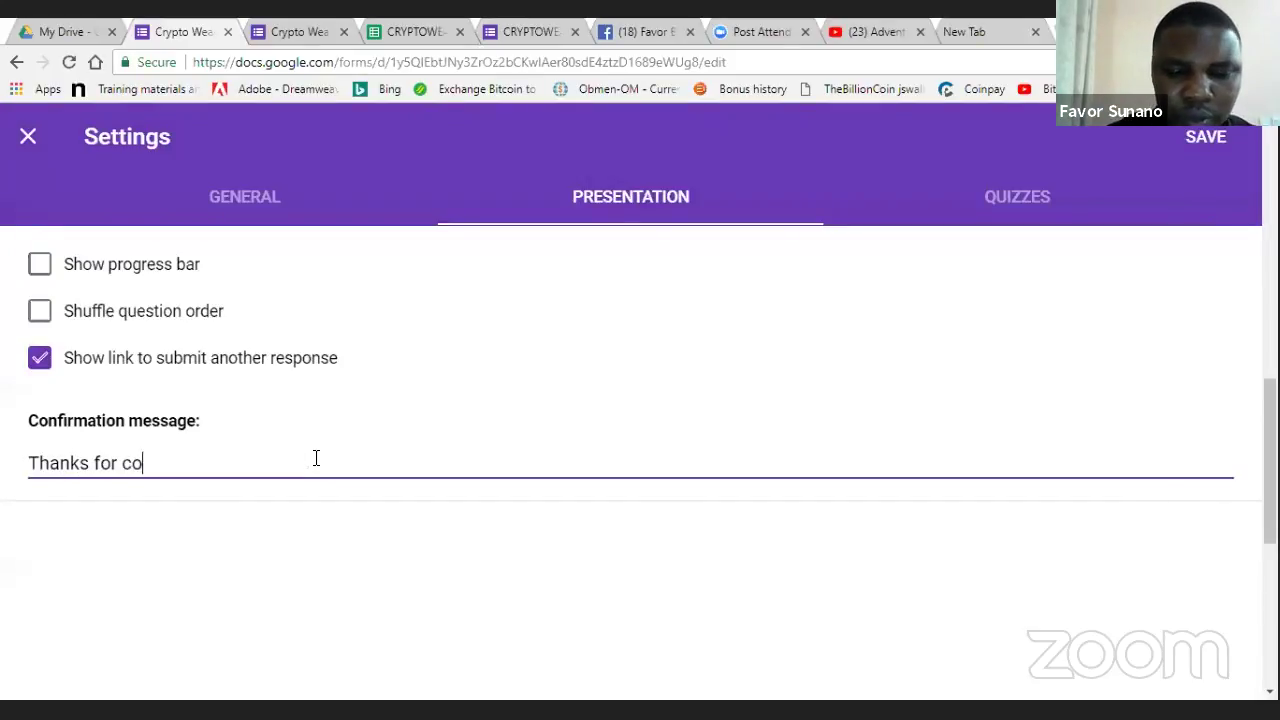
key("BackSpace")
key("BackSpace")
key("BackSpace")
key("BackSpace")
key("BackSpace")
key("BackSpace")
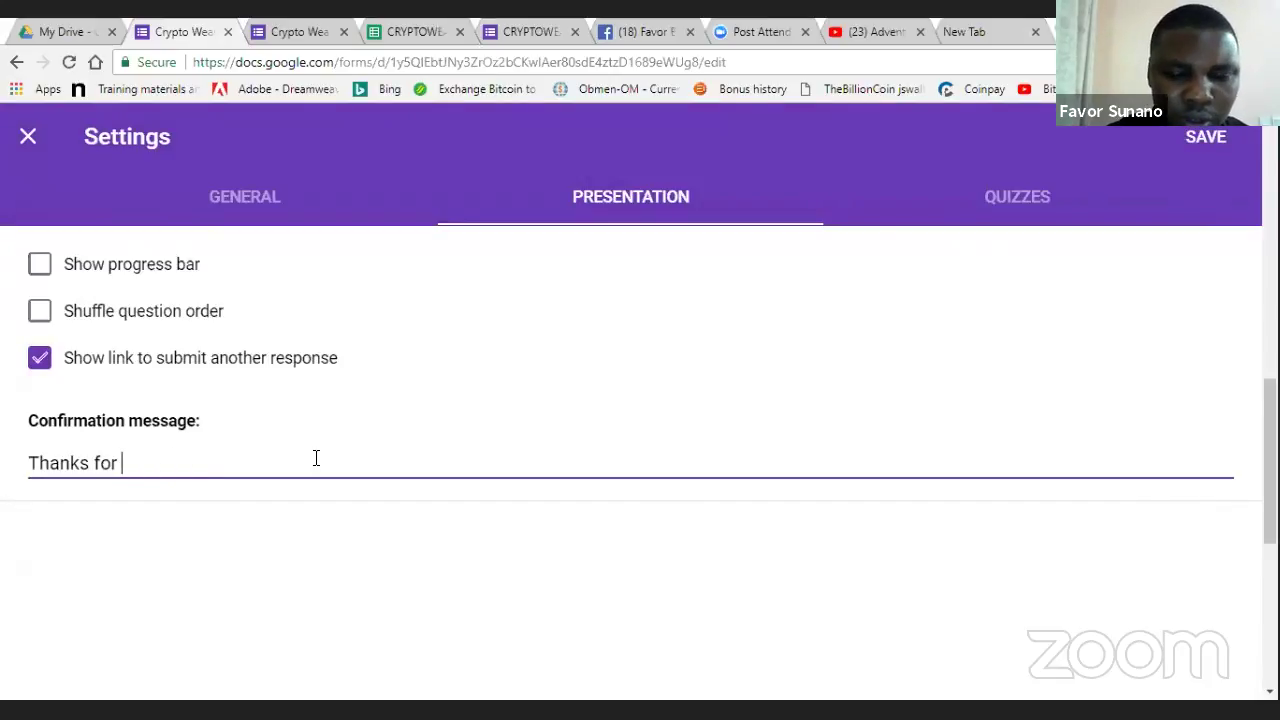
type("ind")
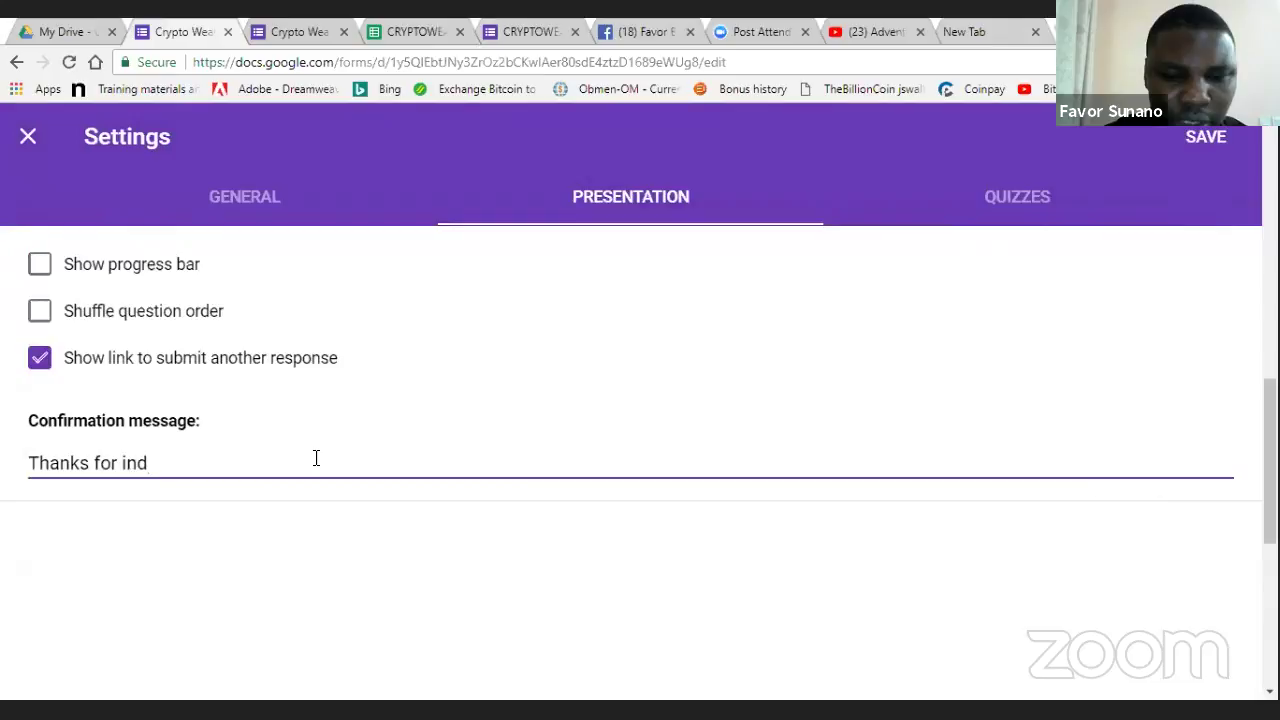
type("icating")
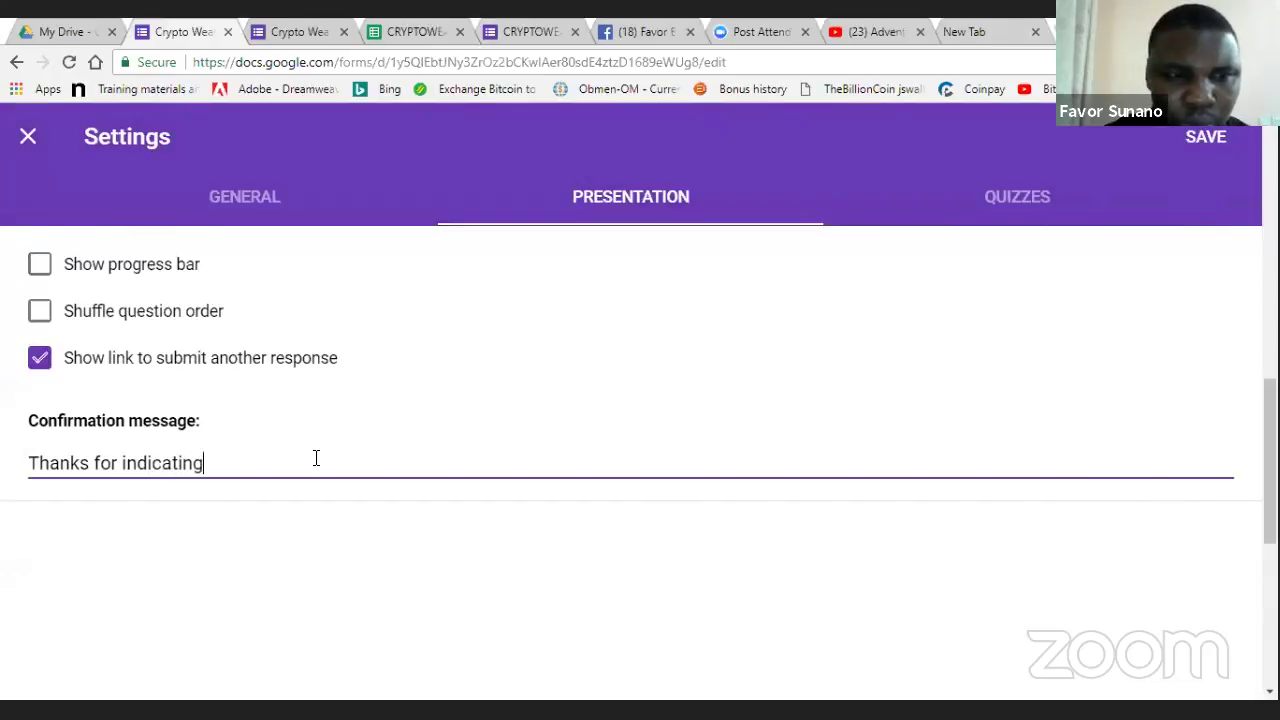
type(" interest")
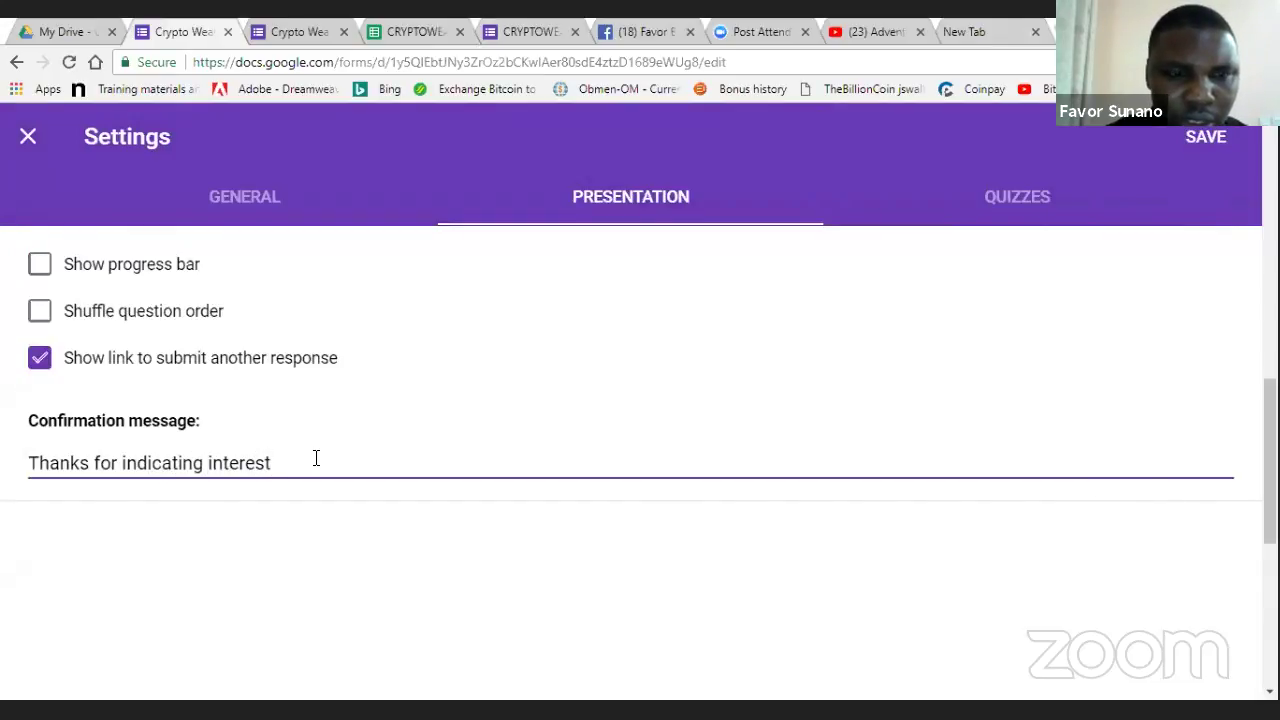
type(". Yo")
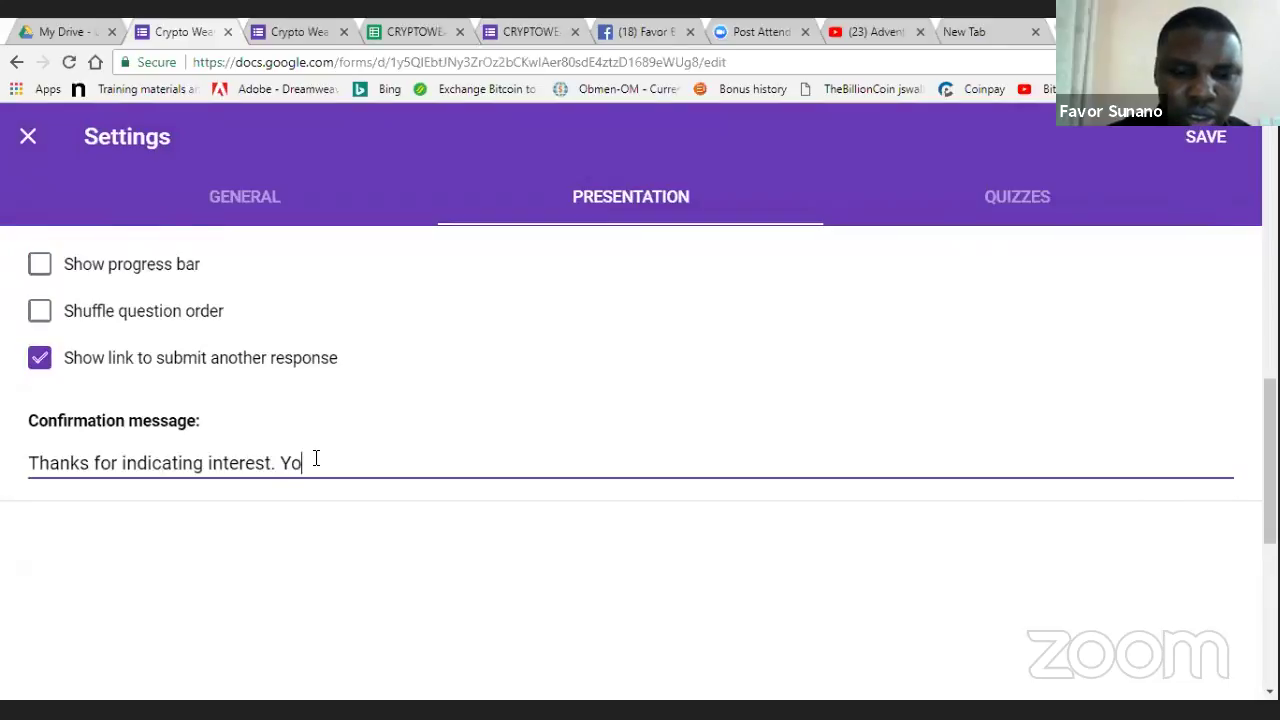
type("u will be ")
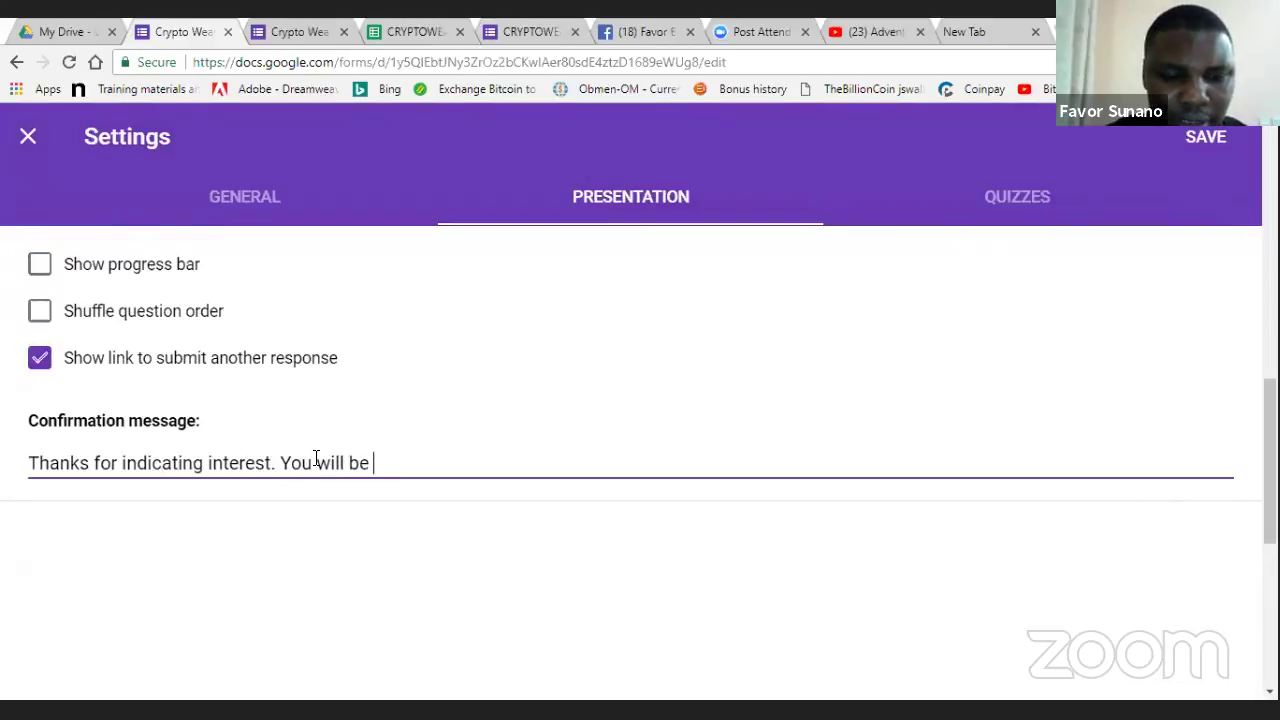
type("contacte")
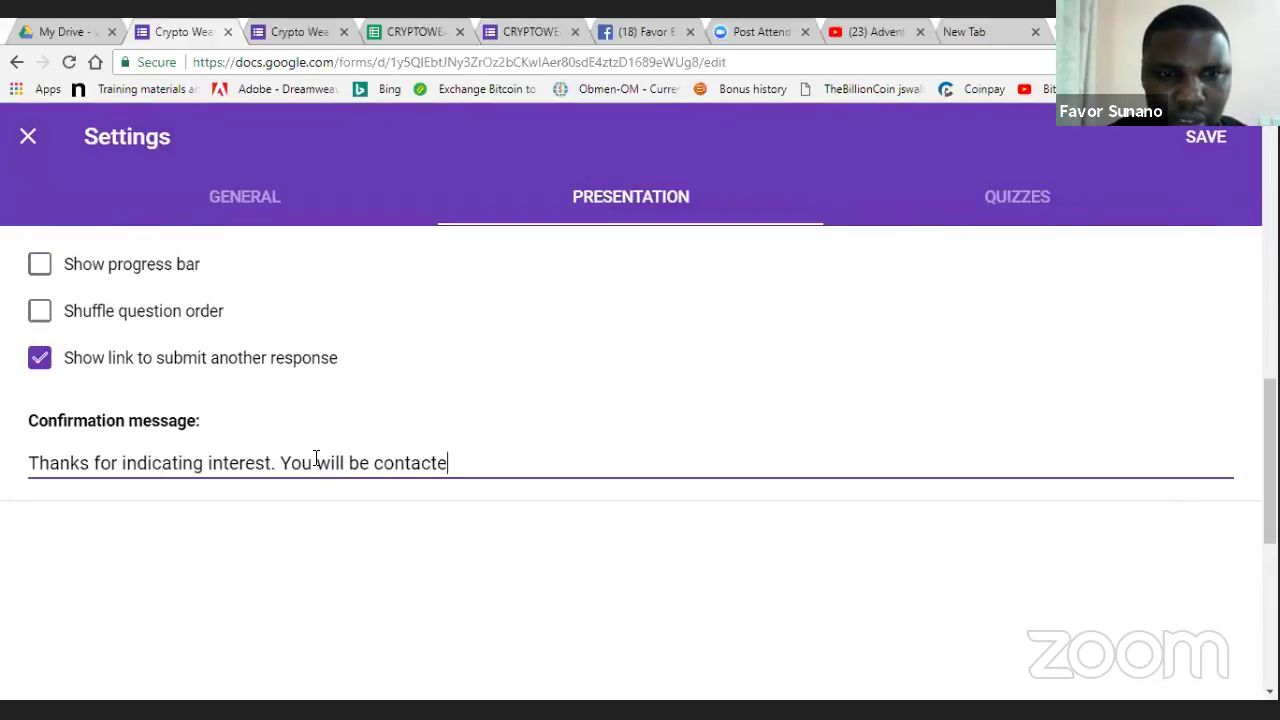
type("d short")
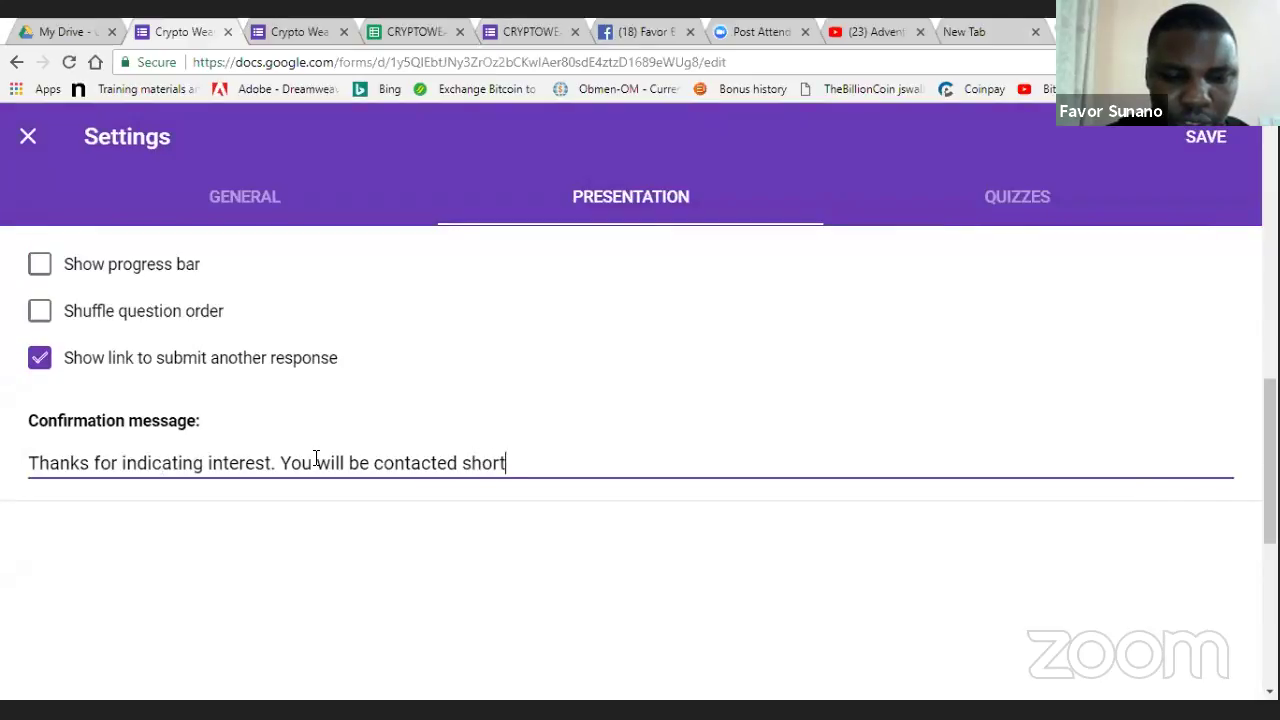
type("ly!")
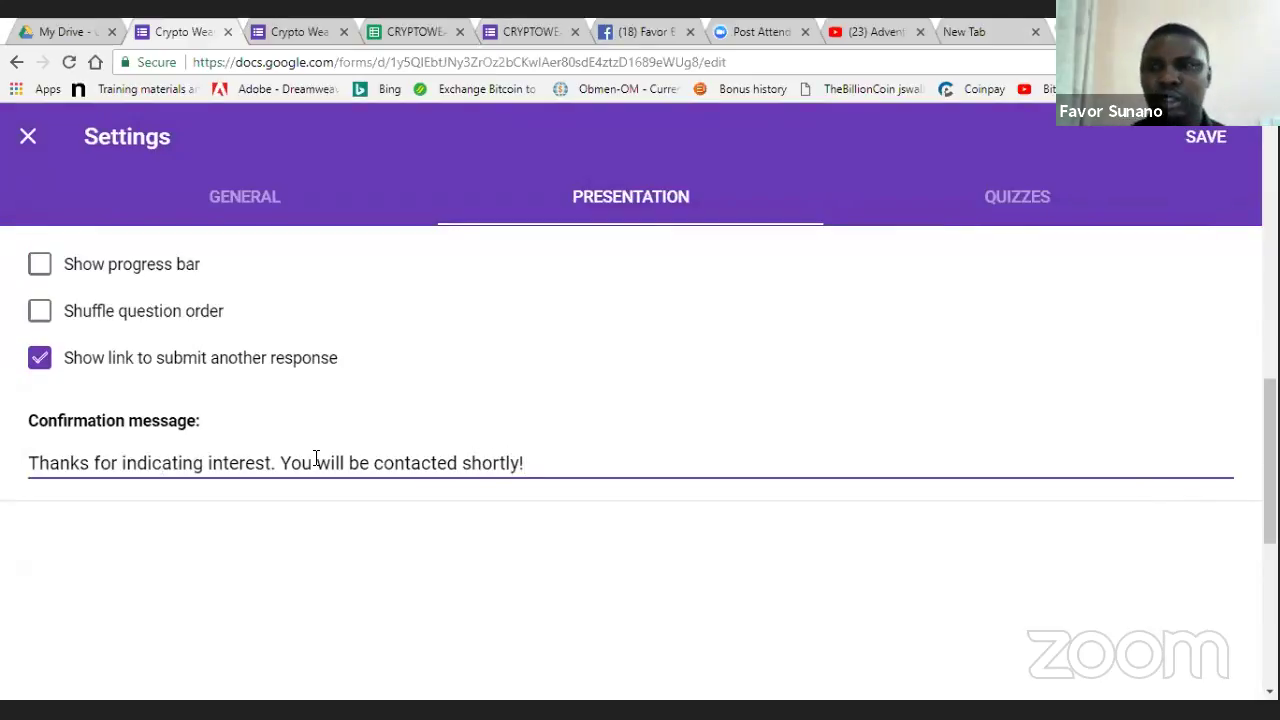
left_click(430, 630)
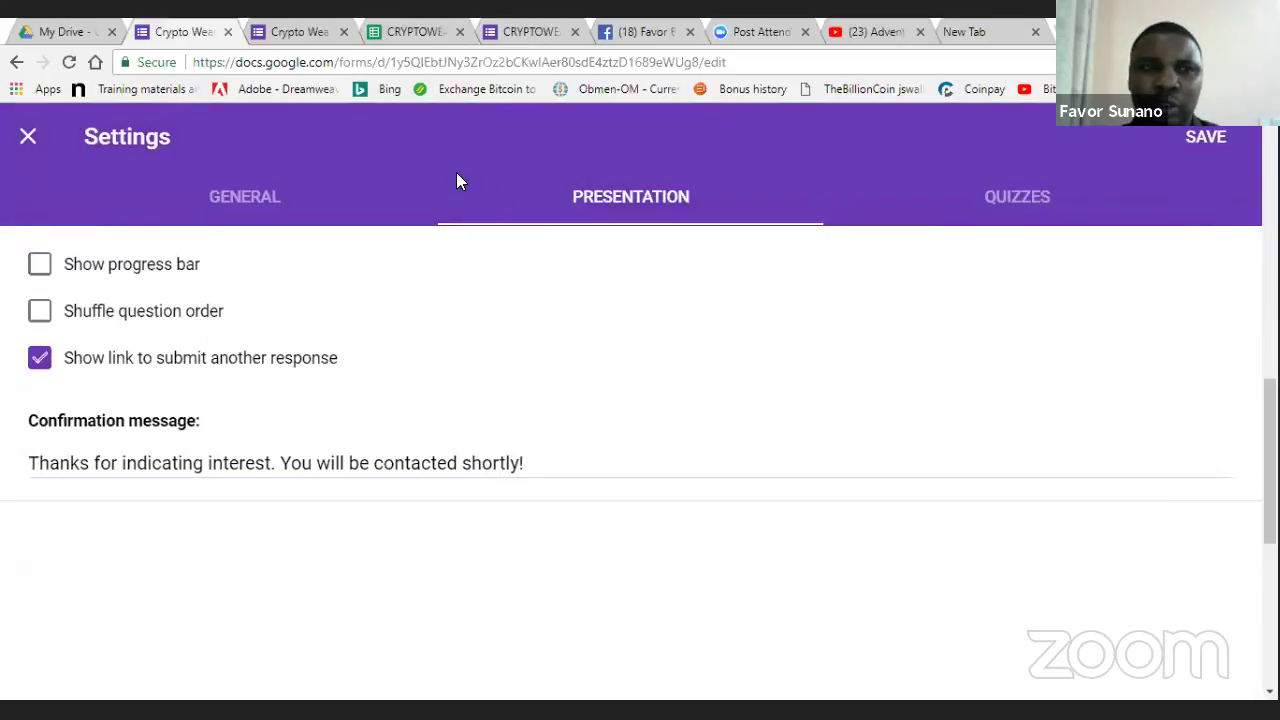
left_click(30, 135)
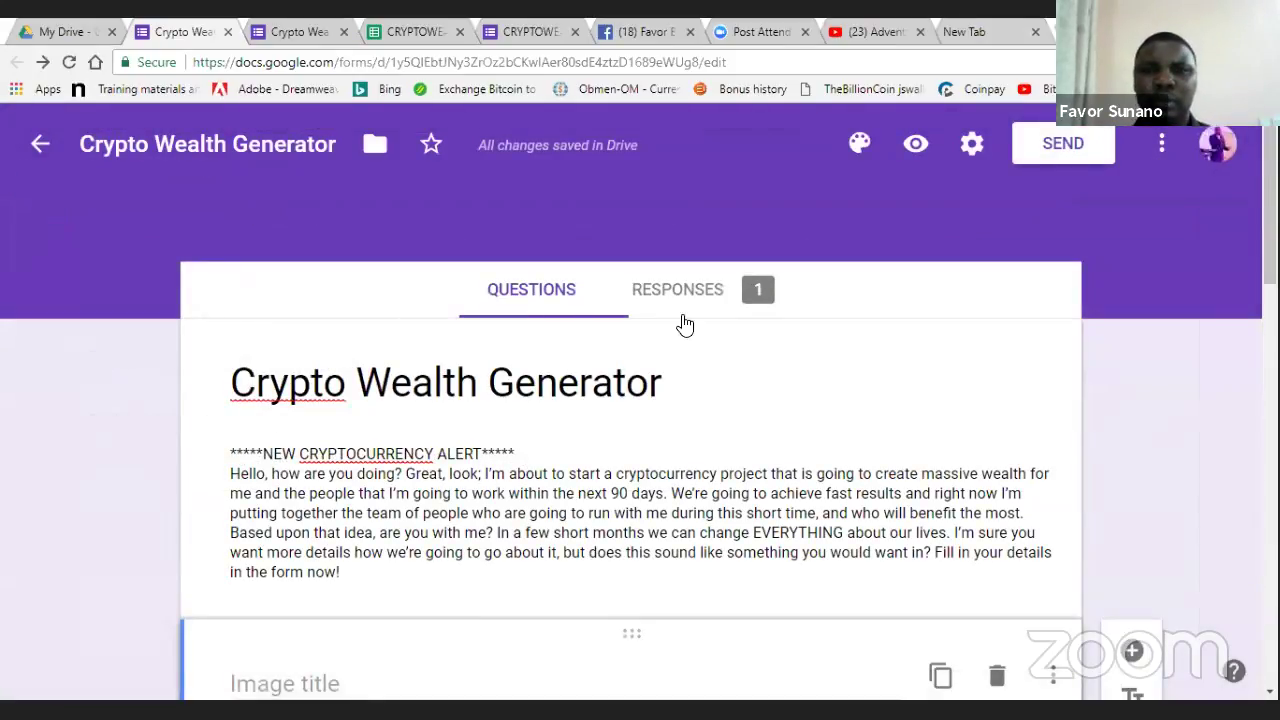
- Review the Responses tab summary showing the single collected response
left_click(676, 306)
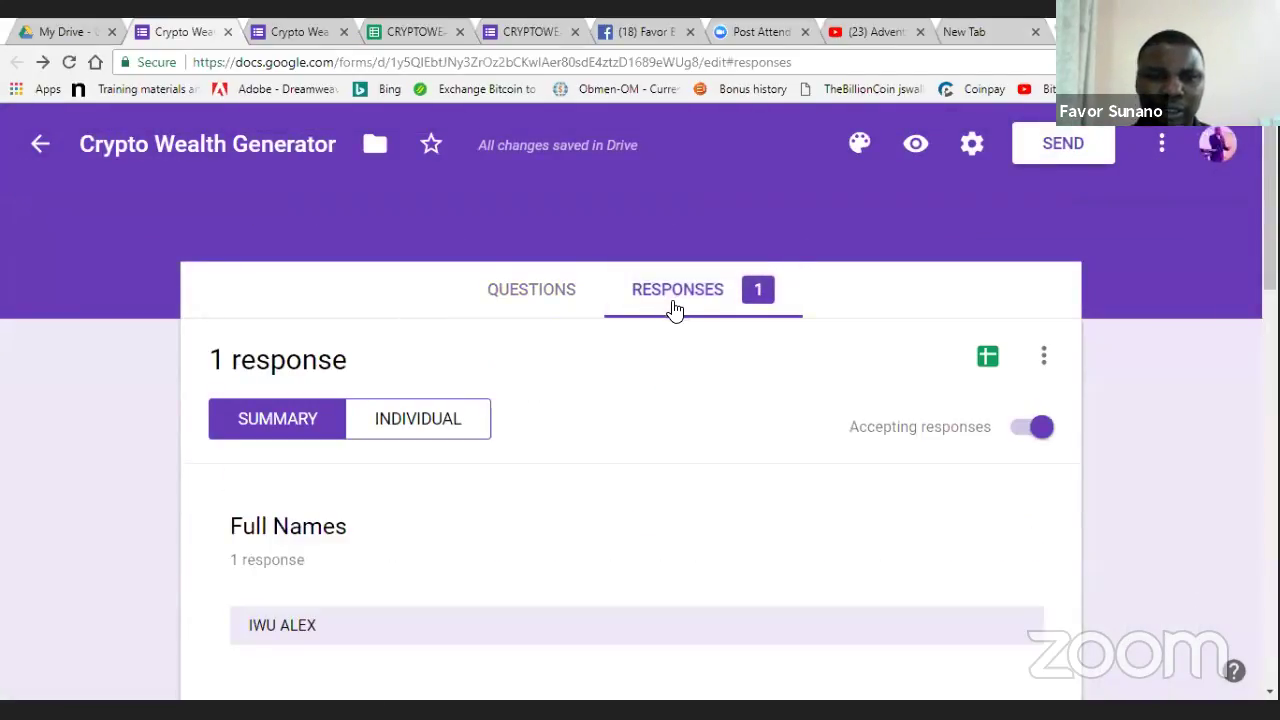
scroll(760, 430, "down", 1)
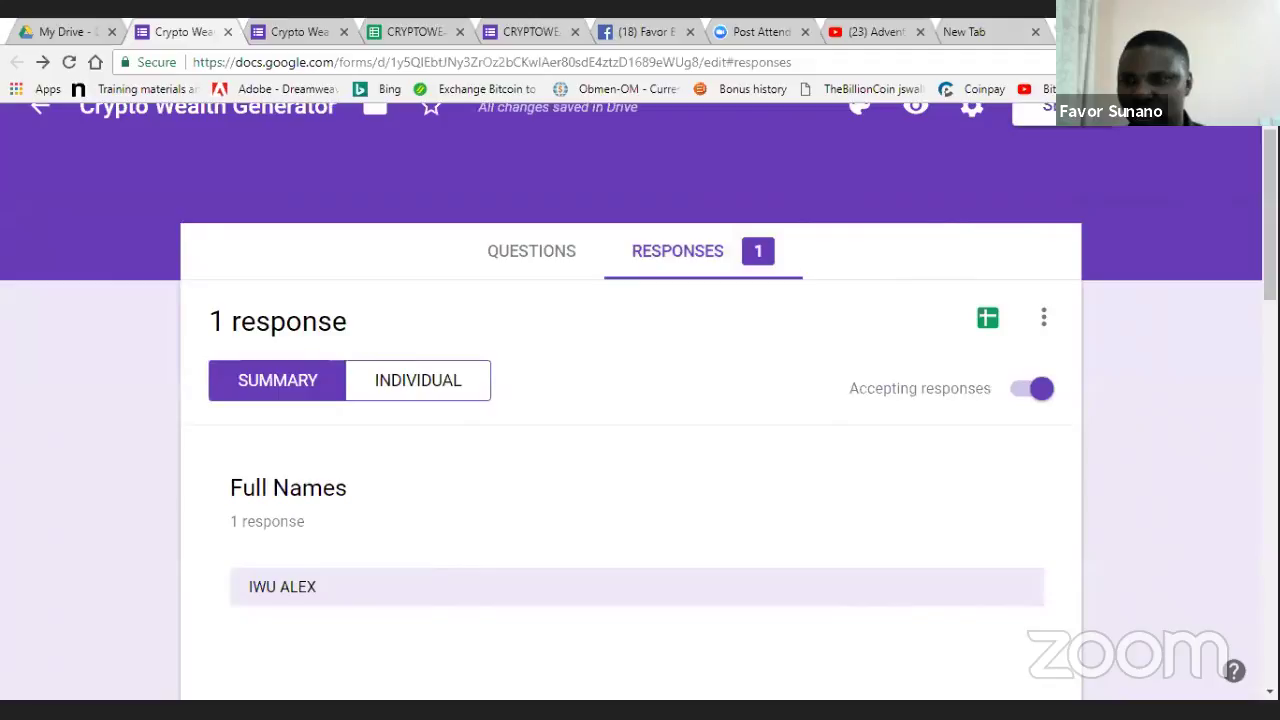
scroll(640, 400, "down", 3)
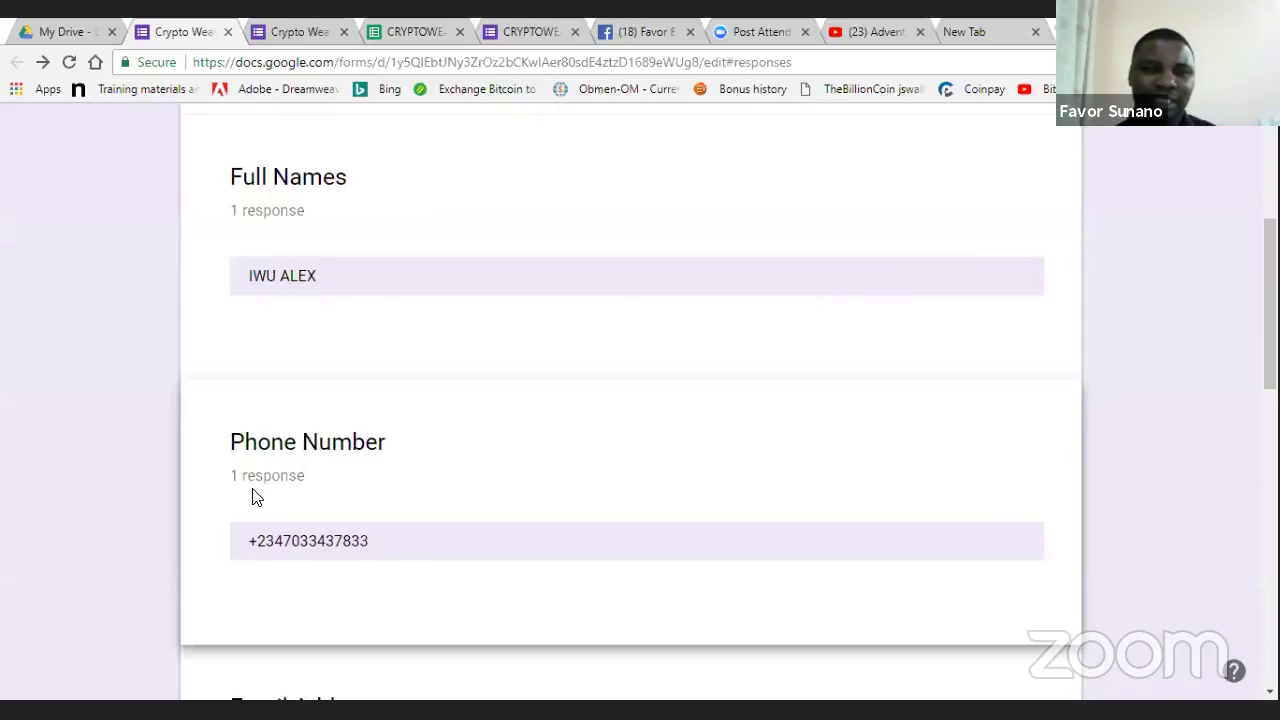
scroll(210, 361, "up", 2)
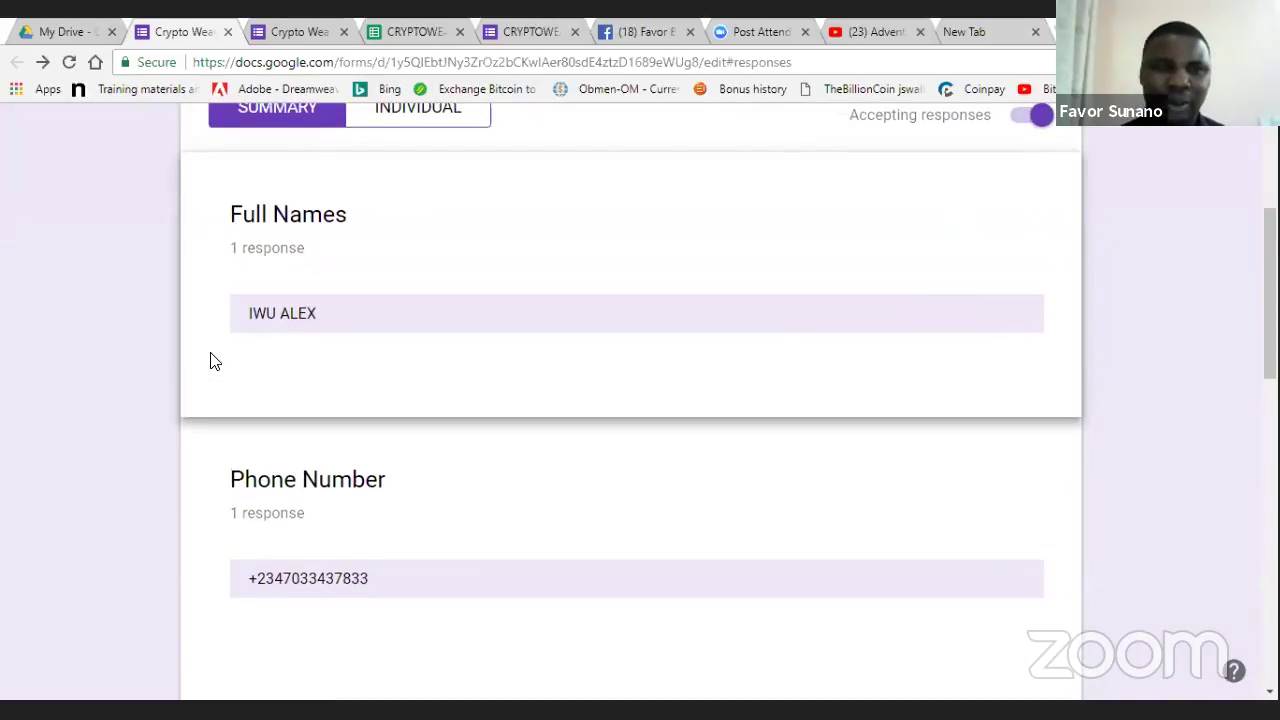
scroll(210, 361, "up", 3)
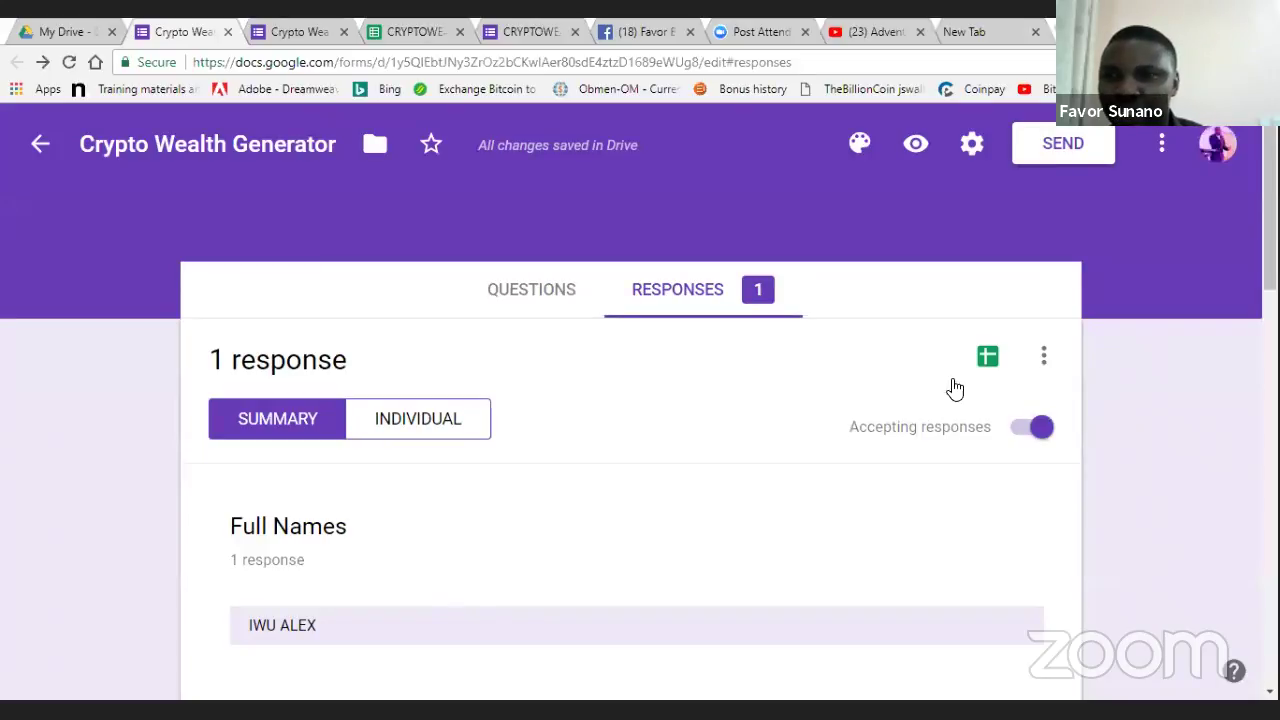
left_click(512, 297)
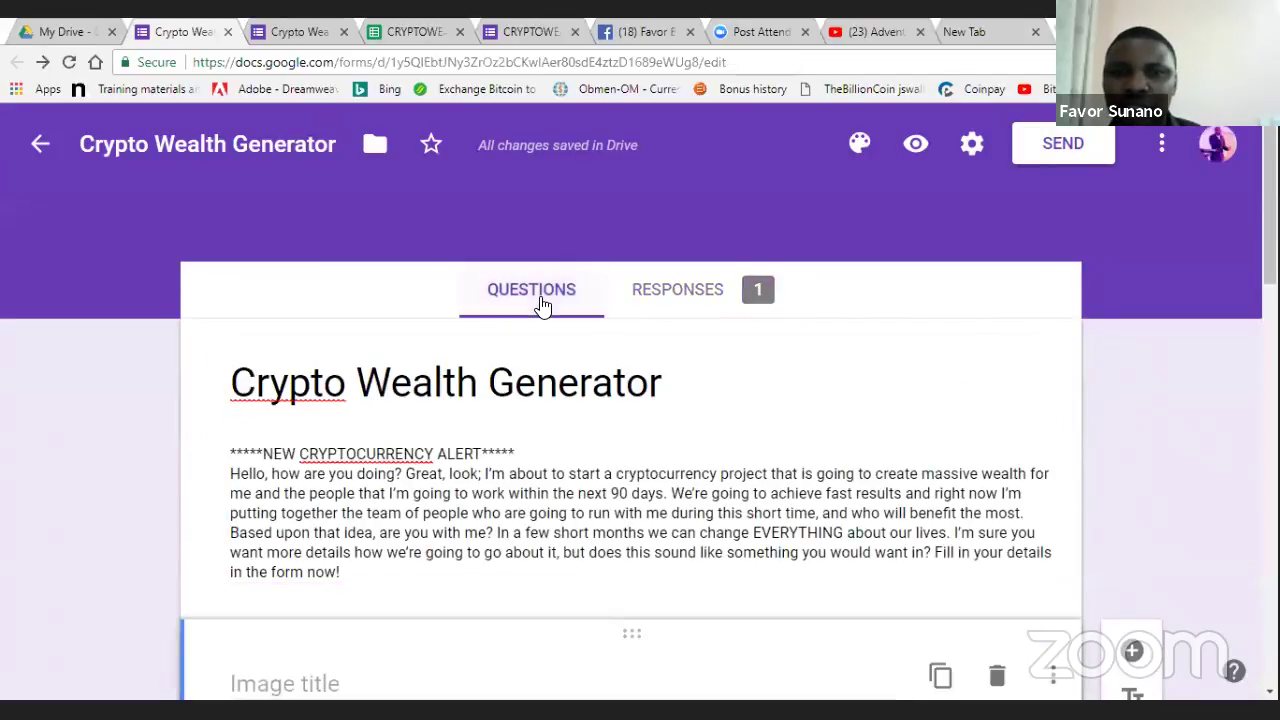
left_click(646, 297)
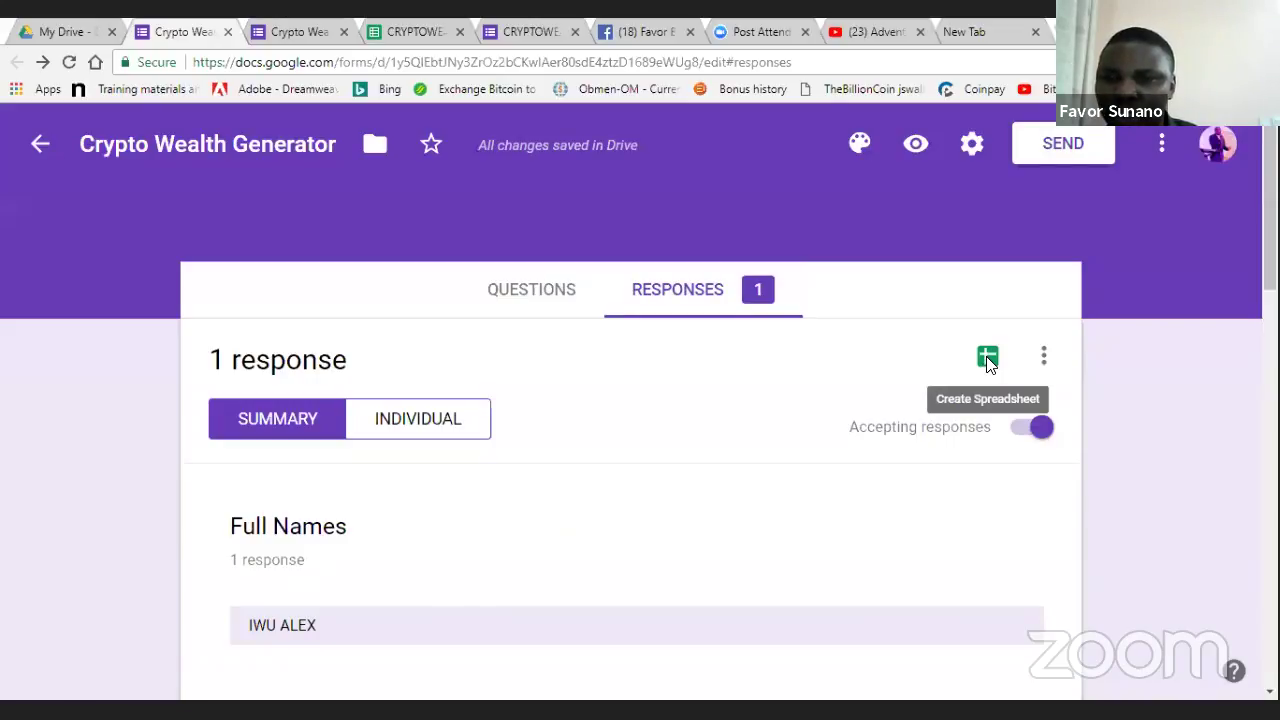
- Link responses to a new 'Crypto Wealth Generator (Responses)' spreadsheet
left_click(988, 362)
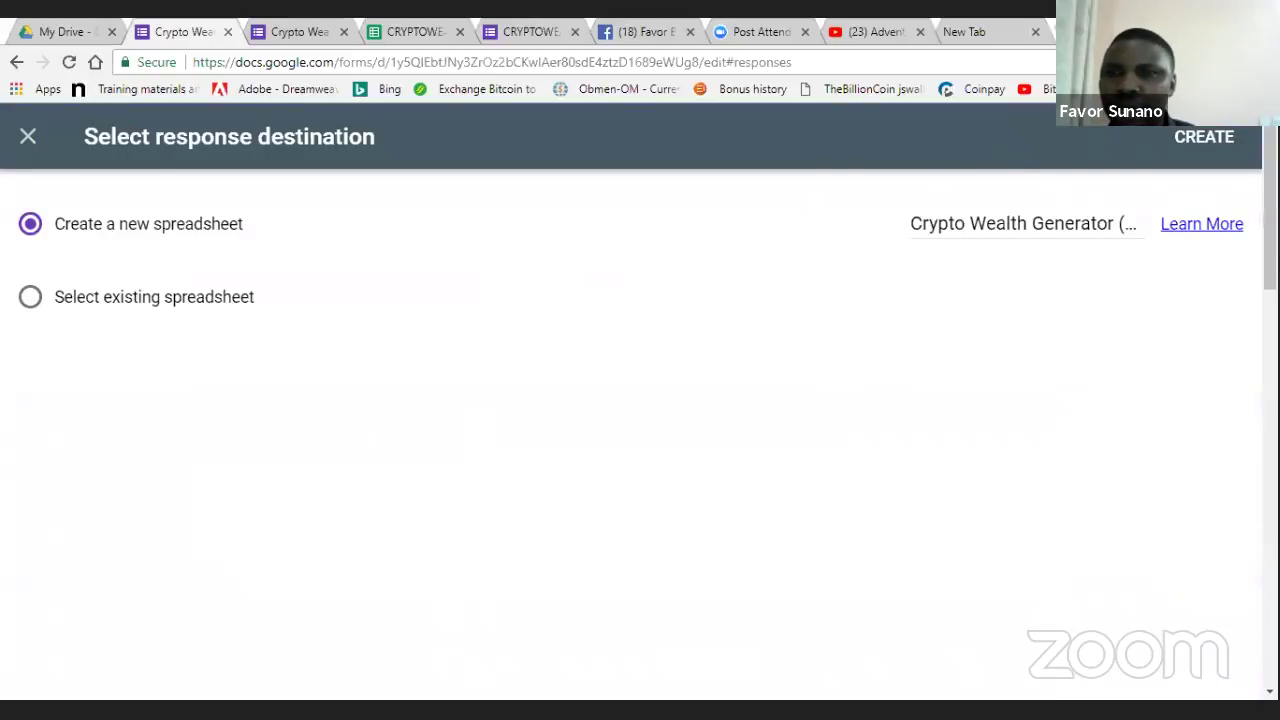
left_click(1204, 134)
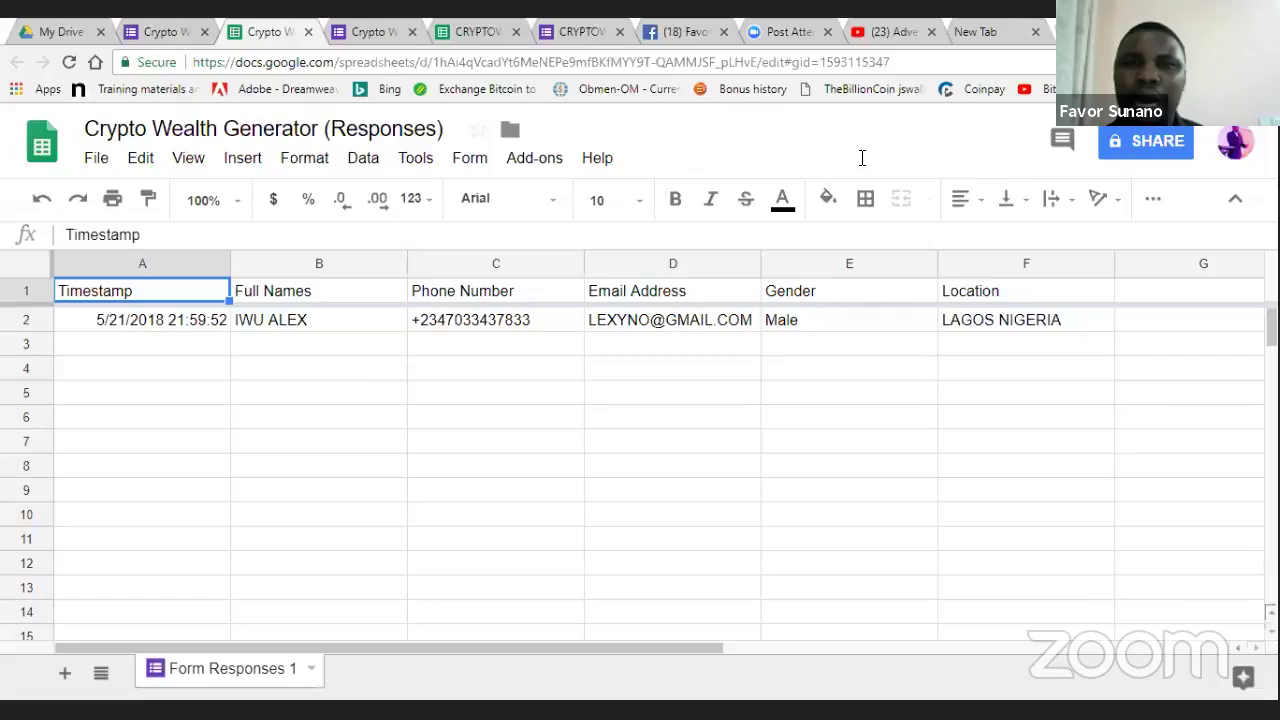
left_click(375, 28)
- In the live form, autofill the Full Names, phone and email answers from saved details
triple_click(586, 349)
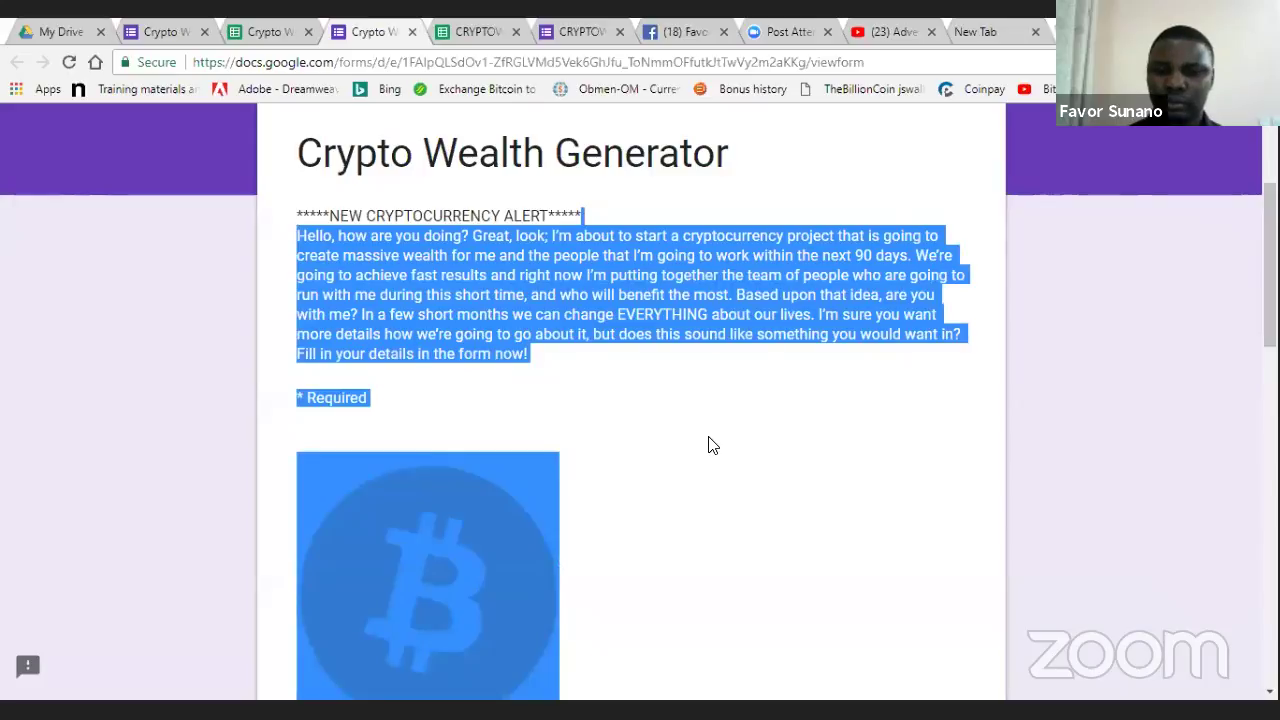
scroll(710, 444, "down", 1)
left_click(709, 444)
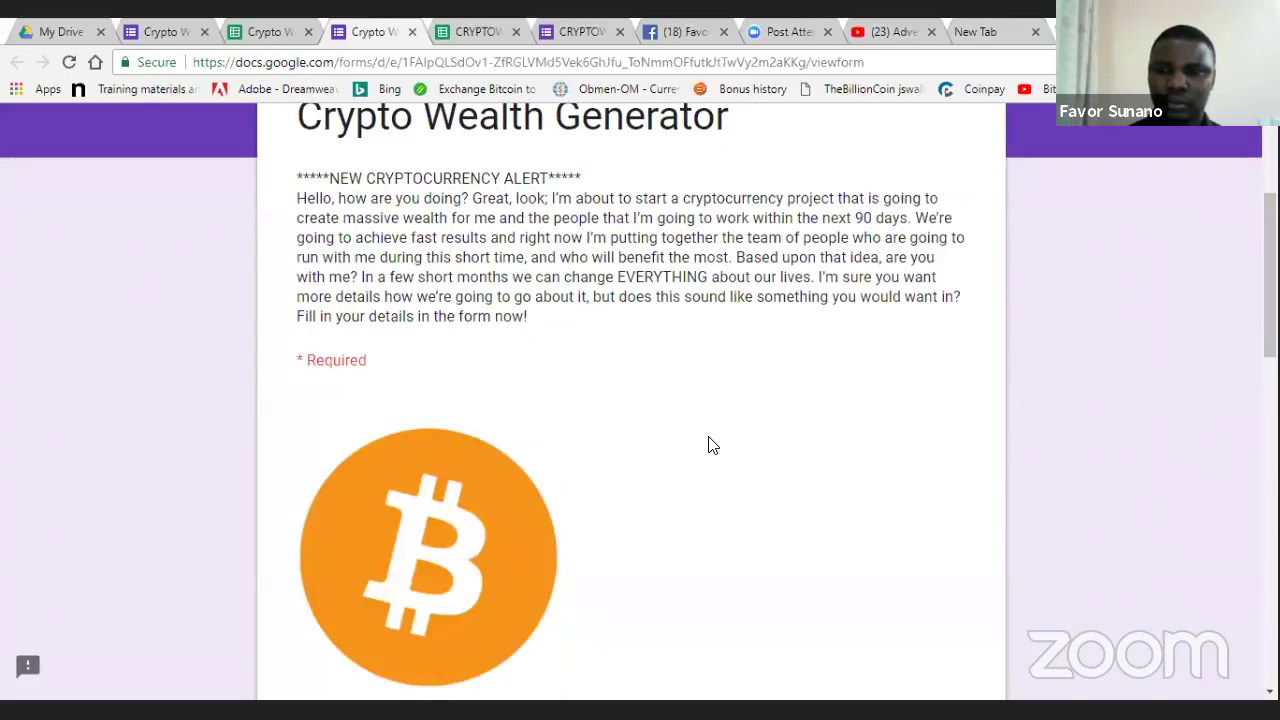
scroll(709, 444, "down", 4)
scroll(675, 444, "down", 1)
left_click(324, 335)
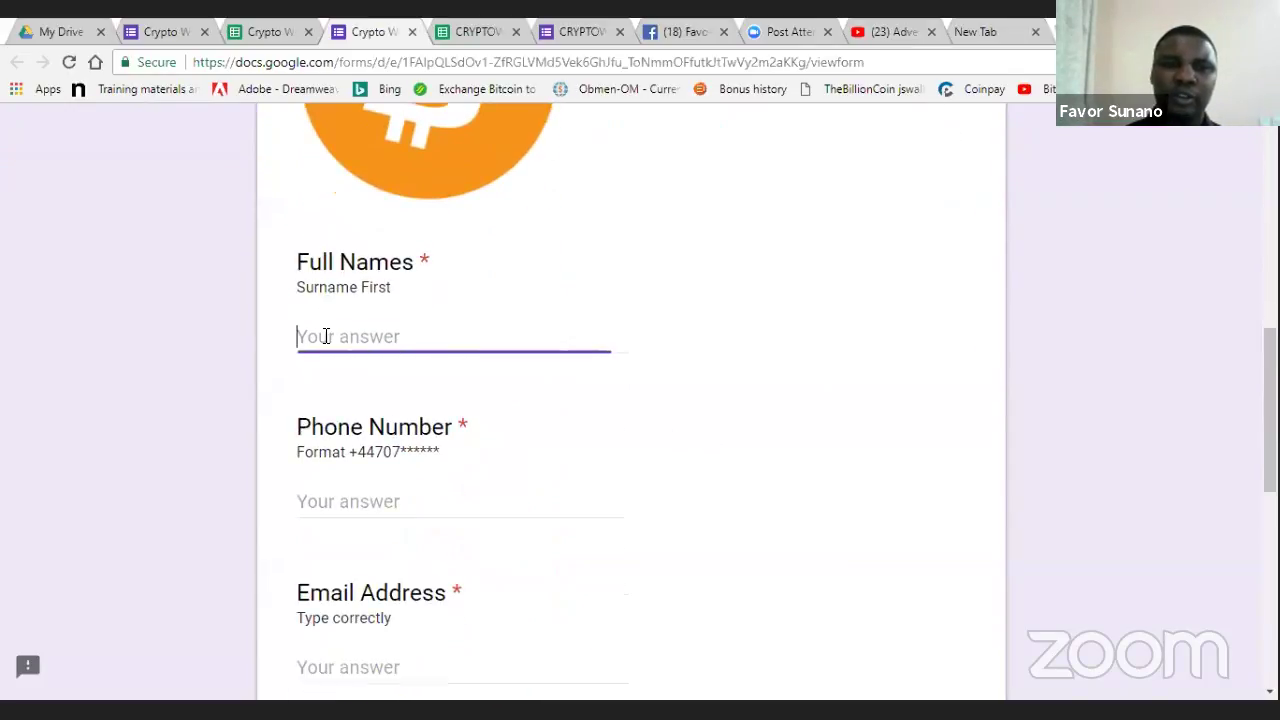
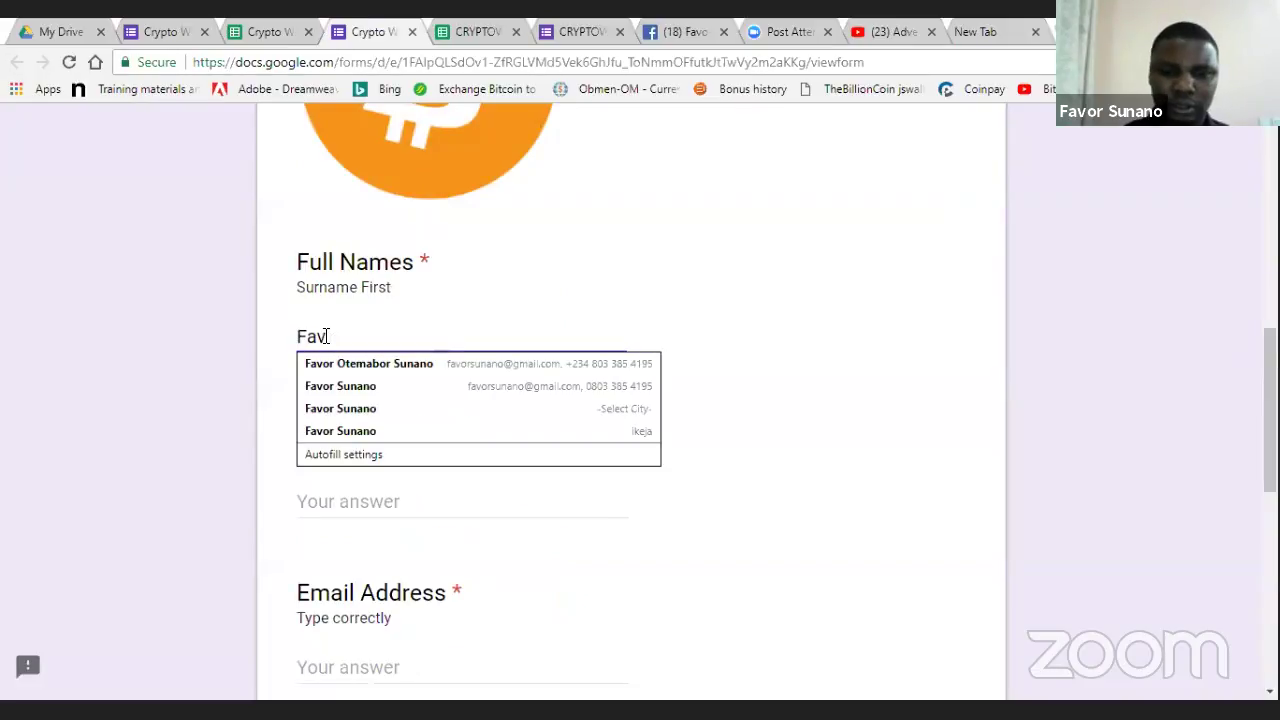
left_click(330, 386)
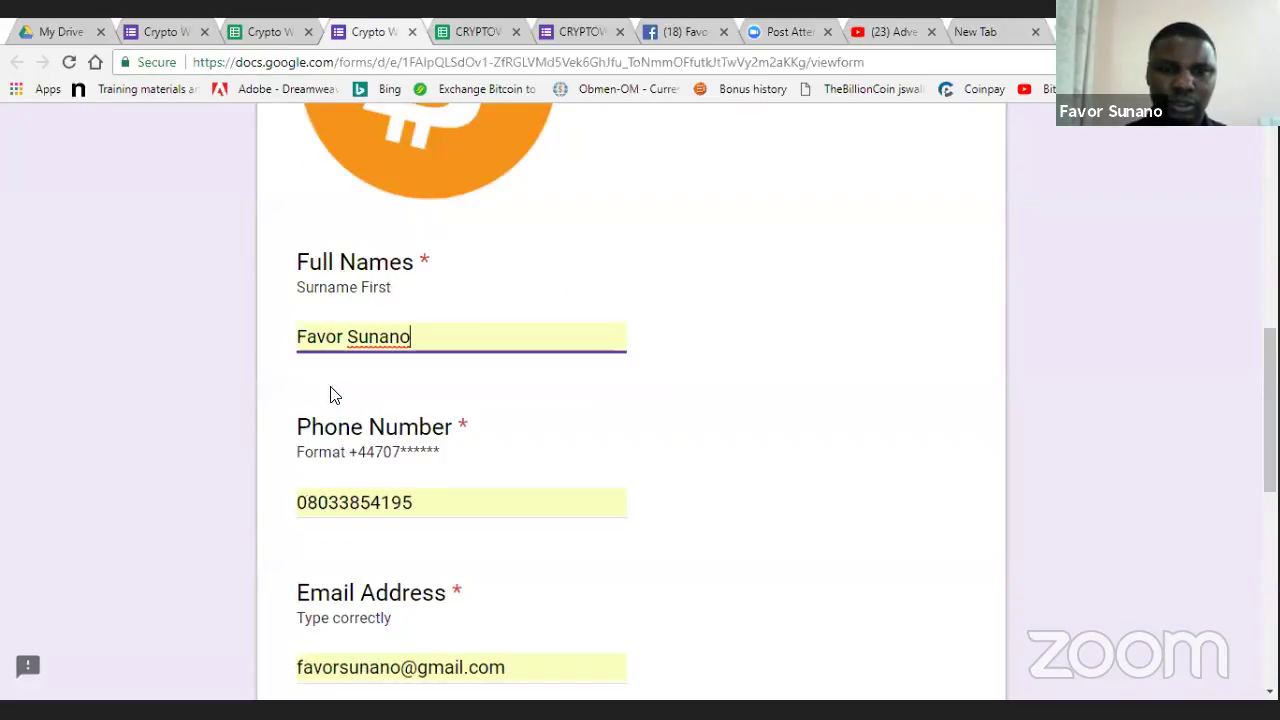
left_click(734, 531)
- Choose Male for Gender, complete Location as Lagos/Nigeria, and submit the second response
scroll(734, 536, "down", 1)
scroll(734, 536, "down", 3)
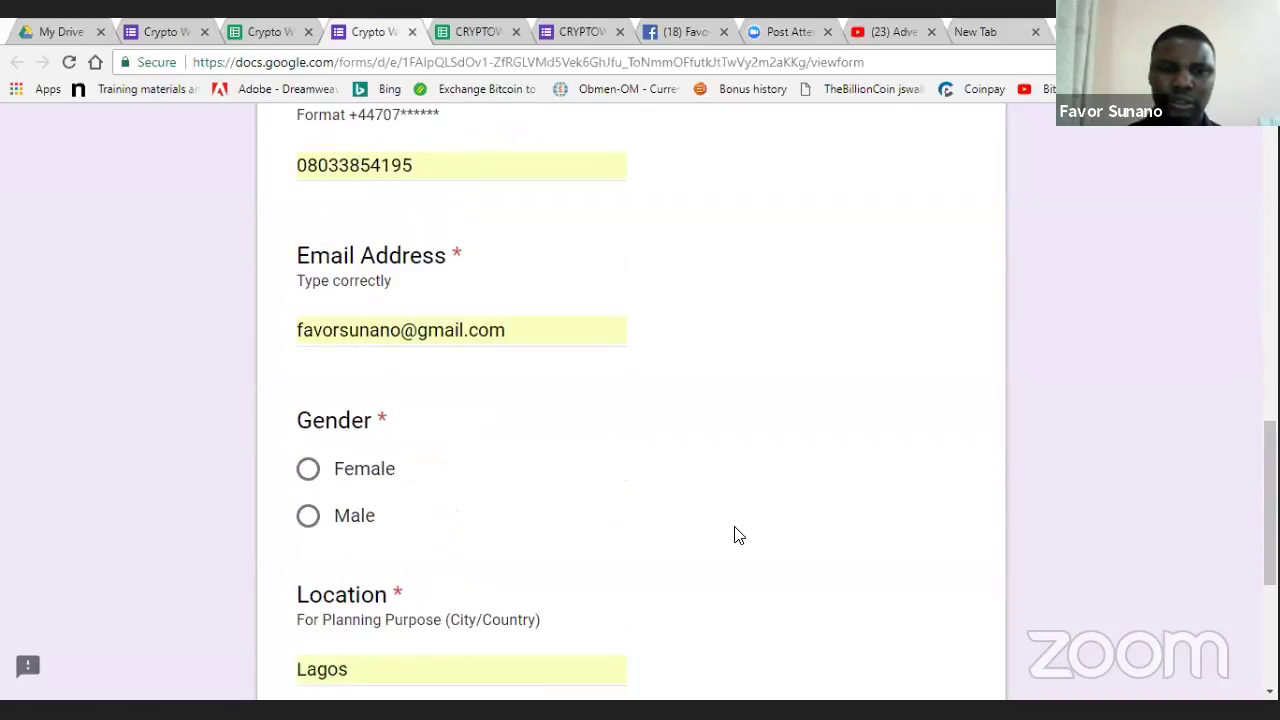
left_click(309, 517)
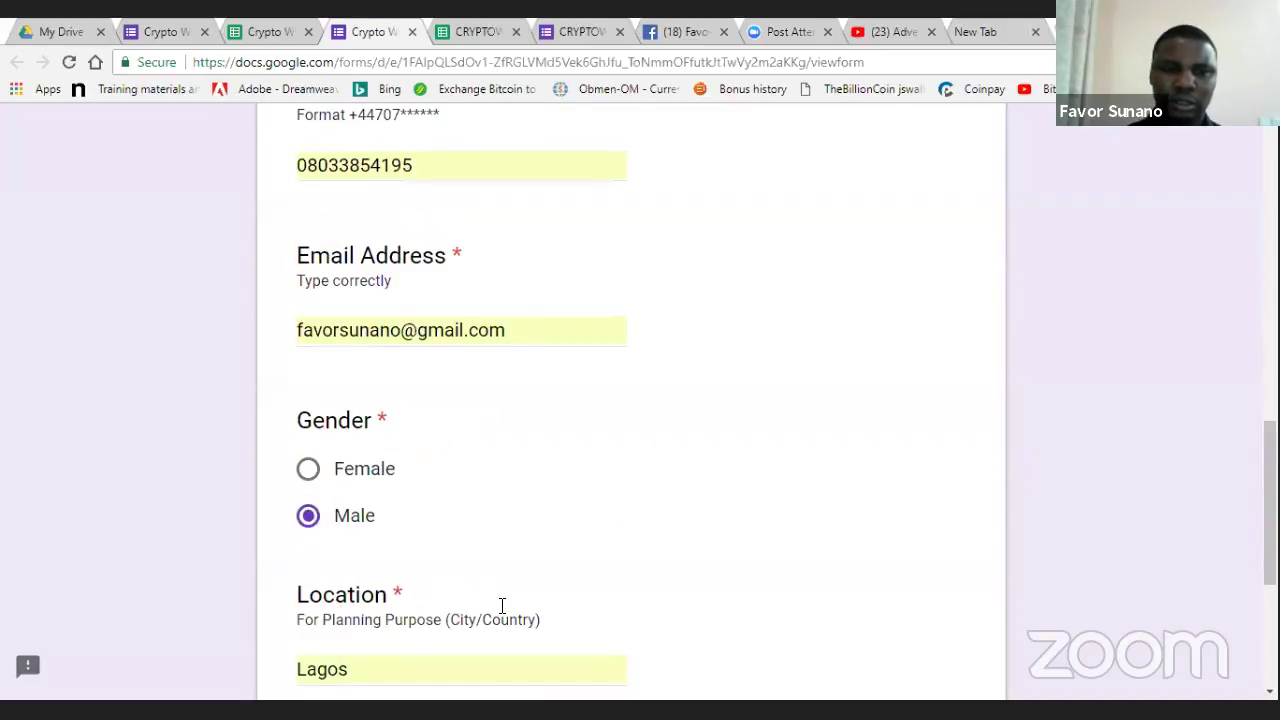
scroll(943, 583, "down", 1)
scroll(943, 583, "down", 2)
left_click(505, 565)
type("/Nigeria")
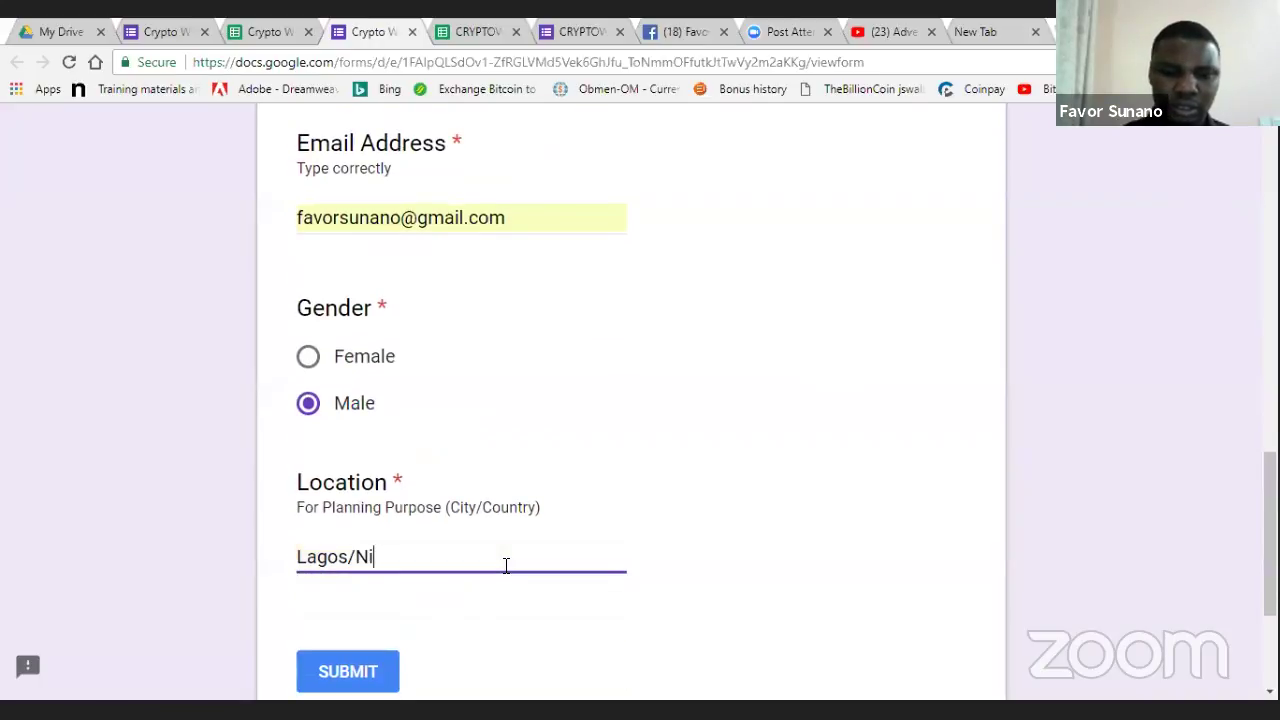
left_click(350, 668)
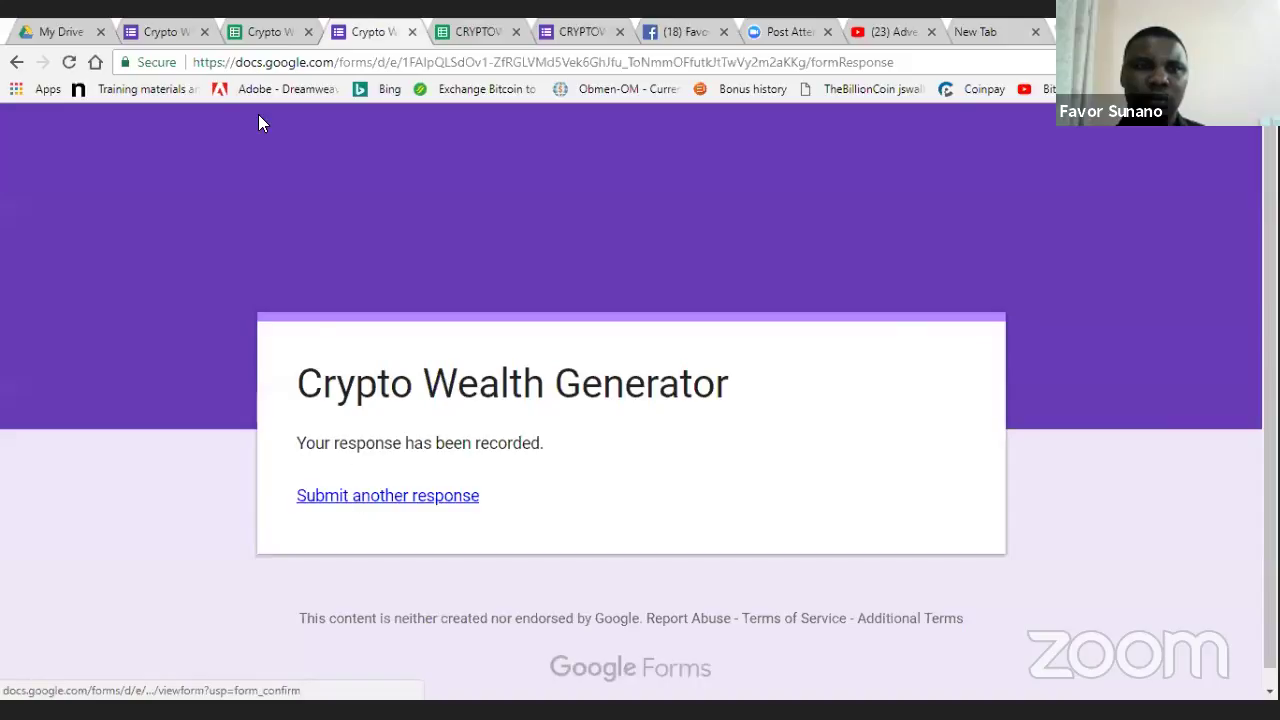
left_click(175, 23)
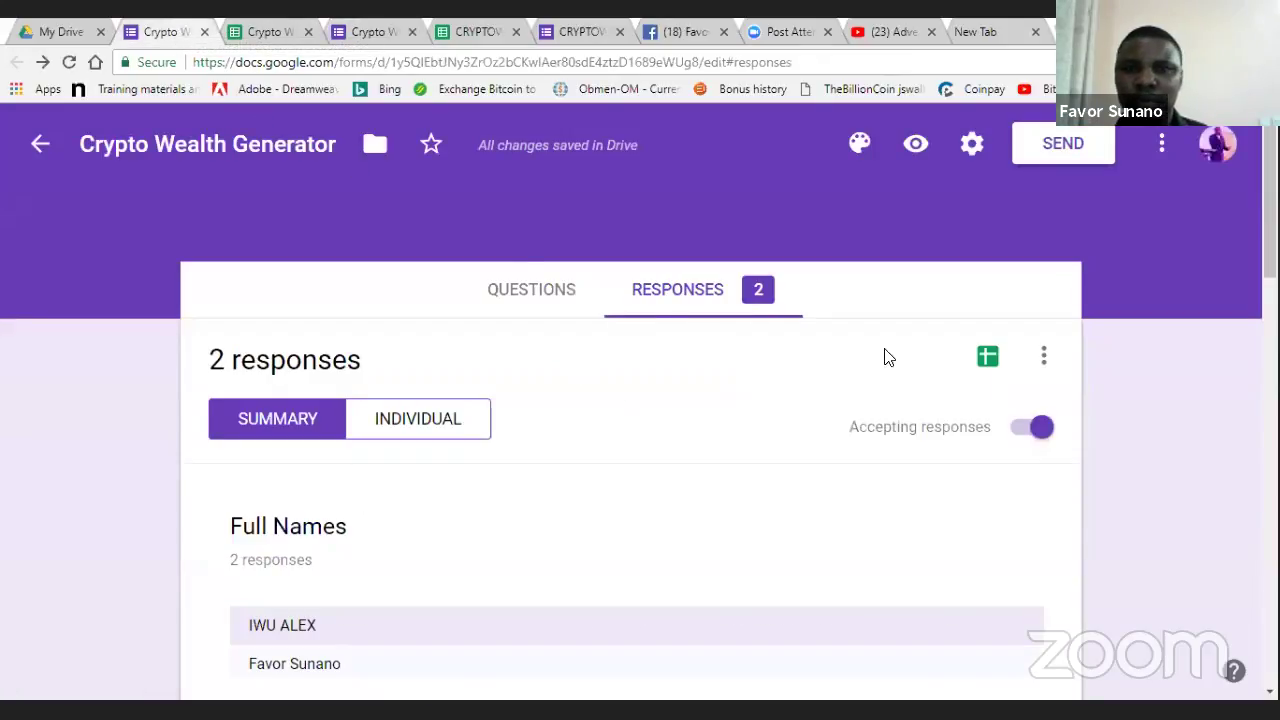
- In the responses spreadsheet, narrow the Email Address and Phone Number columns
left_click(265, 30)
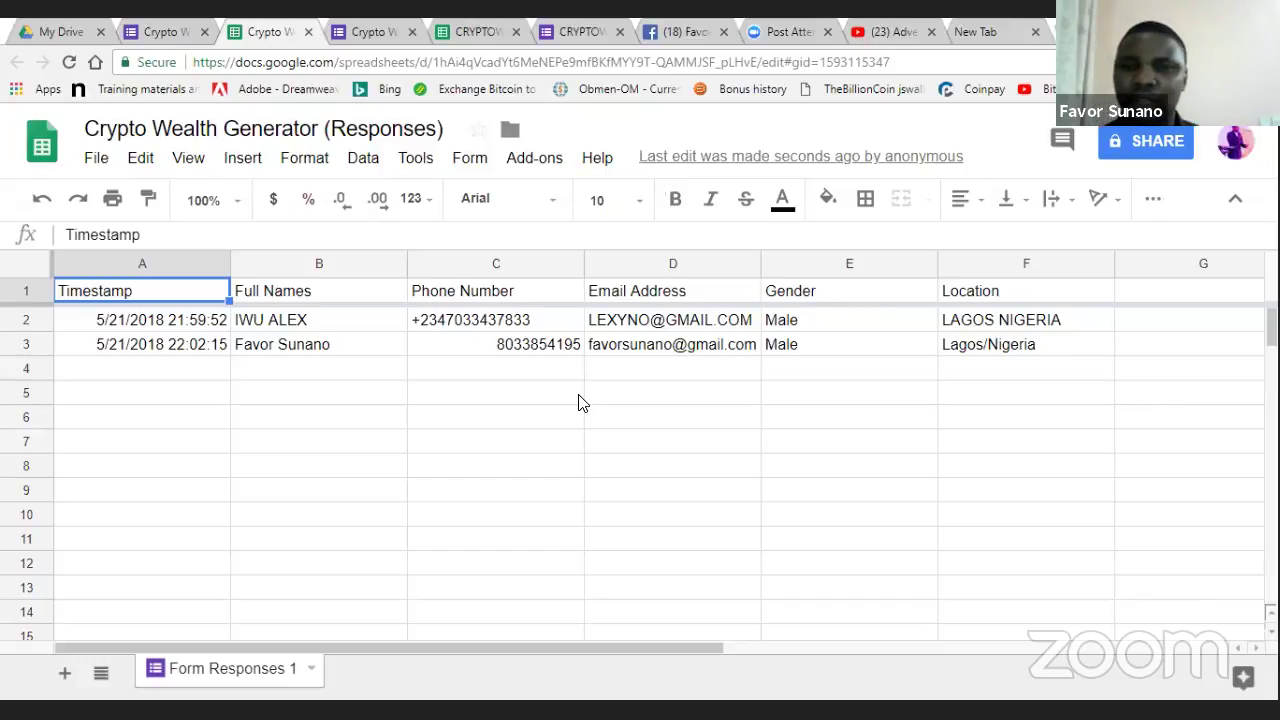
left_click_drag(759, 268, 733, 268)
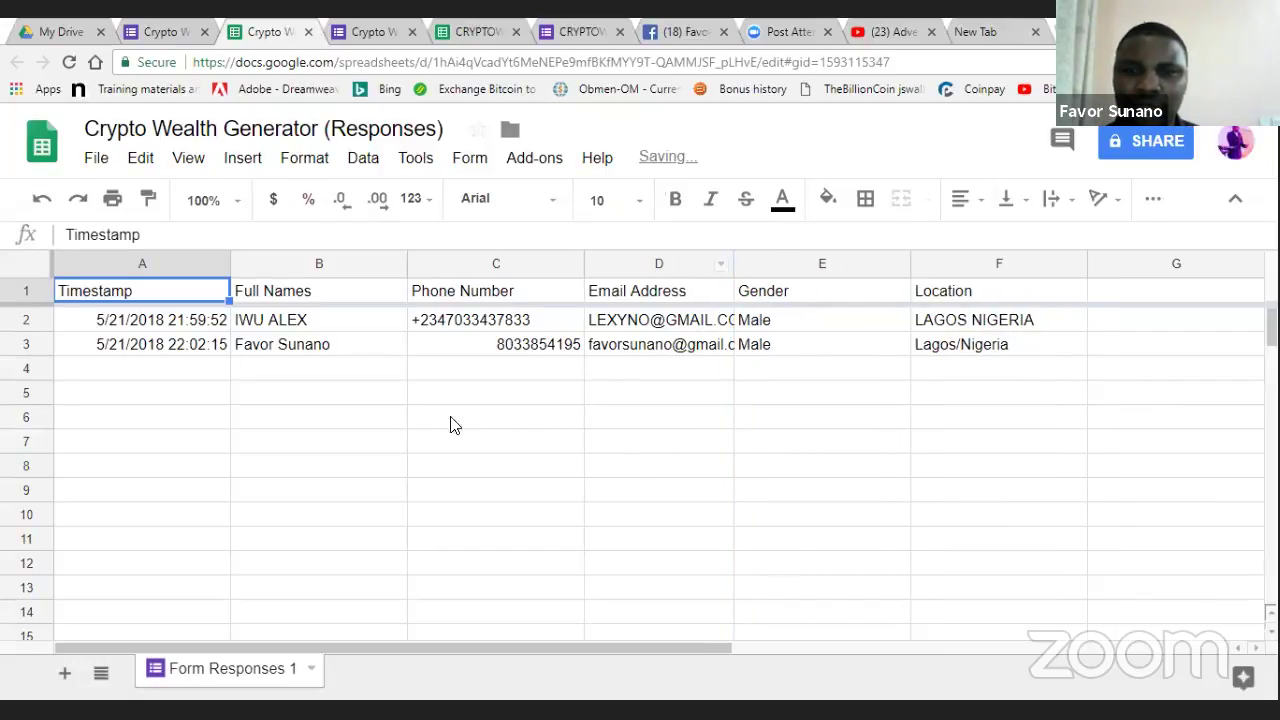
left_click_drag(583, 258, 557, 258)
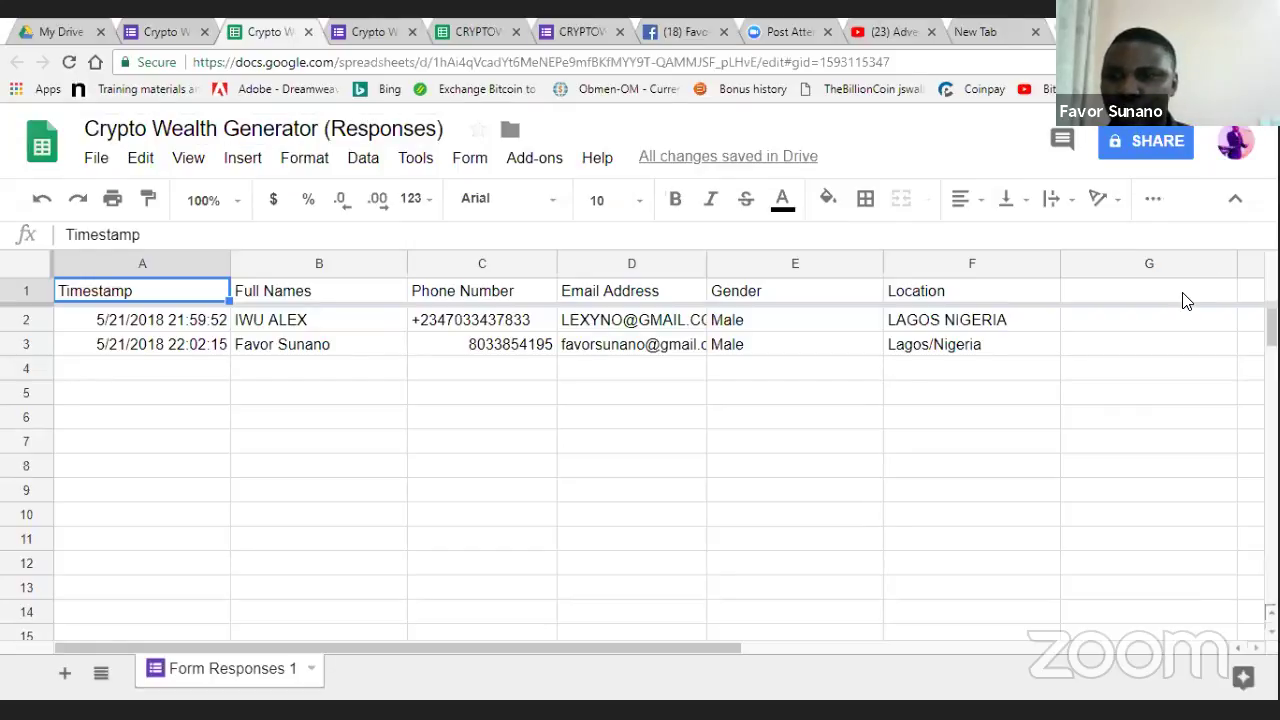
- Check the Location entries in rows 2–3, then narrow the Full Names column
left_click_drag(1183, 296, 1200, 323)
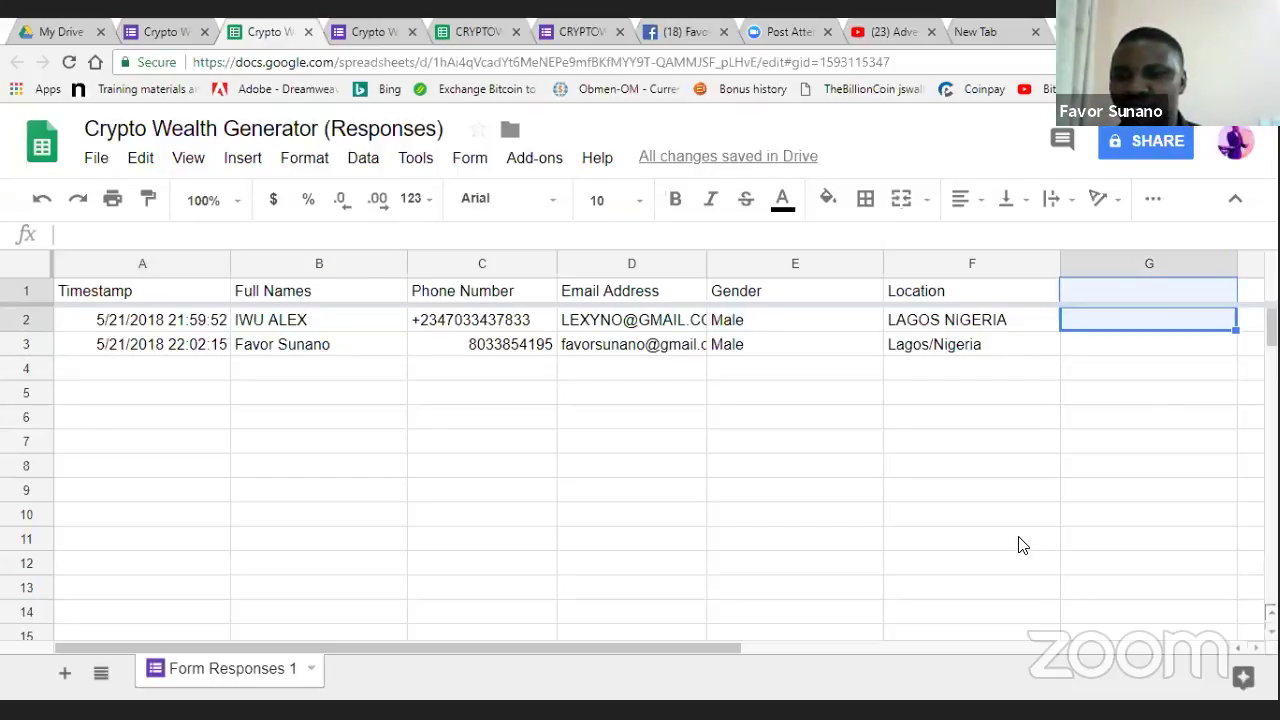
left_click(1006, 234)
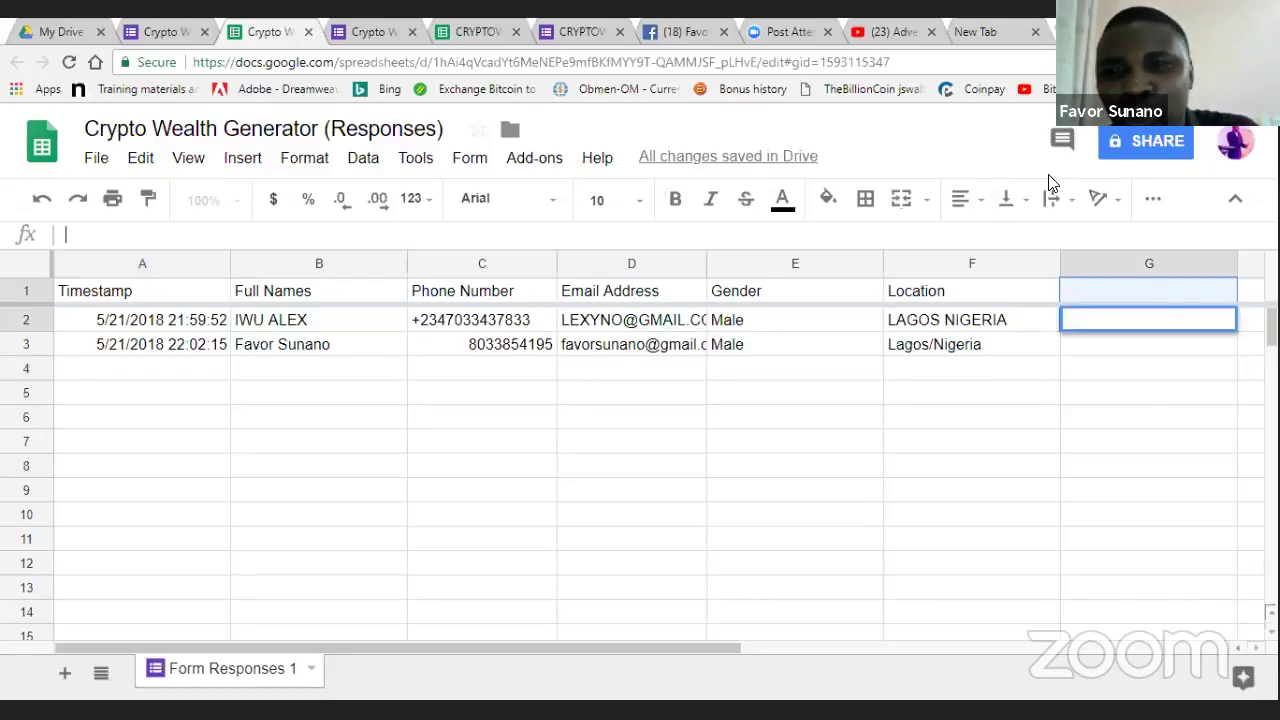
left_click(1046, 417)
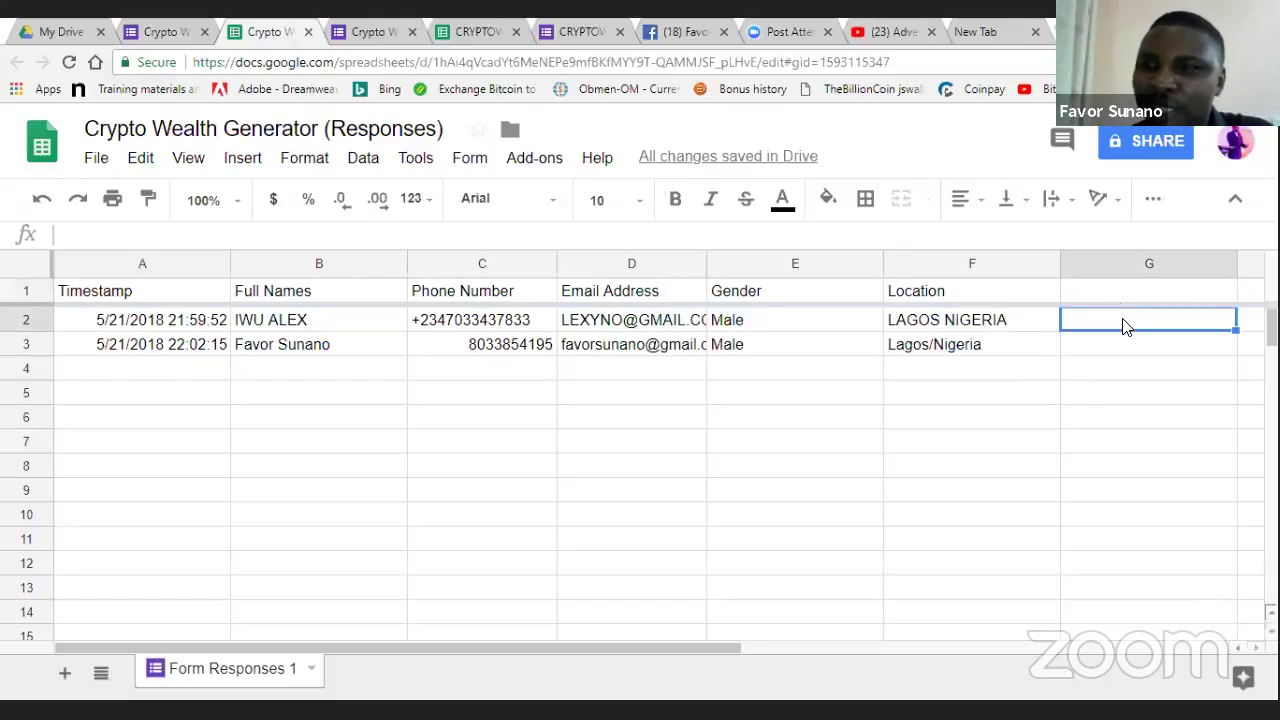
left_click(1111, 348)
left_click(1005, 356)
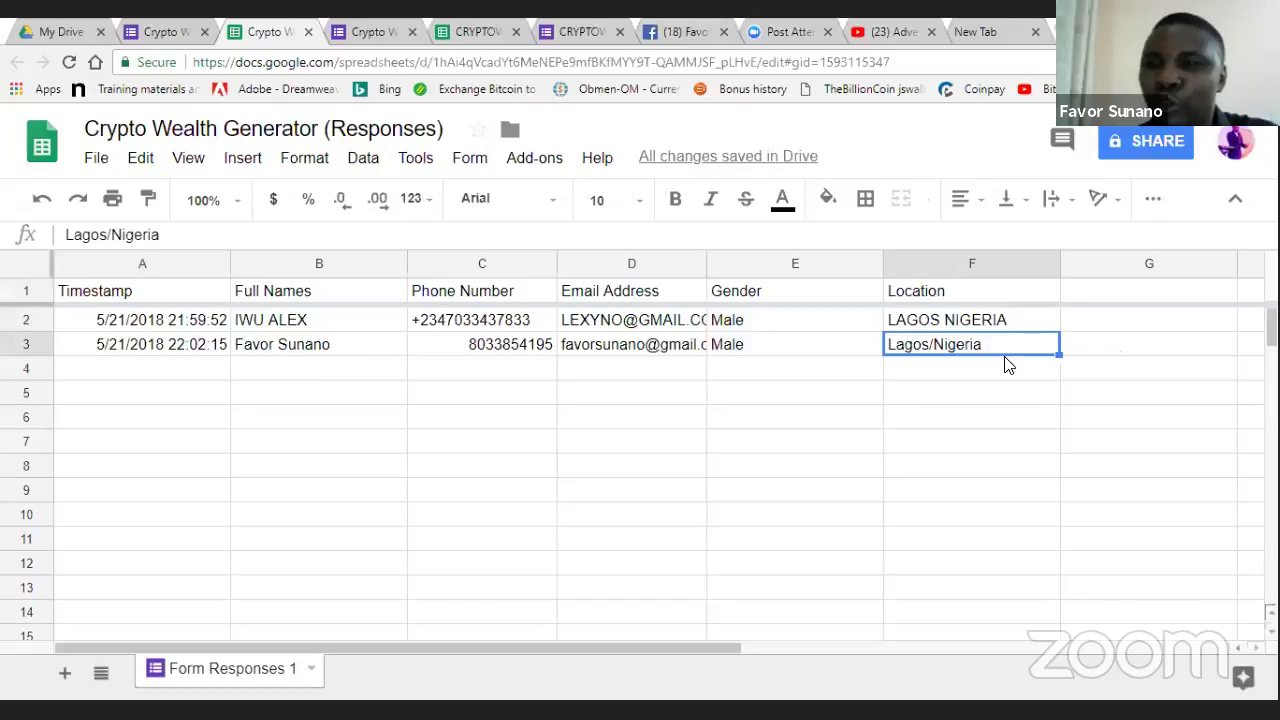
left_click(1002, 332)
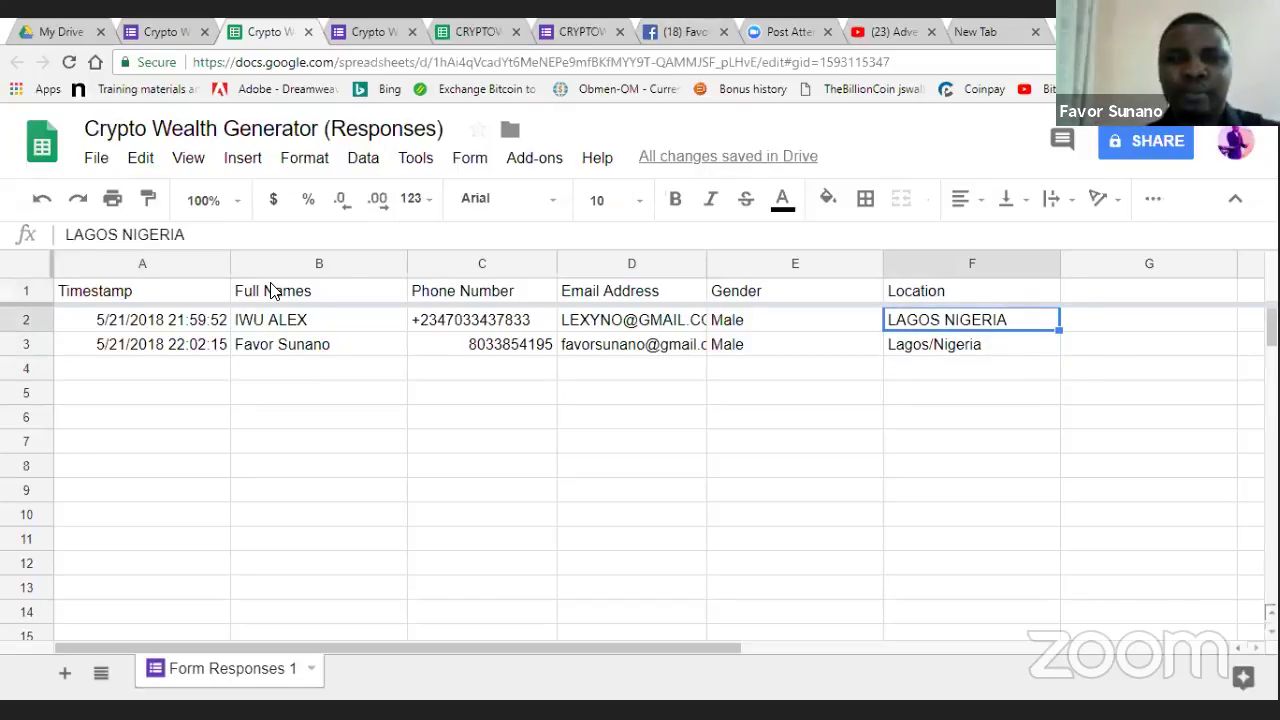
left_click_drag(407, 257, 360, 257)
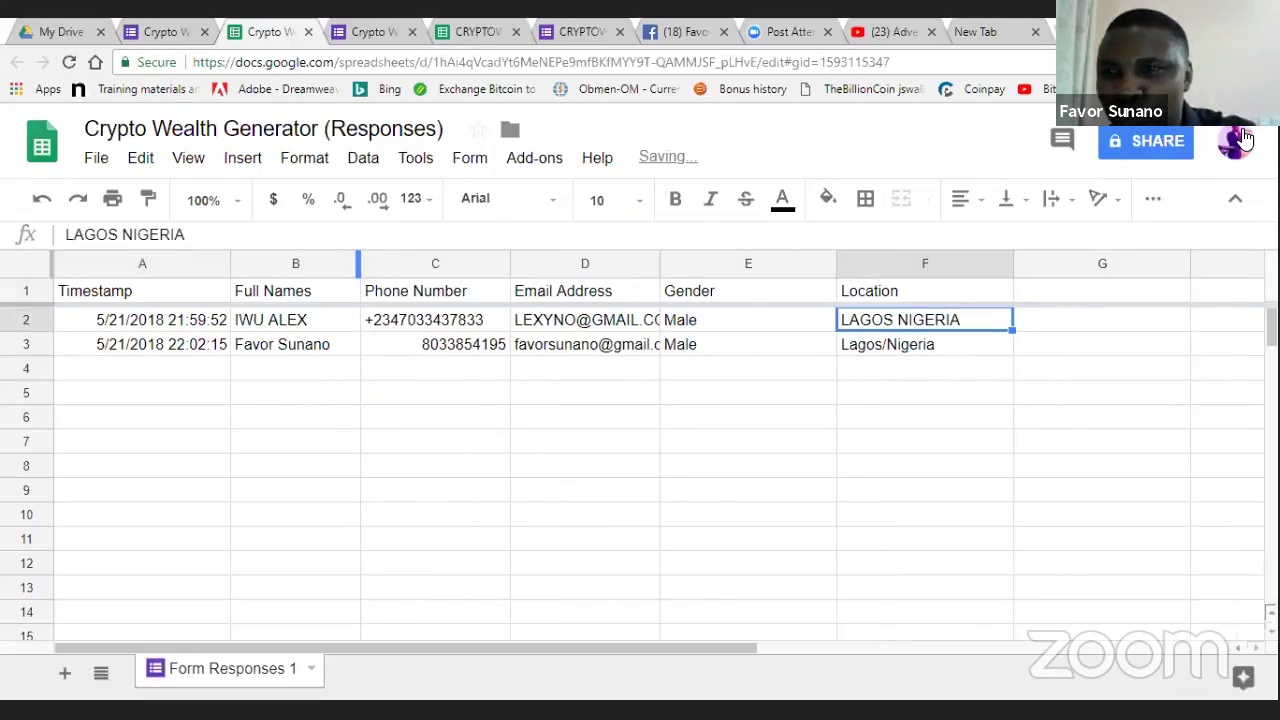
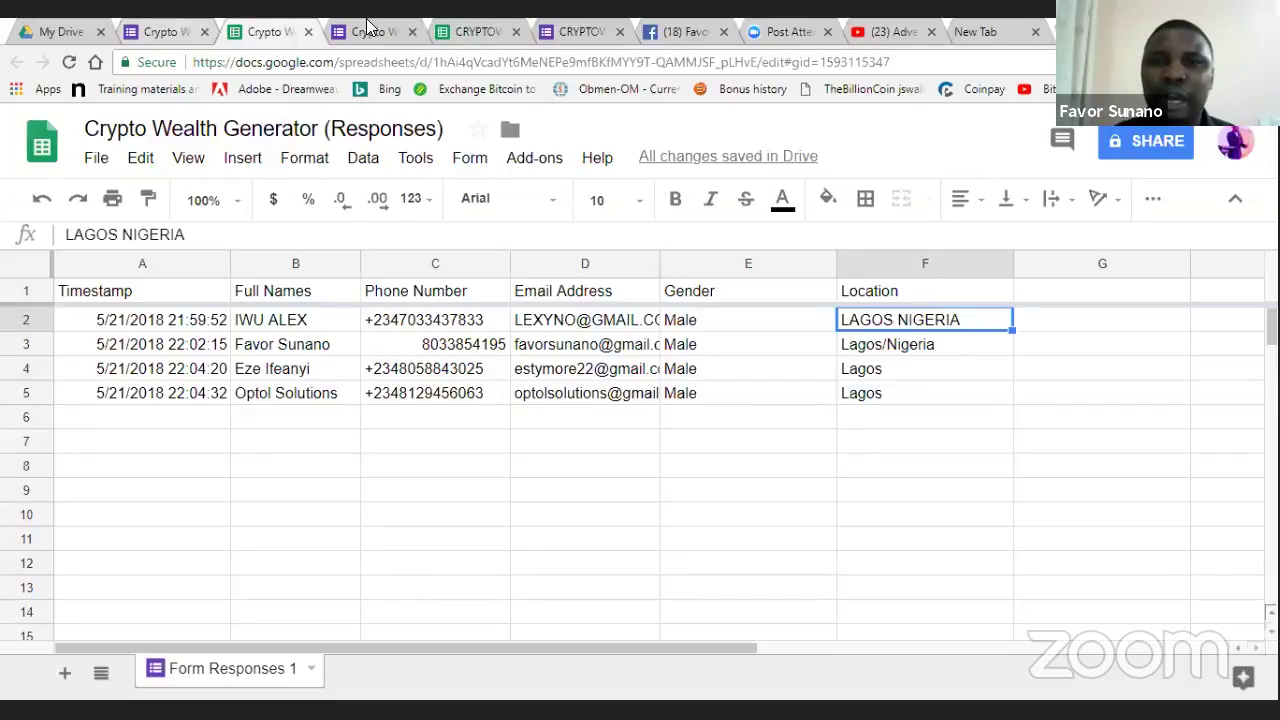
- Review the top of the Facebook profile, then view the Crypto Wealth Generator form's 5 responses
left_click(685, 31)
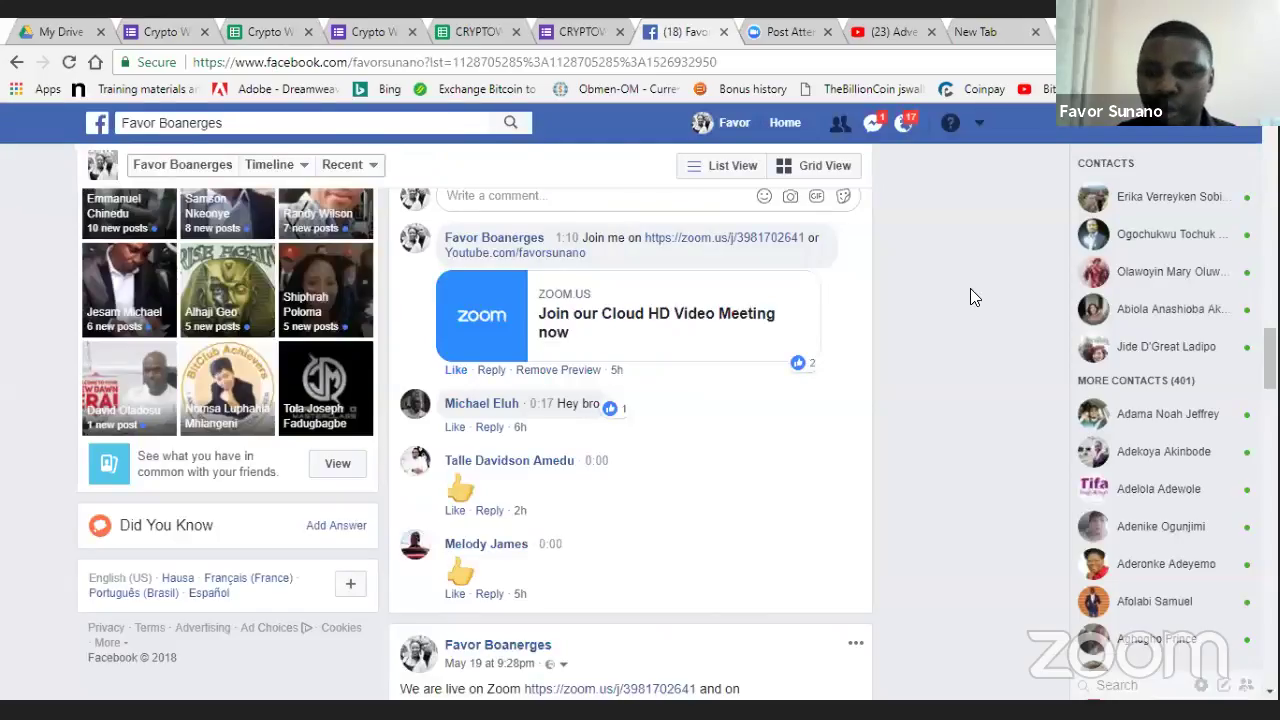
scroll(970, 288, "up", 1)
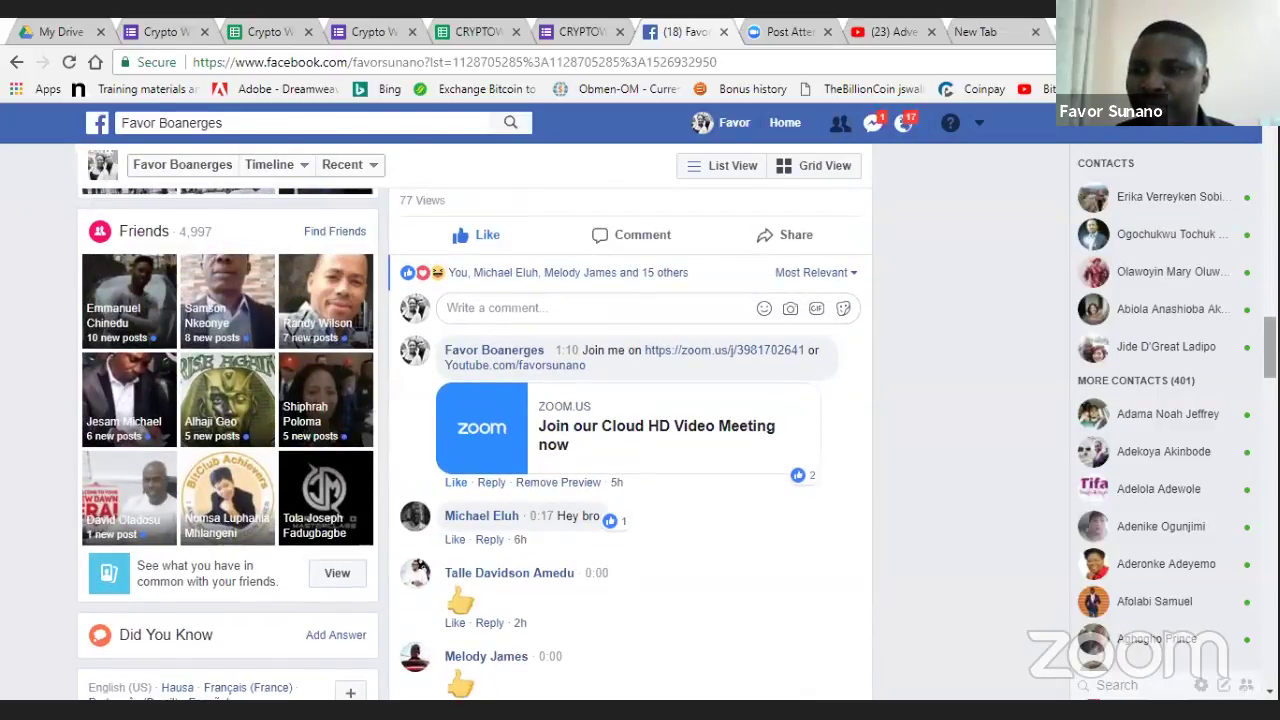
scroll(475, 420, "up", 10)
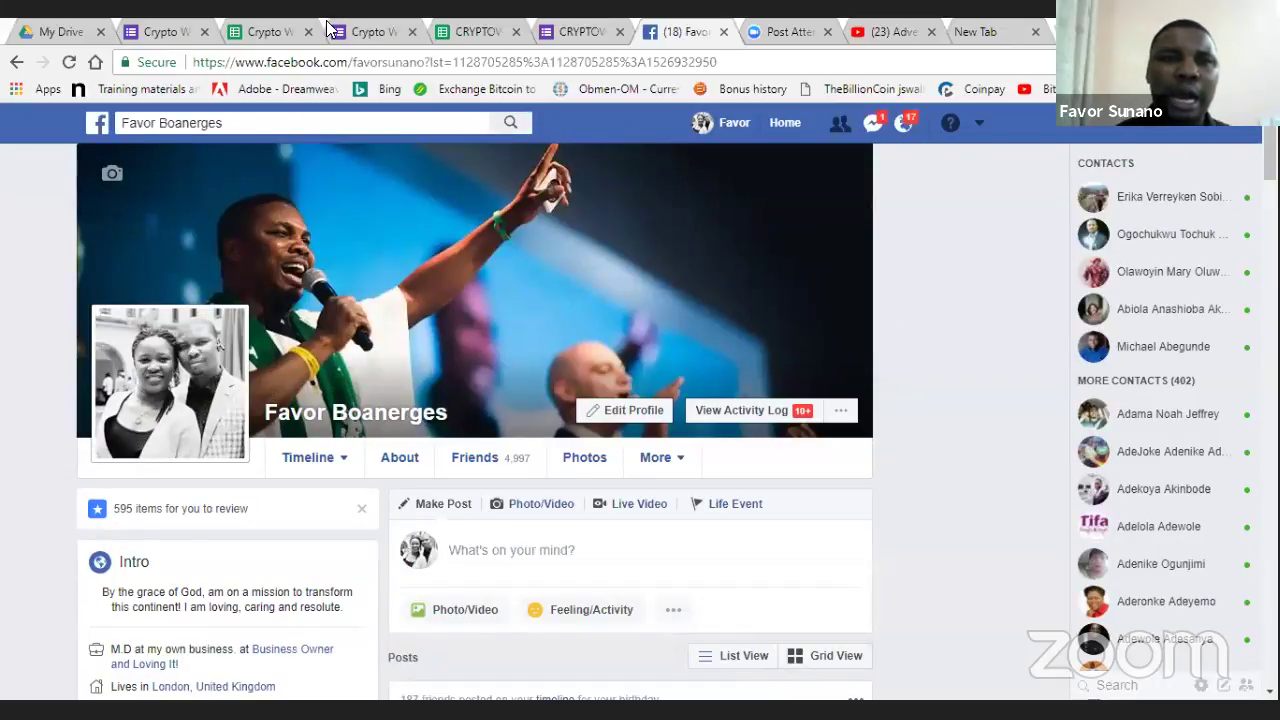
left_click(160, 31)
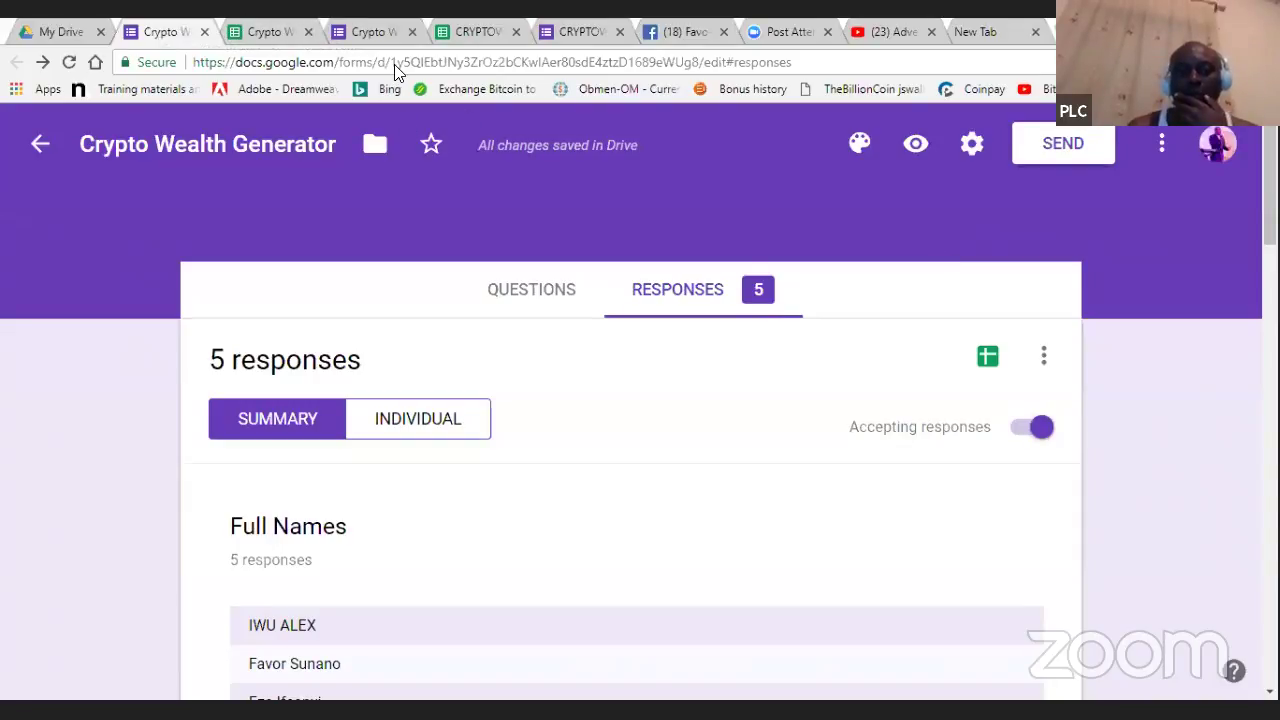
- Open the Crypto Wealth Generator (Responses) spreadsheet showing six submissions, including Ikeja lagos and Lagos/Nigeria
left_click(265, 28)
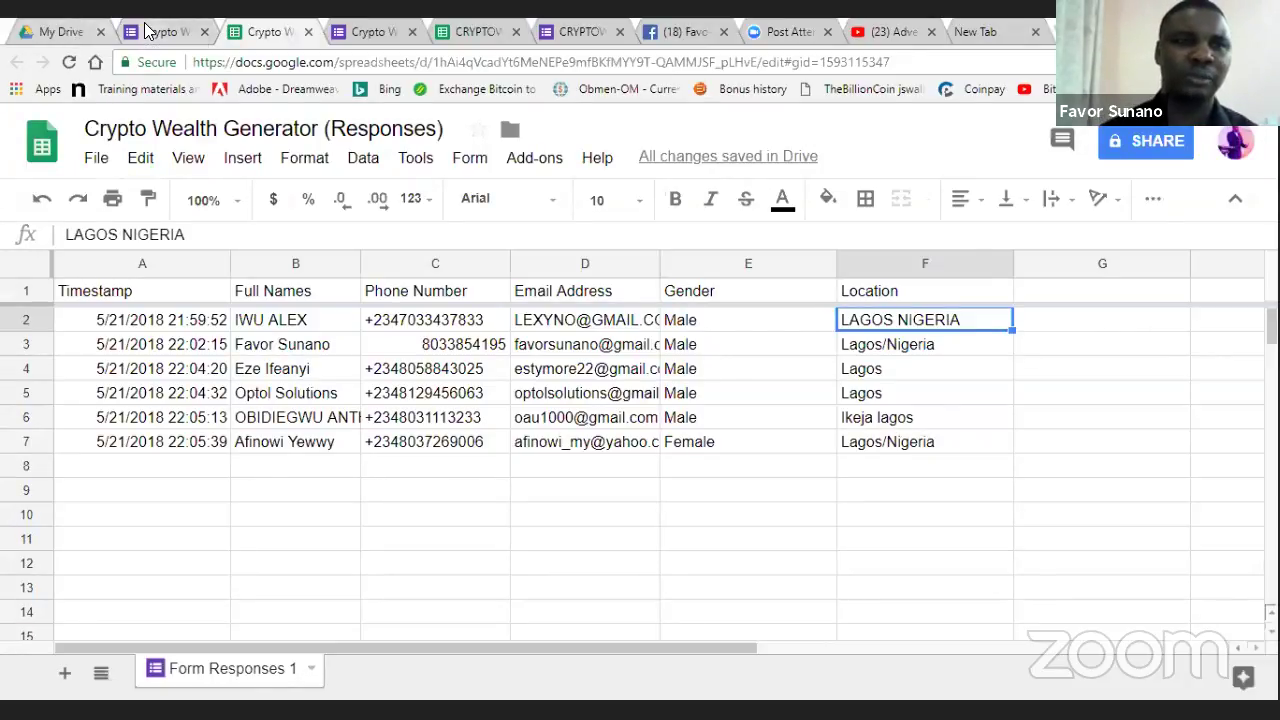
- Check the form's response summary, Google Drive and the responses spreadsheet again
left_click(152, 31)
left_click(82, 28)
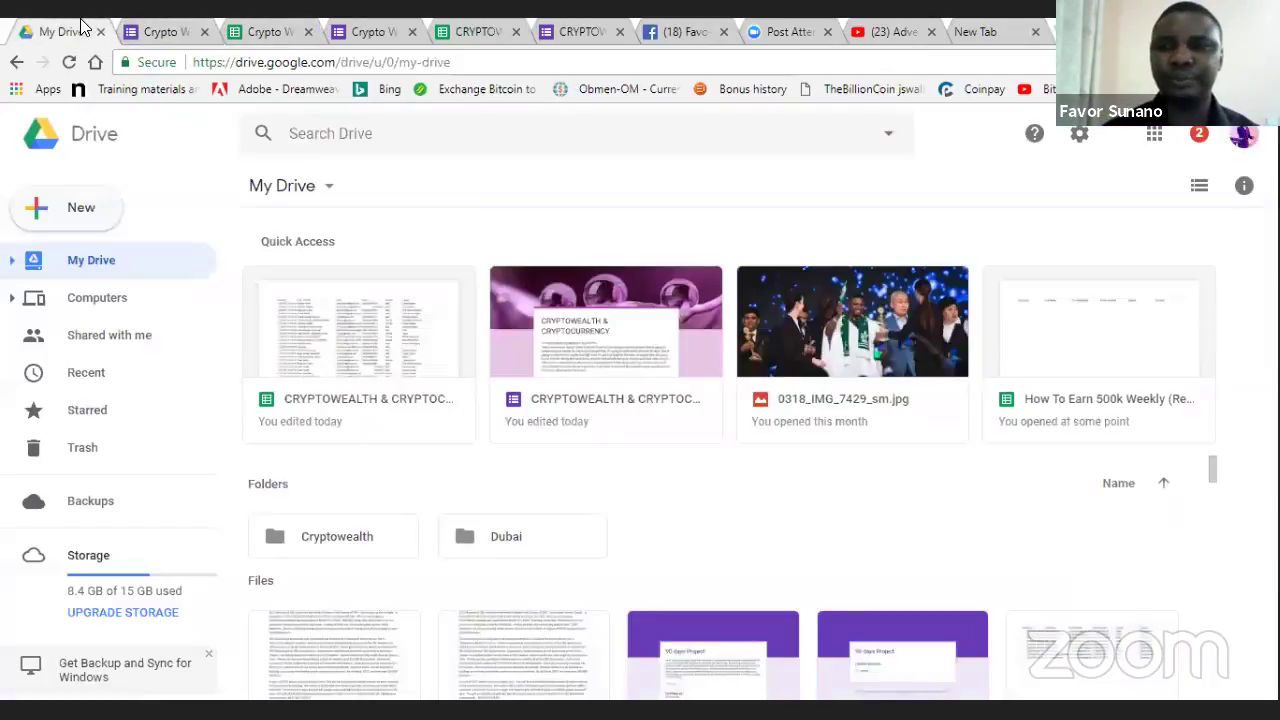
left_click(172, 31)
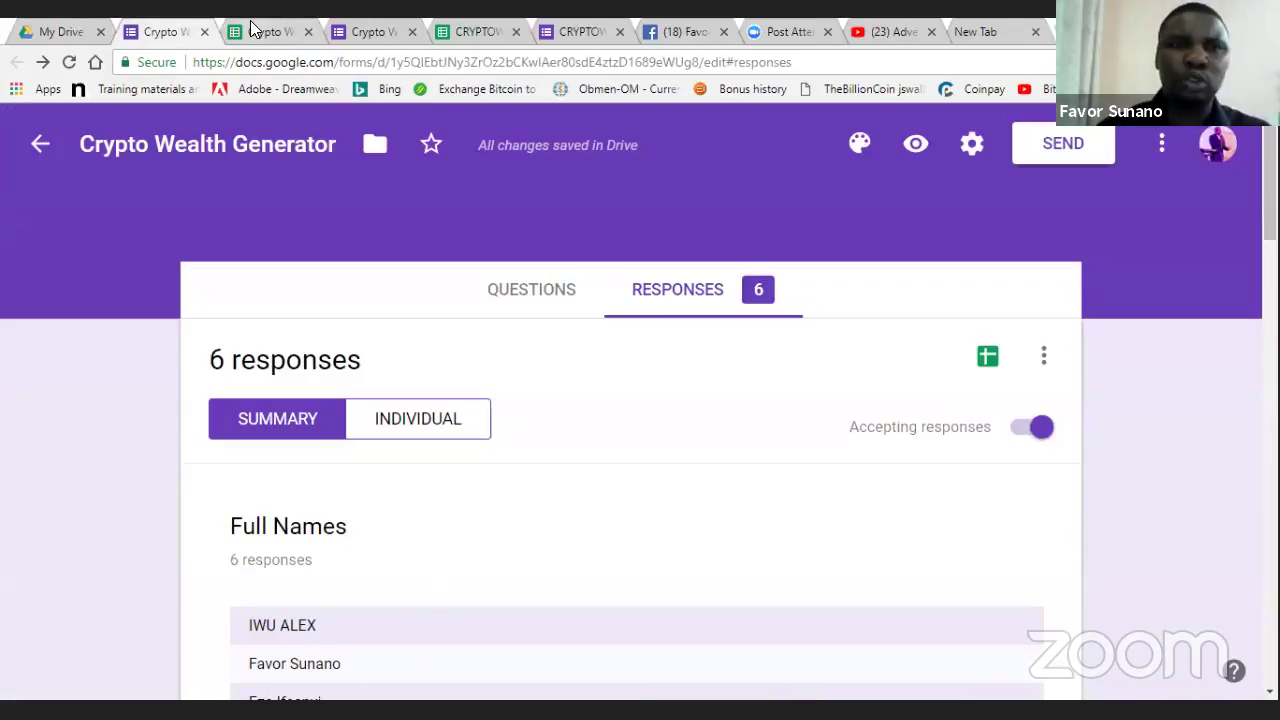
left_click(252, 30)
left_click(362, 31)
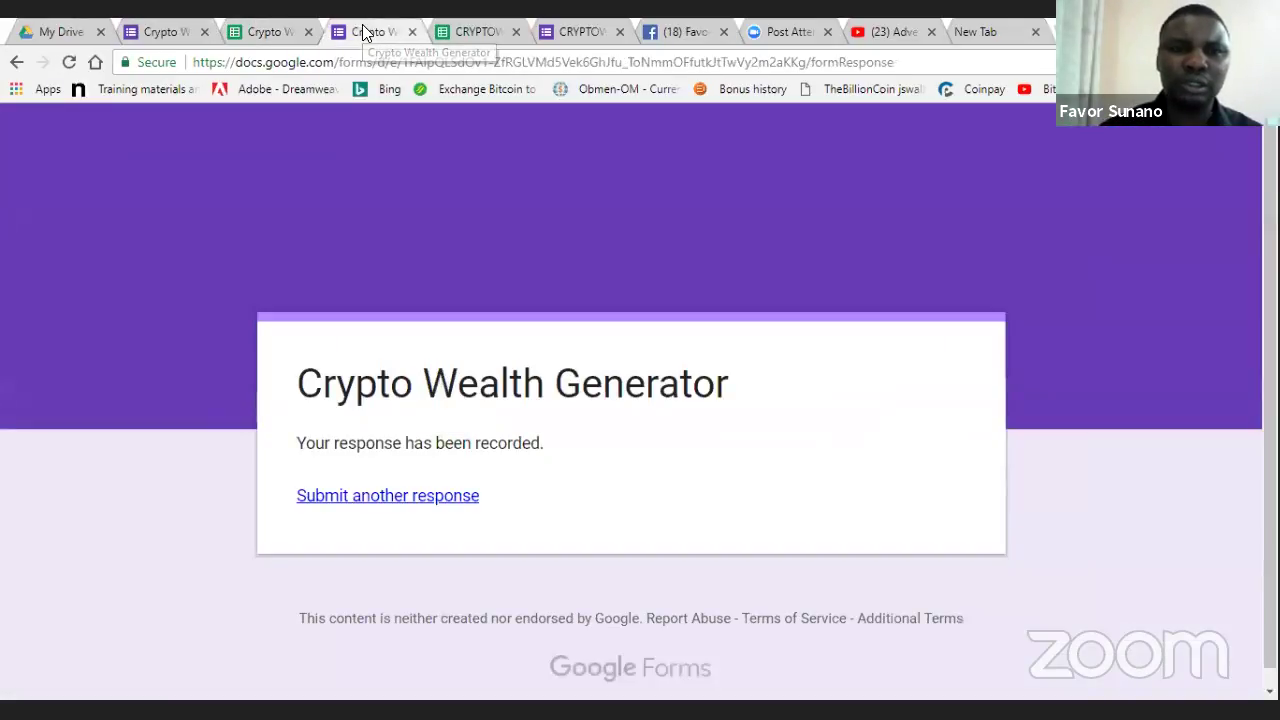
- Open the live CRYPTOWEALTH & CRYPTOCURRENCY form and select its whole NEW CRYPTOCURRENCY ALERT intro
left_click(580, 31)
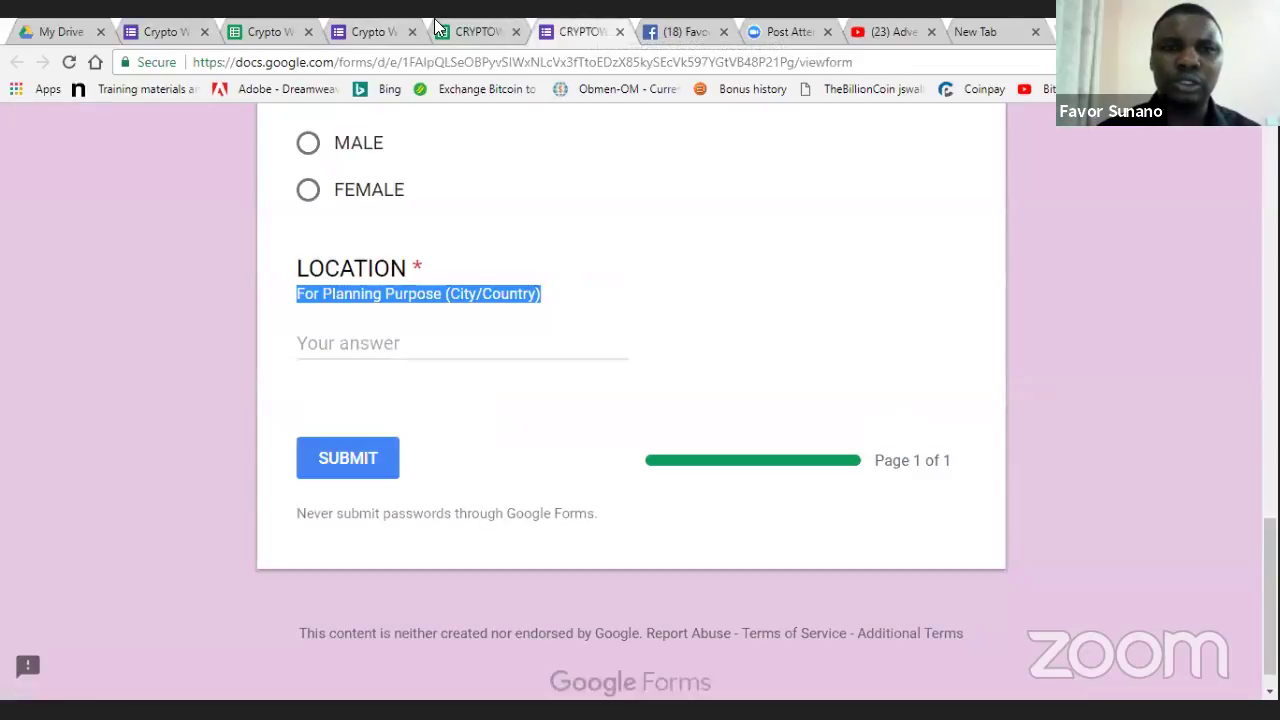
scroll(720, 350, "up", 4)
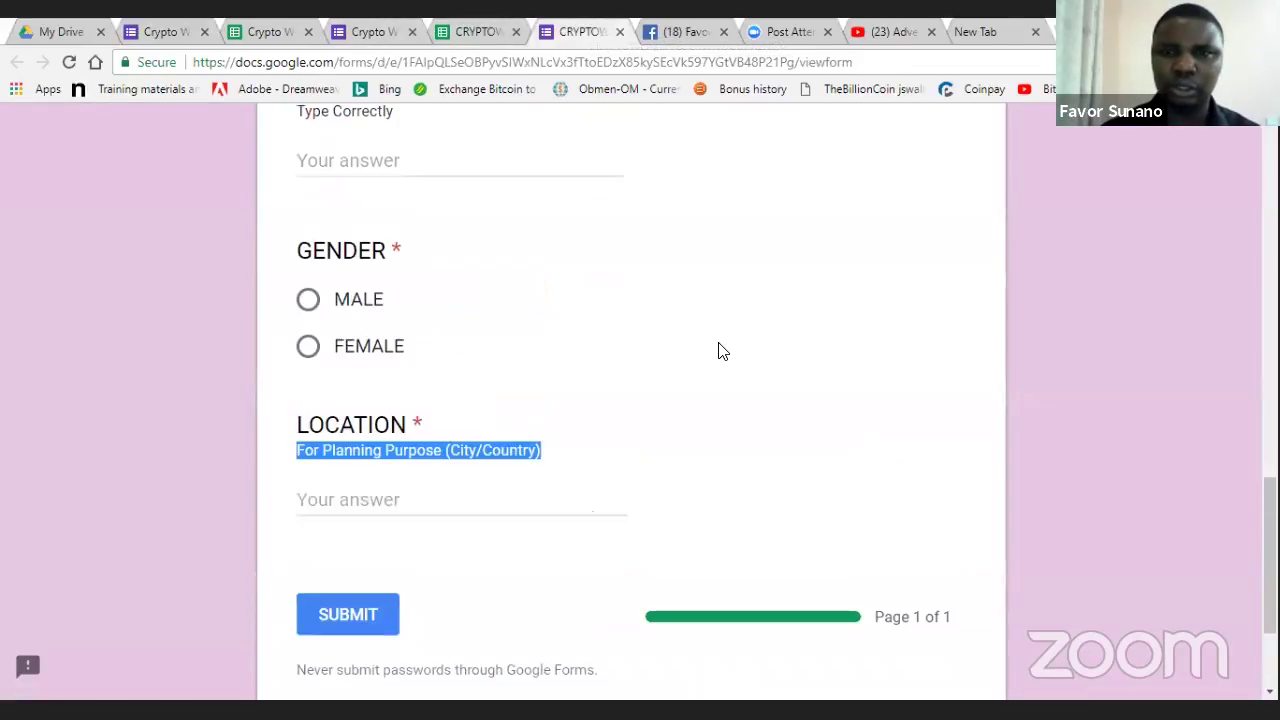
scroll(722, 350, "up", 10)
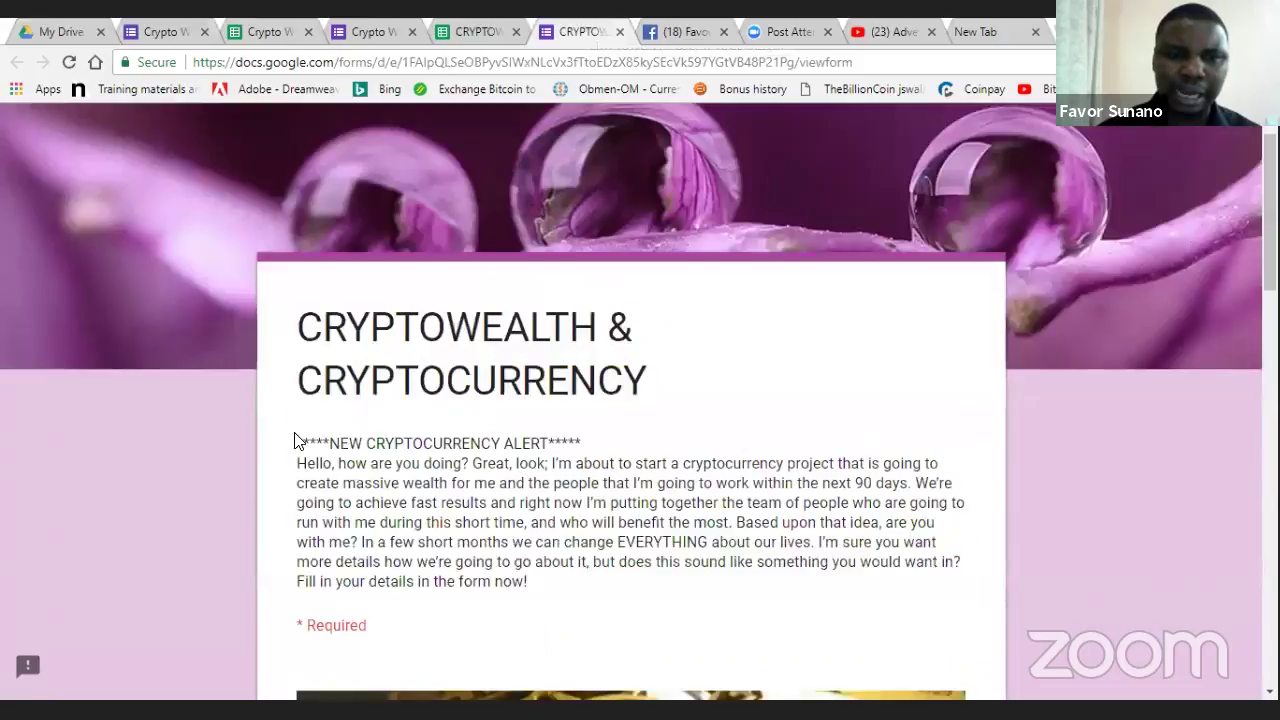
left_click_drag(297, 443, 625, 587)
key("ctrl+c")
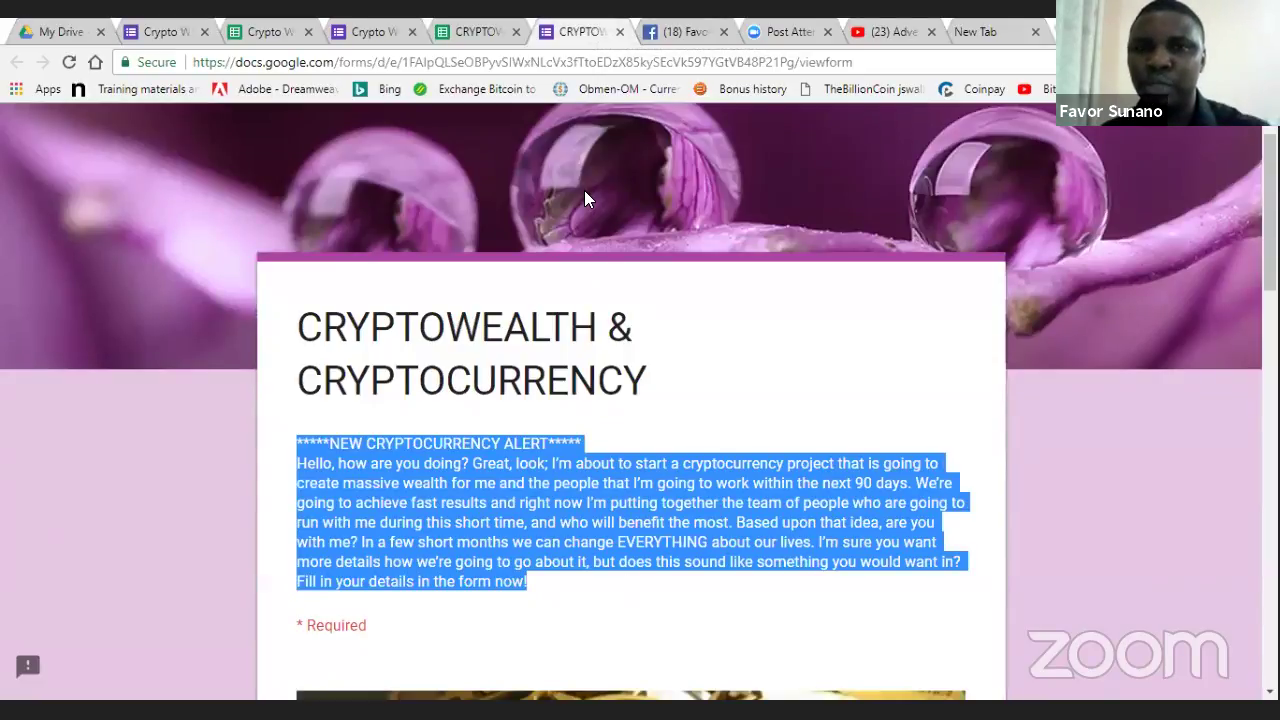
- Paste the crypto alert blurb into a new profile post, then navigate to the Facebook home page
left_click(662, 32)
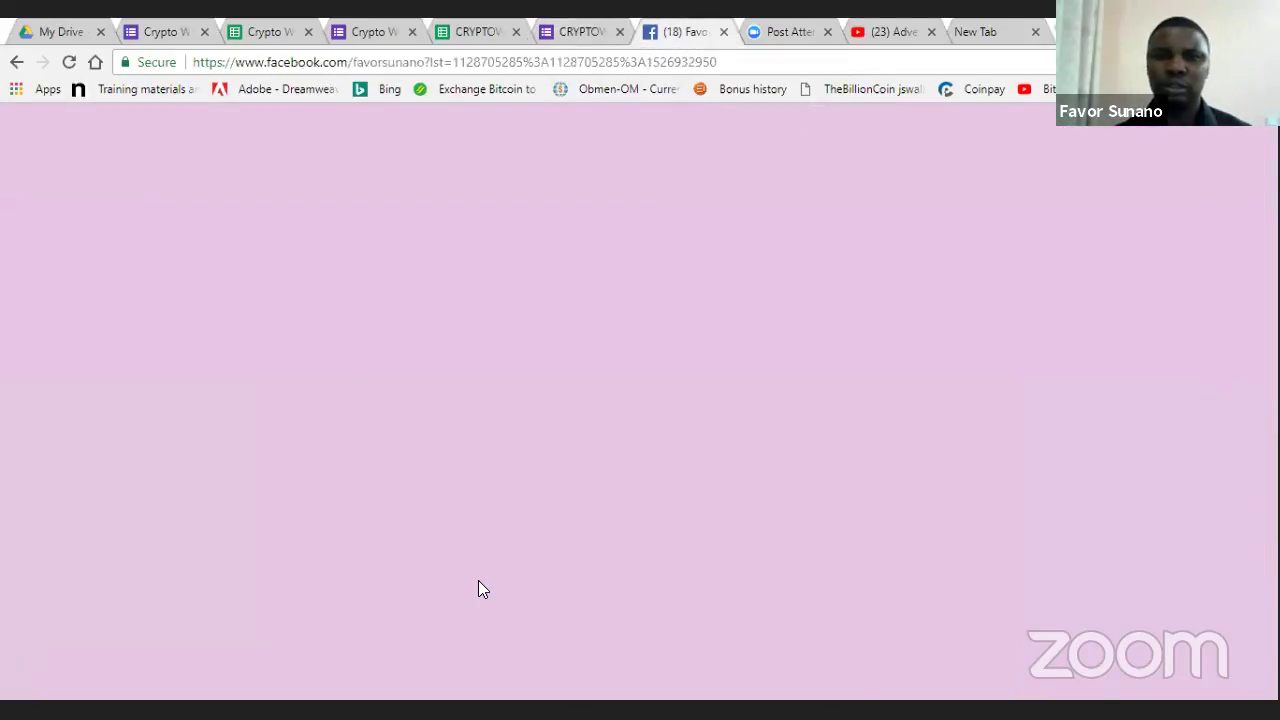
left_click(479, 587)
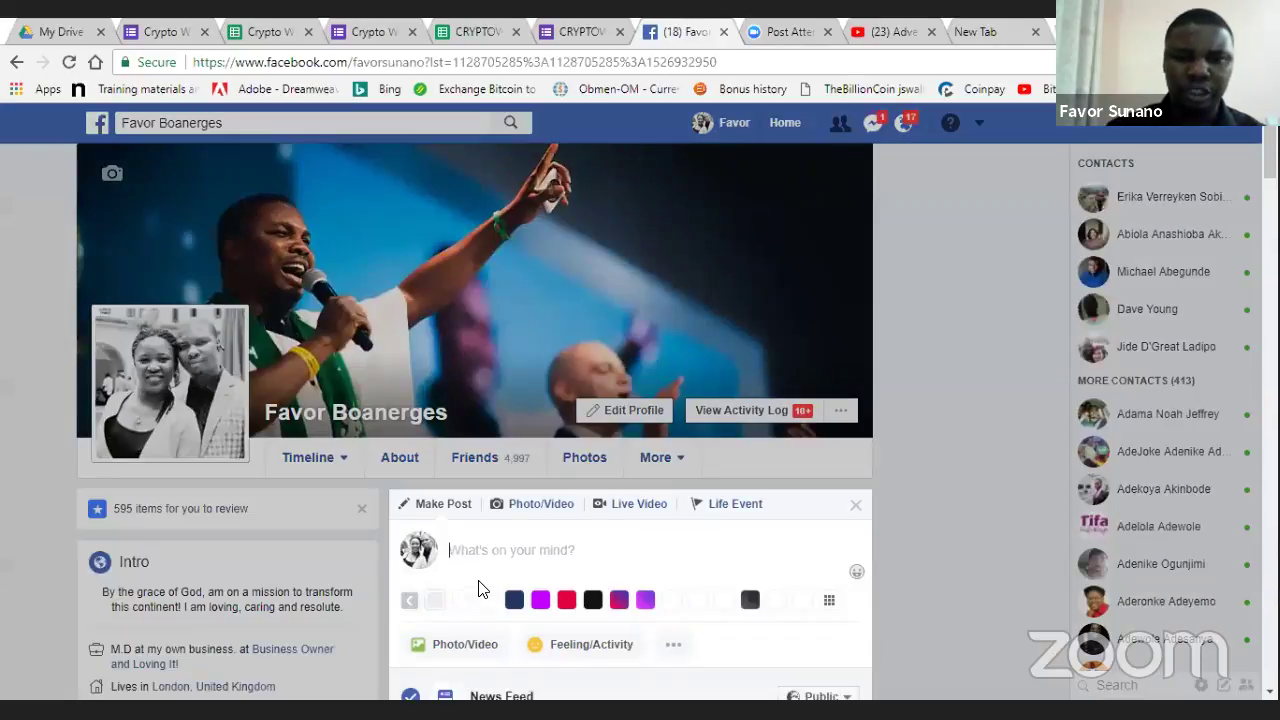
key("ctrl+v")
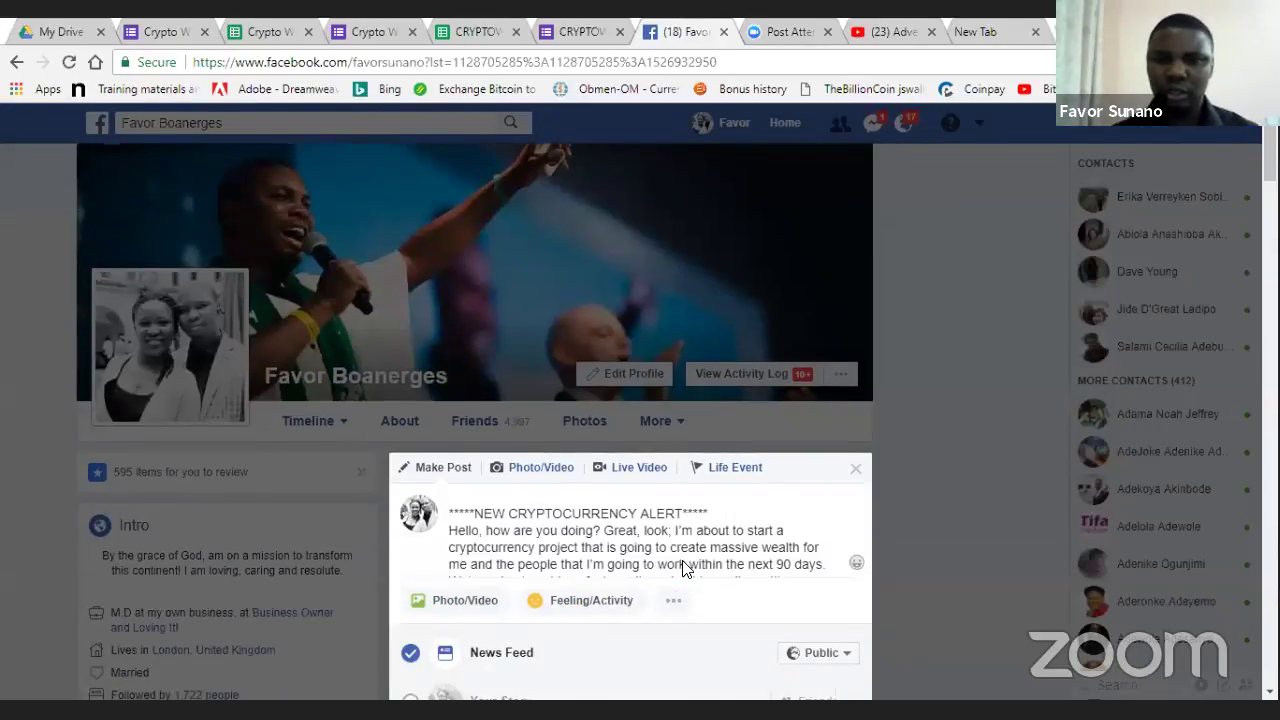
scroll(683, 569, "down", 2)
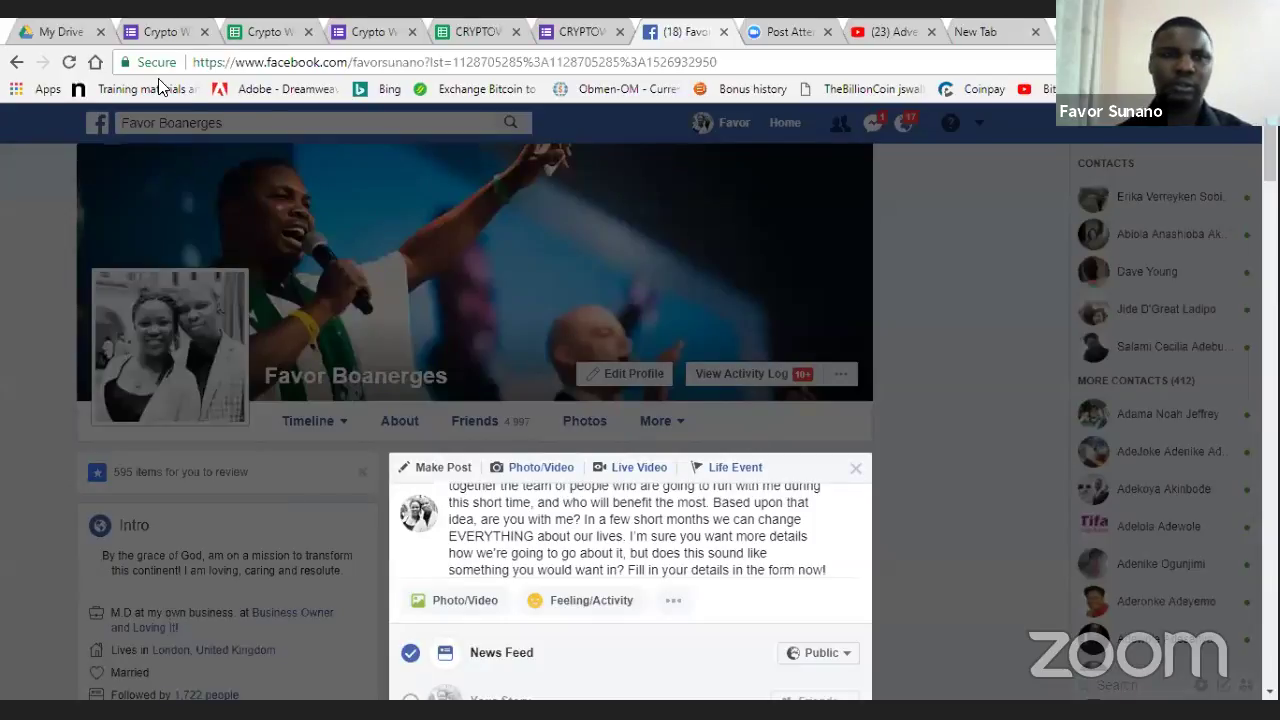
scroll(306, 162, "down", 4)
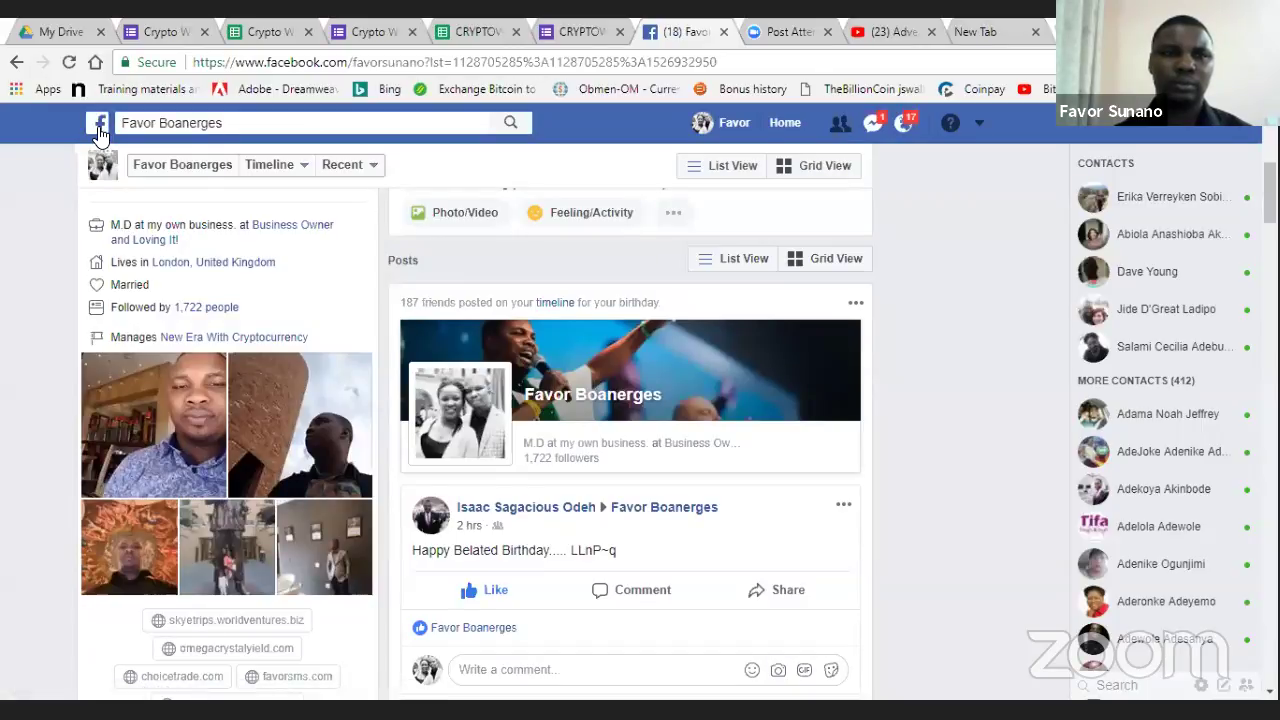
left_click(376, 62)
key("Return")
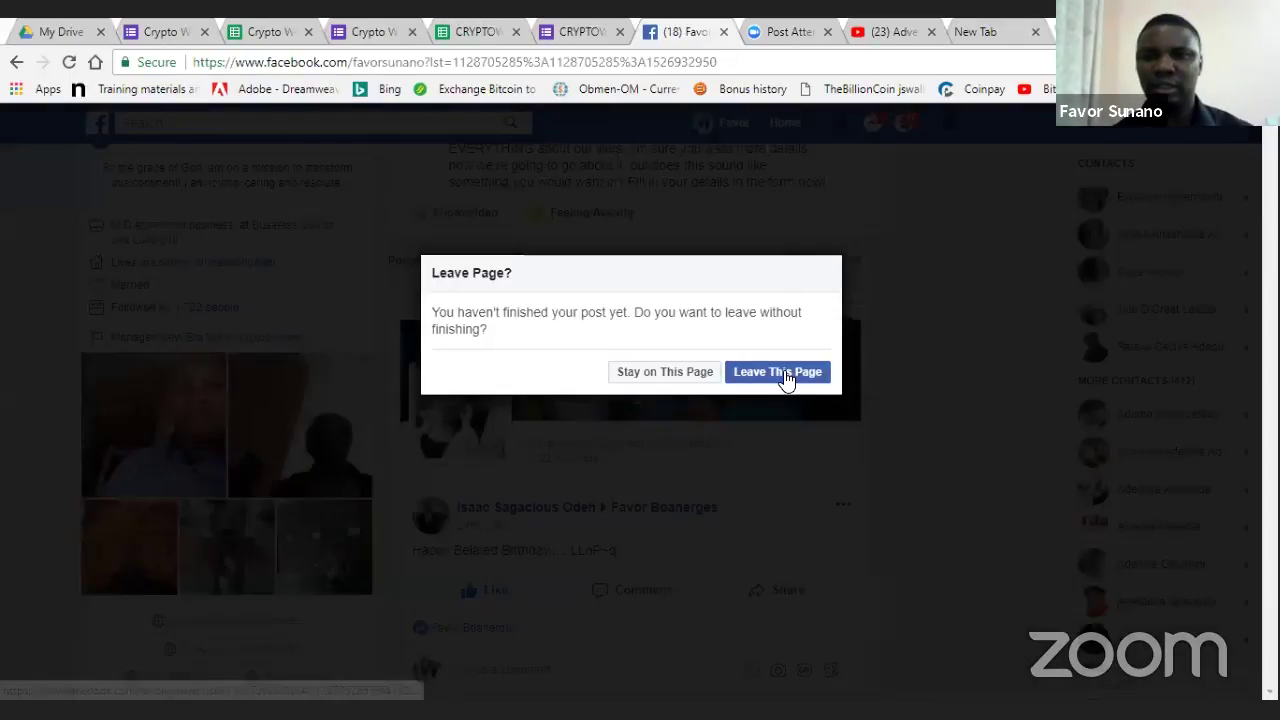
- Discard the unfinished profile post and return to the top of the News Feed
left_click(777, 372)
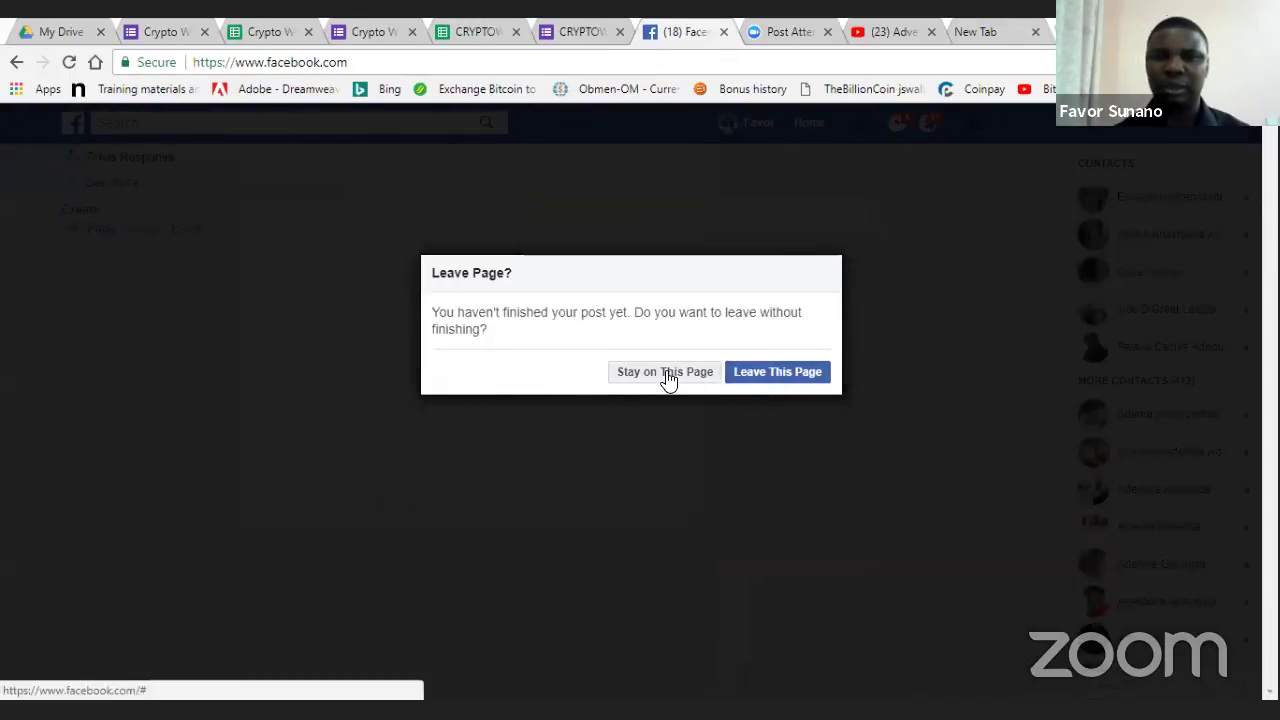
left_click(751, 380)
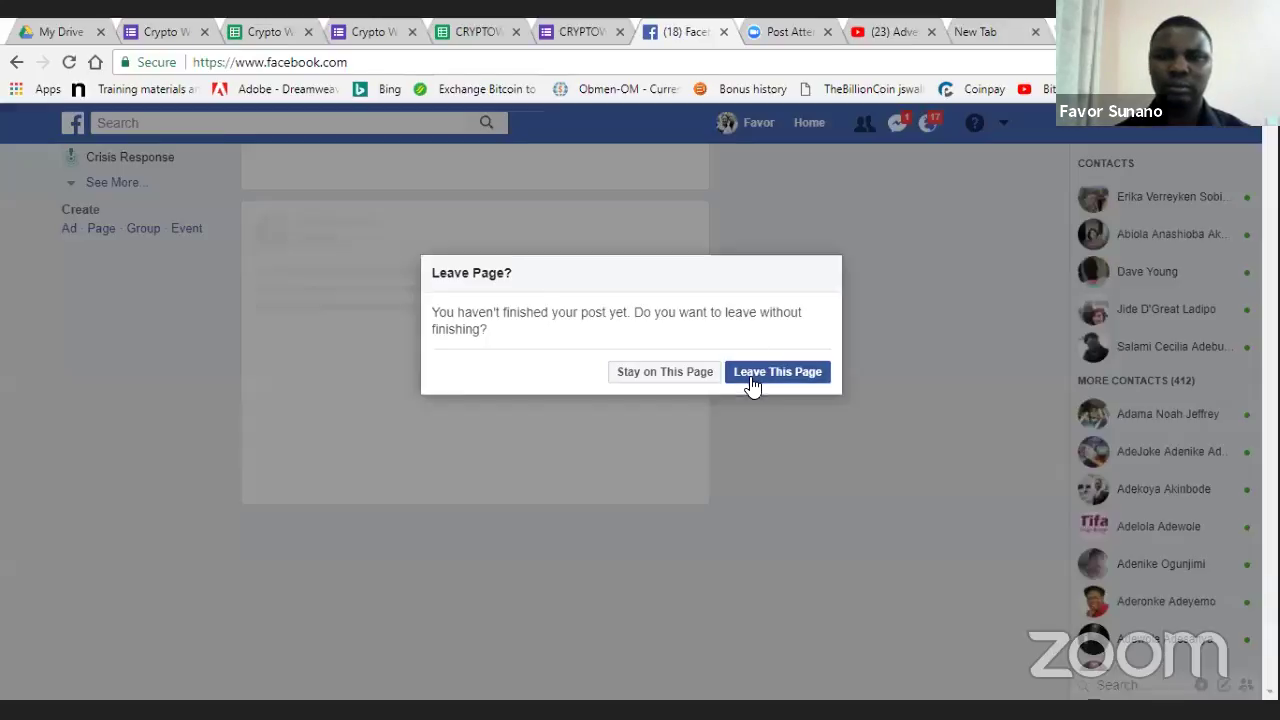
left_click(751, 380)
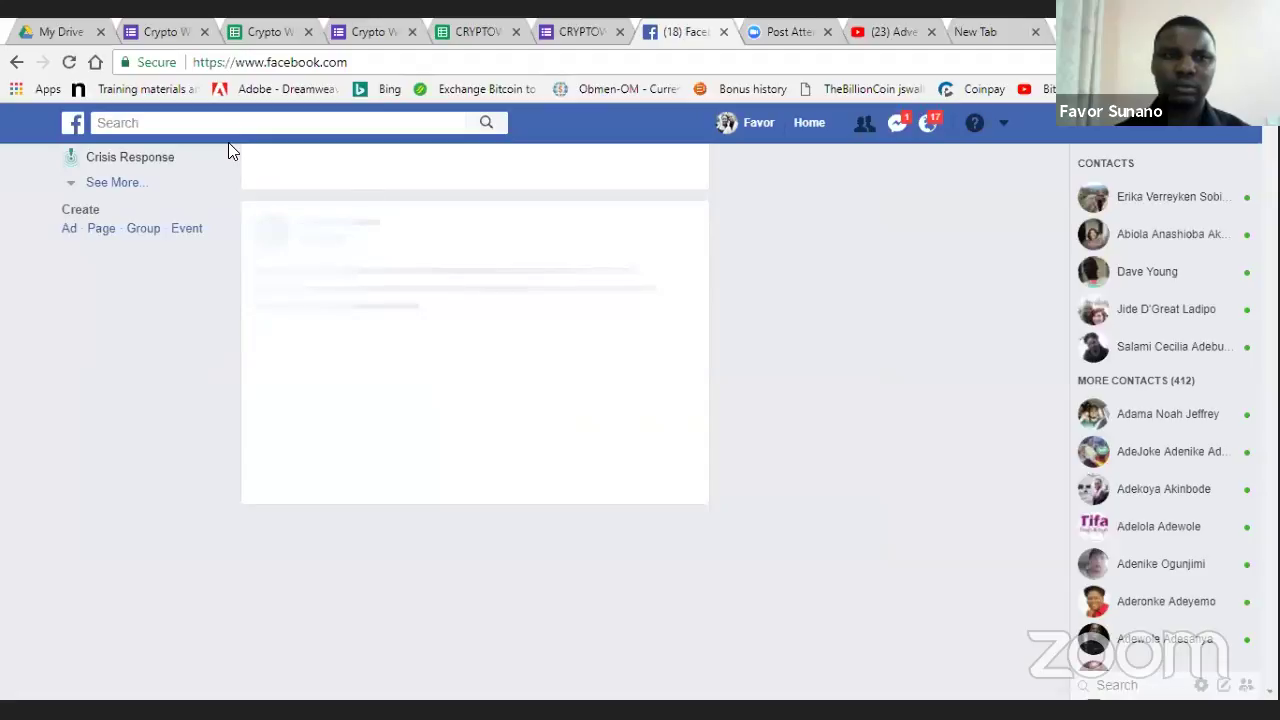
scroll(329, 160, "up", 2)
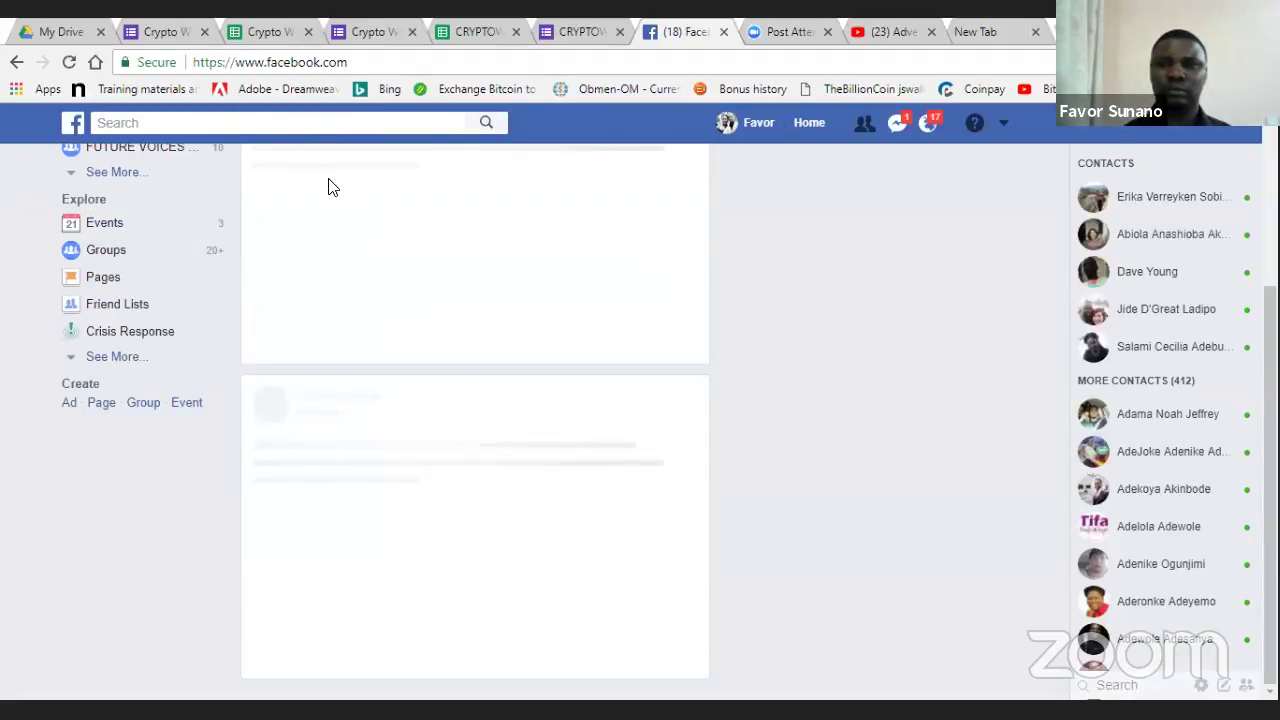
scroll(332, 187, "up", 2)
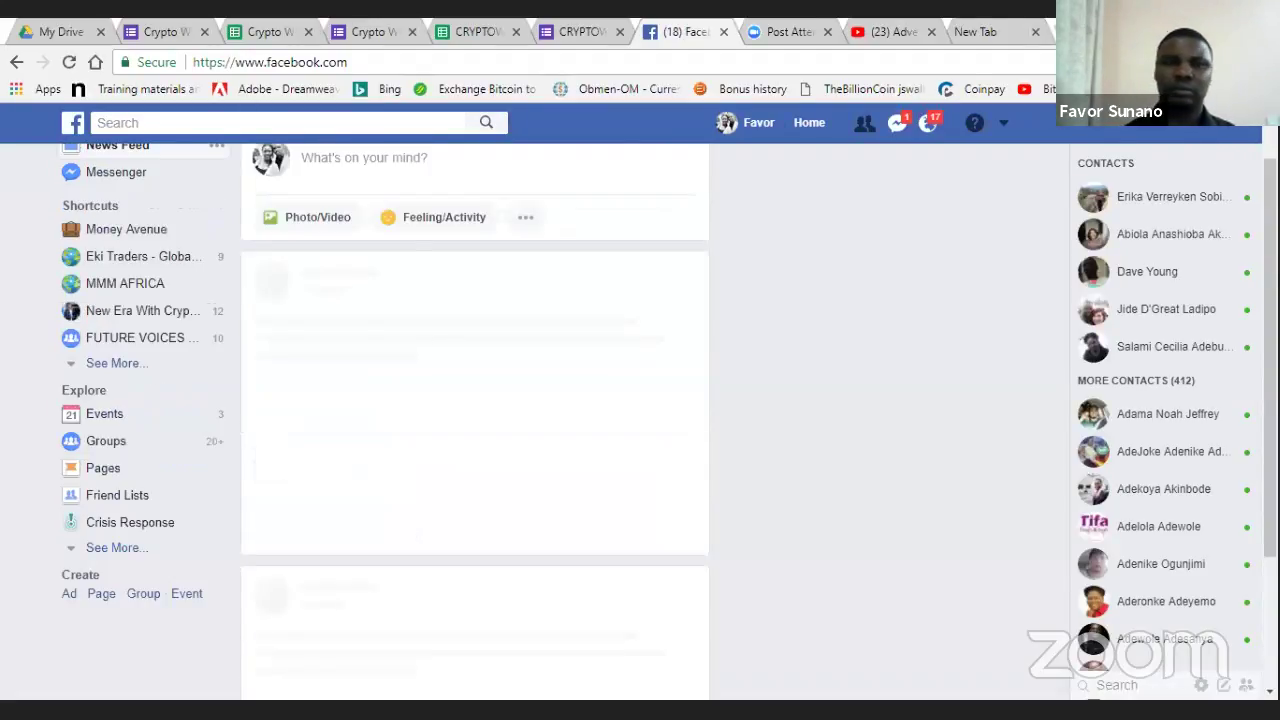
scroll(475, 400, "up", 1)
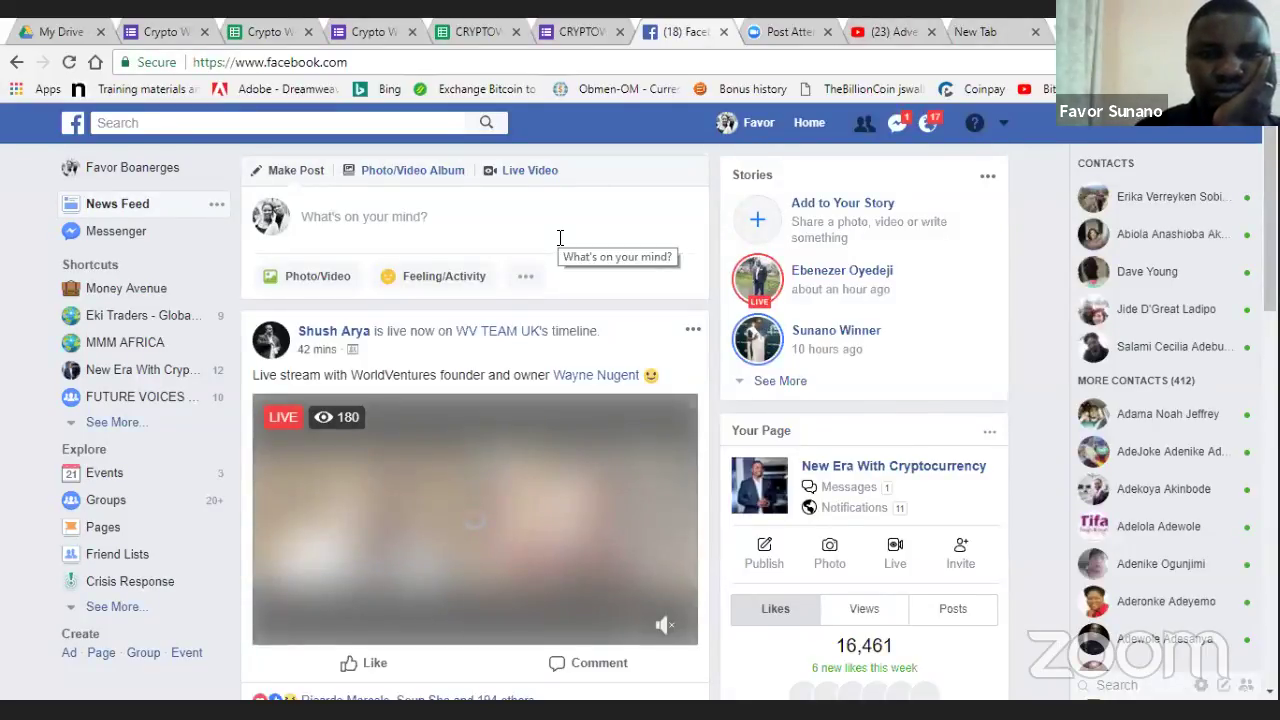
- Paste the crypto alert blurb plus a blank line into a new News Feed post
left_click(560, 237)
key("ctrl+v")
key("Return")
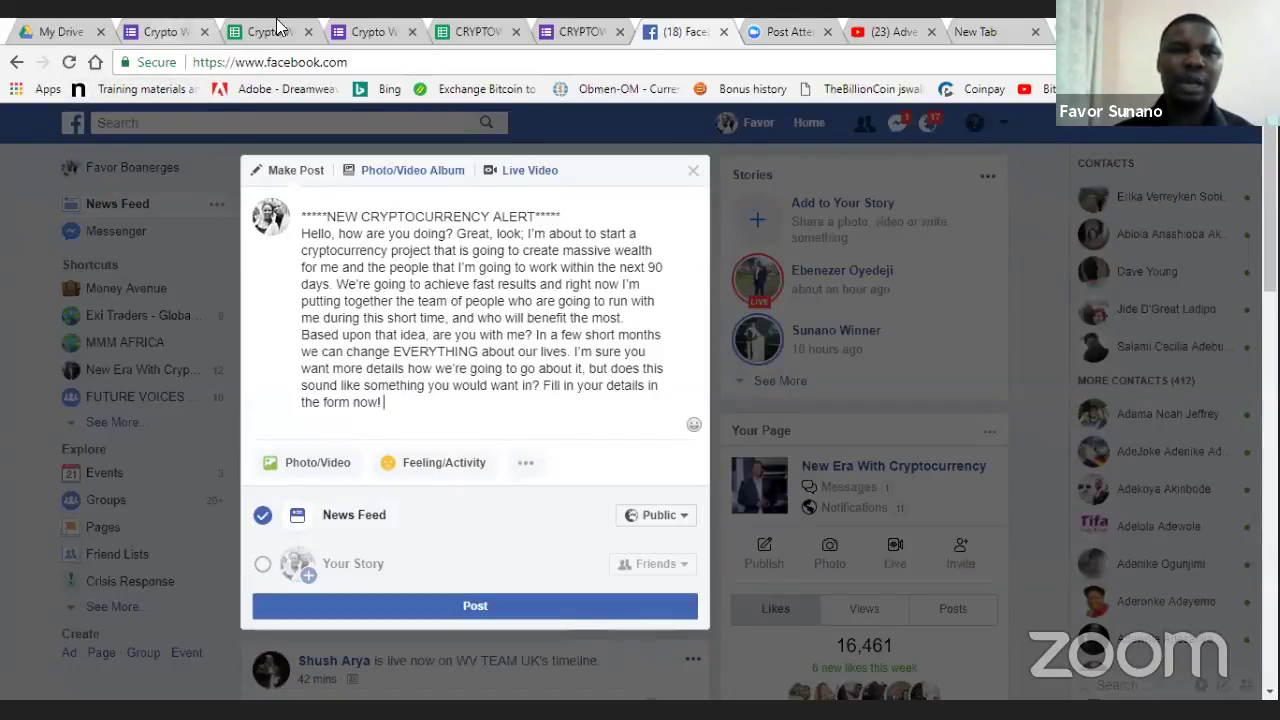
left_click(231, 27)
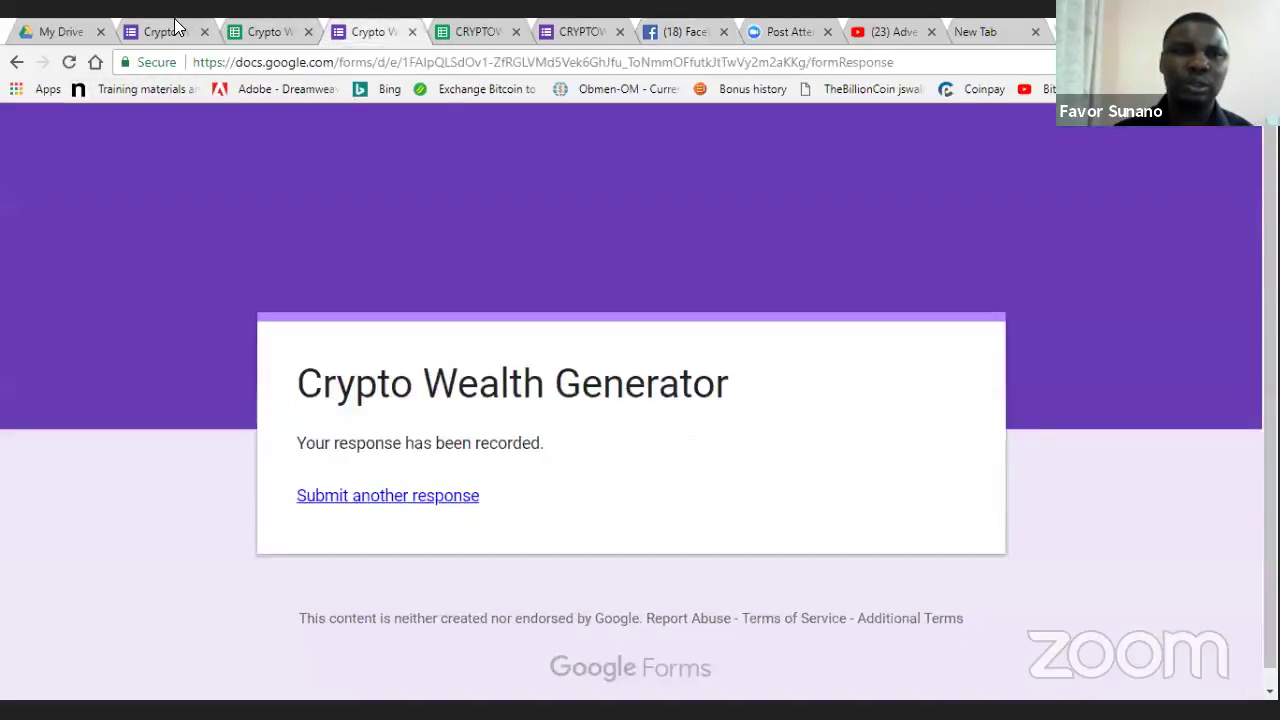
- Copy the form's shortened goo.gl link from its Send options and return to the Facebook draft
left_click(185, 30)
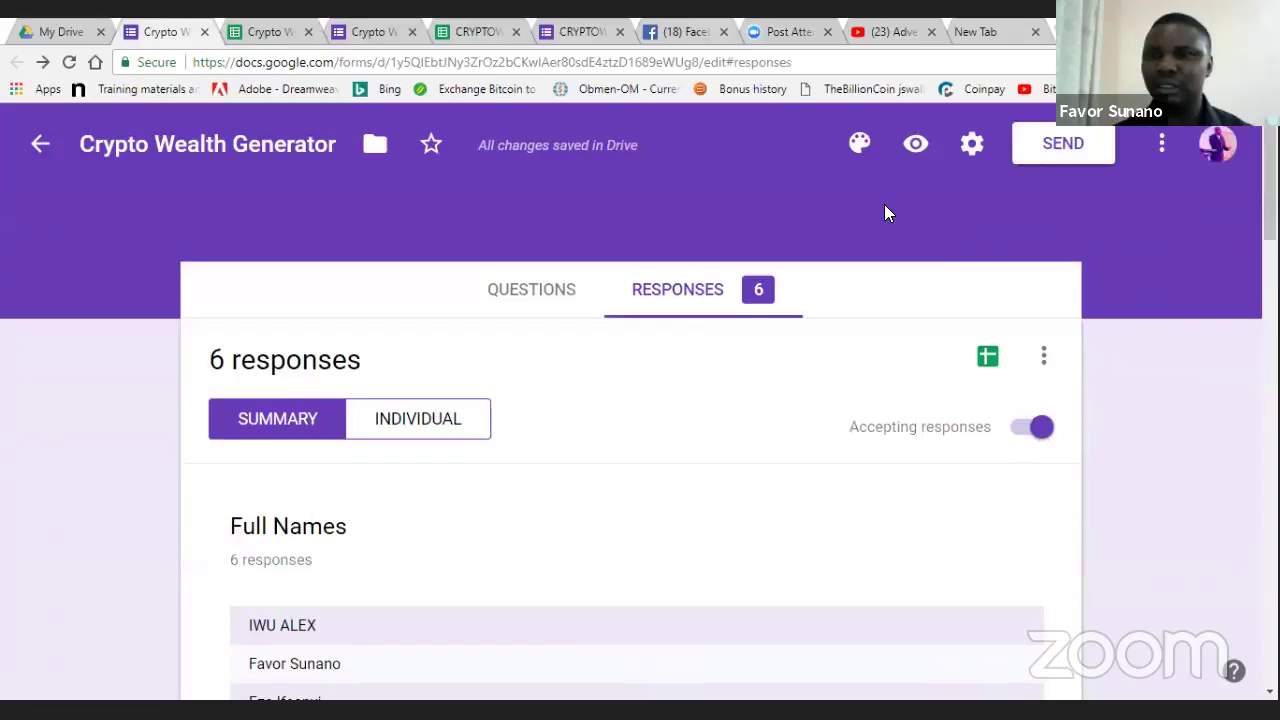
left_click(1058, 150)
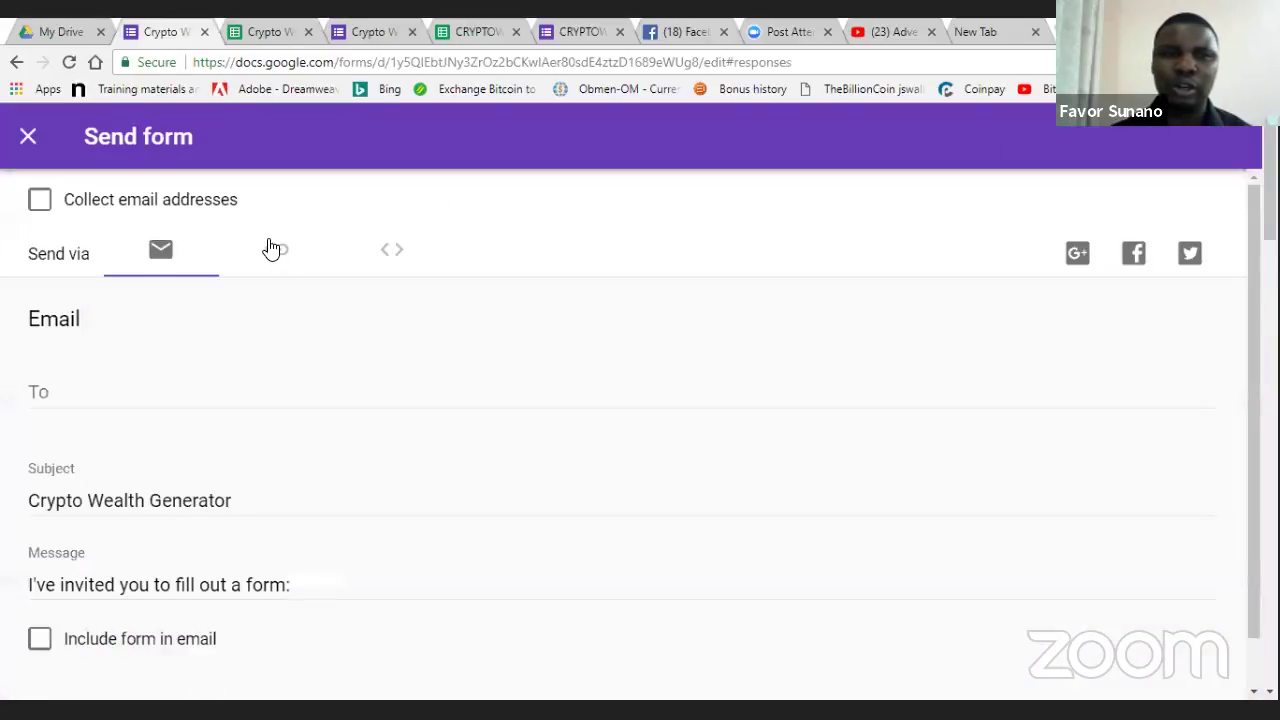
left_click(274, 252)
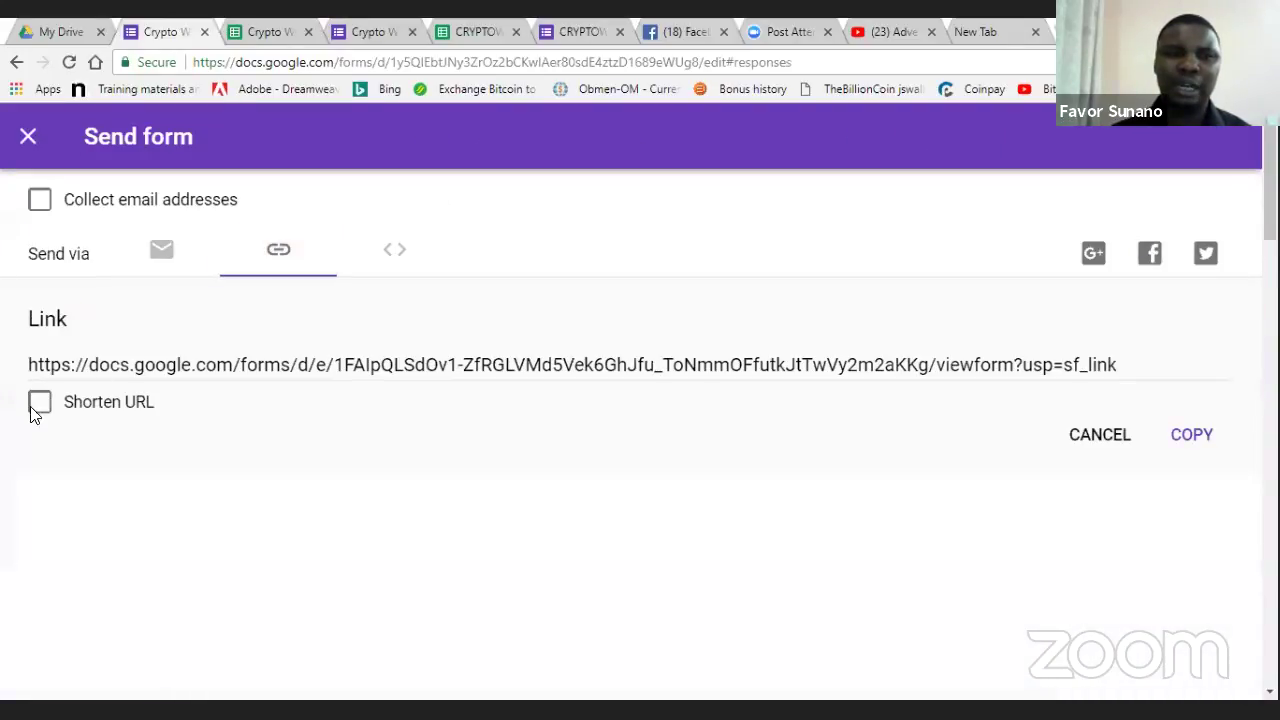
left_click(39, 402)
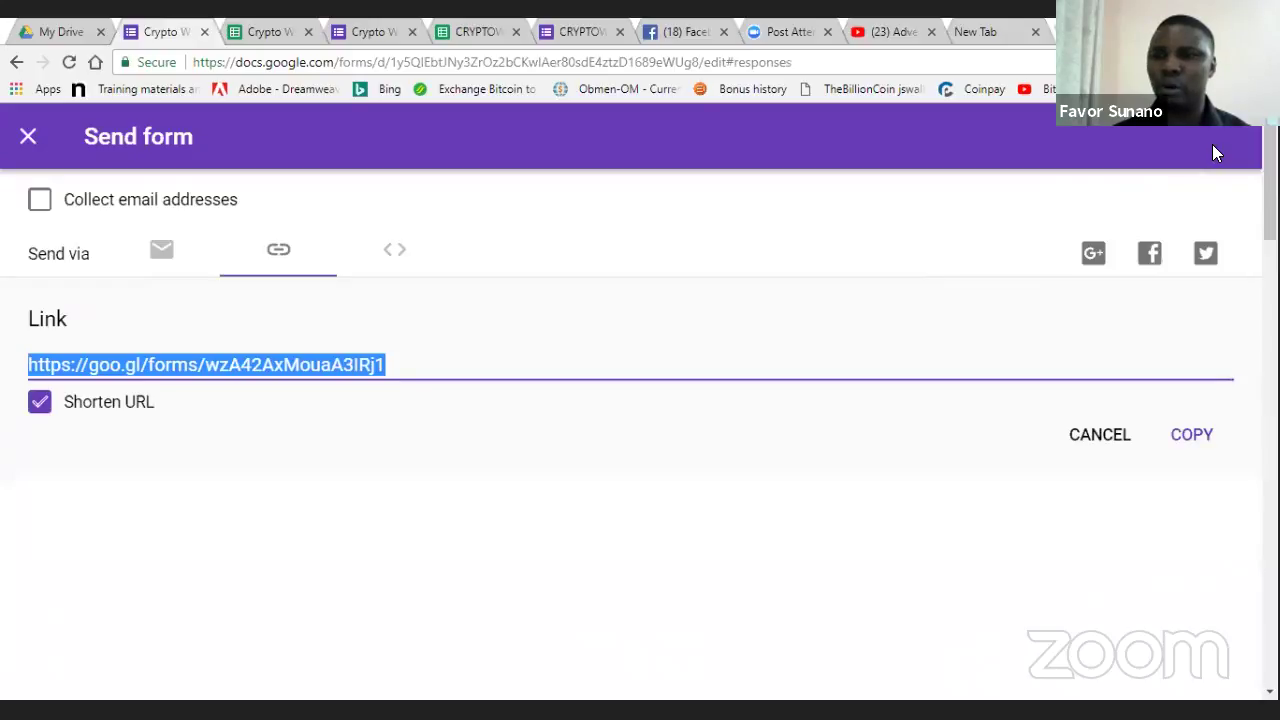
left_click(1193, 435)
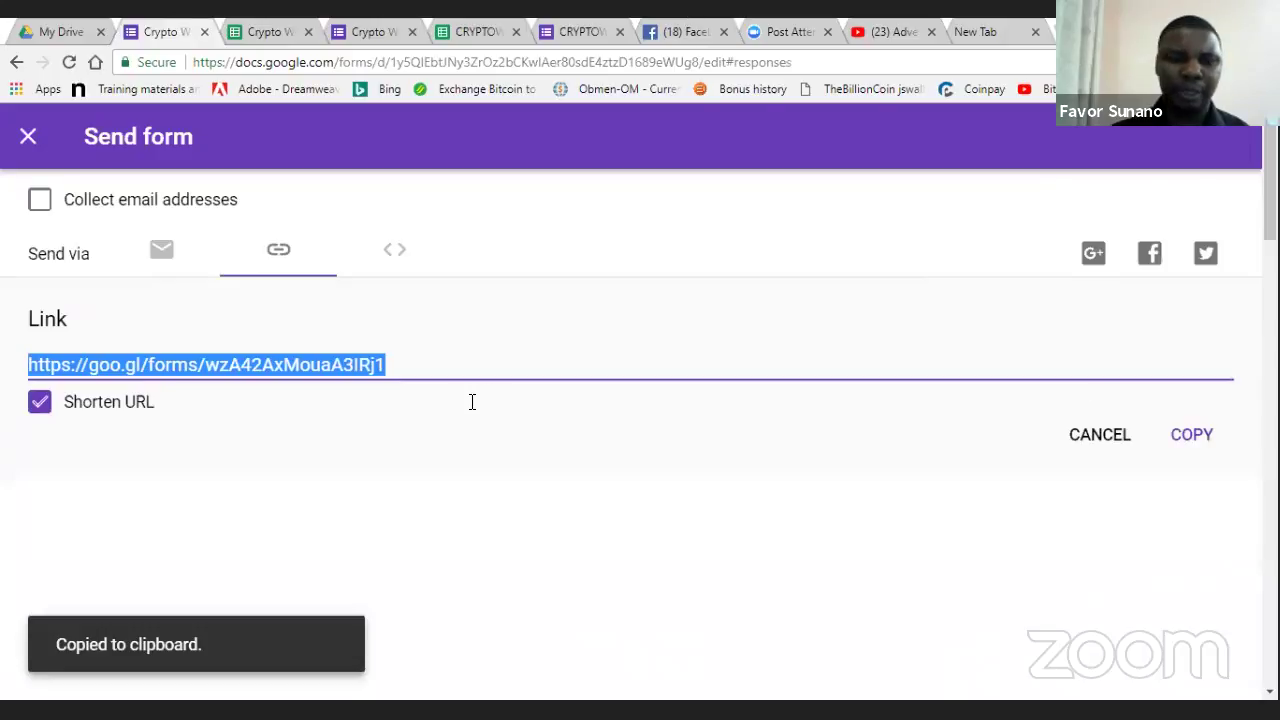
key("ctrl+7")
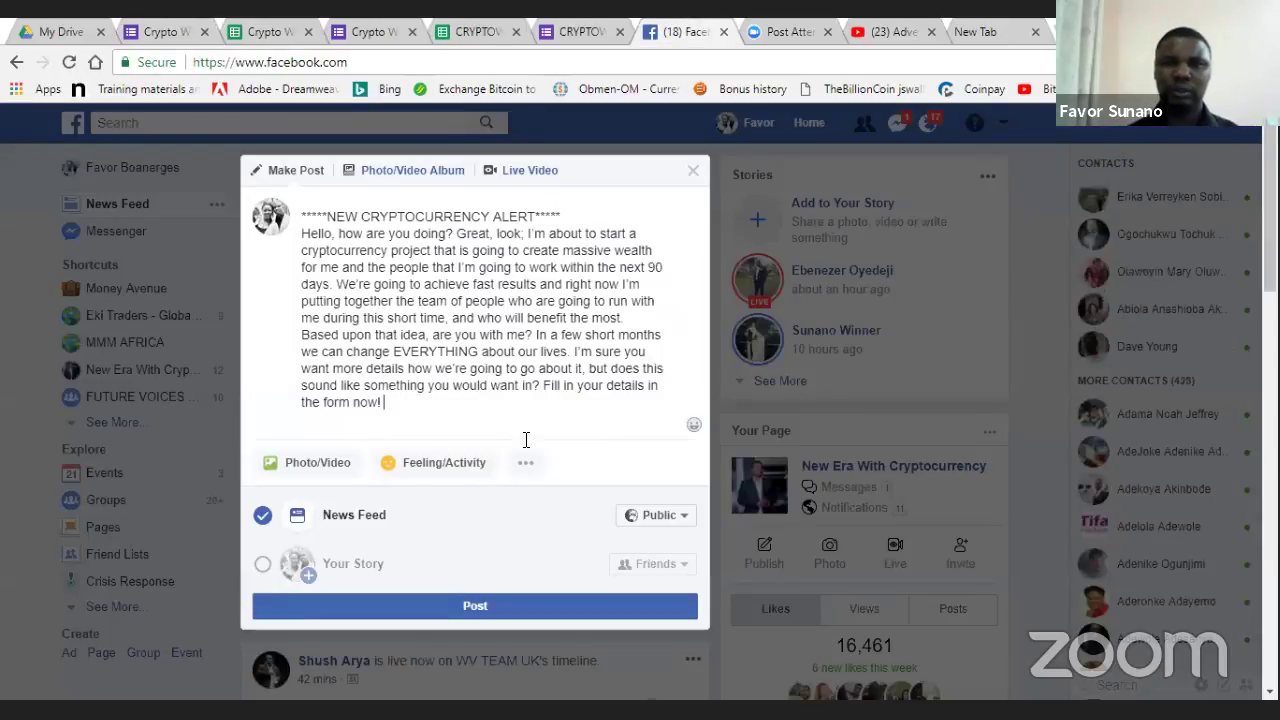
- Append the goo.gl form link to the alert post and publish it to the News Feed
key("ctrl+v")
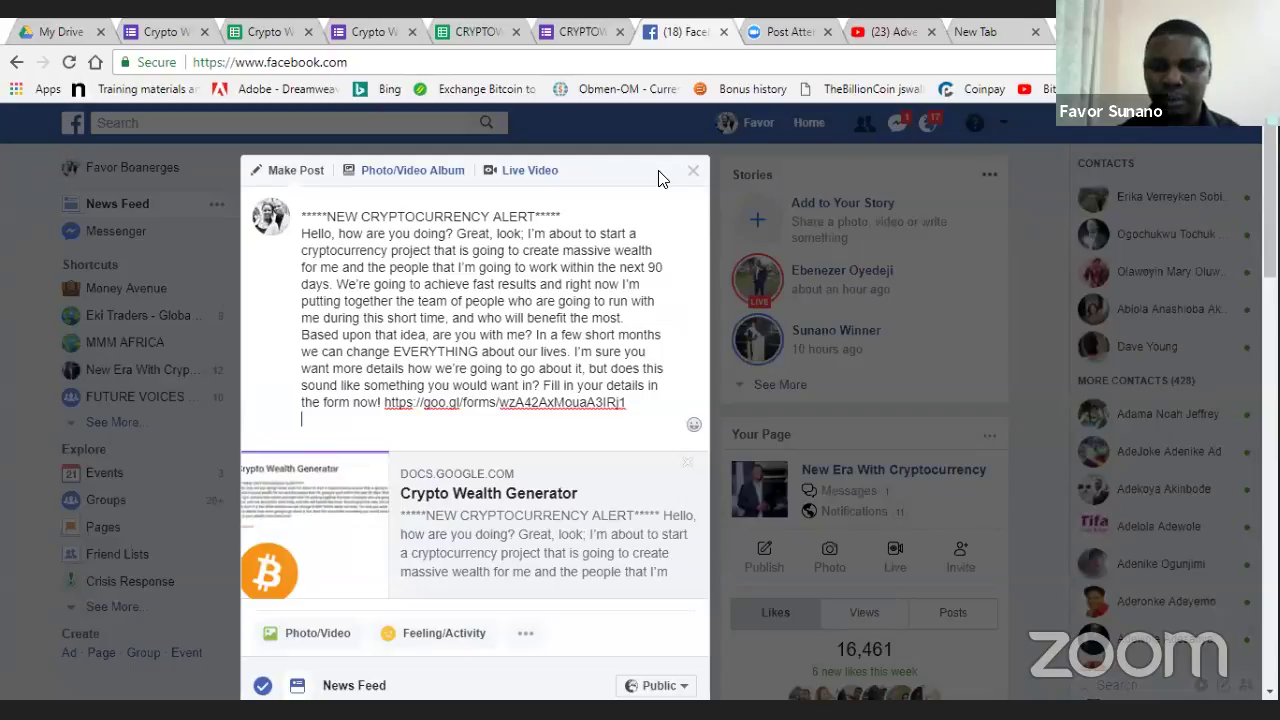
scroll(722, 481, "down", 1)
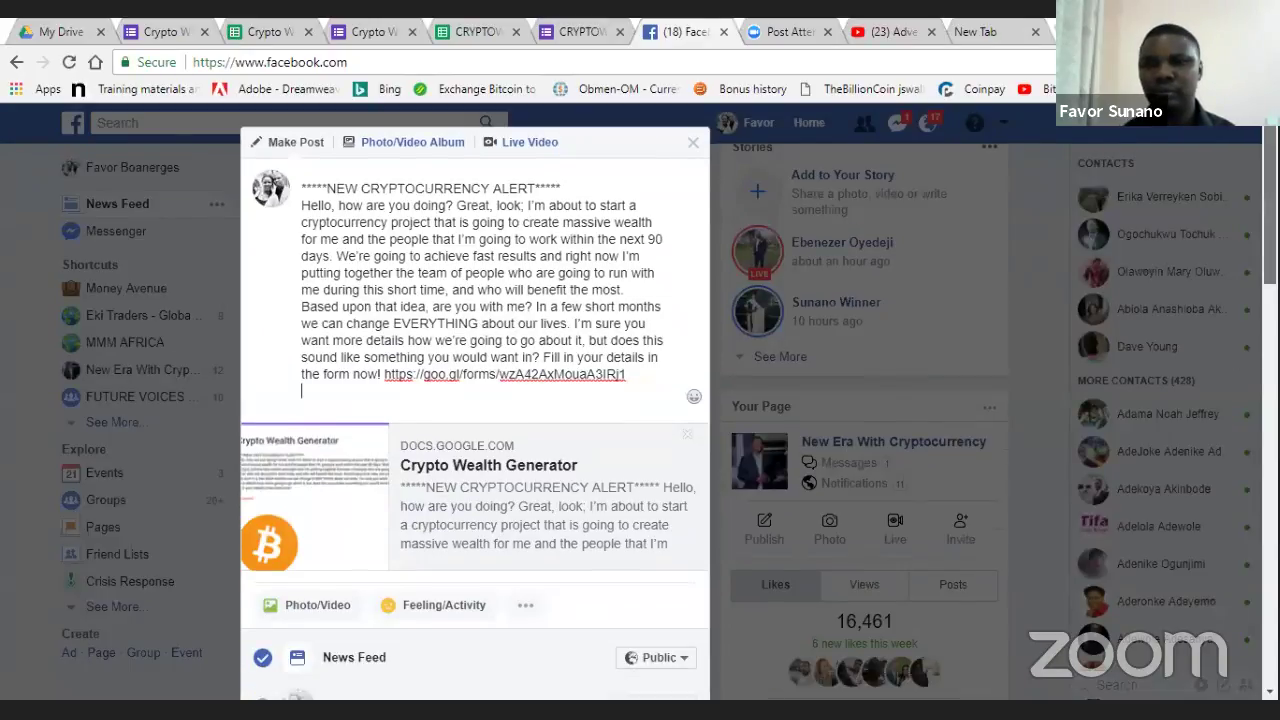
scroll(280, 472, "down", 2)
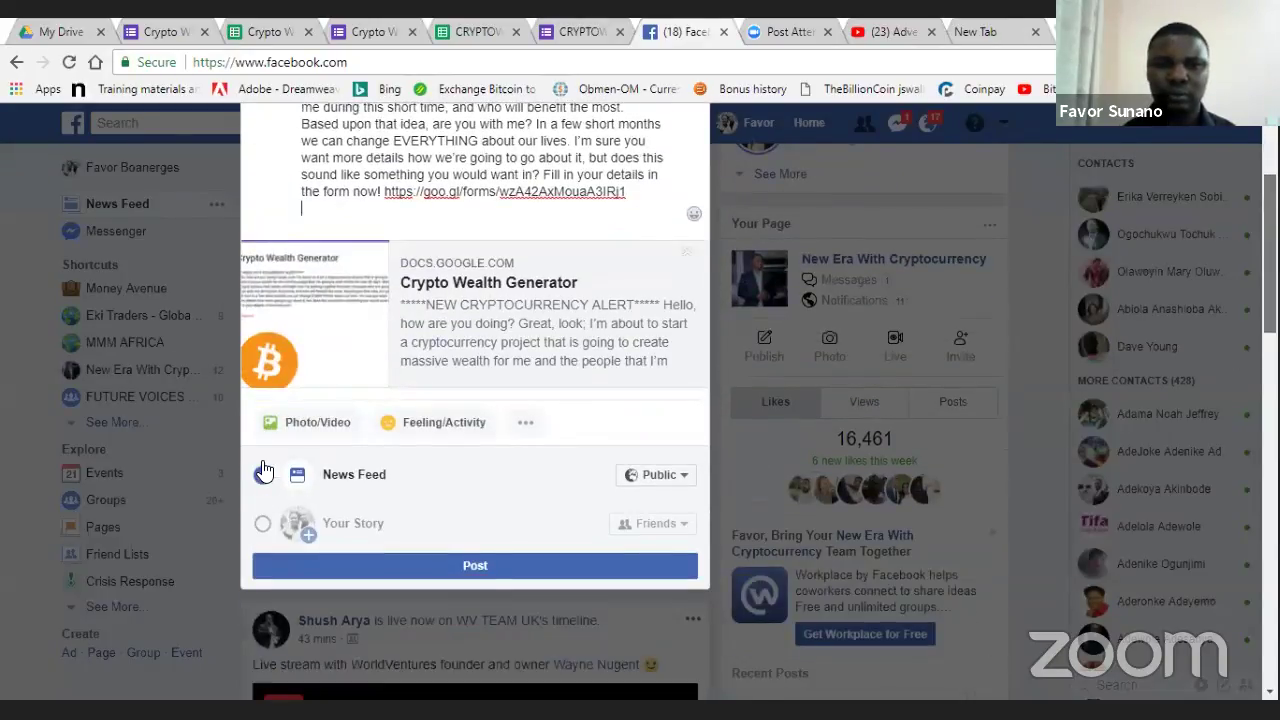
left_click(480, 507)
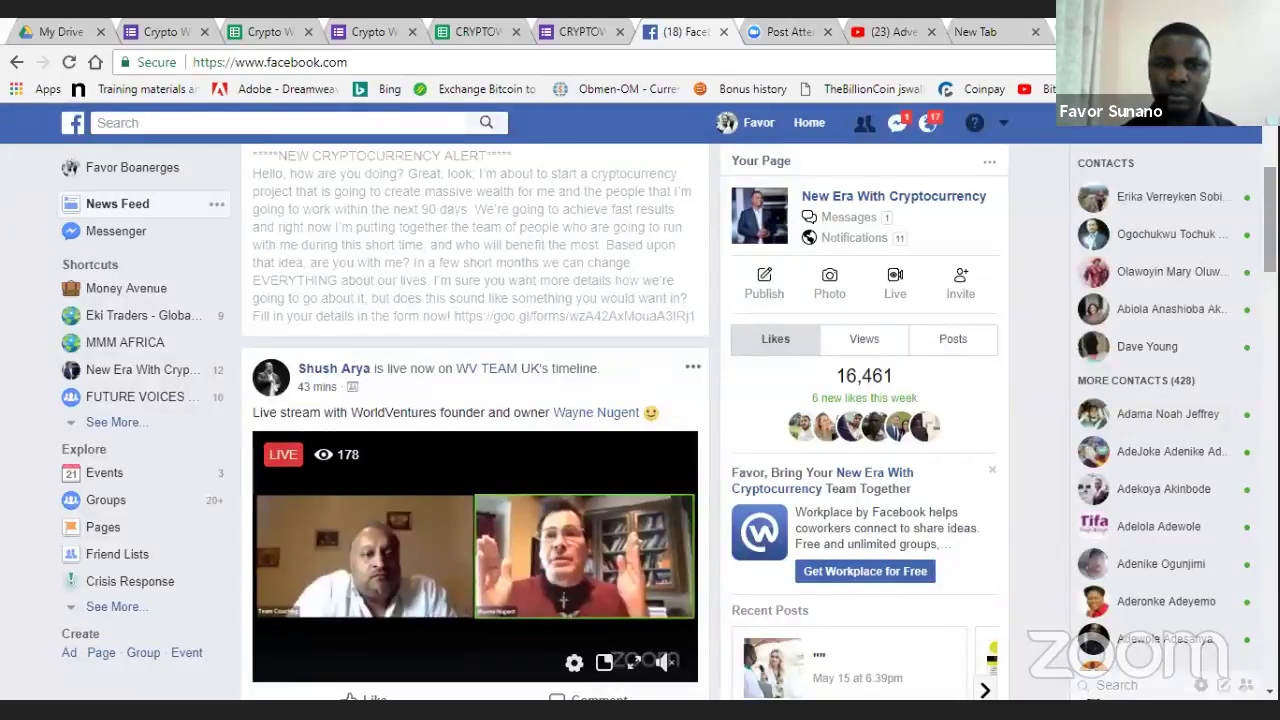
scroll(475, 420, "down", 5)
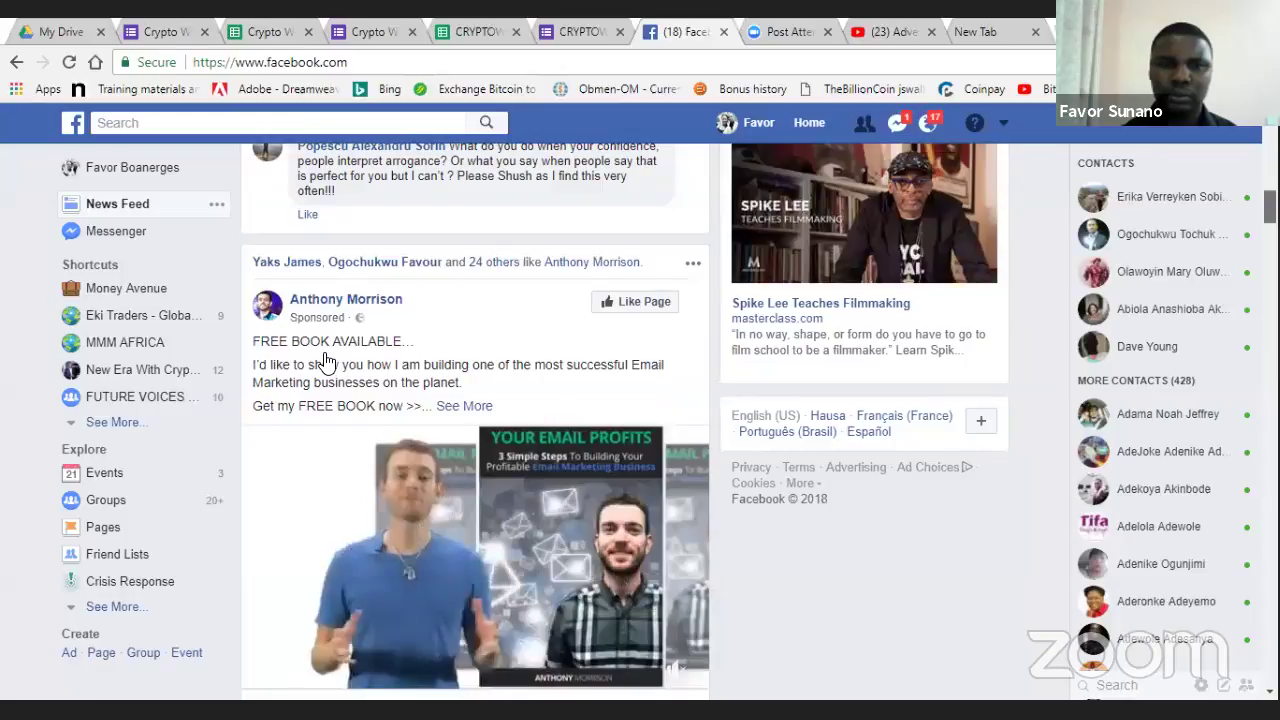
scroll(328, 362, "up", 5)
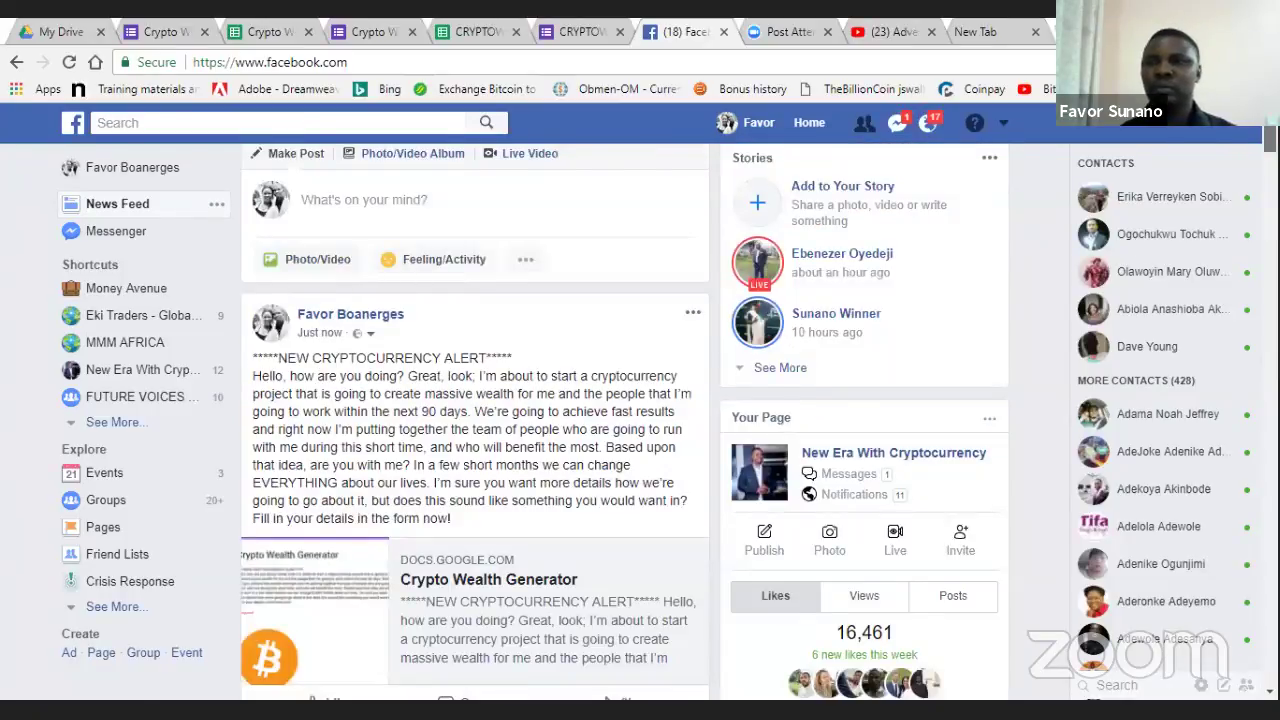
scroll(475, 420, "down", 4)
scroll(475, 420, "up", 2)
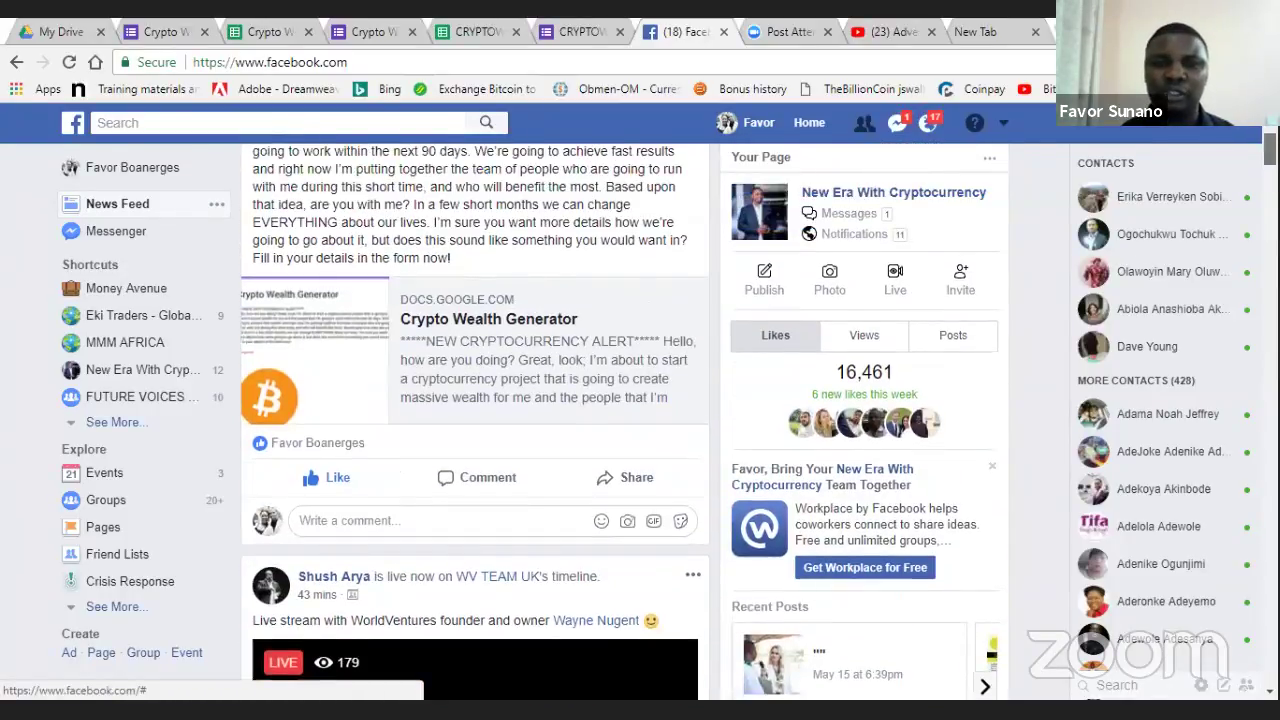
scroll(475, 420, "up", 3)
scroll(475, 420, "down", 1)
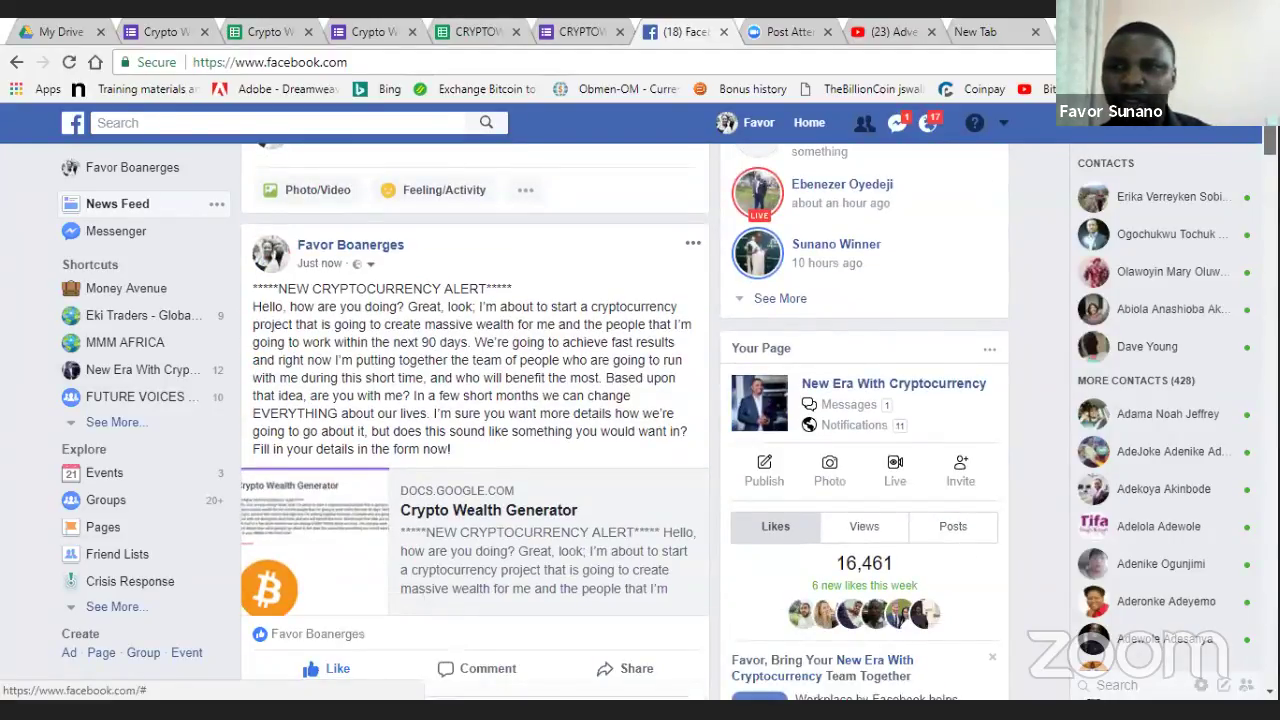
scroll(475, 420, "down", 2)
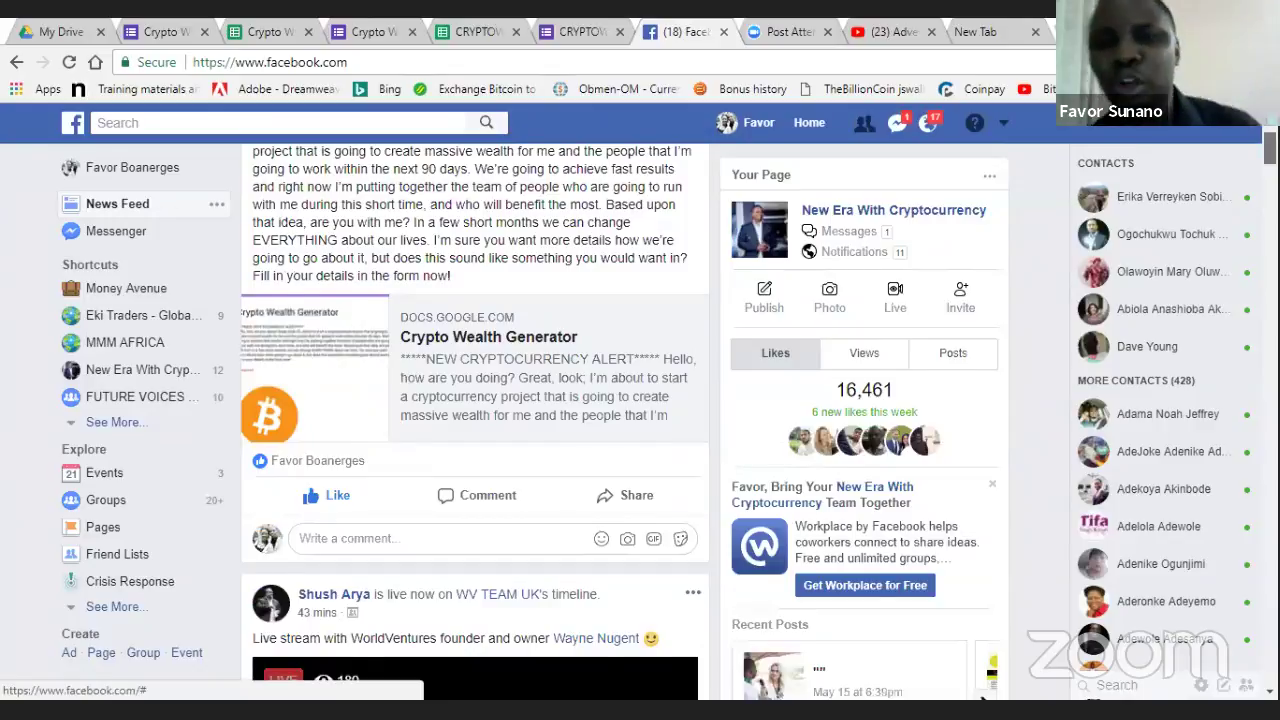
scroll(475, 420, "down", 1)
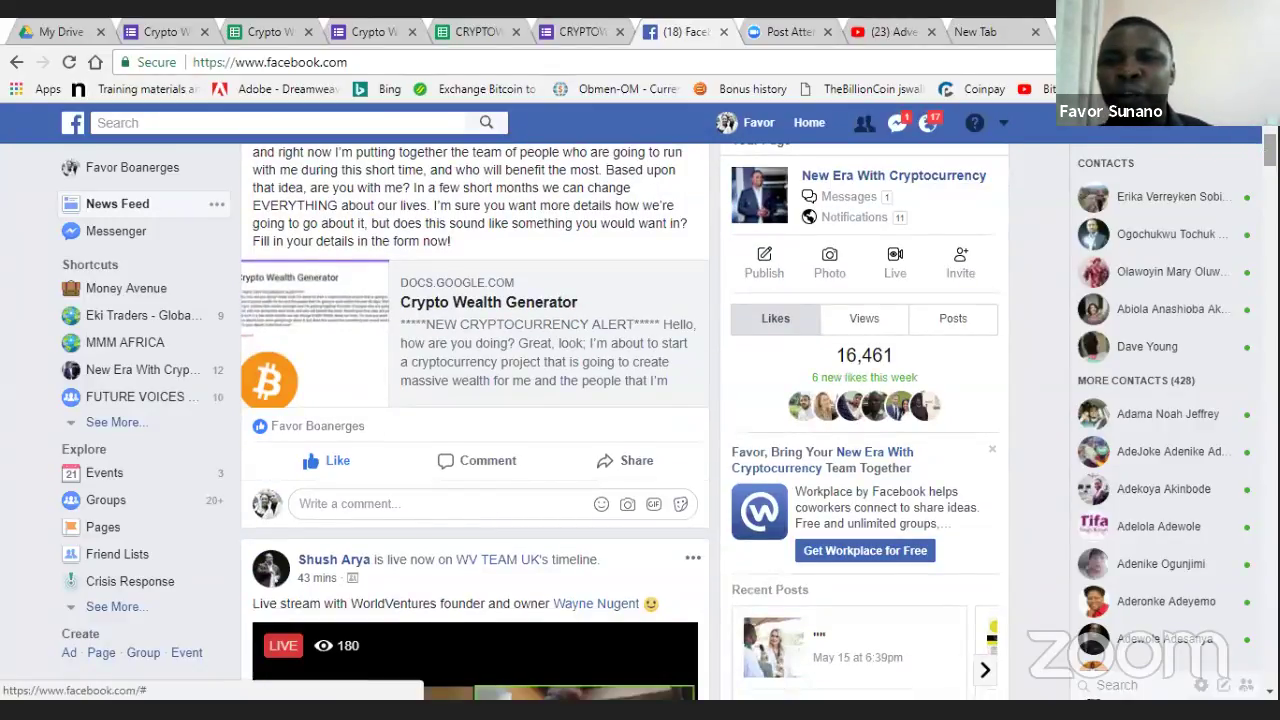
scroll(475, 420, "up", 3)
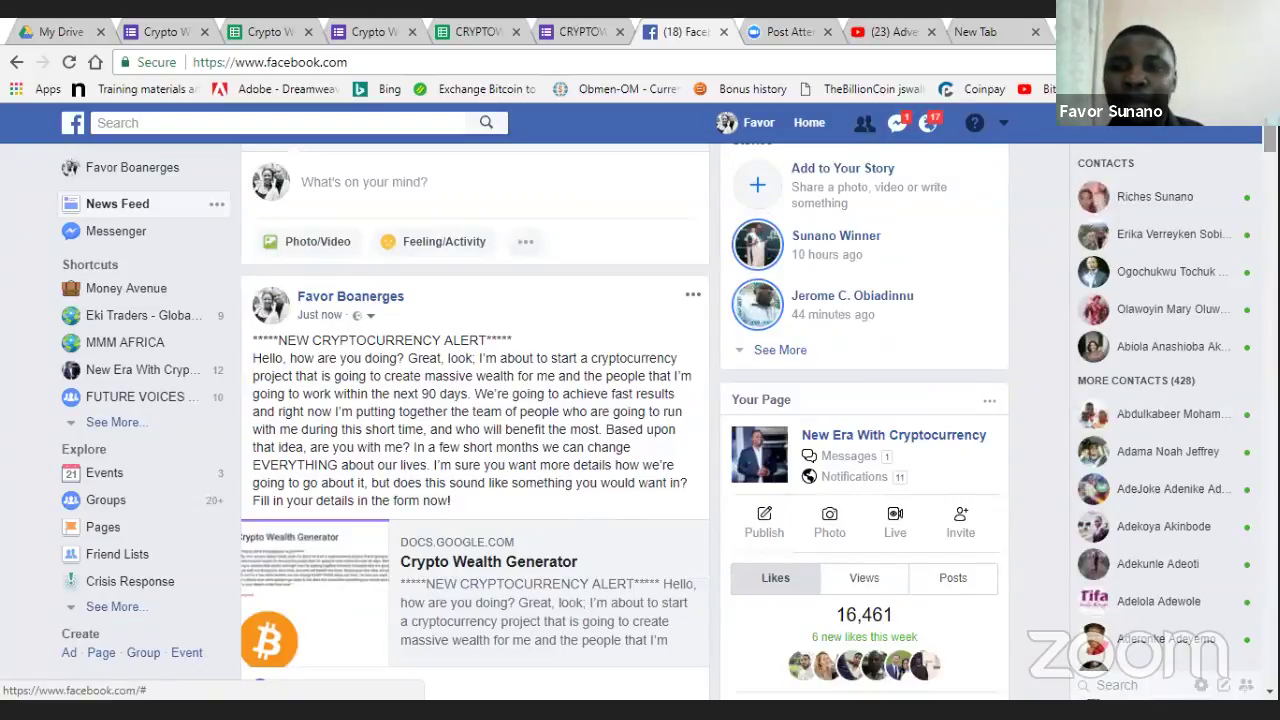
scroll(475, 420, "down", 2)
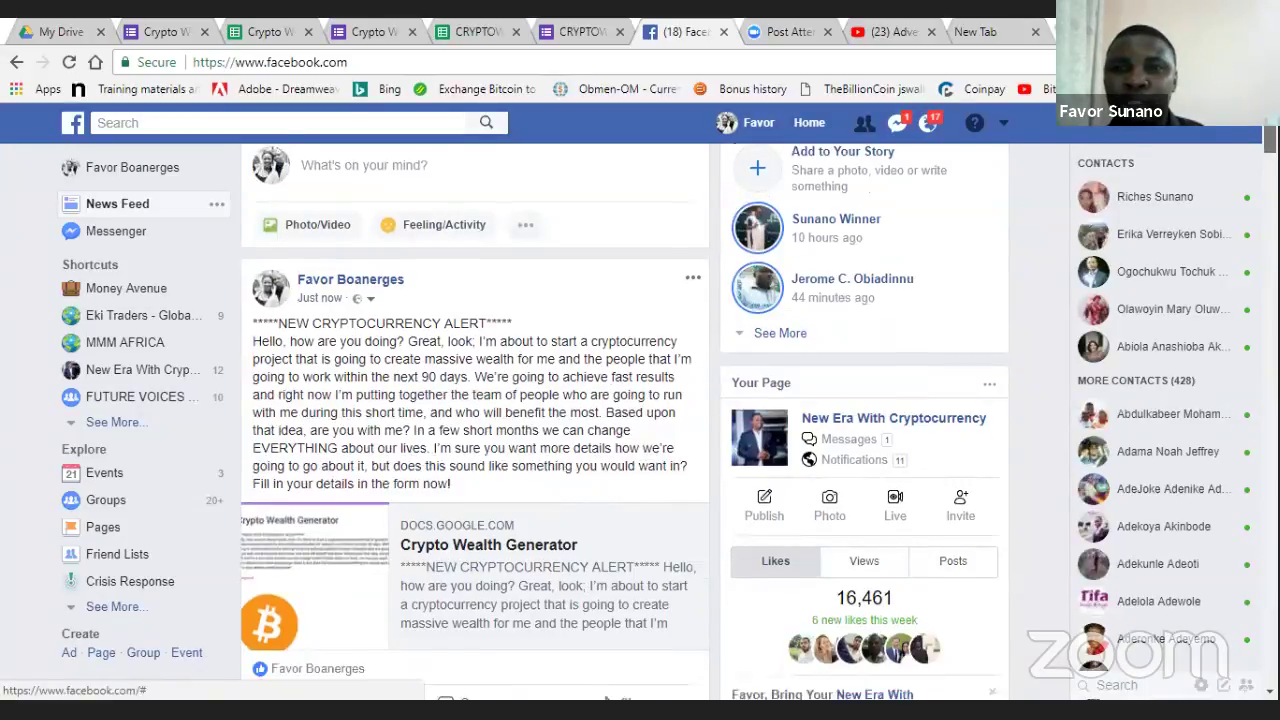
scroll(475, 420, "up", 2)
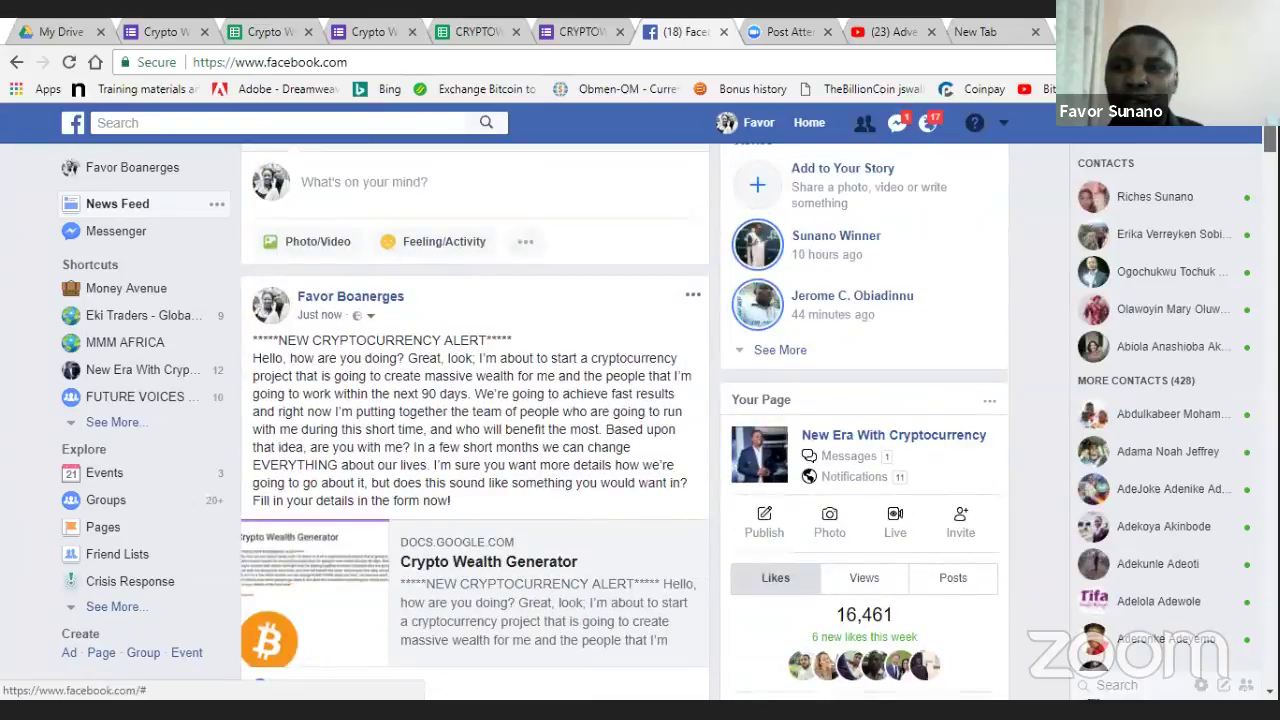
scroll(180, 357, "up", 1)
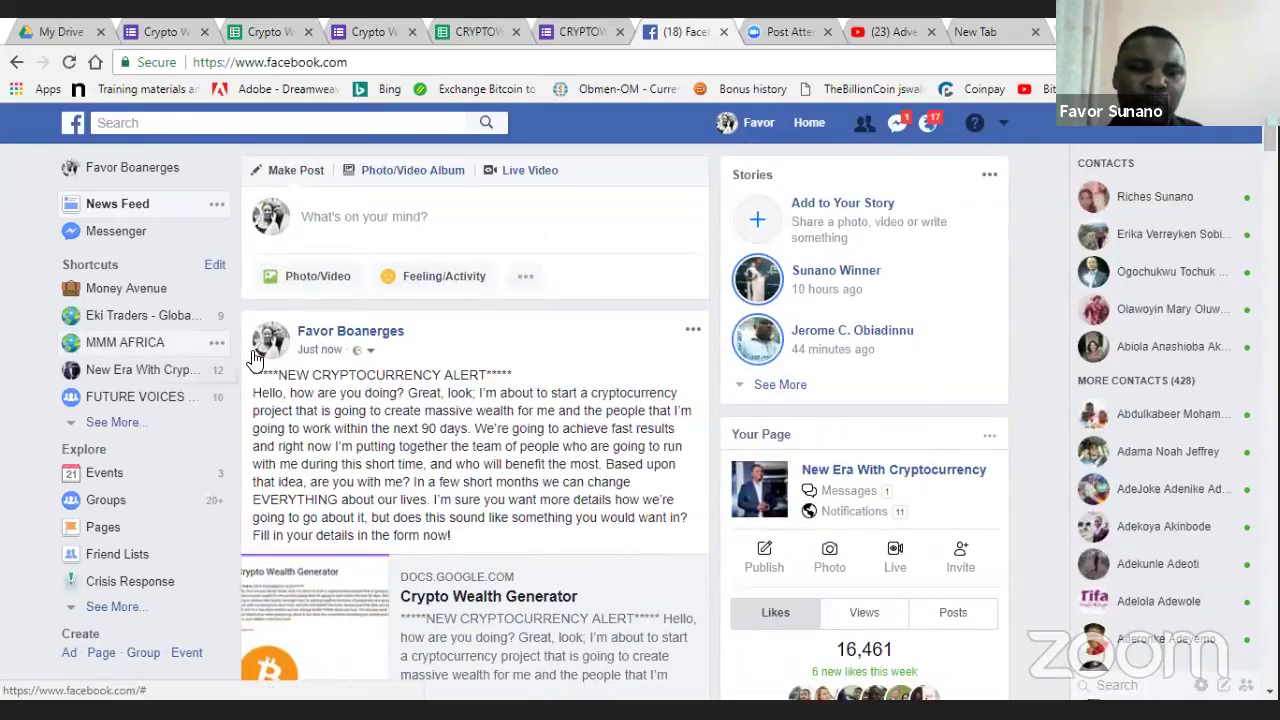
left_click(100, 352)
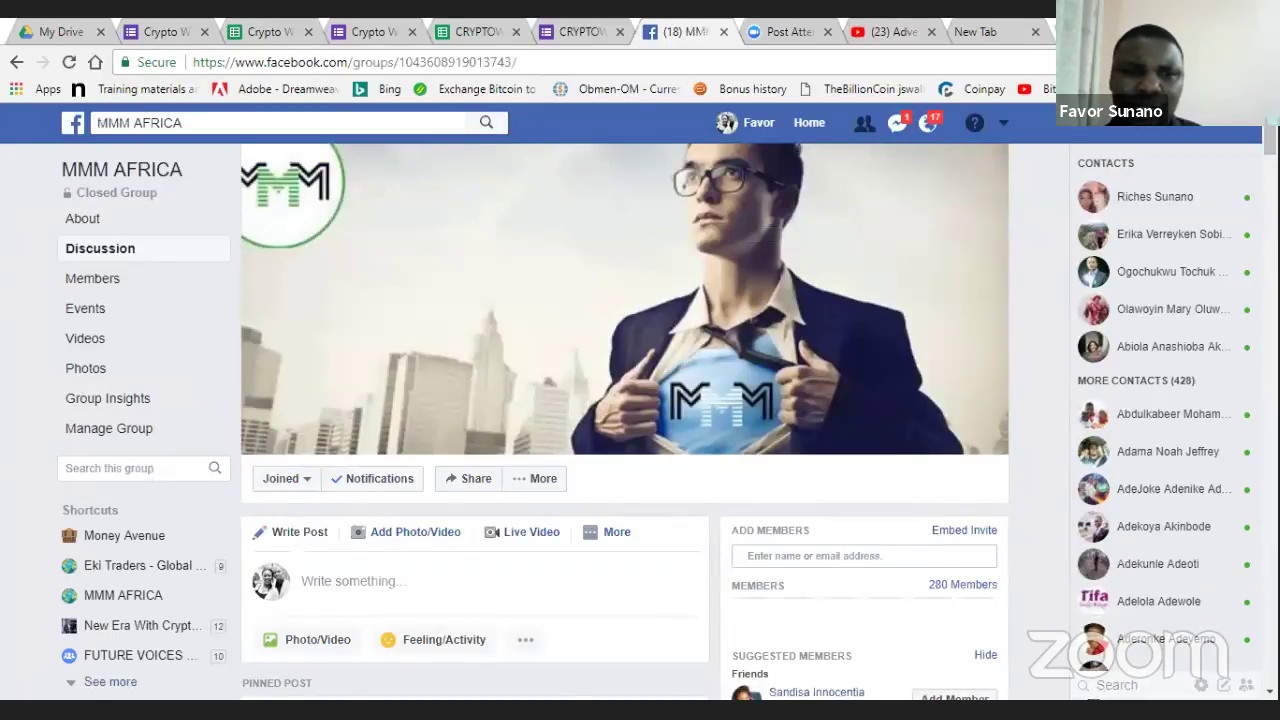
scroll(625, 420, "down", 5)
scroll(930, 214, "up", 5)
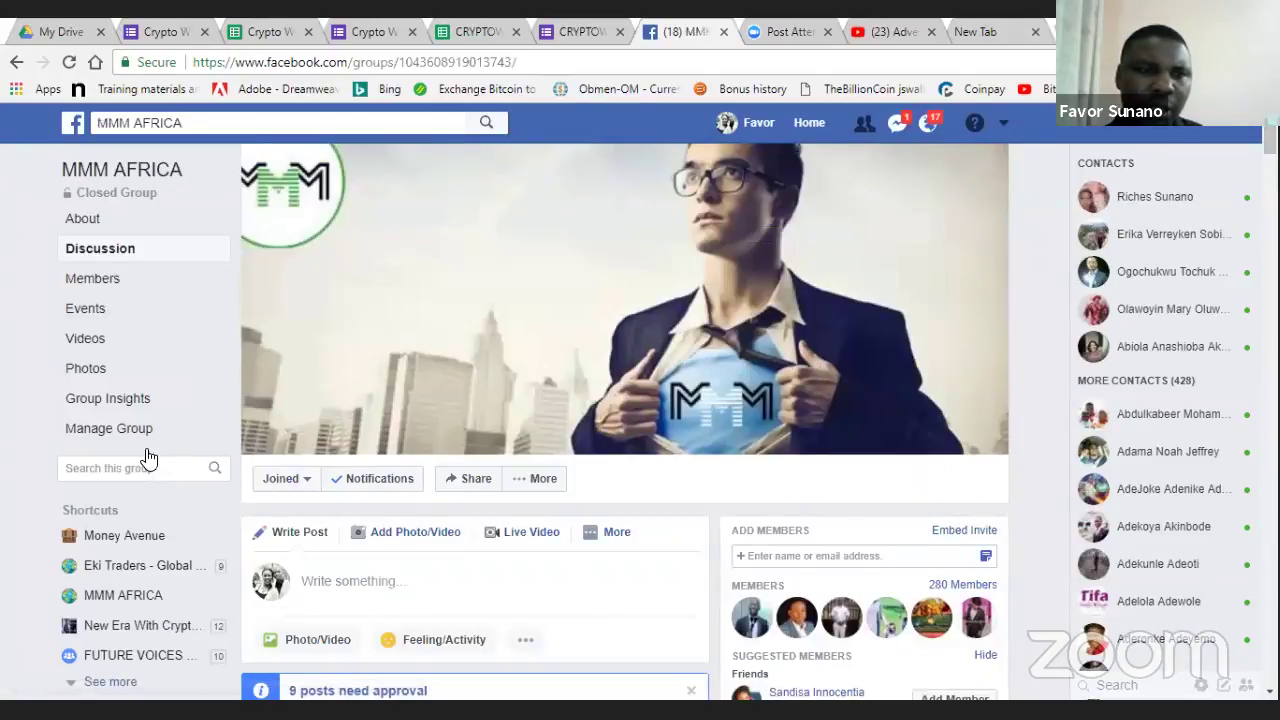
left_click(67, 128)
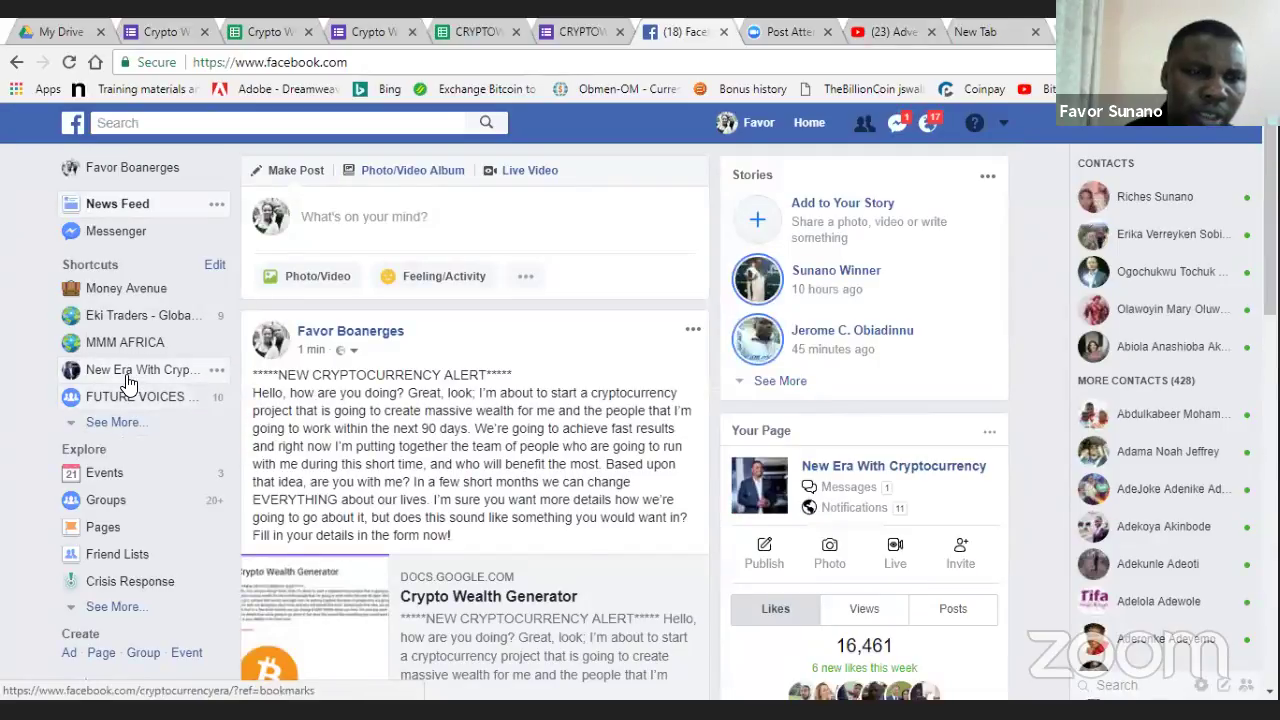
- Open the New Era With Cryptocurrency page, checking the responses sheet and short link along the way
left_click(128, 372)
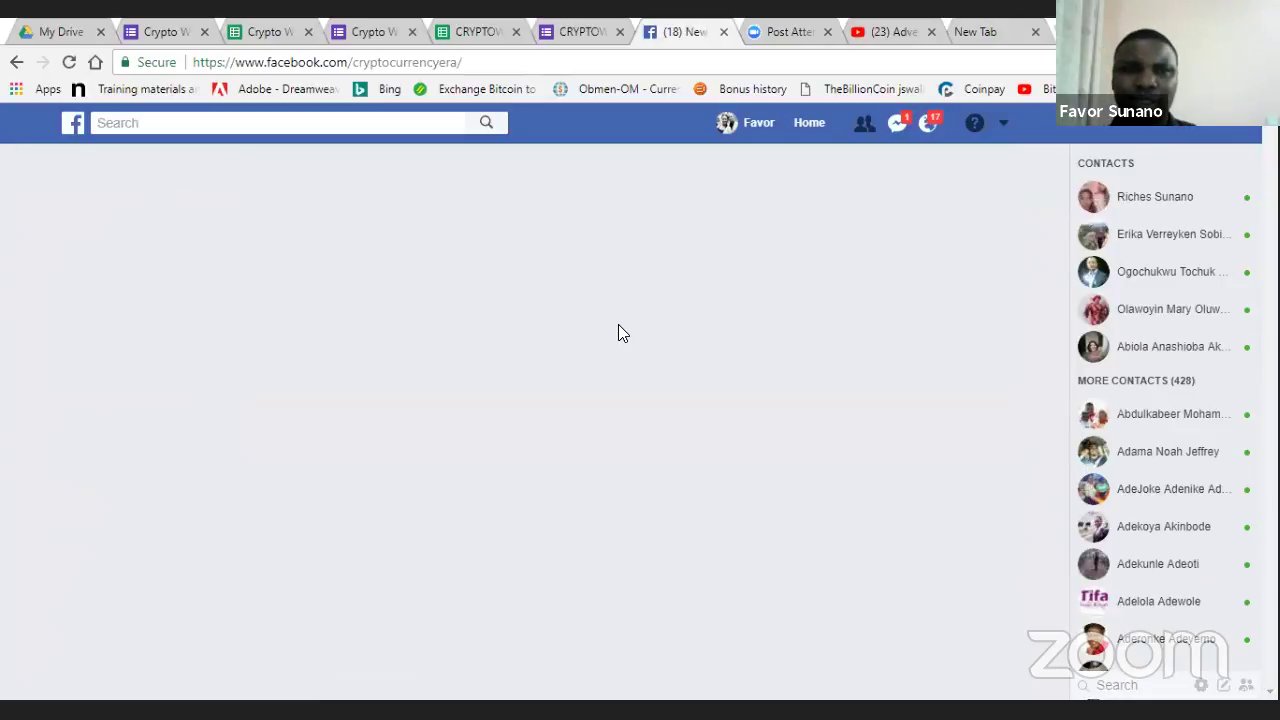
left_click(469, 28)
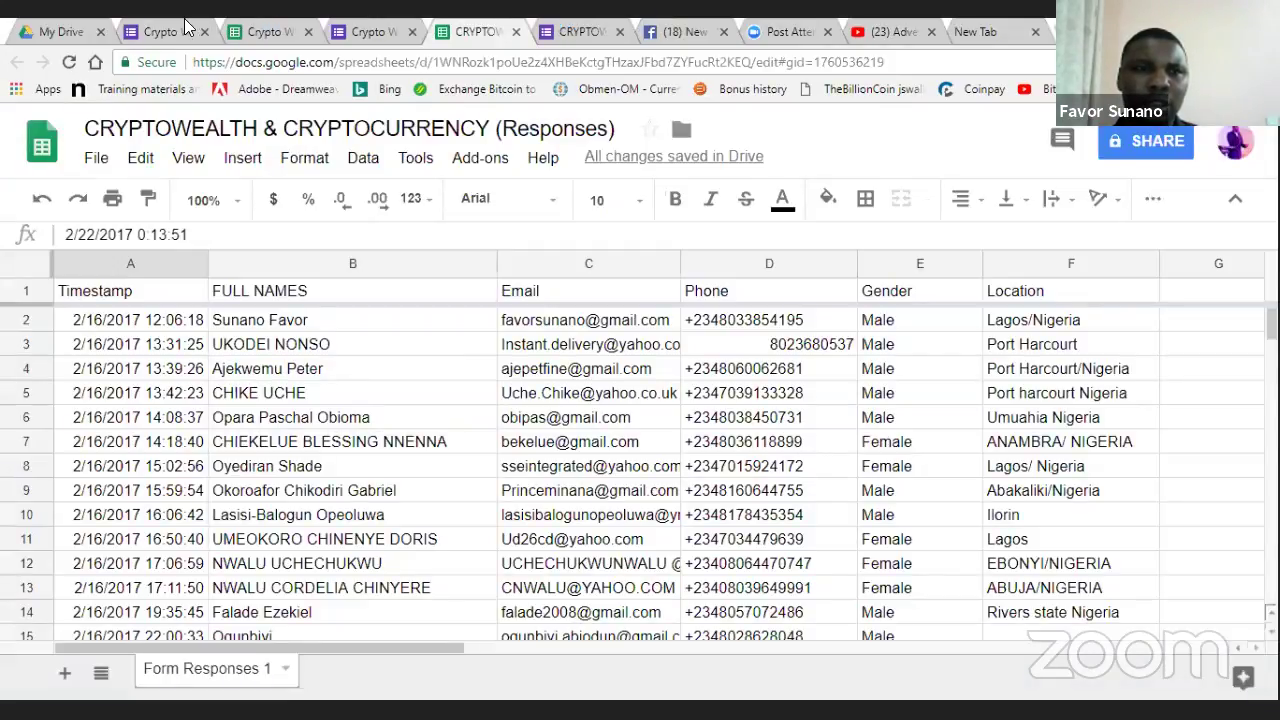
left_click(268, 31)
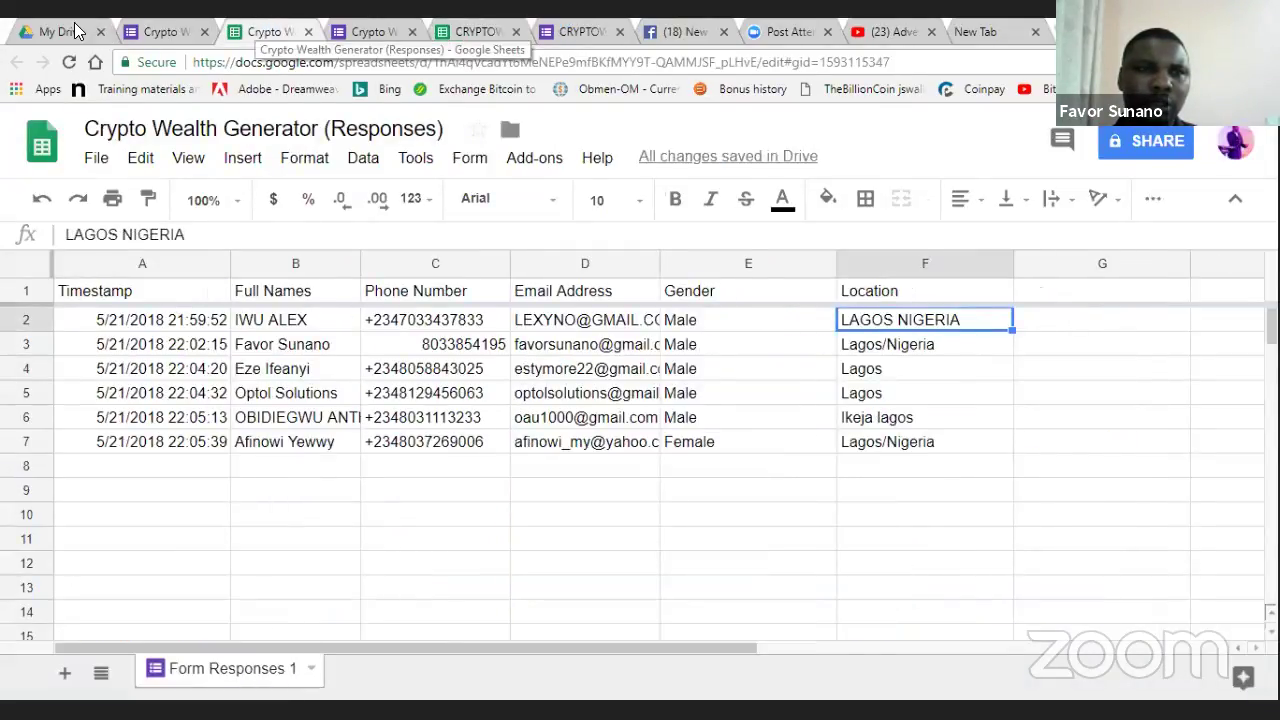
key("ctrl+shift+Tab")
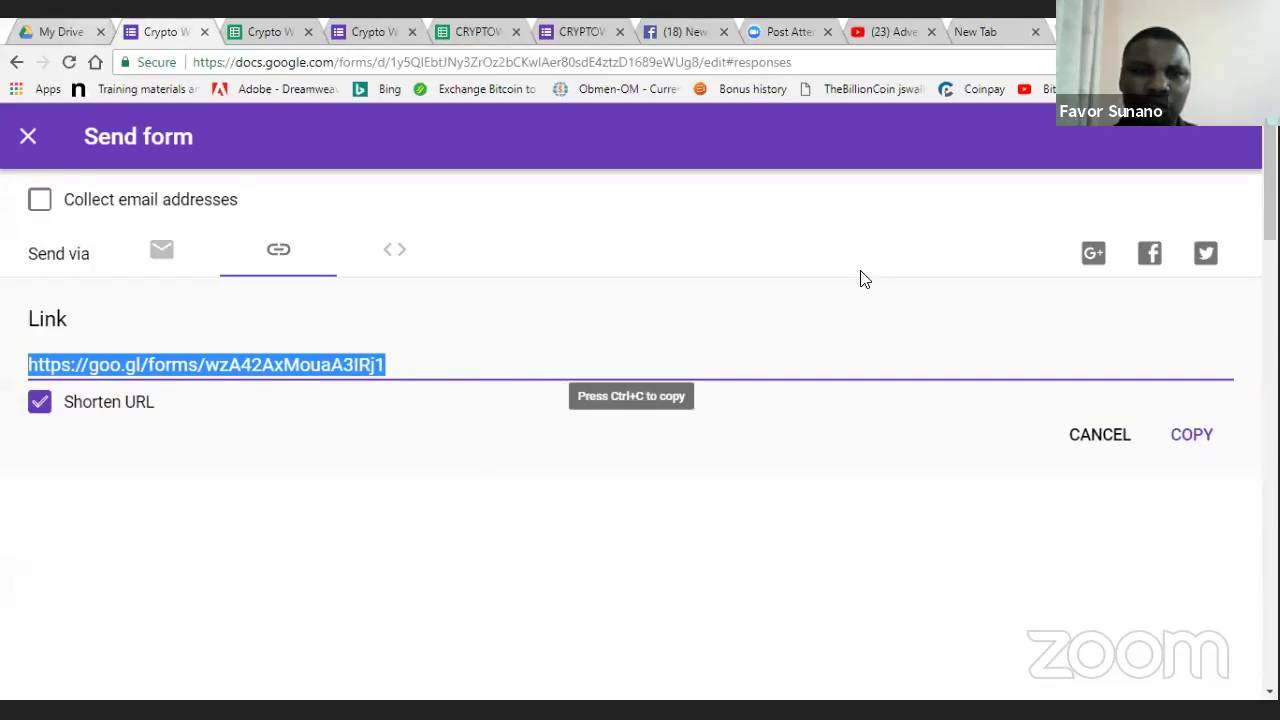
key("ctrl+7")
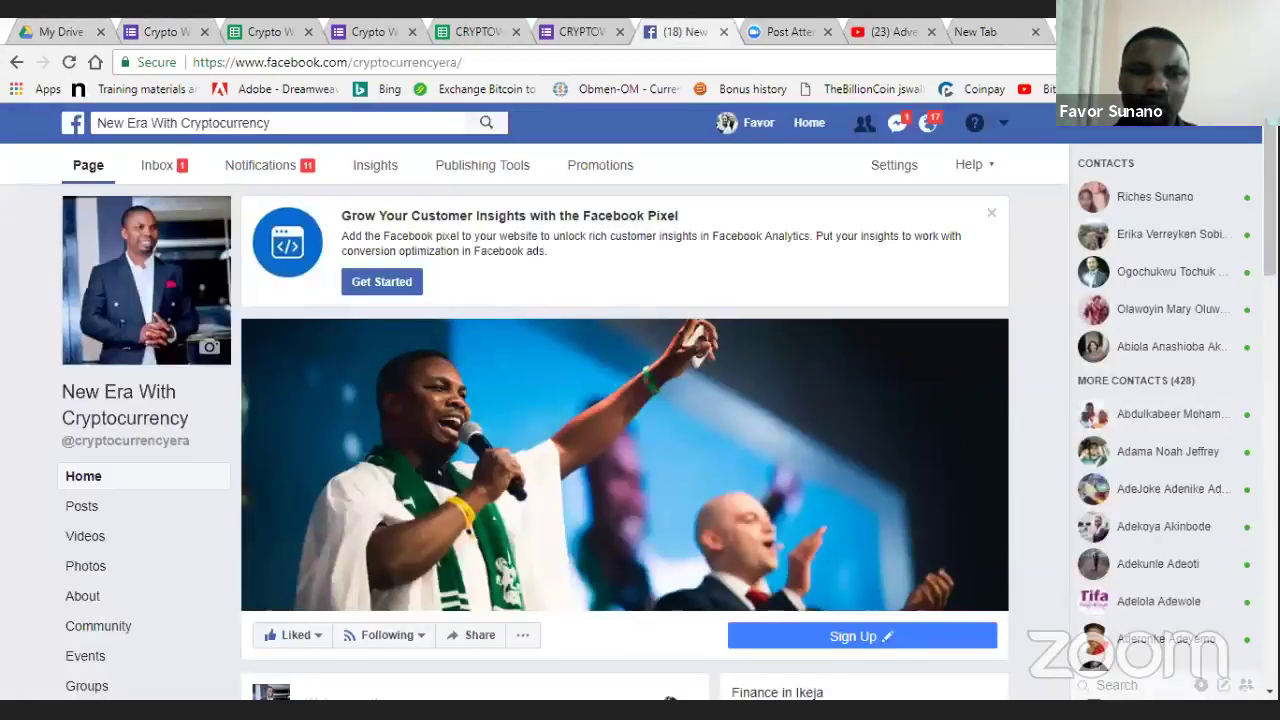
- Paste the alert blurb into a page post, discard it without saving, and open the profile
scroll(383, 508, "down", 5)
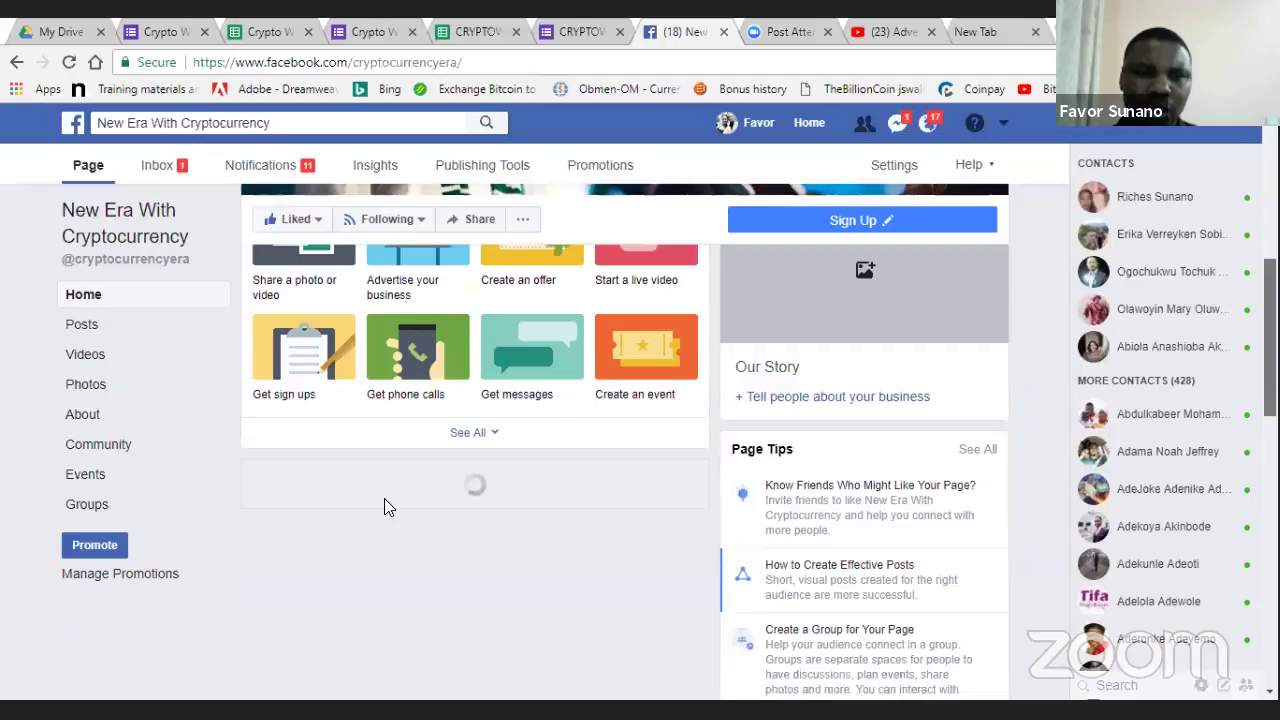
scroll(378, 512, "up", 3)
left_click(376, 514)
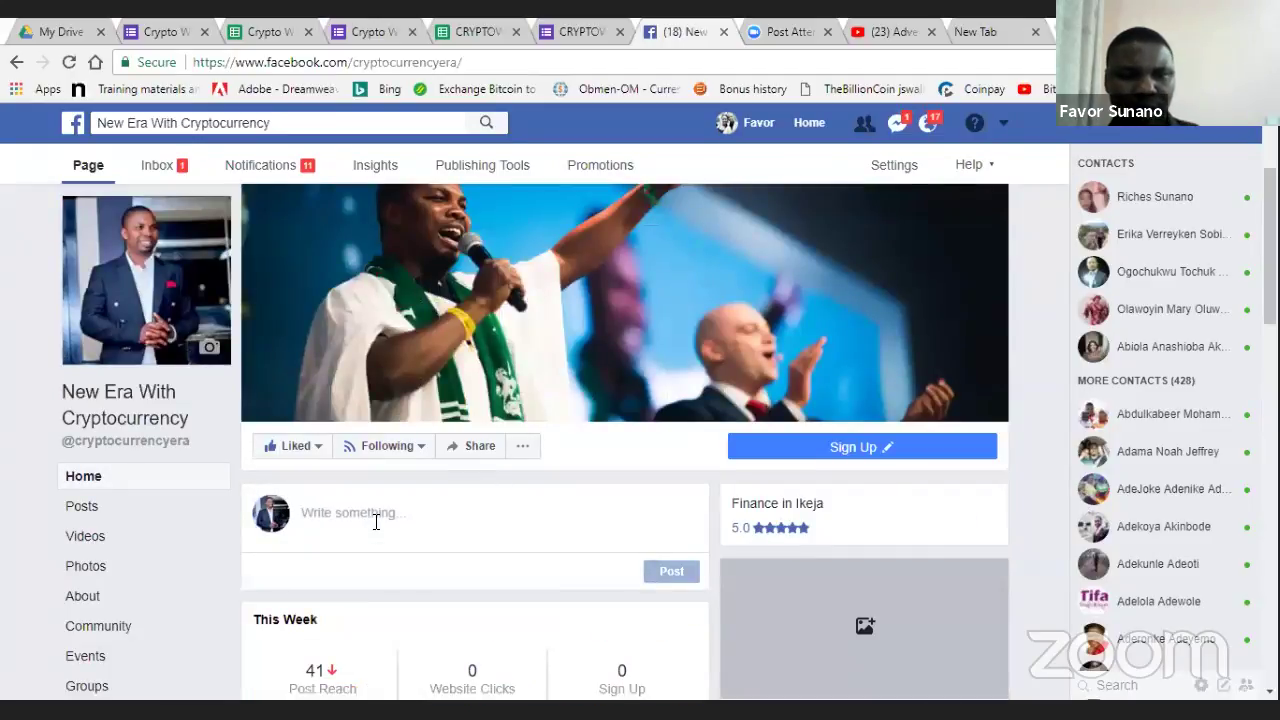
left_click(376, 521)
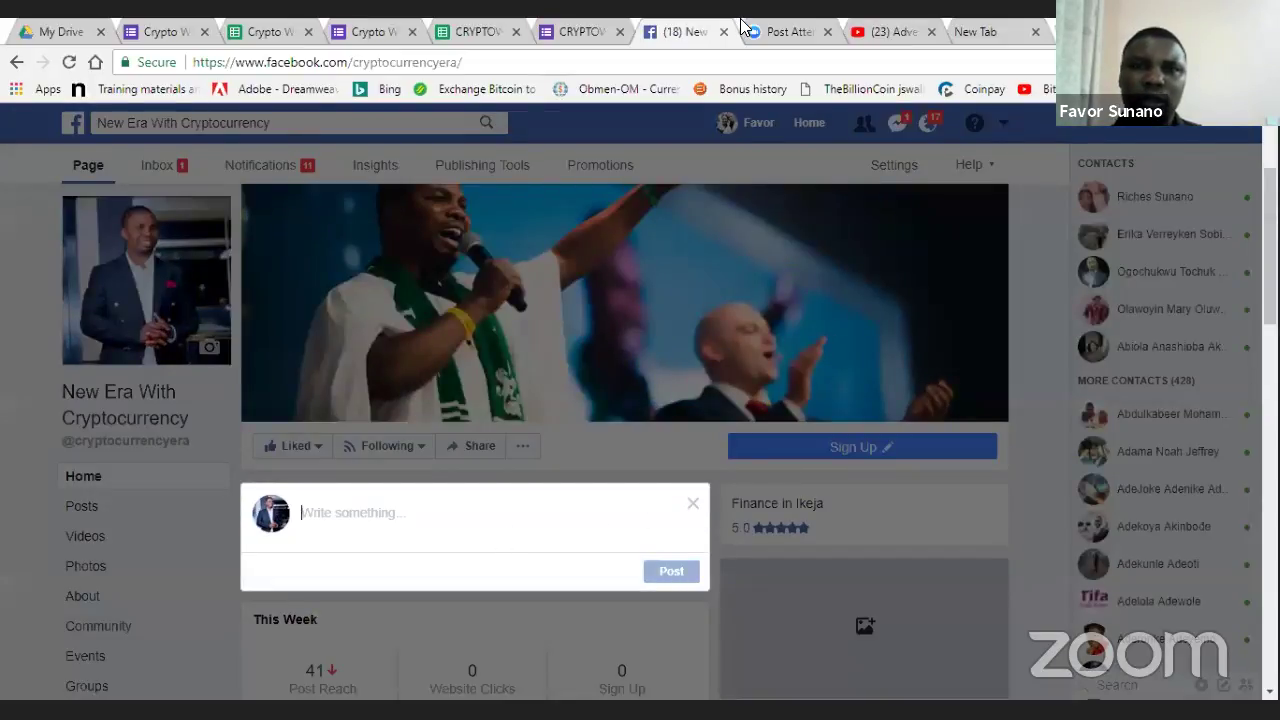
key("ctrl+v")
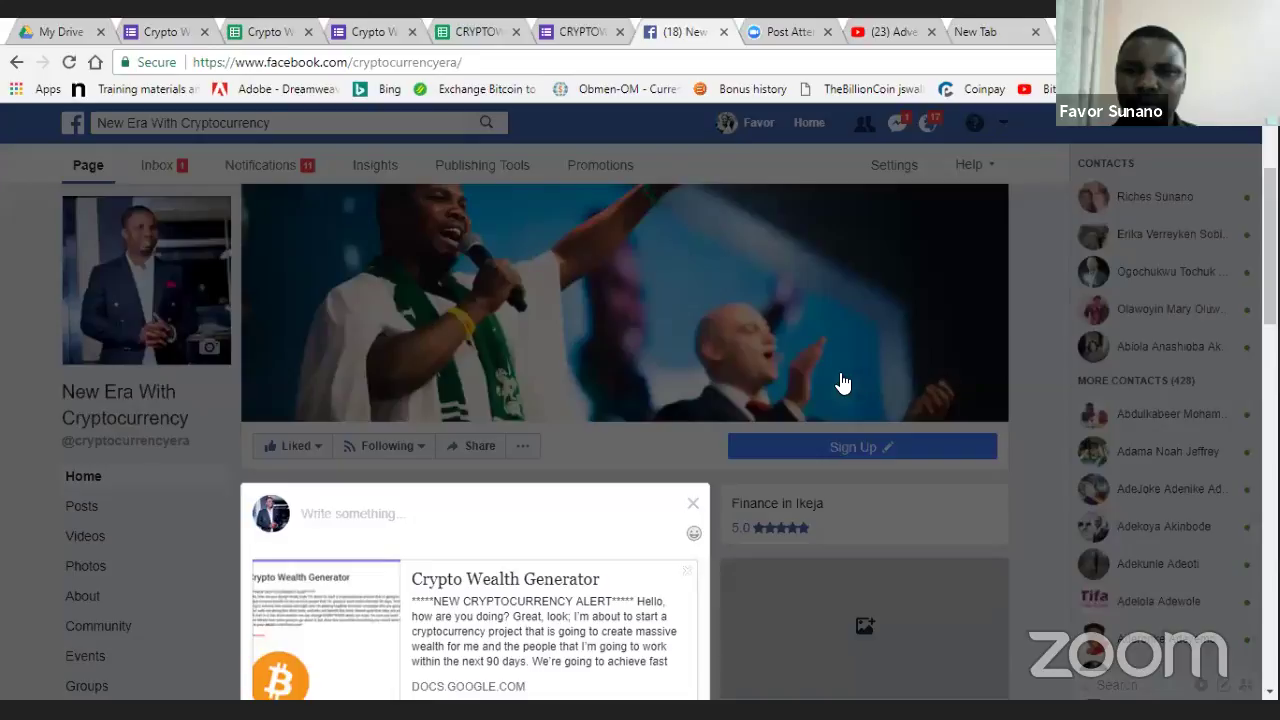
left_click(840, 383)
left_click(879, 375)
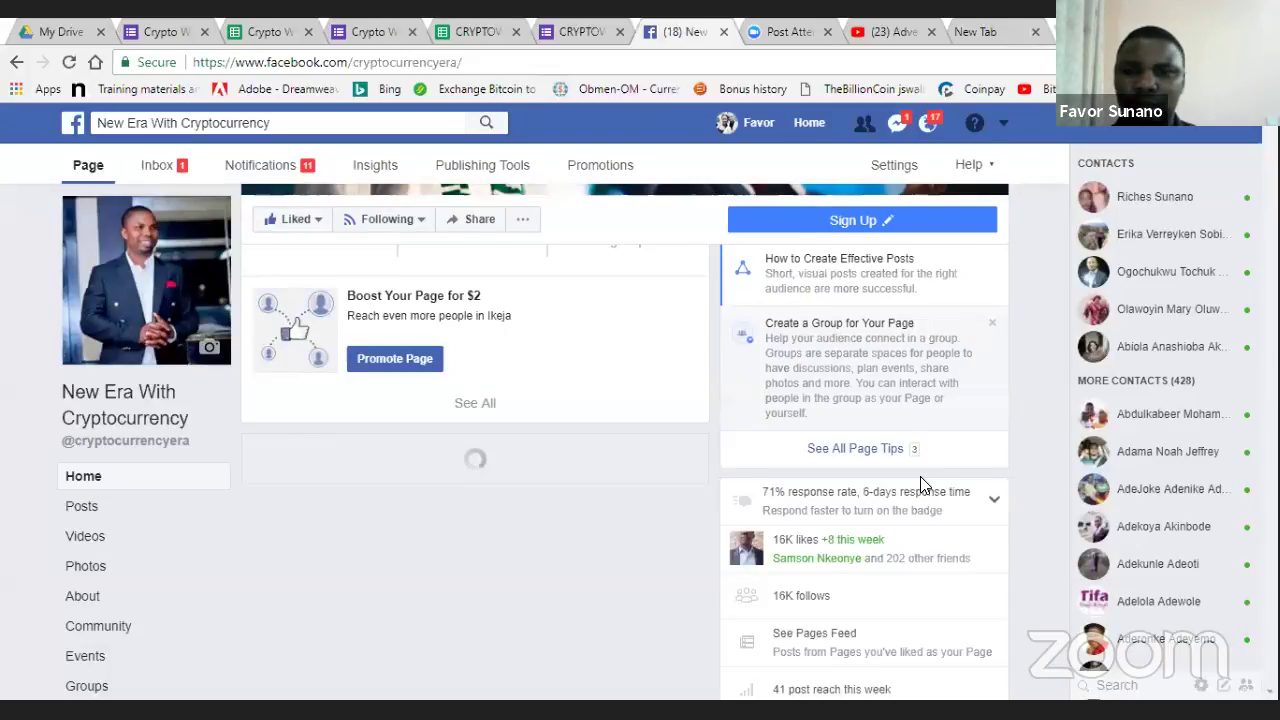
left_click(752, 122)
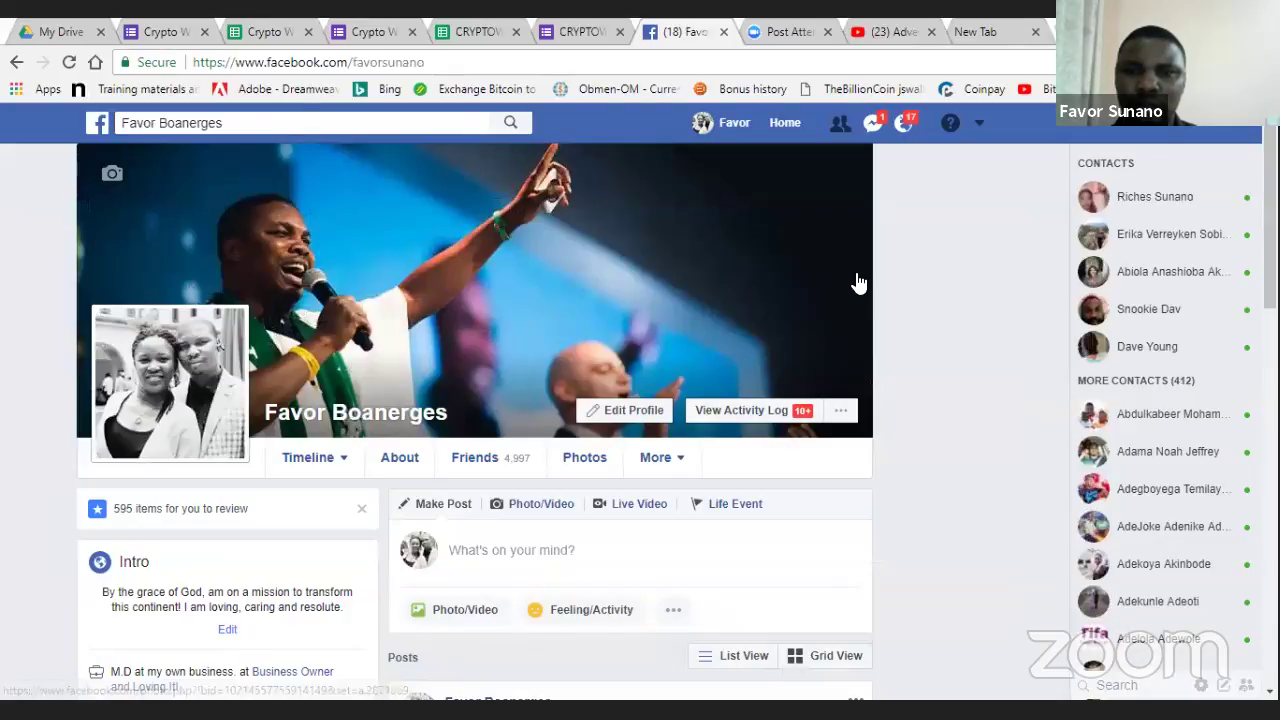
- Open the profile's crypto alert post for editing, discard without changes, and go to the News Feed
scroll(750, 372, "down", 4)
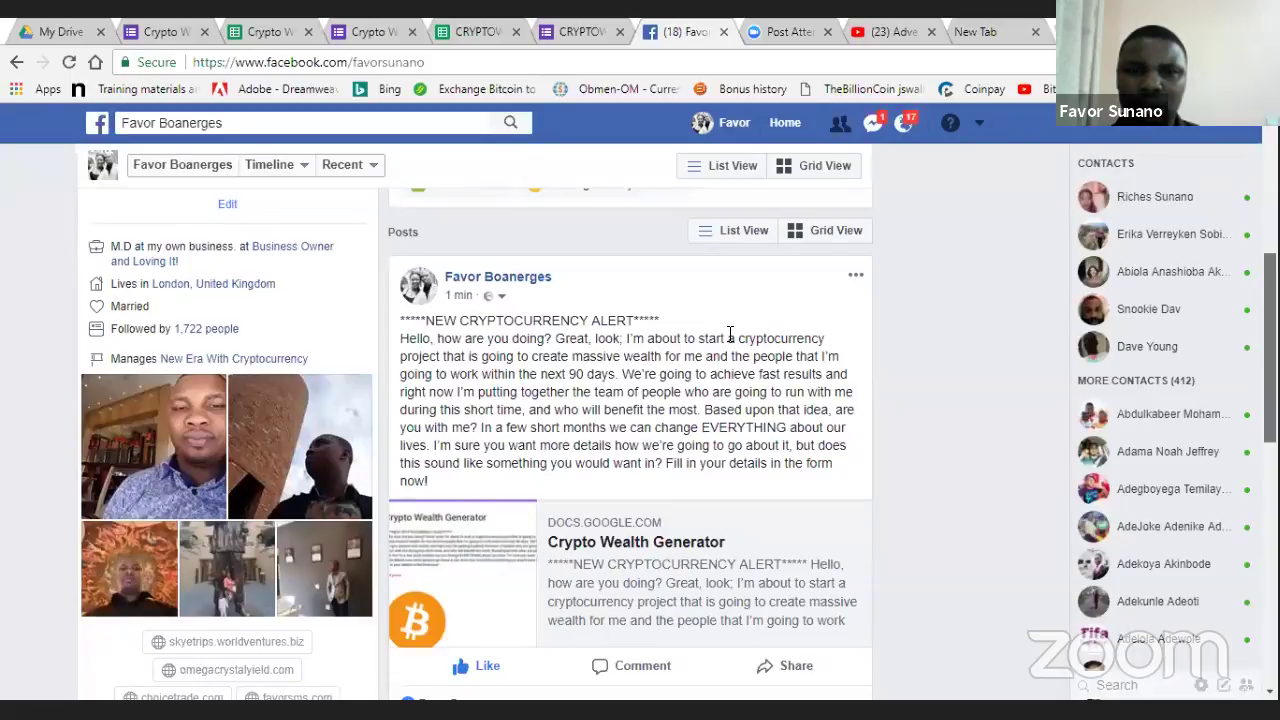
left_click(855, 274)
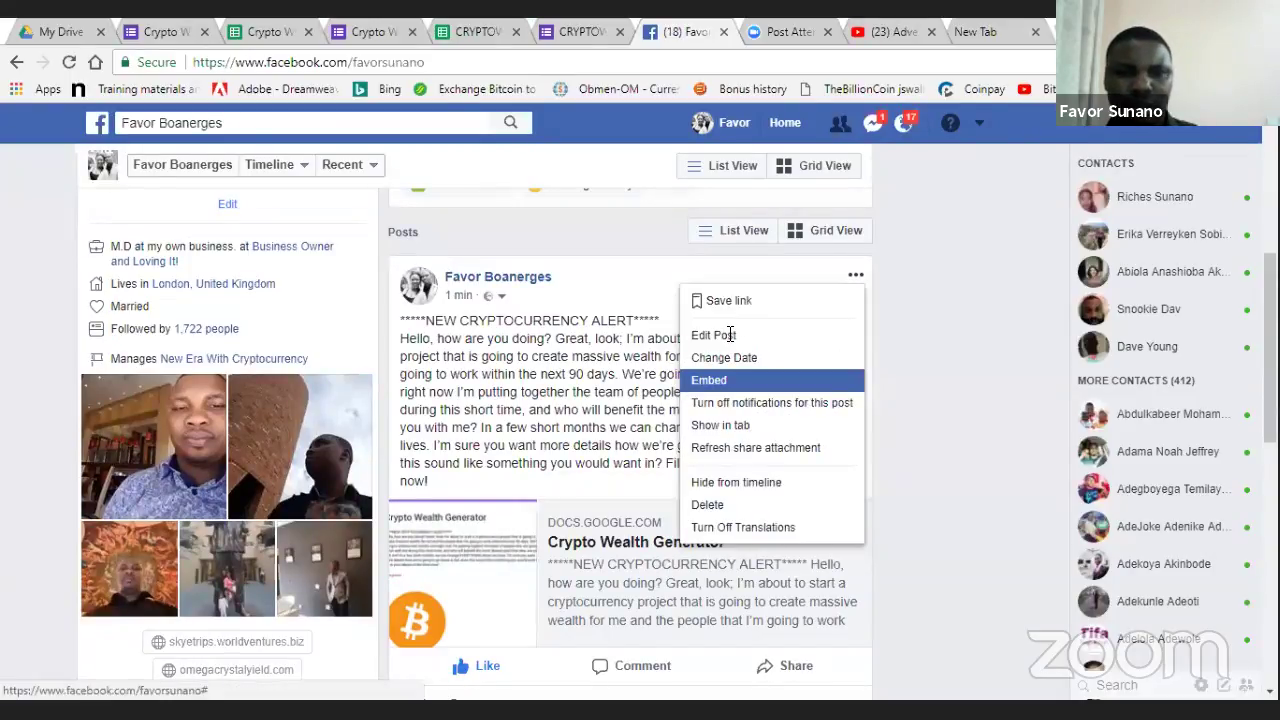
left_click(714, 335)
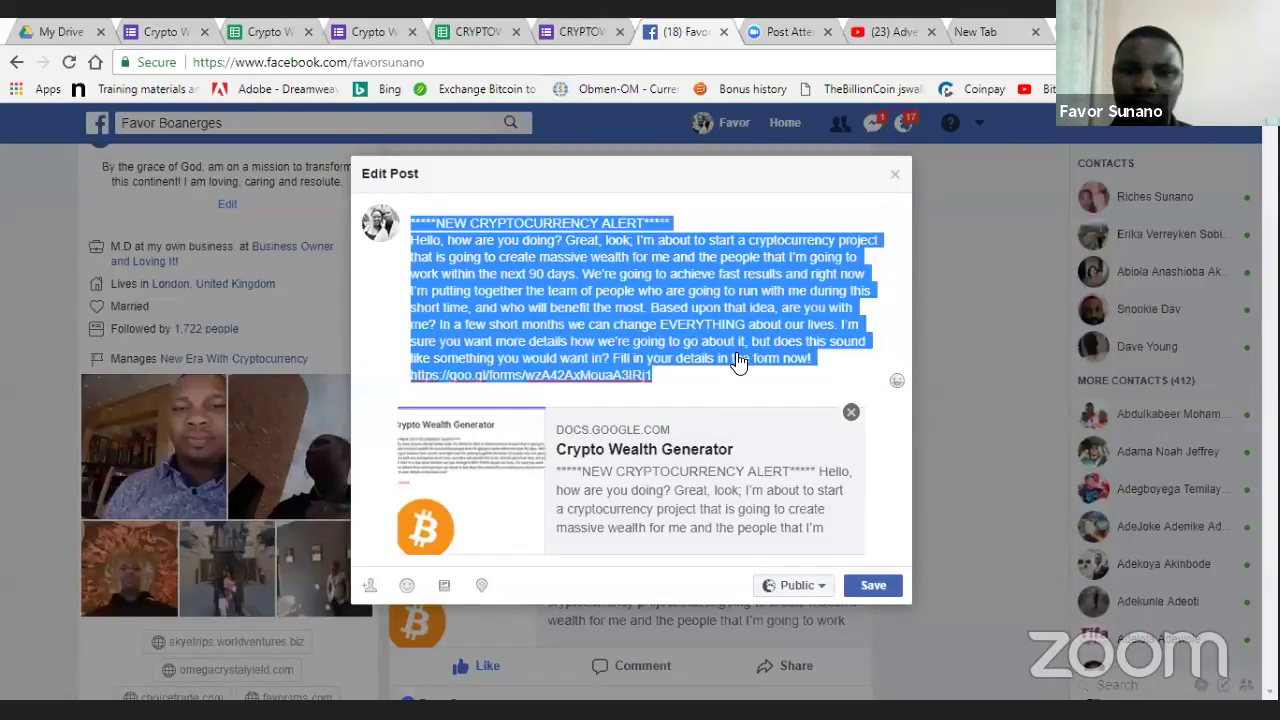
left_click(898, 140)
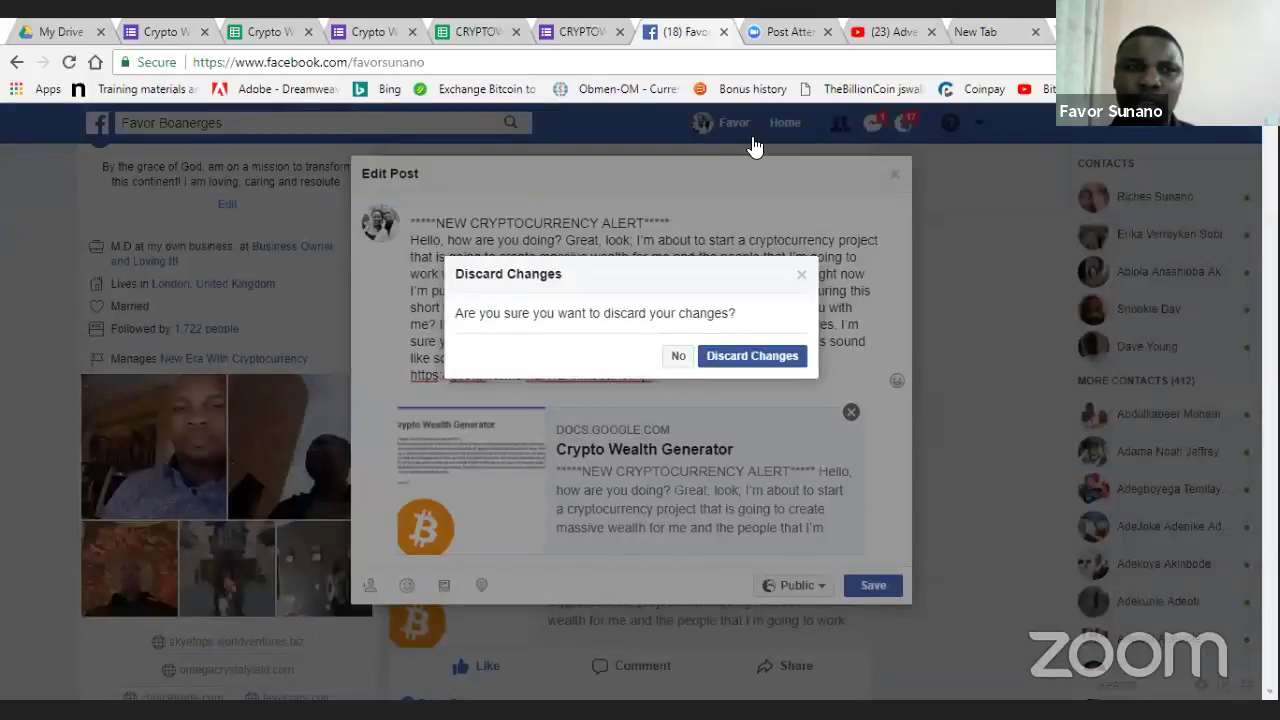
left_click(92, 127)
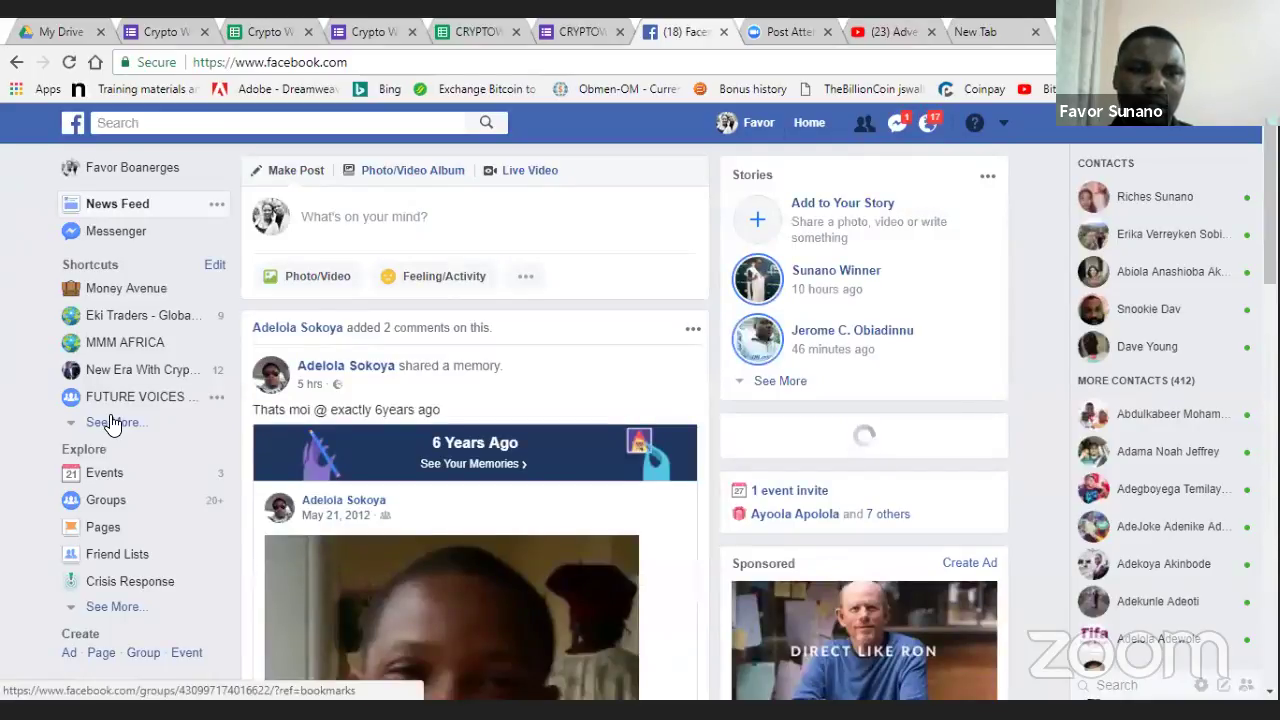
- Open the NIGERIA BUSINESS WALL group and paste the crypto alert blurb and form link into a new post
left_click(115, 424)
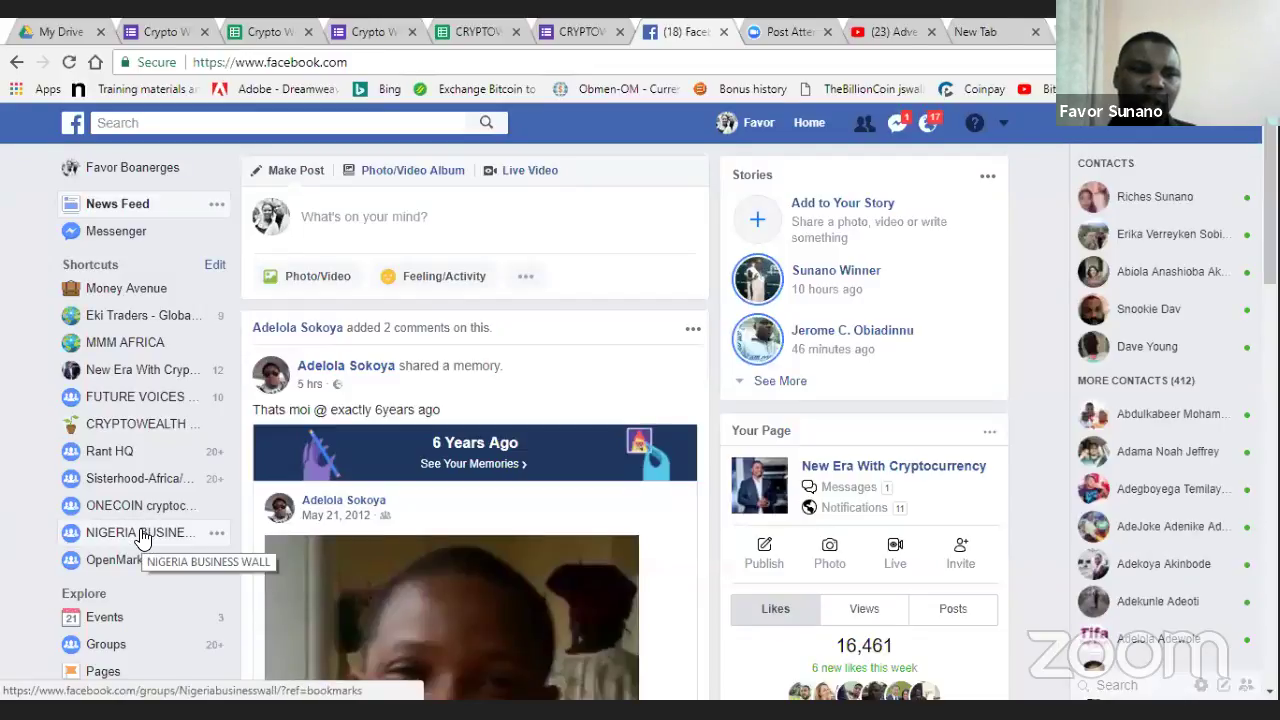
left_click(141, 534)
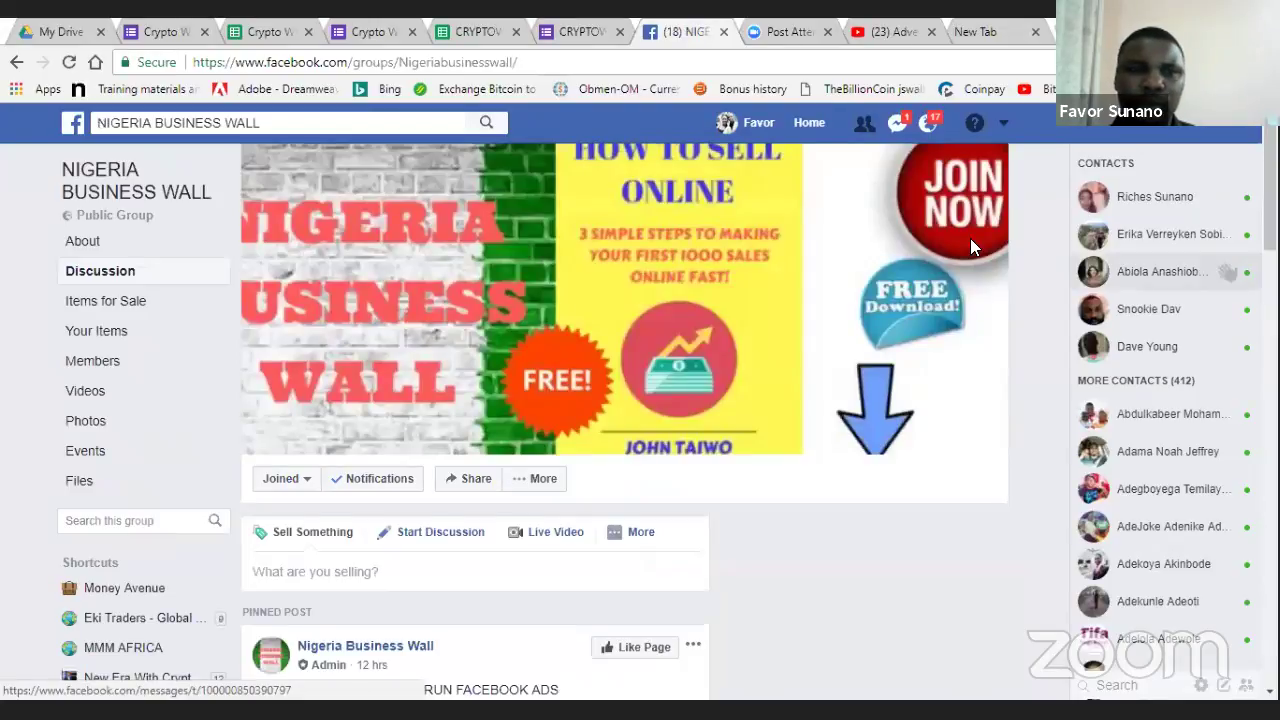
scroll(470, 210, "down", 3)
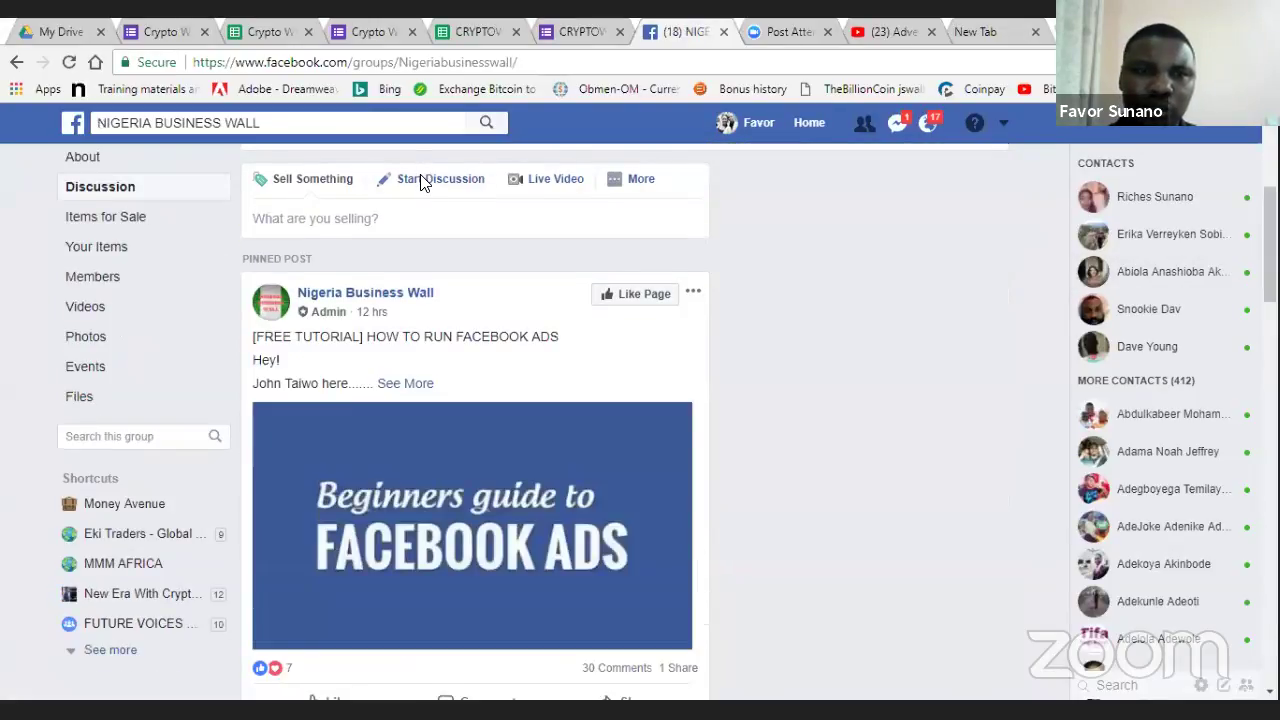
left_click(430, 232)
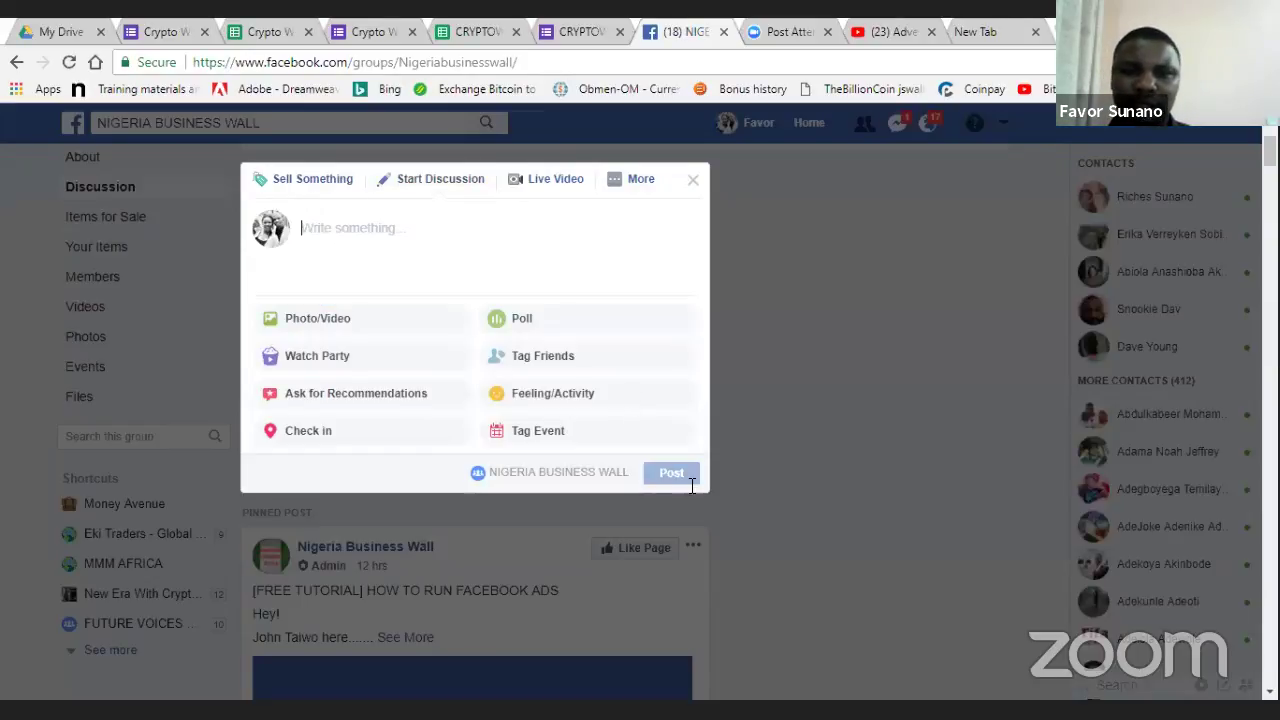
type("*****NEW CRYPTOCURRENCY ALERT*****\\nHello, how are you doing? Great, look; I'm about to start a cryptocurrency project that is going to create massive wealth for me and the people that I'm going to work within the next 90 days. We're going to achieve fast results and right now I'm putting together the team of people who are going to run with me during this short time, and who will benefit the most. Based upon that idea, are you with me? In a few short months we can change EVERYTHING about our lives. I'm sure you want more details how we're going to go about it, but does this sound like something you would want in? Fill in your details in the form now! https://goo.gl/forms/wzA42AxMouaA3IRj1")
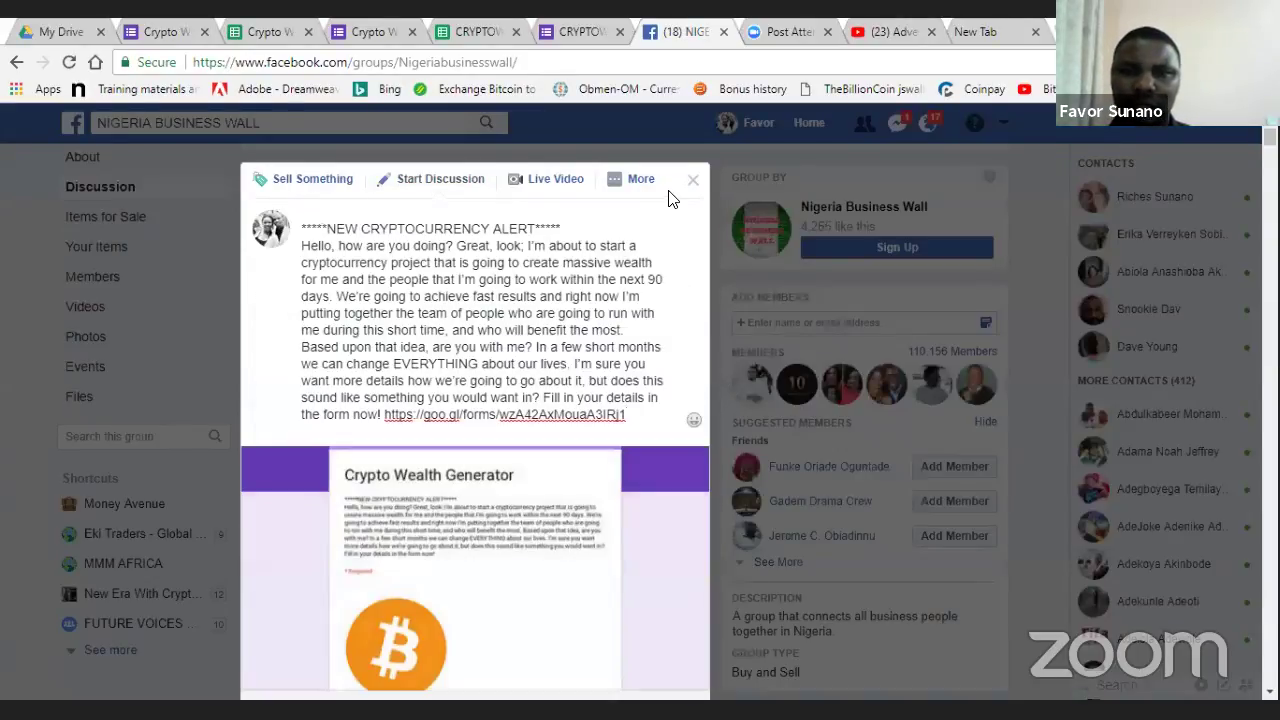
- Like the newly posted crypto alert in the NIGERIA BUSINESS WALL group
scroll(671, 200, "down", 1)
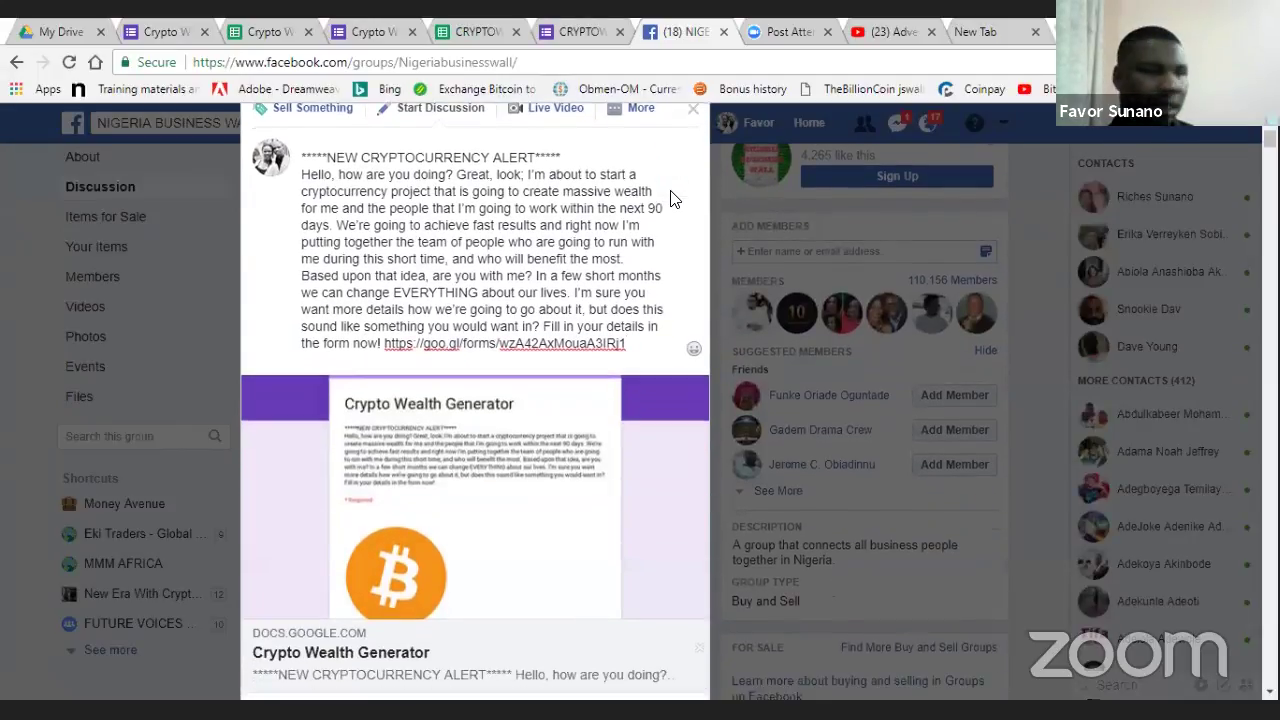
scroll(655, 320, "down", 1)
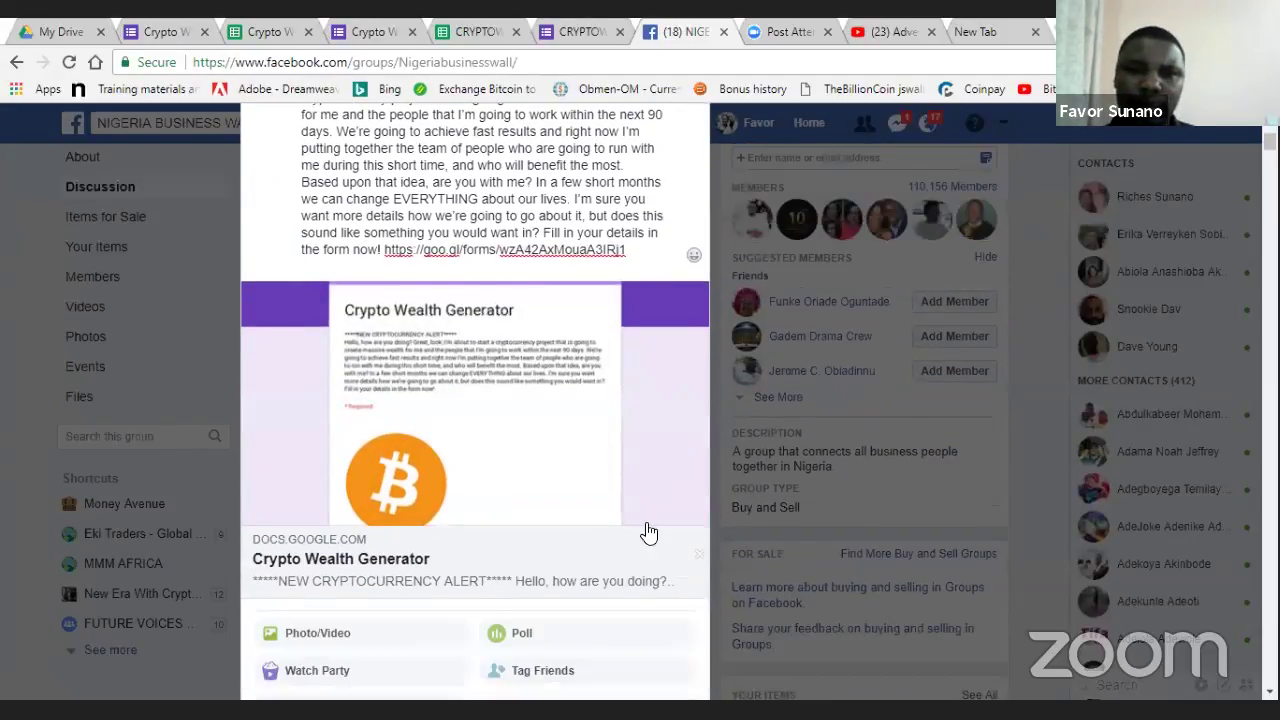
scroll(662, 584, "down", 2)
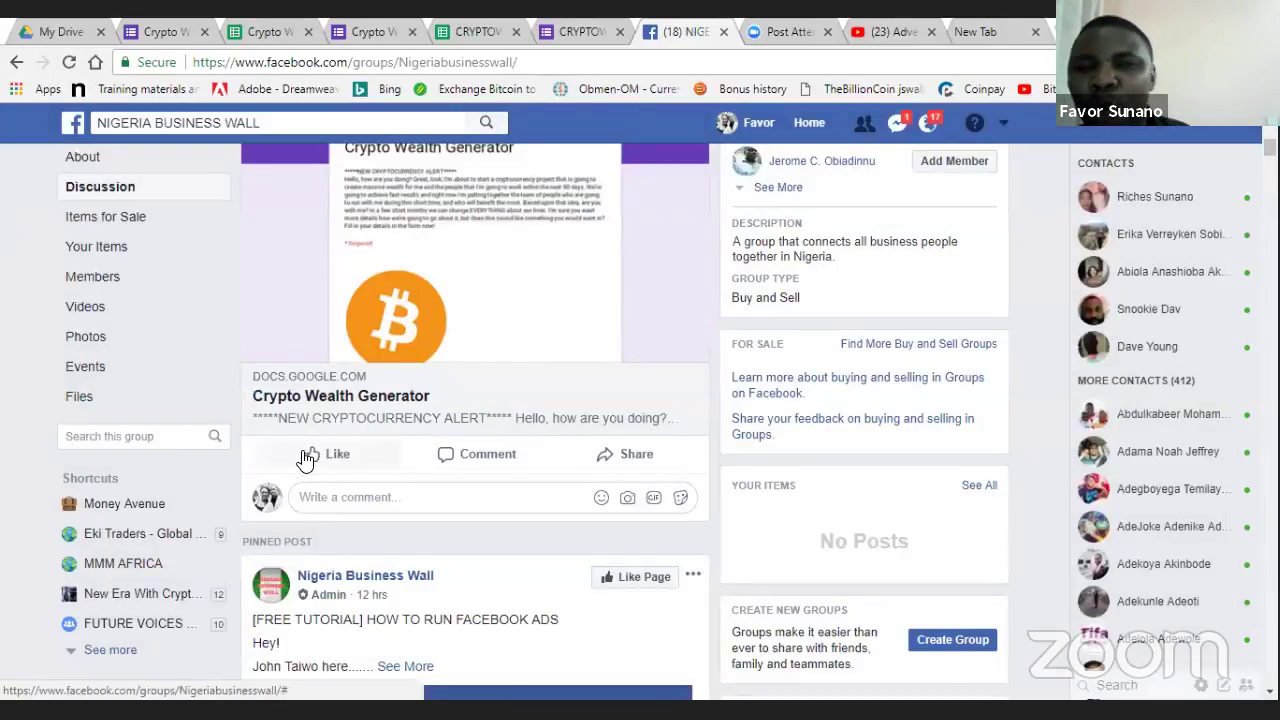
mouse_move(308, 458)
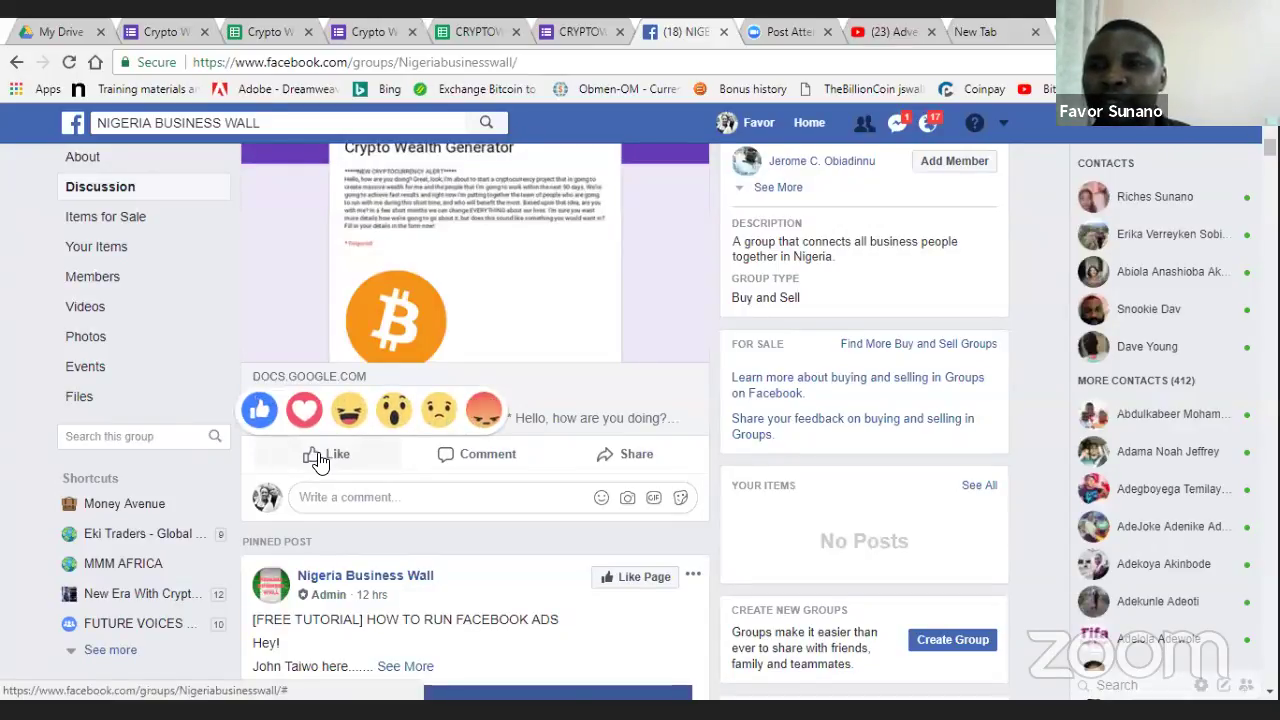
left_click(318, 458)
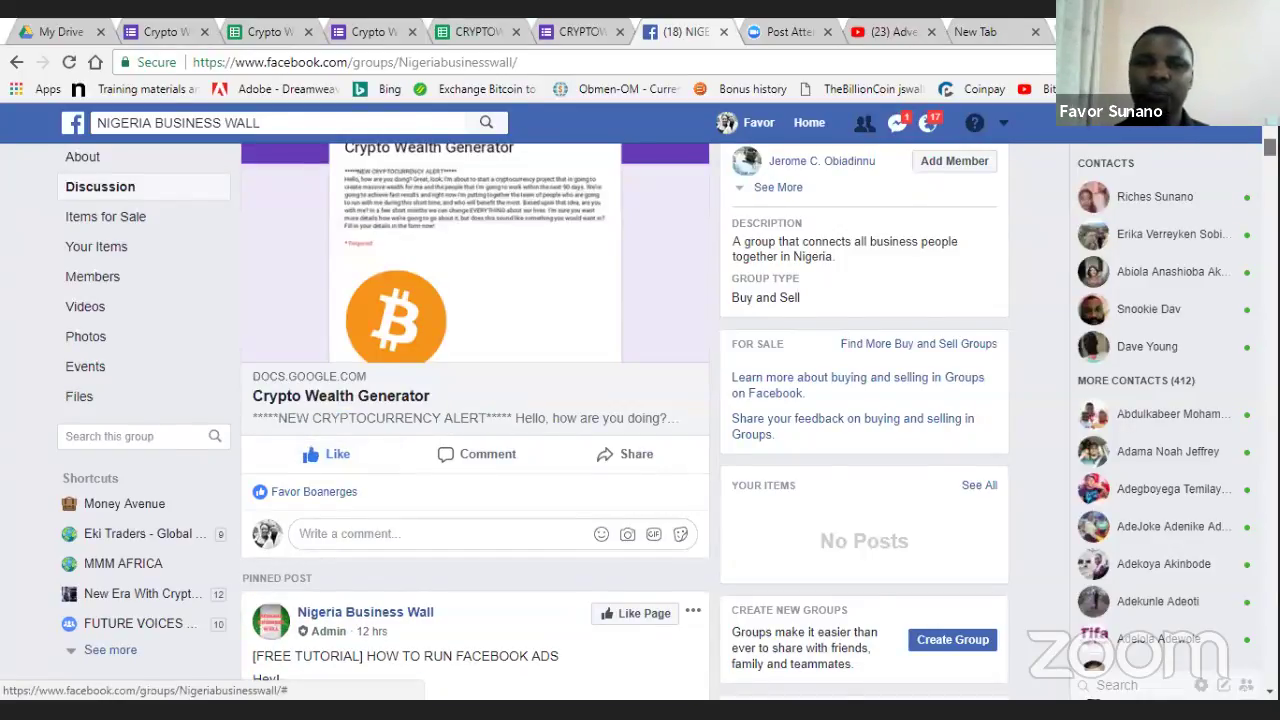
scroll(485, 340, "up", 1)
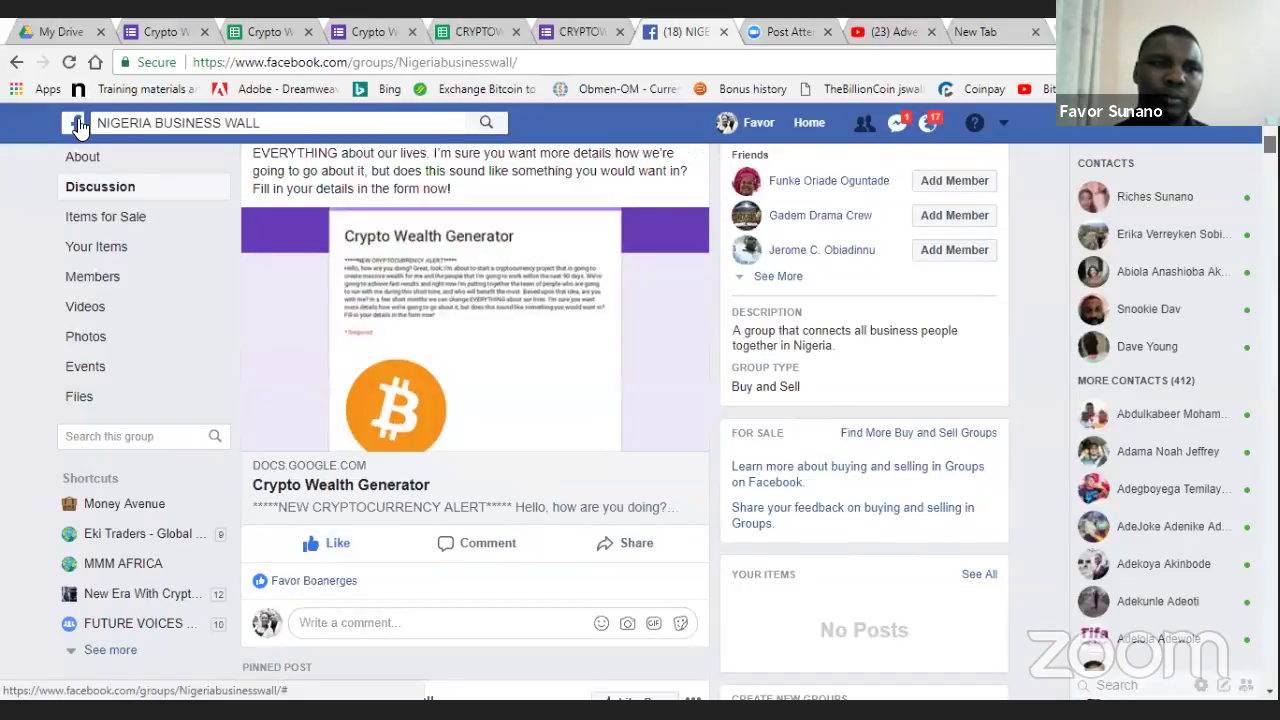
- Go from the News Feed to the Groups page listing pending group invitations
left_click(78, 124)
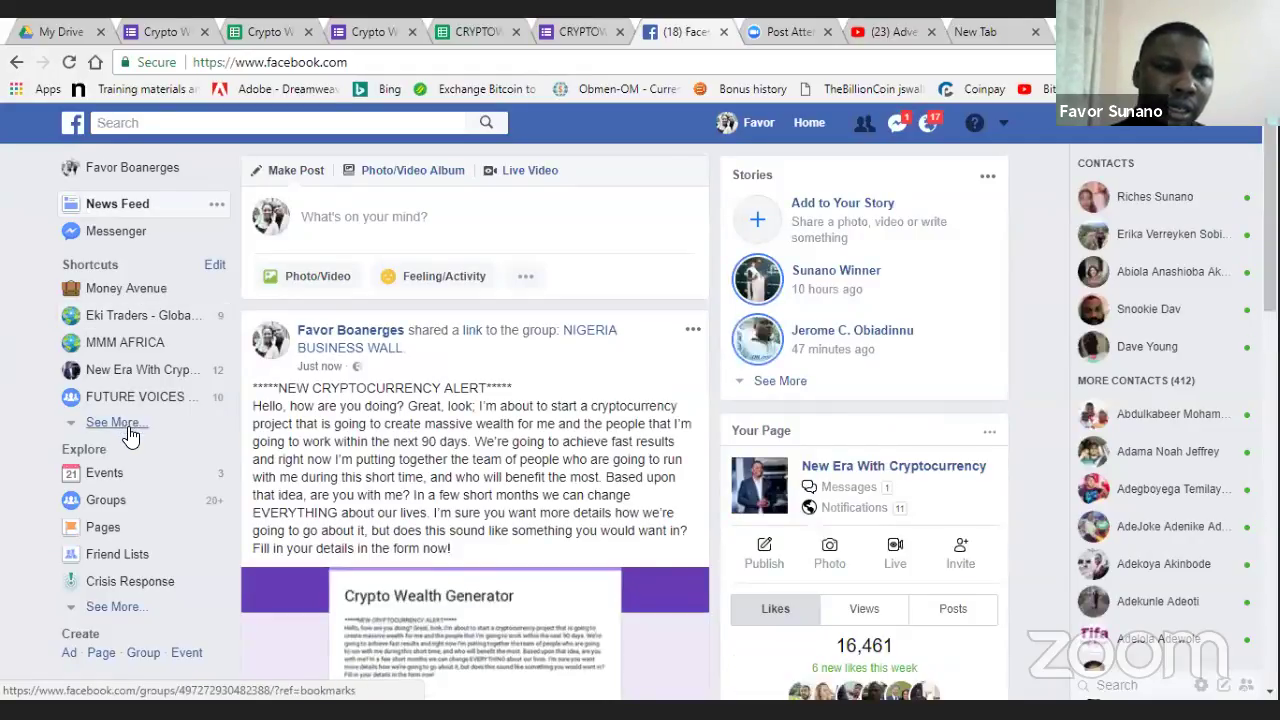
left_click(129, 426)
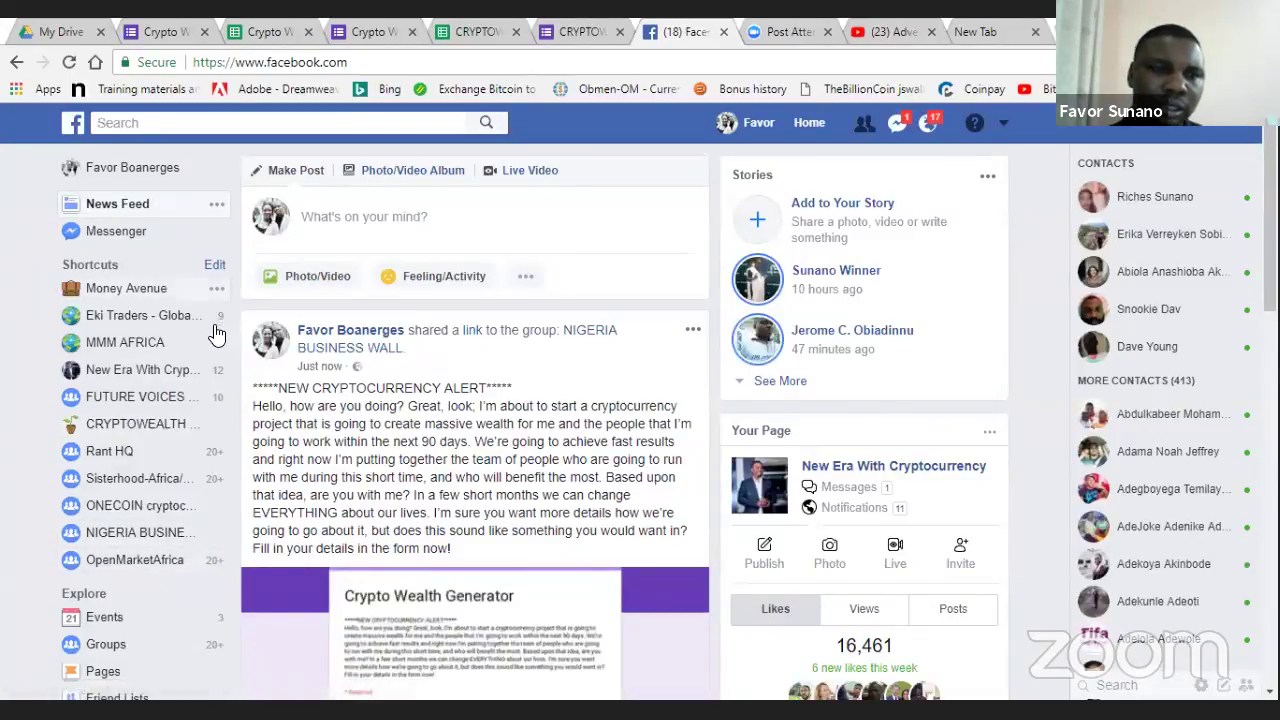
left_click(106, 644)
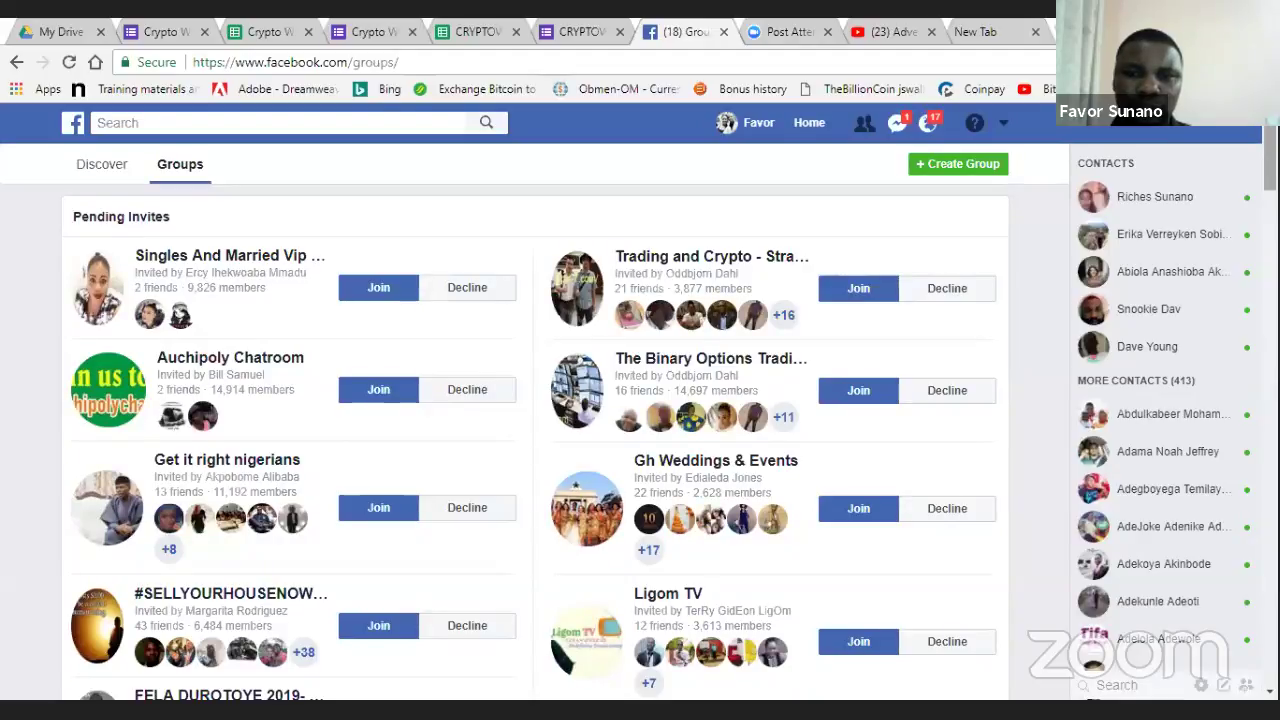
- Scroll down the groups list and open the Nigeria Online Business Opportunity group
scroll(535, 440, "down", 4)
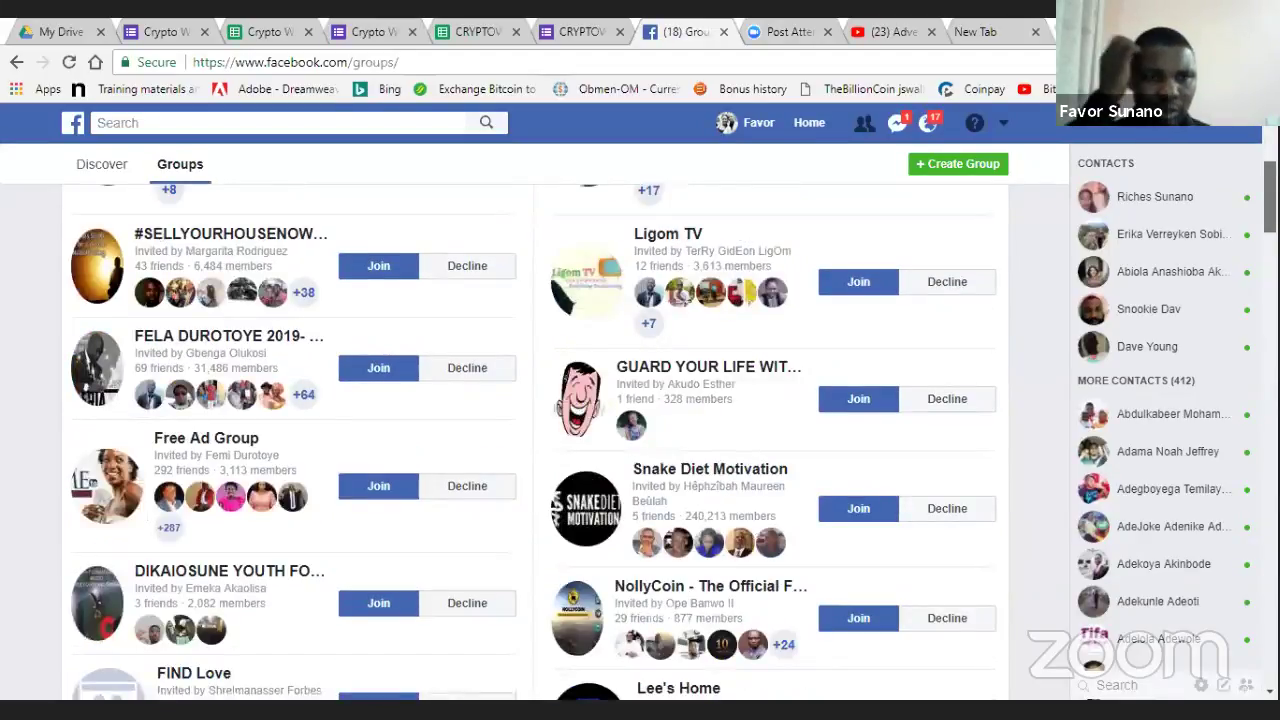
scroll(535, 440, "down", 10)
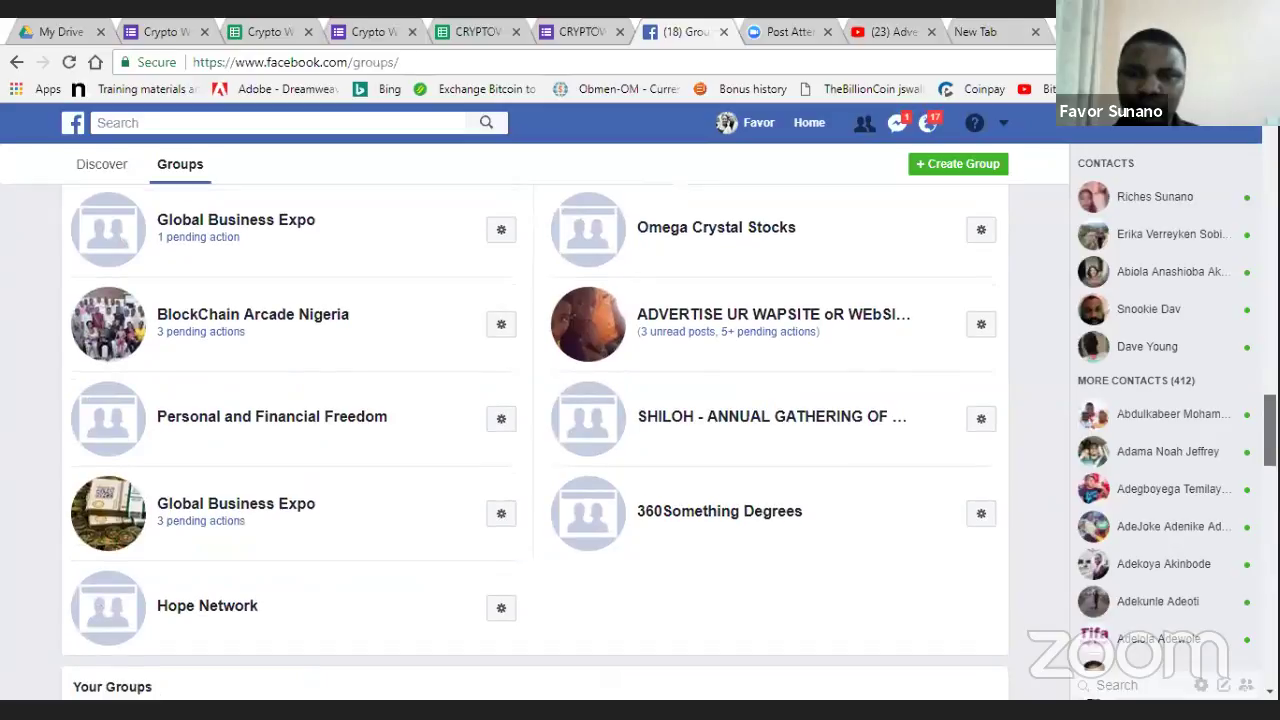
scroll(535, 440, "down", 3)
scroll(535, 440, "down", 3)
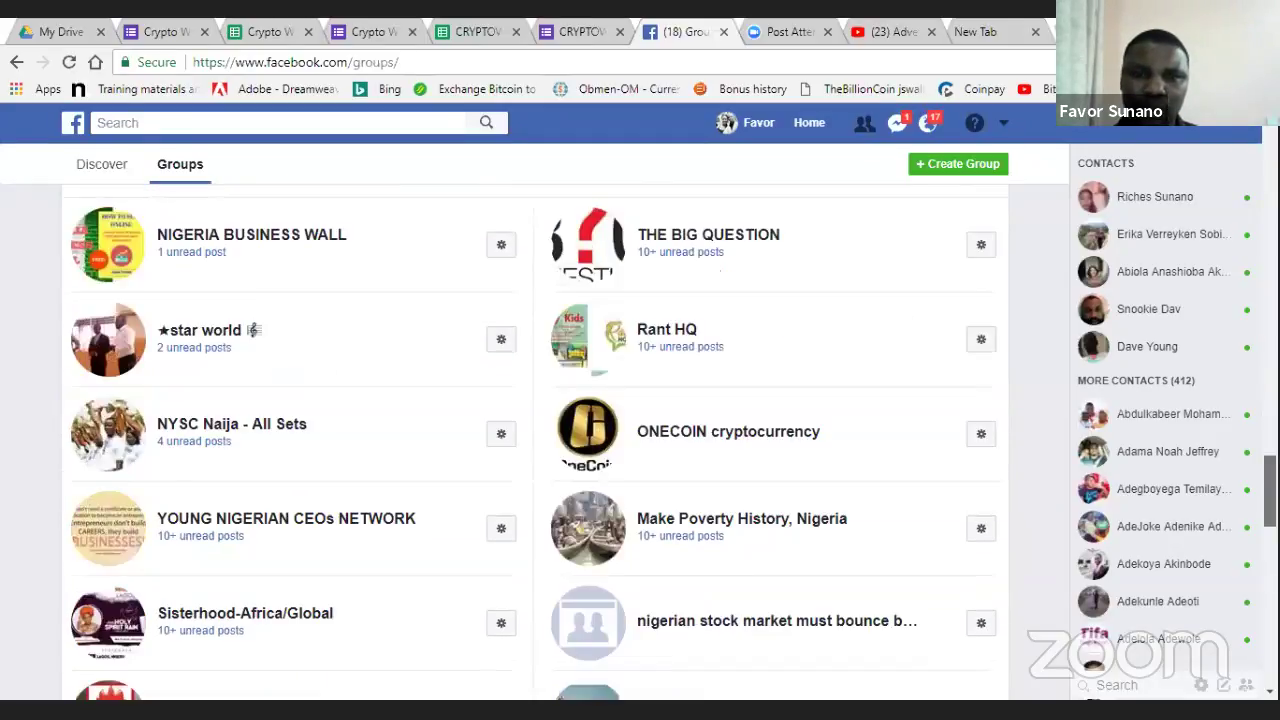
scroll(670, 446, "down", 1)
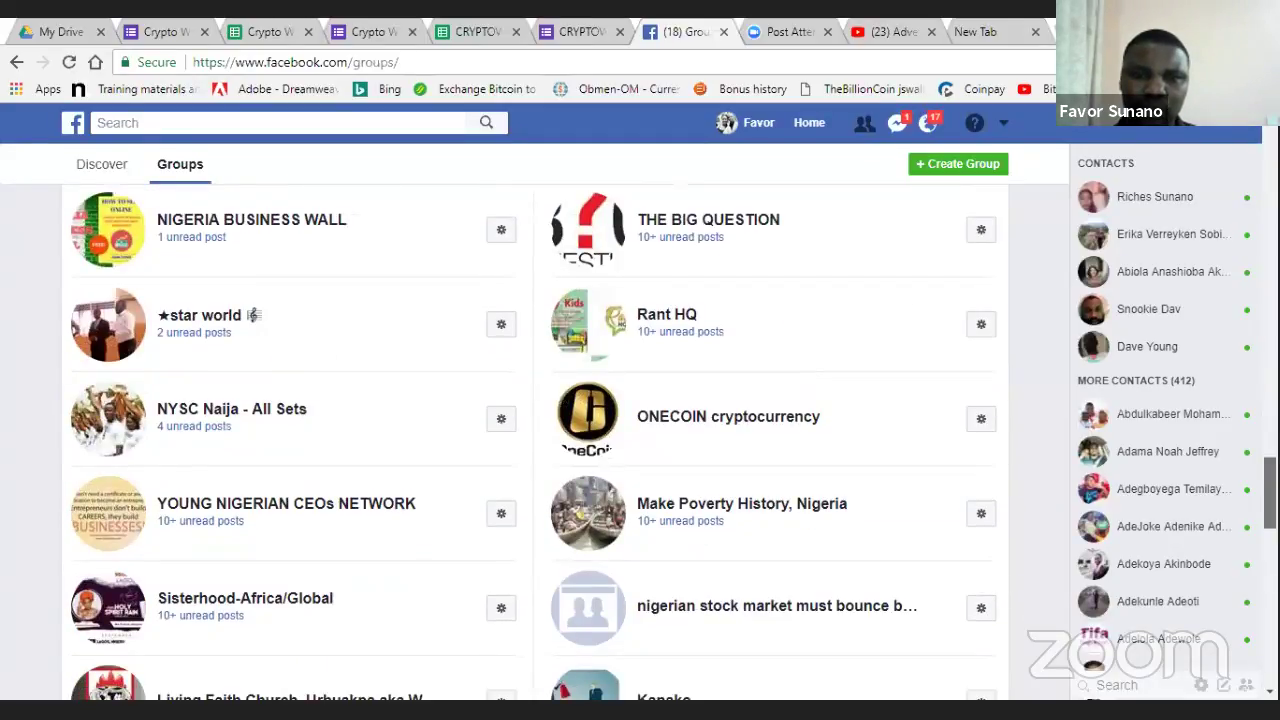
scroll(535, 440, "down", 4)
scroll(680, 515, "down", 1)
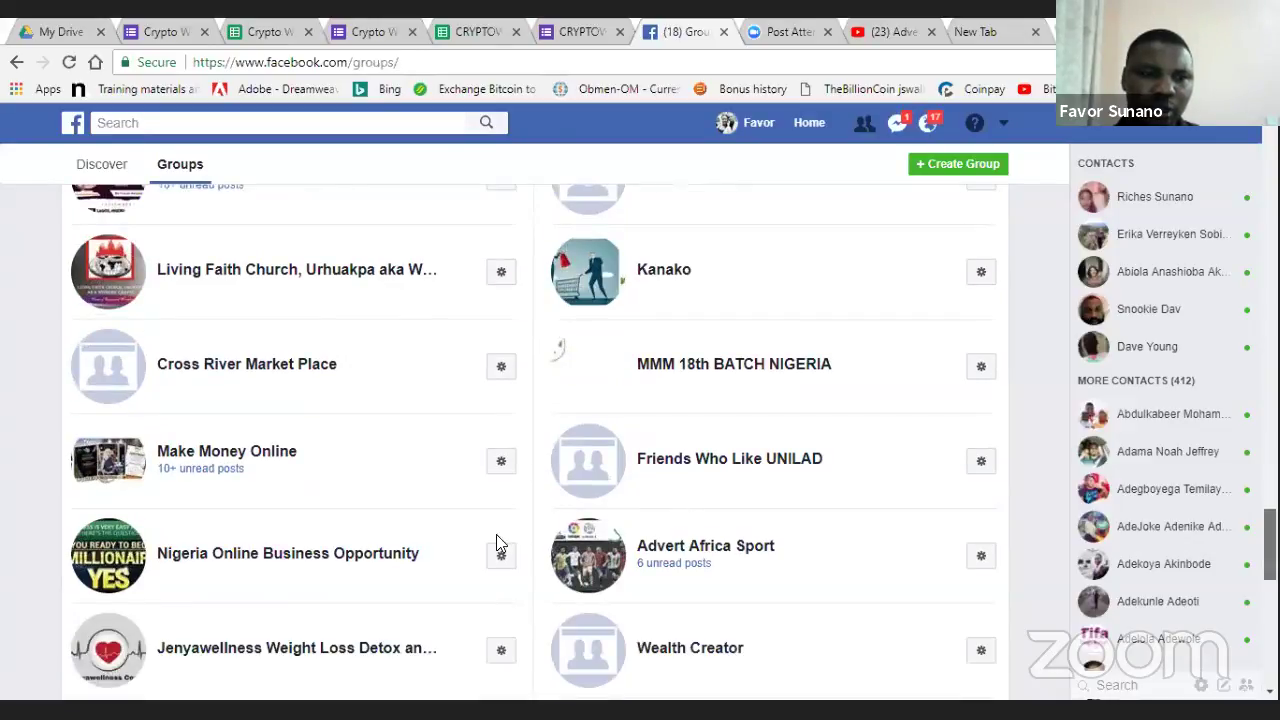
scroll(469, 551, "down", 2)
scroll(243, 368, "down", 1)
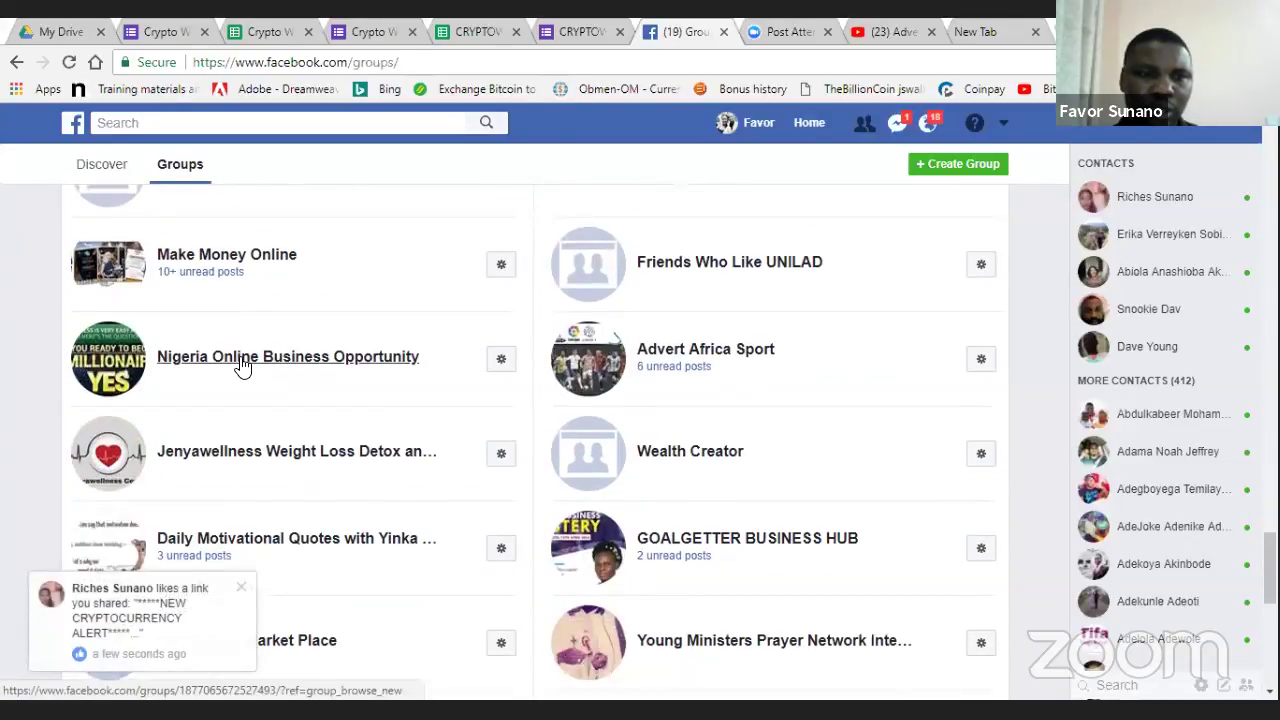
mouse_move(243, 367)
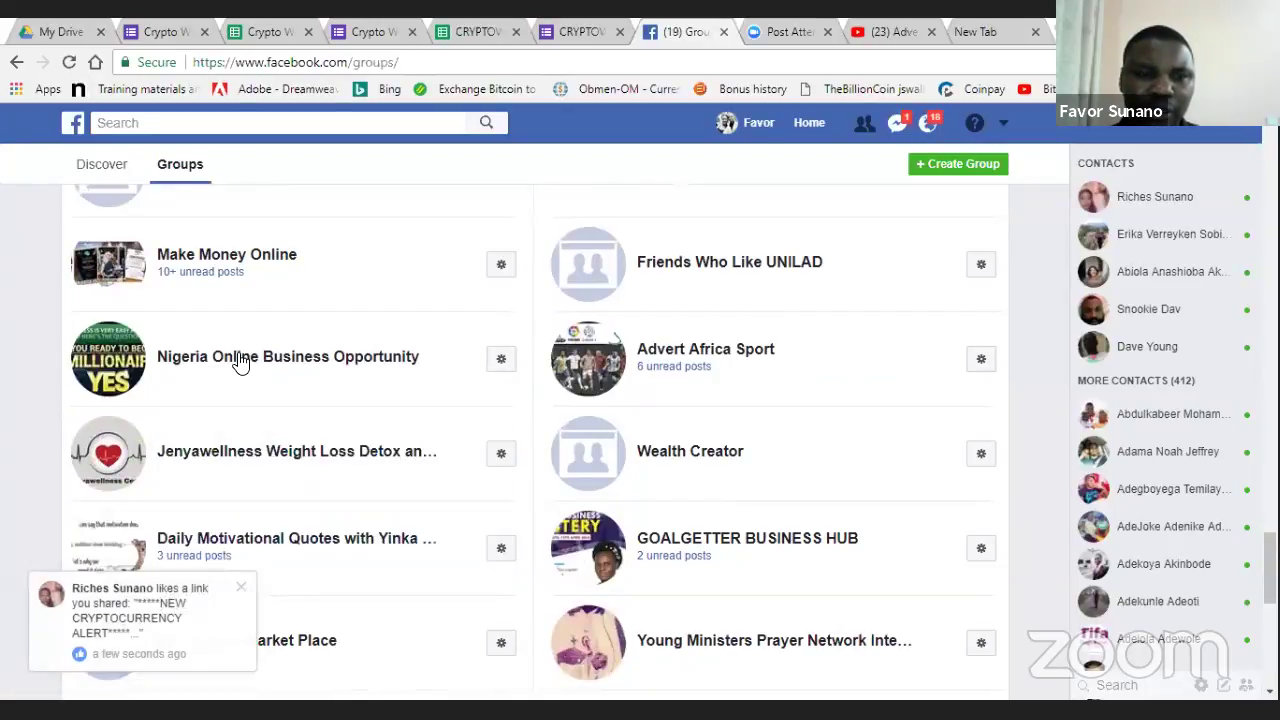
left_click(240, 358)
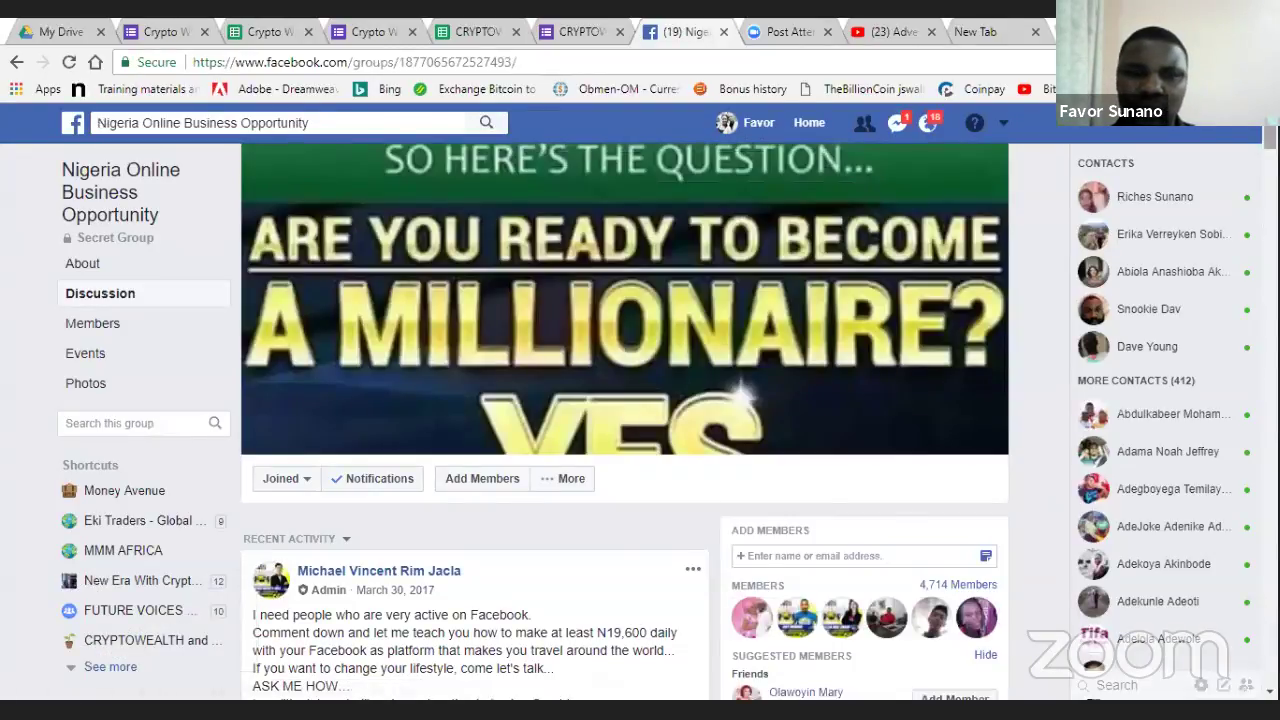
- Browse that group briefly, then go back and open Make Poverty History, Nigeria
scroll(624, 420, "down", 1)
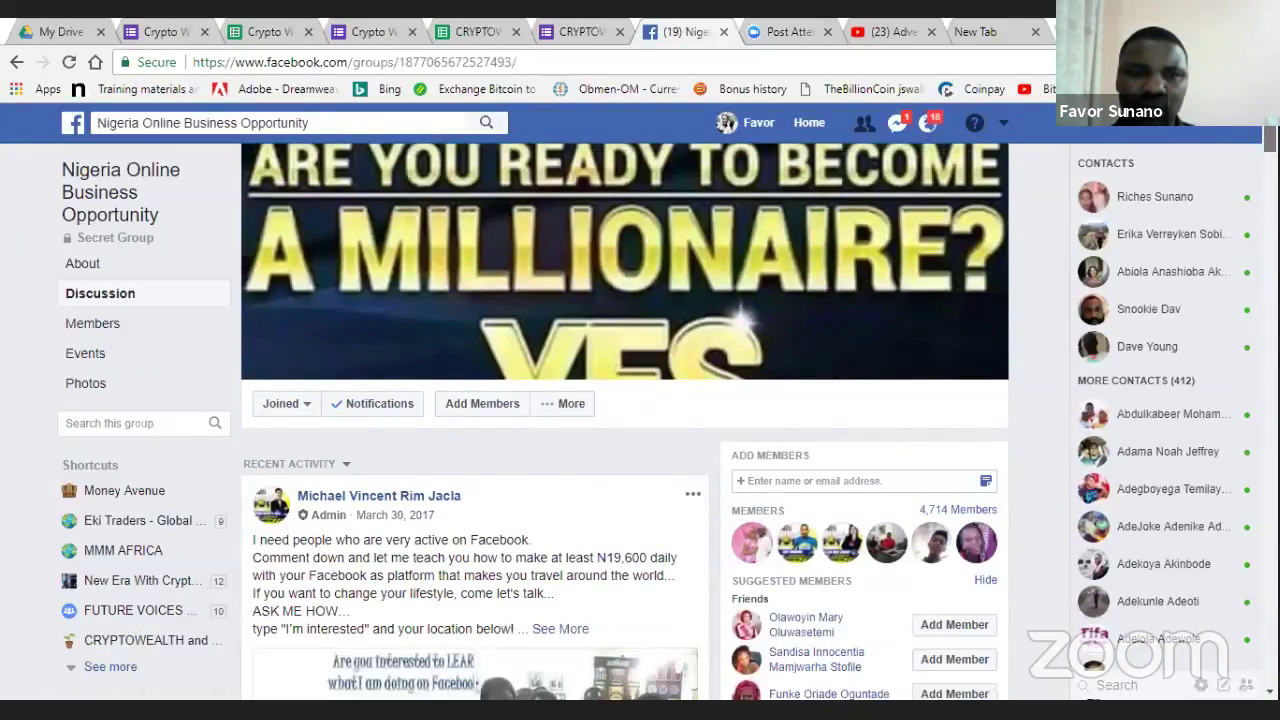
scroll(624, 420, "down", 1)
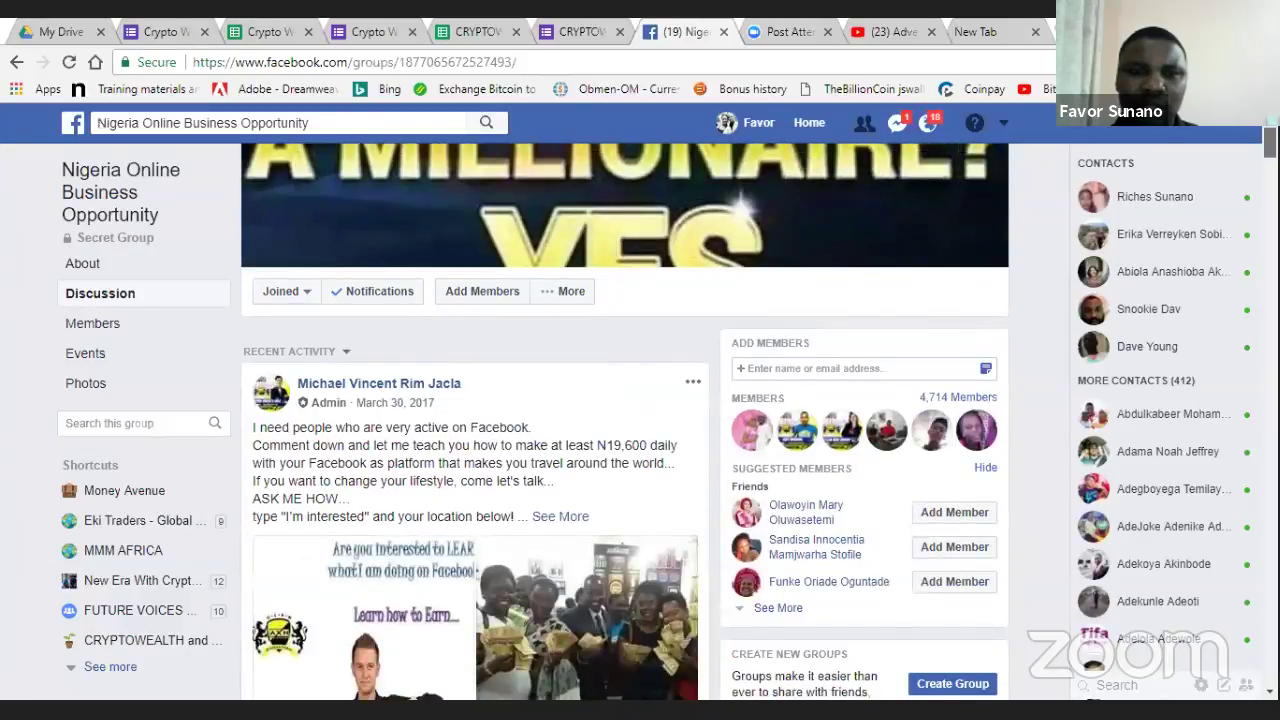
scroll(624, 420, "down", 5)
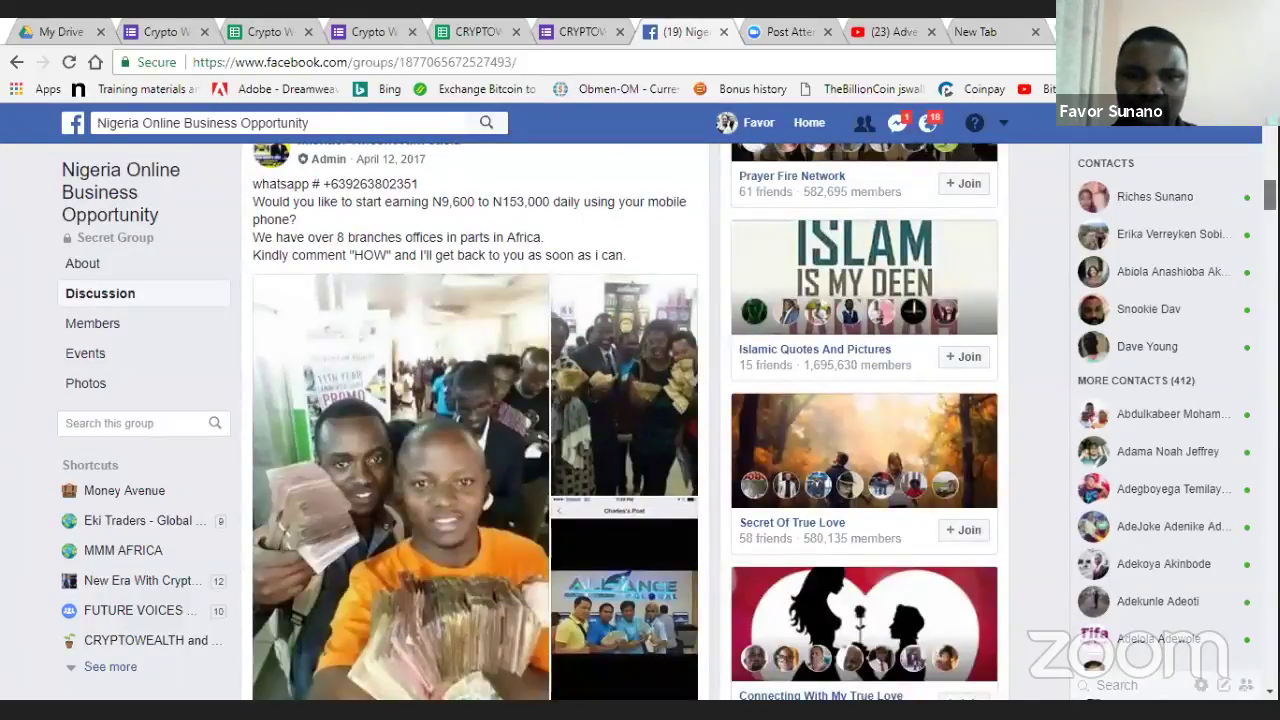
scroll(624, 420, "up", 5)
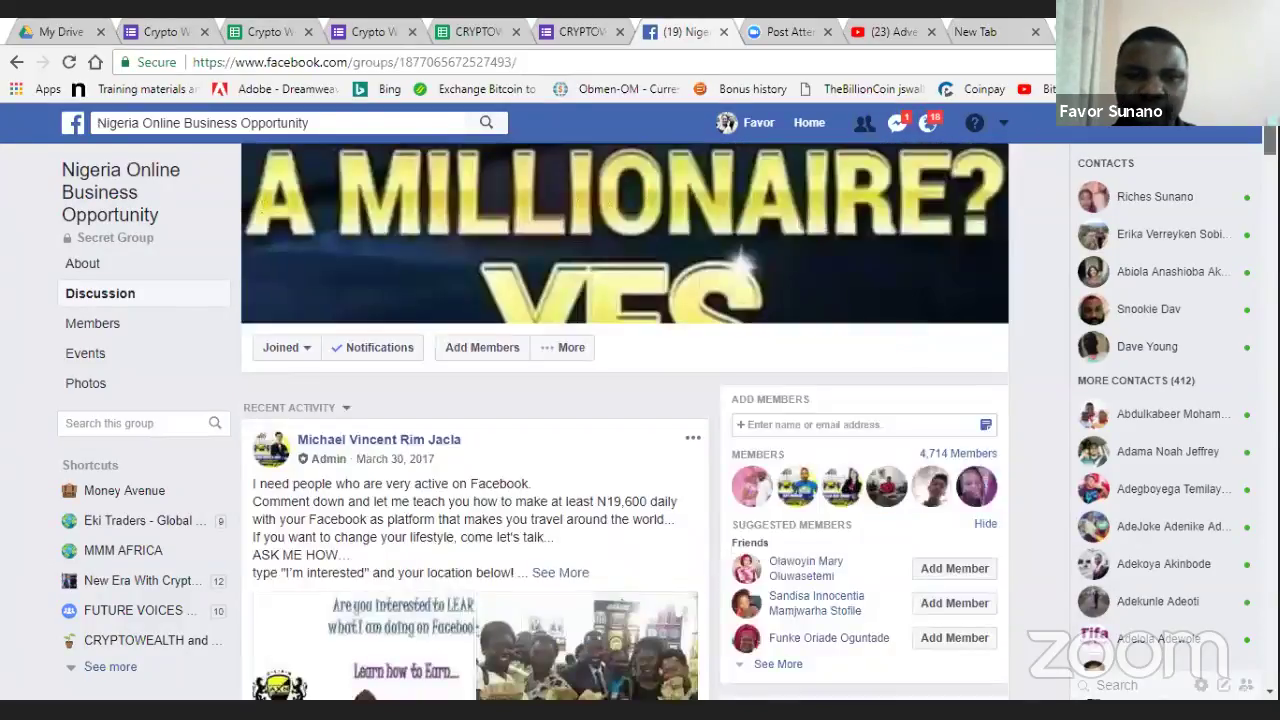
left_click(12, 63)
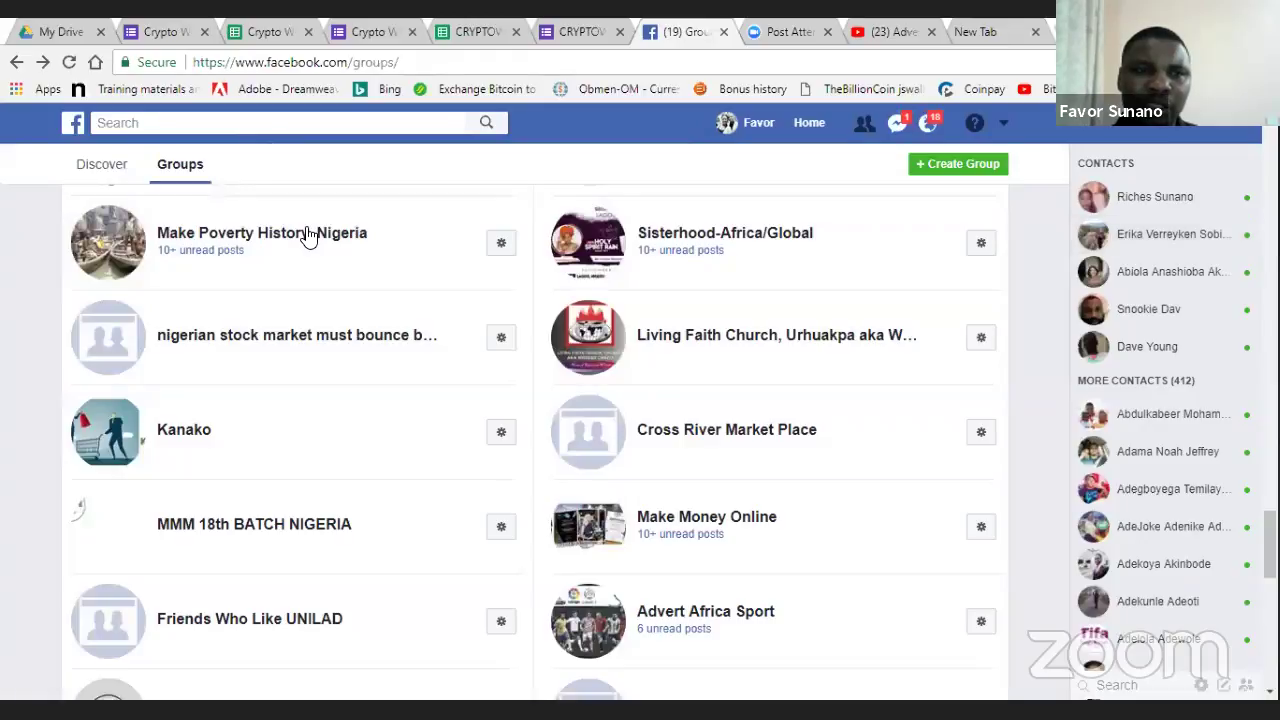
left_click(307, 234)
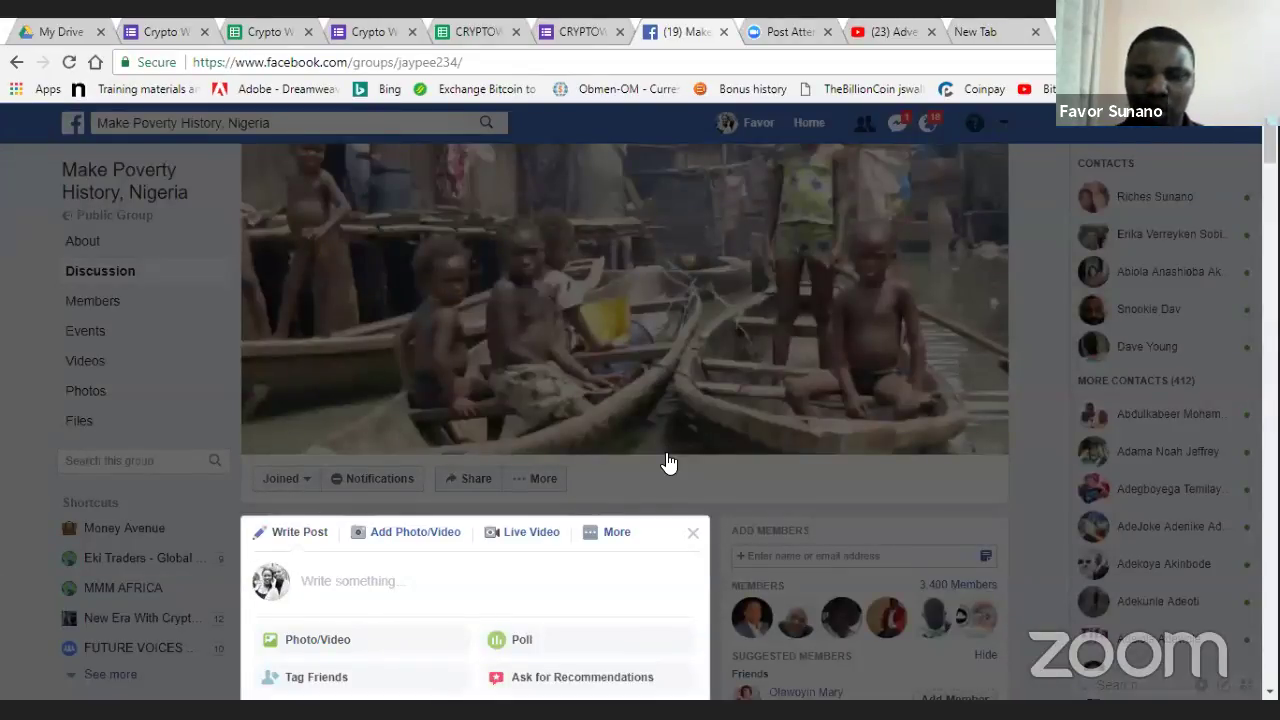
- Paste the crypto alert blurb into the group composer, publish it, then return to the form tab
type("*****NEW CRYPTOCURRENCY ALERT***** Hello, how are you doing? Great, look; I'm about to start a cryptocurrency project that is going to create massive wealth for me and the people that I'm going to work within the next 90 days. We're going to achieve fast results and right now I'm putting together the team of people who are going to run with me during this short time, and who will benefit the most. Based upon that idea, are you with me? In a few short months we can change EVERYTHING about our lives. I'm sure you want more details how we're going to go about it, but does this sound like something you would want in? Fill in your details in the form now! https://goo.gl/forms/wzA42AxMouaA3IRj1")
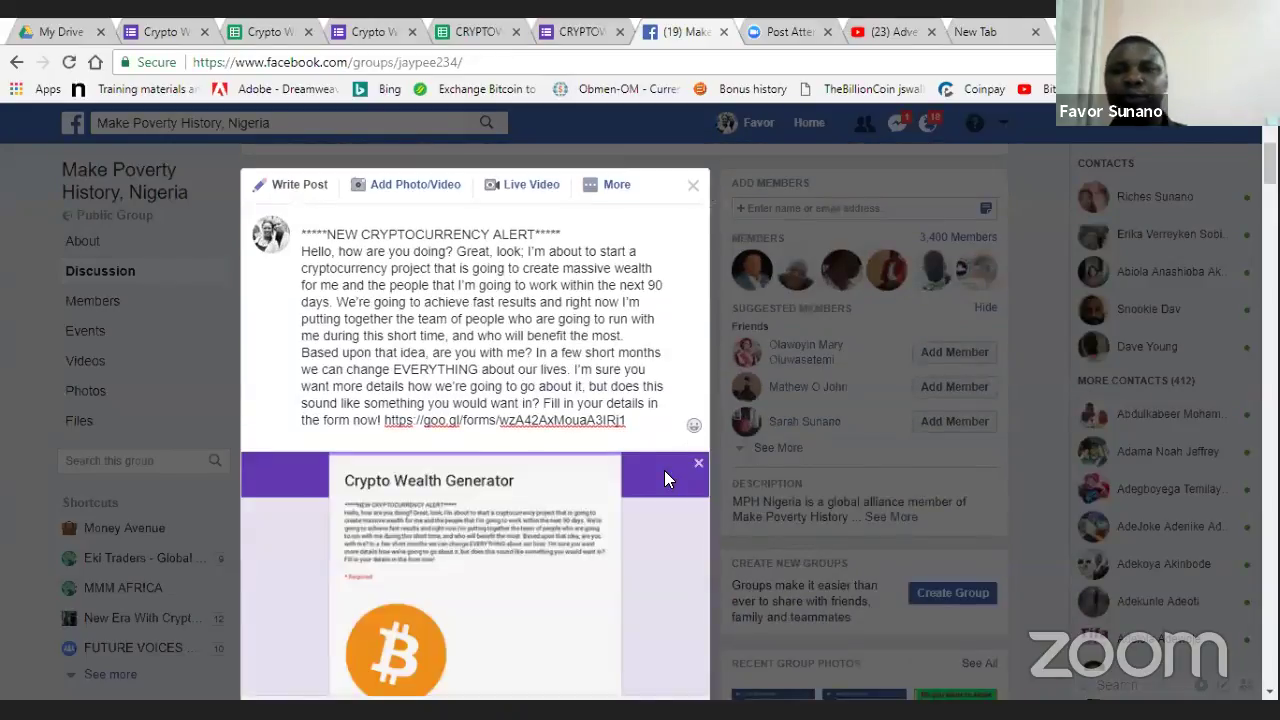
scroll(664, 470, "down", 5)
left_click(664, 470)
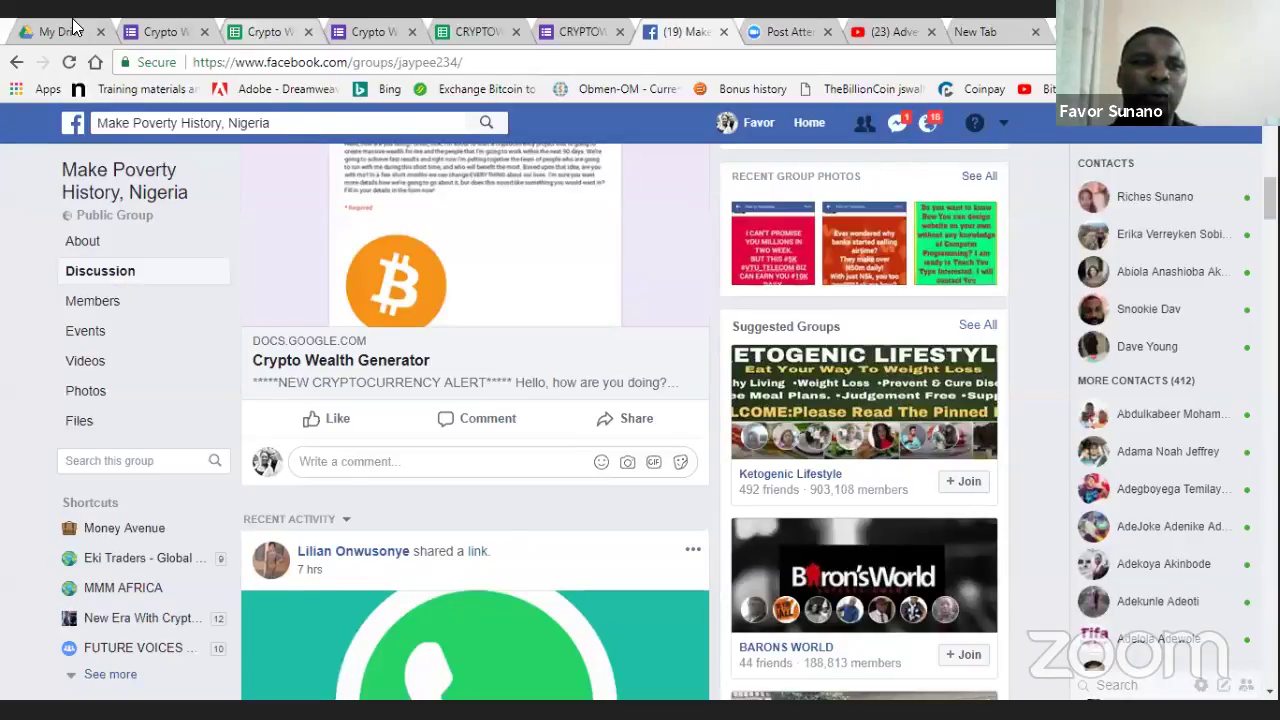
key("ctrl+3")
key("ctrl+2")
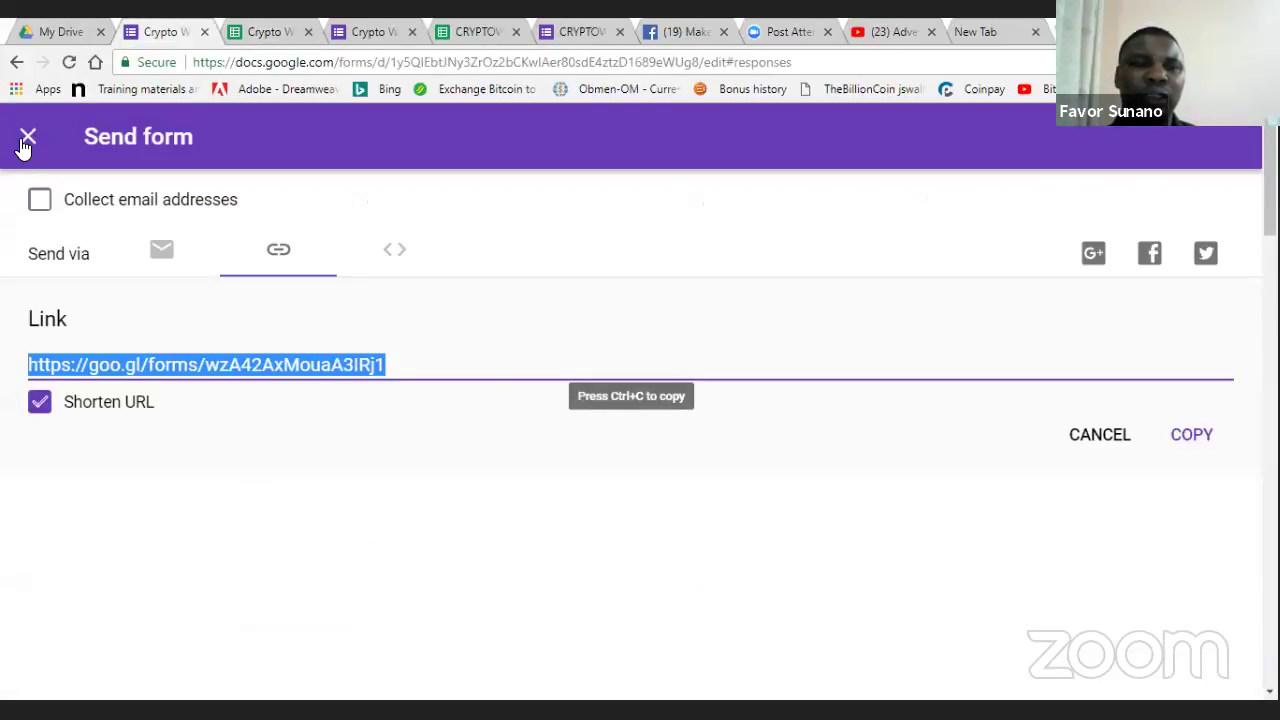
- Close the Crypto Wealth Generator share dialog, view its questions, then switch to the responses sheet
left_click(36, 142)
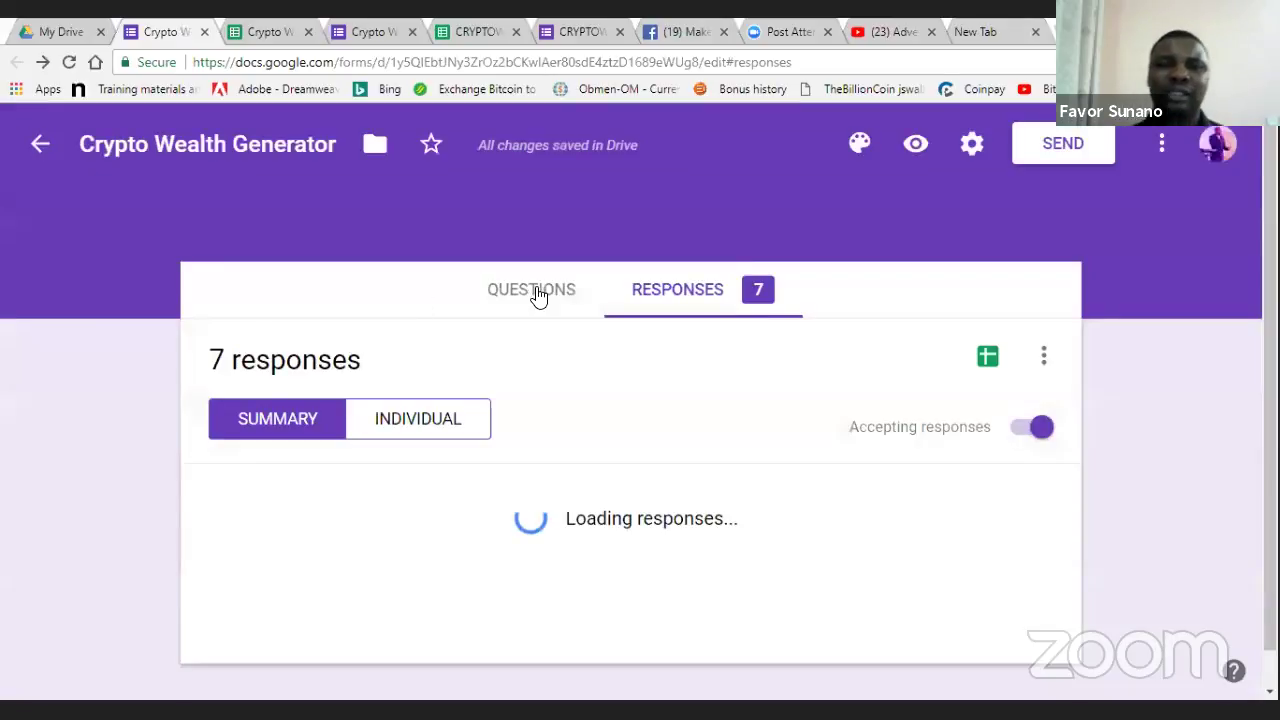
left_click(538, 290)
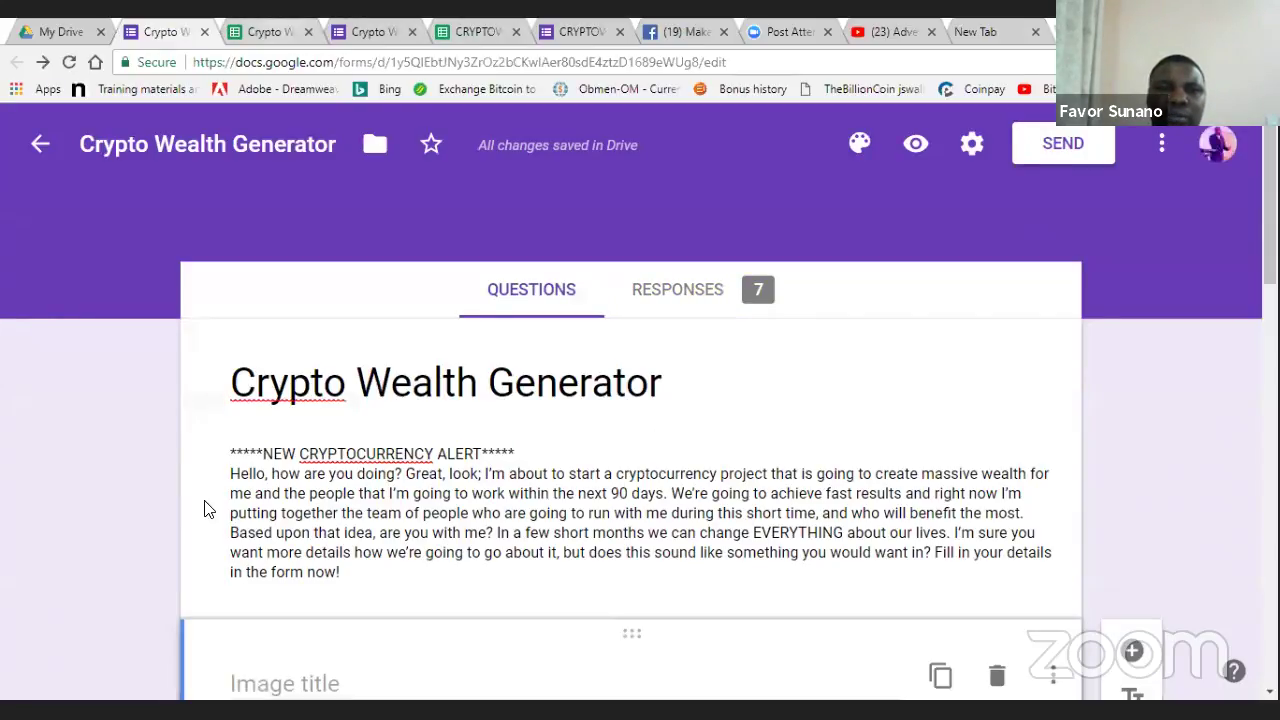
key("ctrl+Tab")
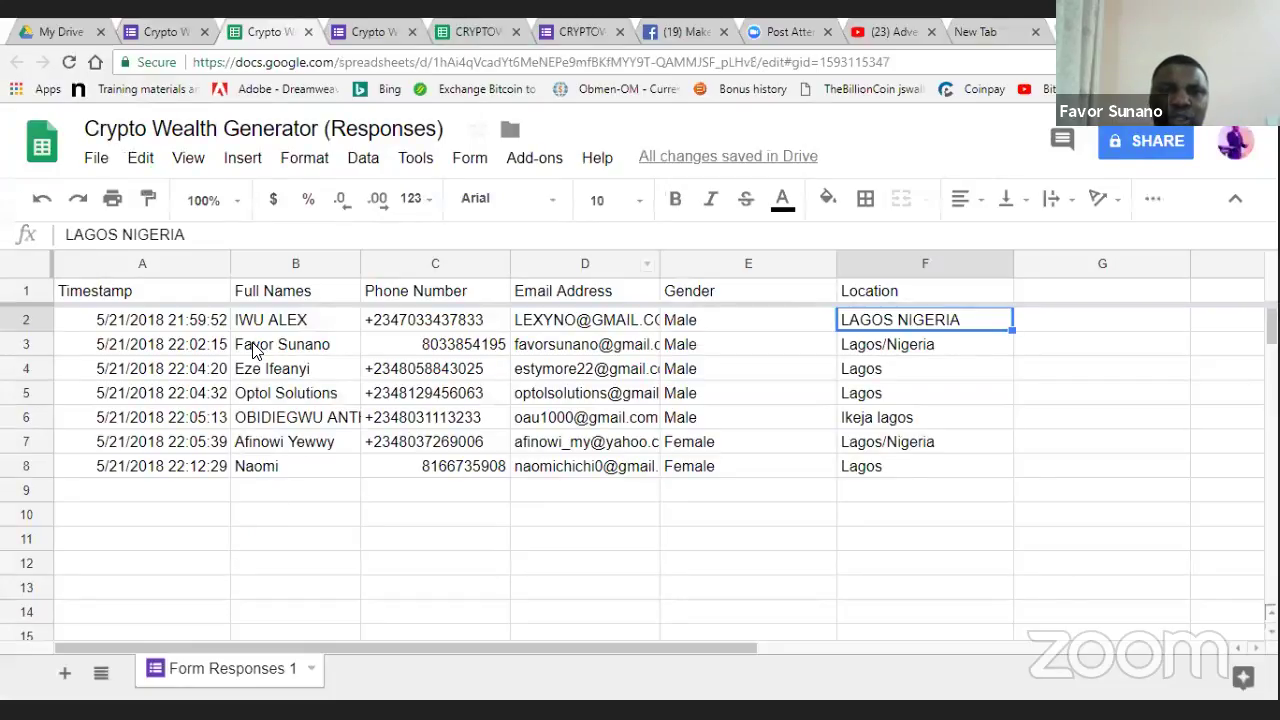
- Page through the CRYPTOWEALTH & CRYPTOCURRENCY responses to around row 200, then return to the form
key("ctrl+Tab")
key("ctrl+Tab")
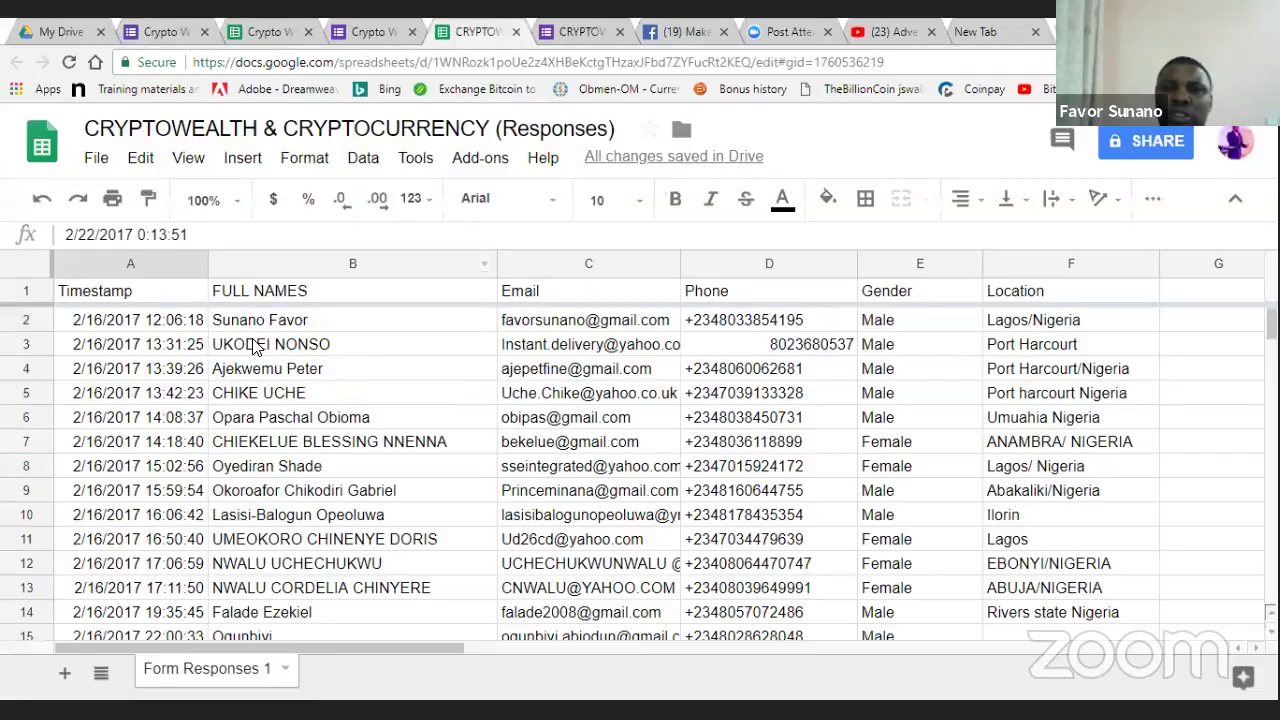
key("Down")
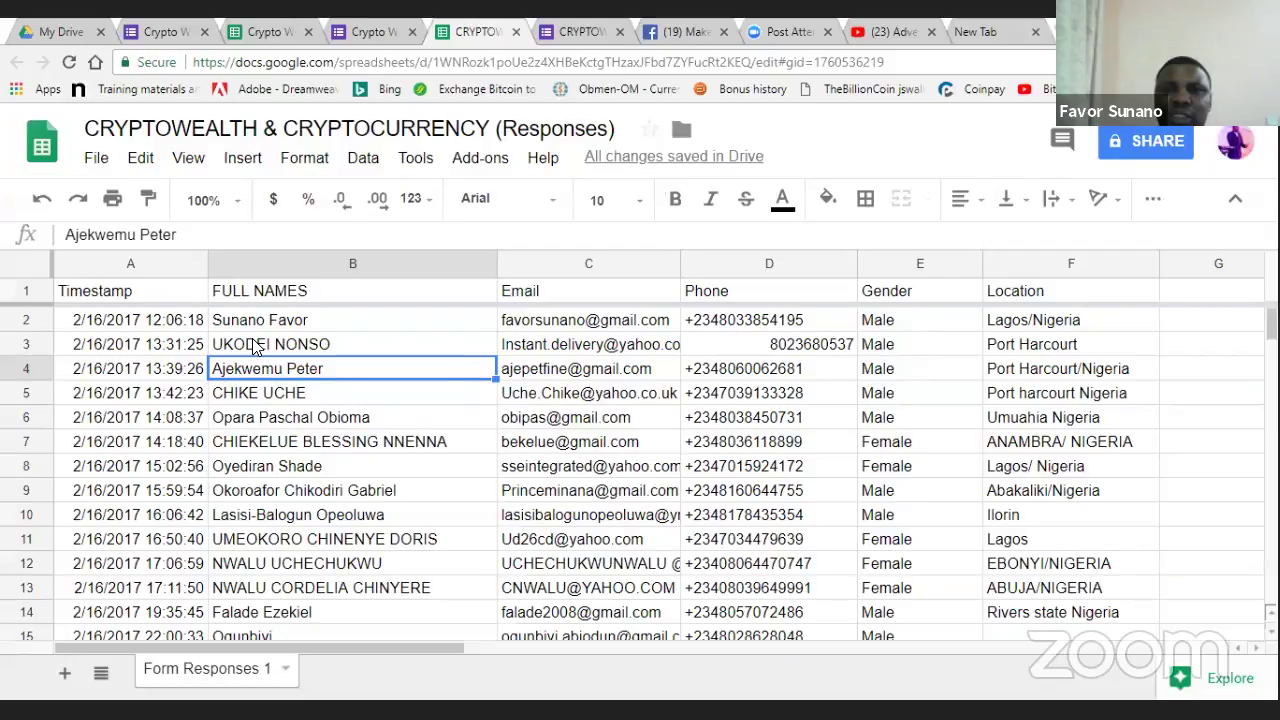
key("Page_Down")
key("Page_Down")
key("Page_Down")
key("Page_Down")
key("Page_Down")
key("Page_Down")
key("Page_Down")
key("Page_Down")
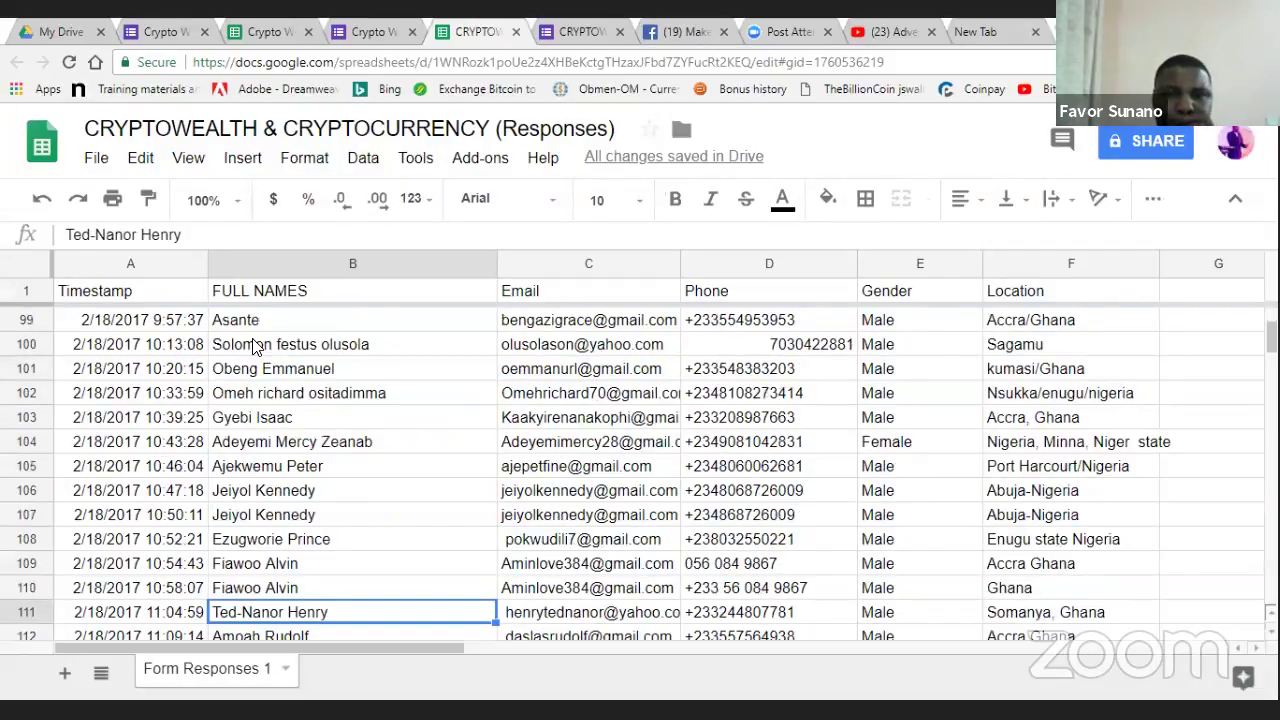
key("Page_Down")
key("Page_Down")
key("Page_Down")
key("Page_Down")
key("Down")
key("Down")
key("Down")
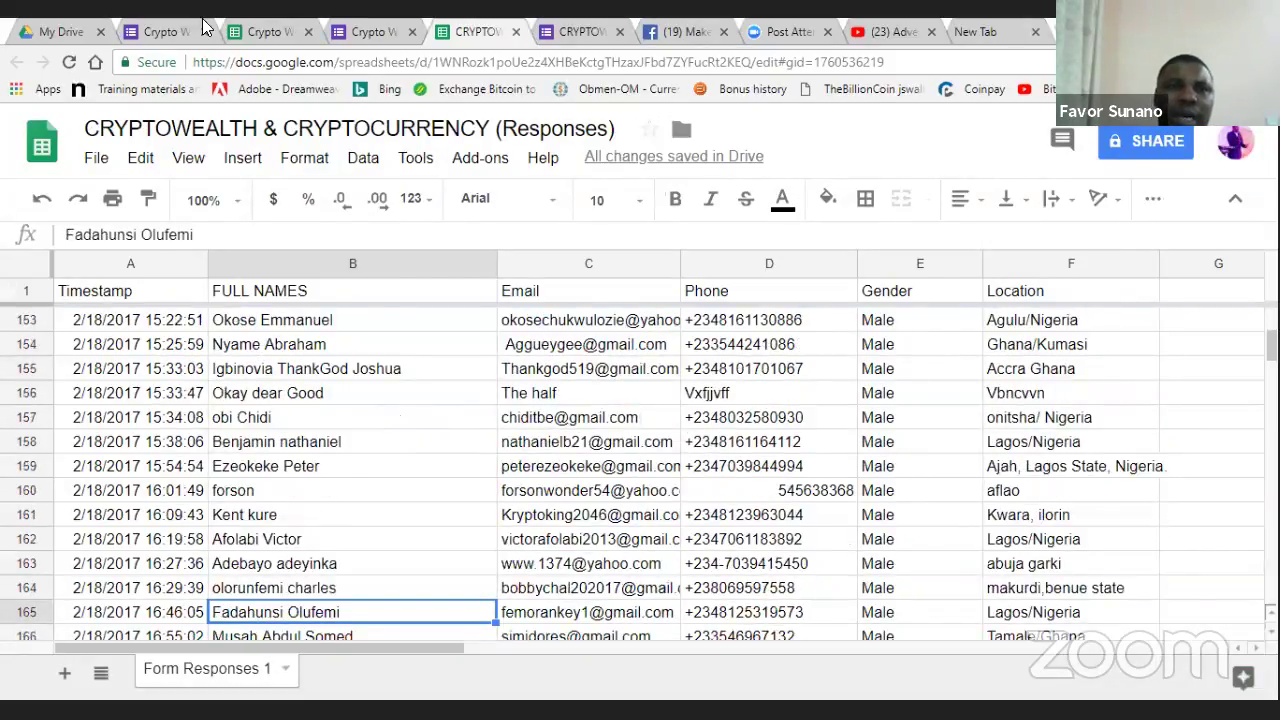
key("Page_Down")
key("Page_Down")
key("Page_Down")
key("Page_Down")
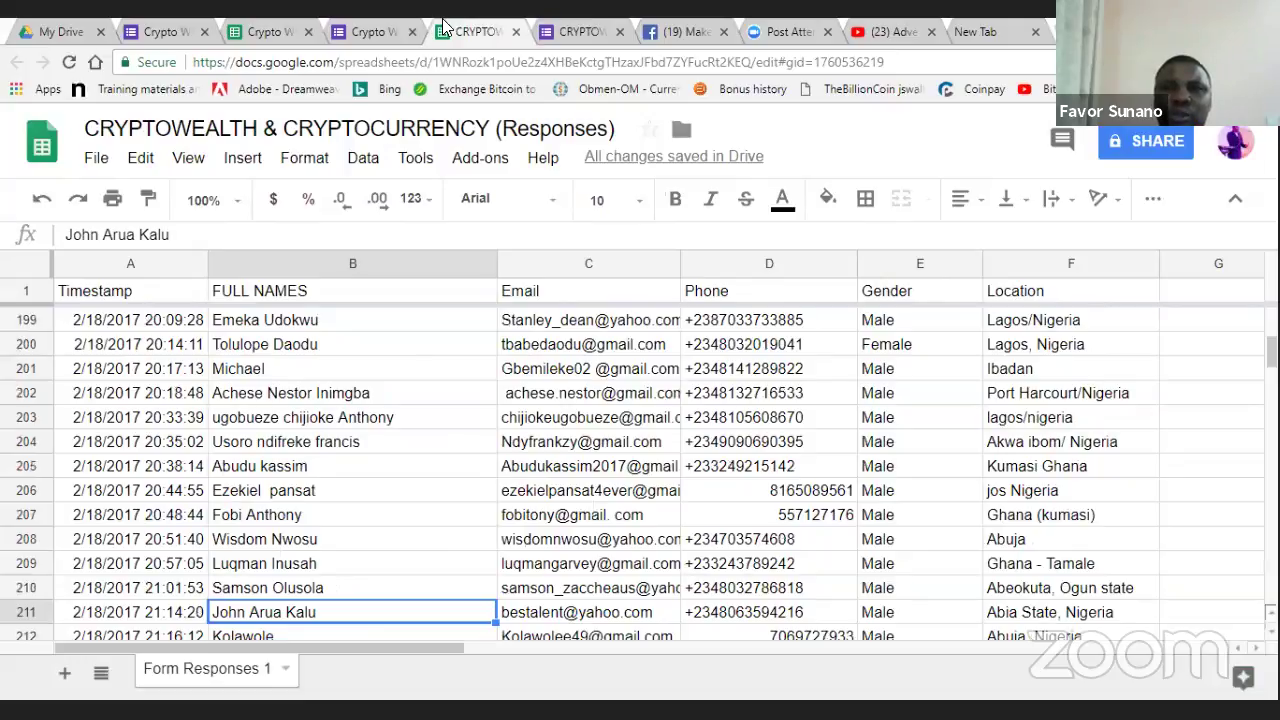
key("ctrl+2")
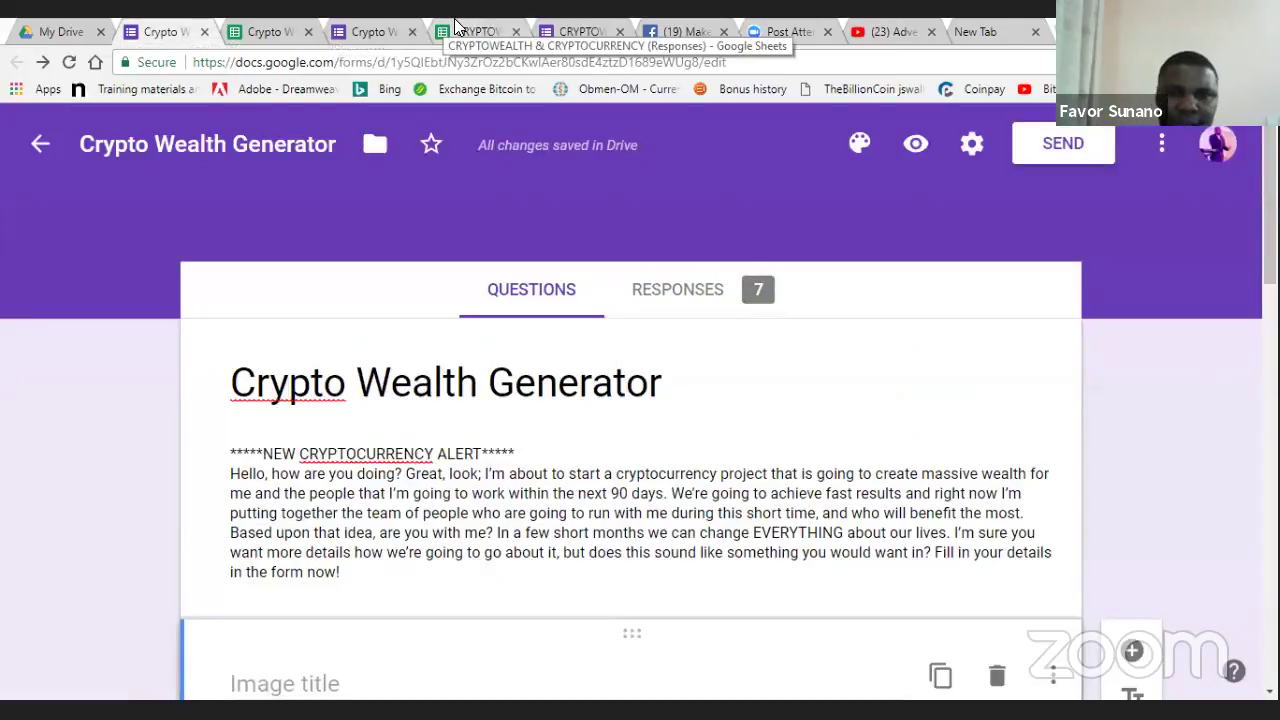